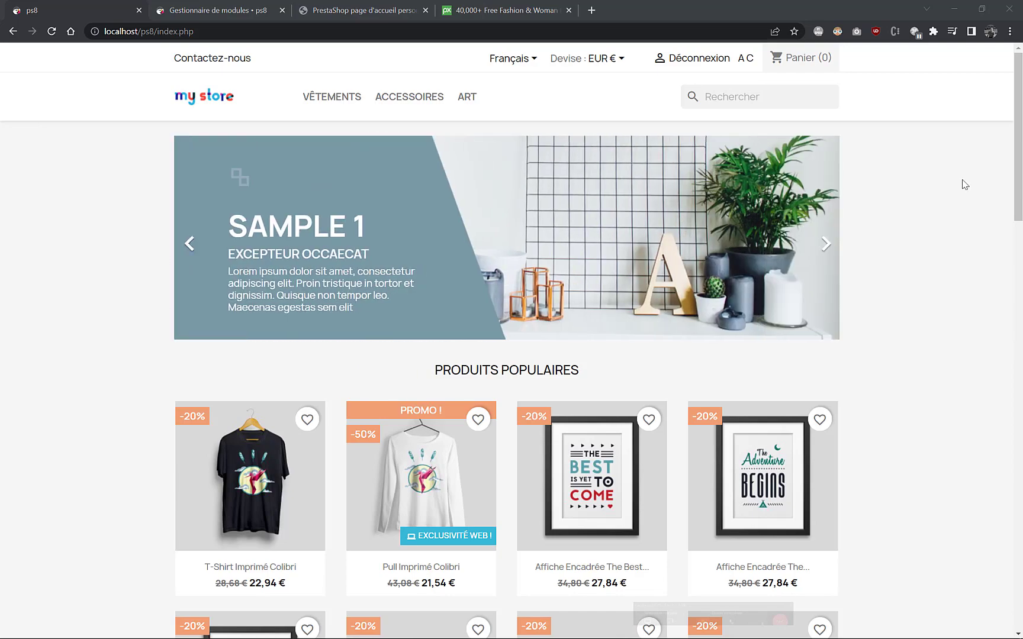
- Look over the store's current home page, from the image slider down to the best sellers and newsletter block
{"action": "scroll", "coordinate": [991, 262], "scroll_direction": "down", "scroll_amount": 8}
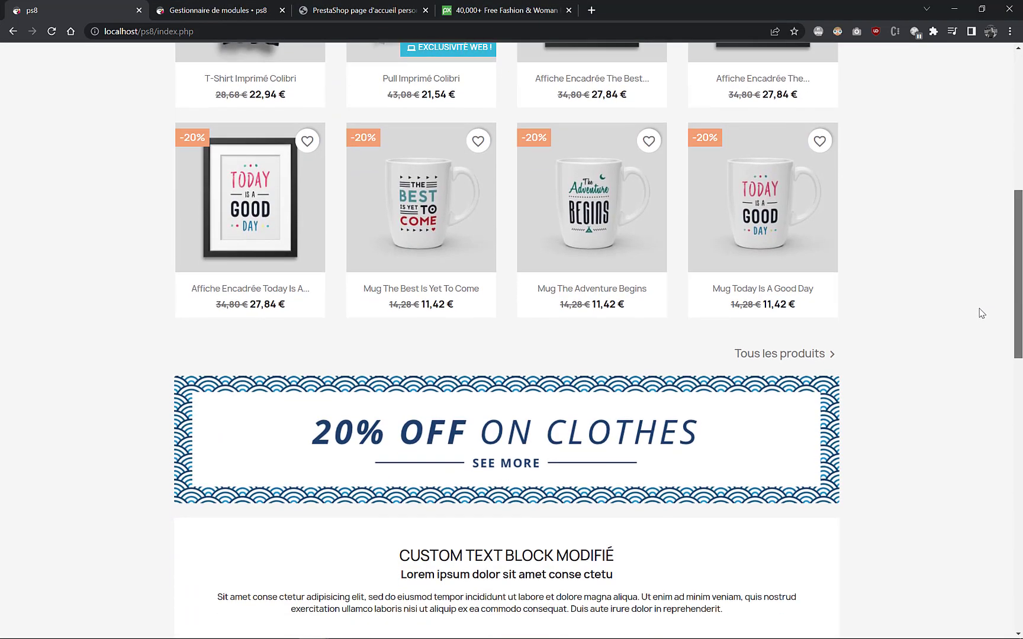
{"action": "scroll", "coordinate": [981, 313], "scroll_direction": "down", "scroll_amount": 14}
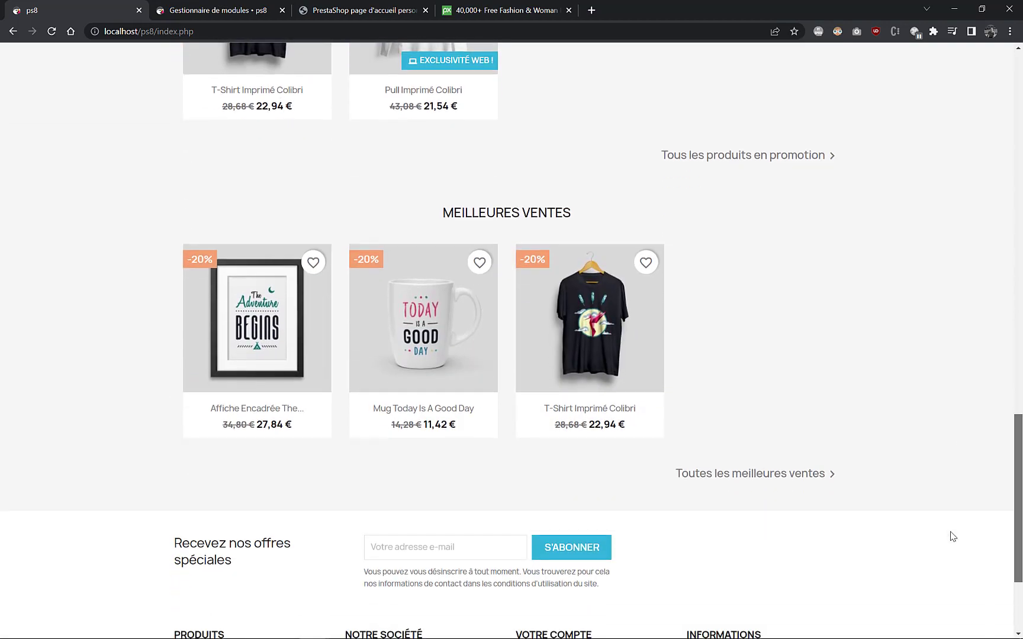
{"action": "scroll", "coordinate": [994, 201], "scroll_direction": "up", "scroll_amount": 20}
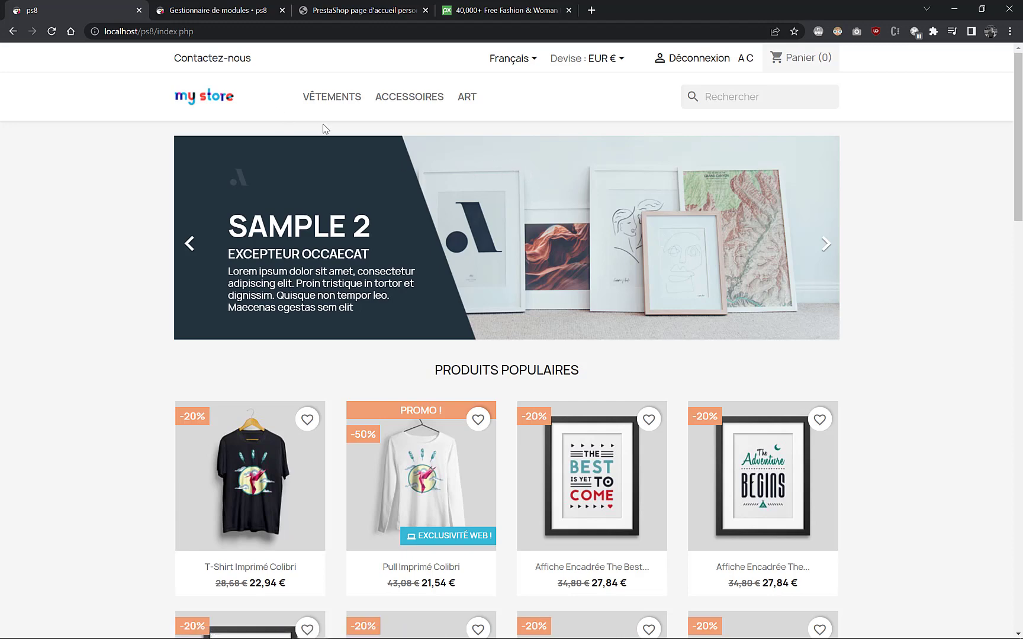
- Download the "products wall" module and the "child classic" child theme from the PrestaShop custom homepage resources page
{"action": "left_click", "coordinate": [232, 13]}
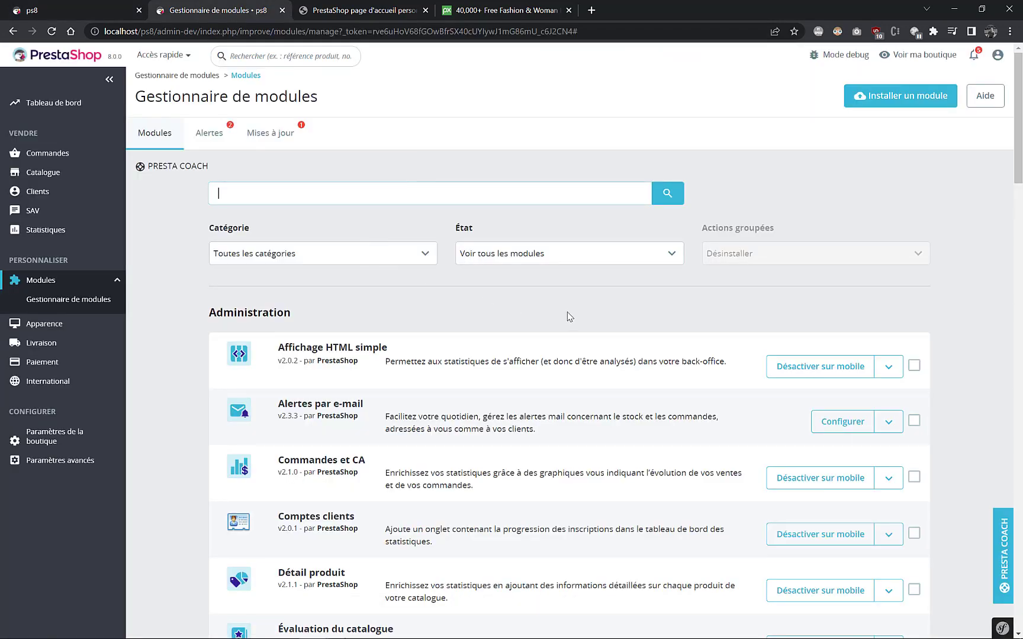
{"action": "left_click", "coordinate": [359, 11]}
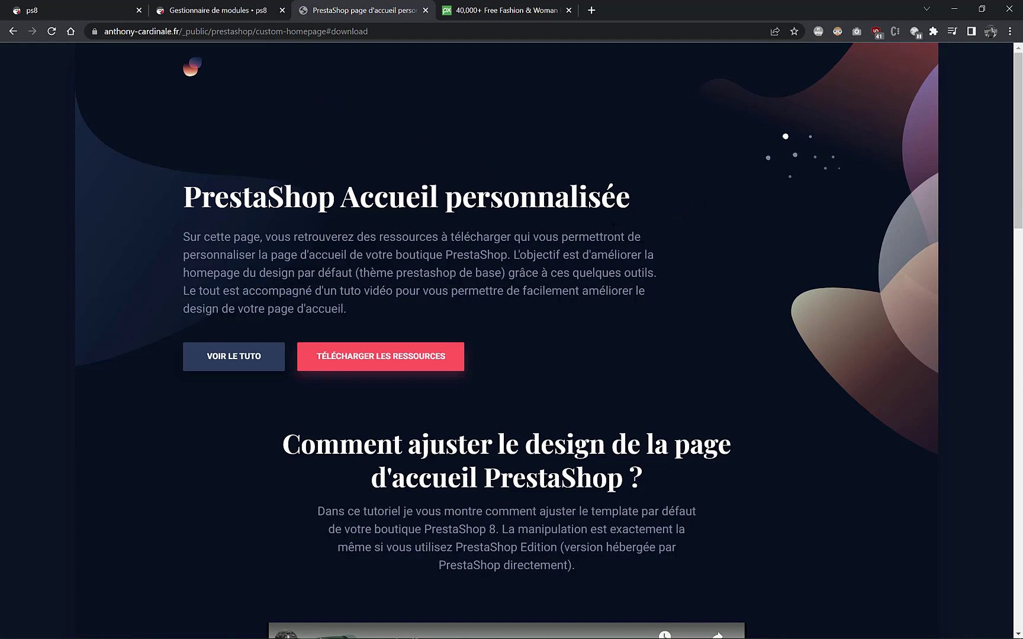
{"action": "scroll", "coordinate": [600, 220], "scroll_direction": "down", "scroll_amount": 8}
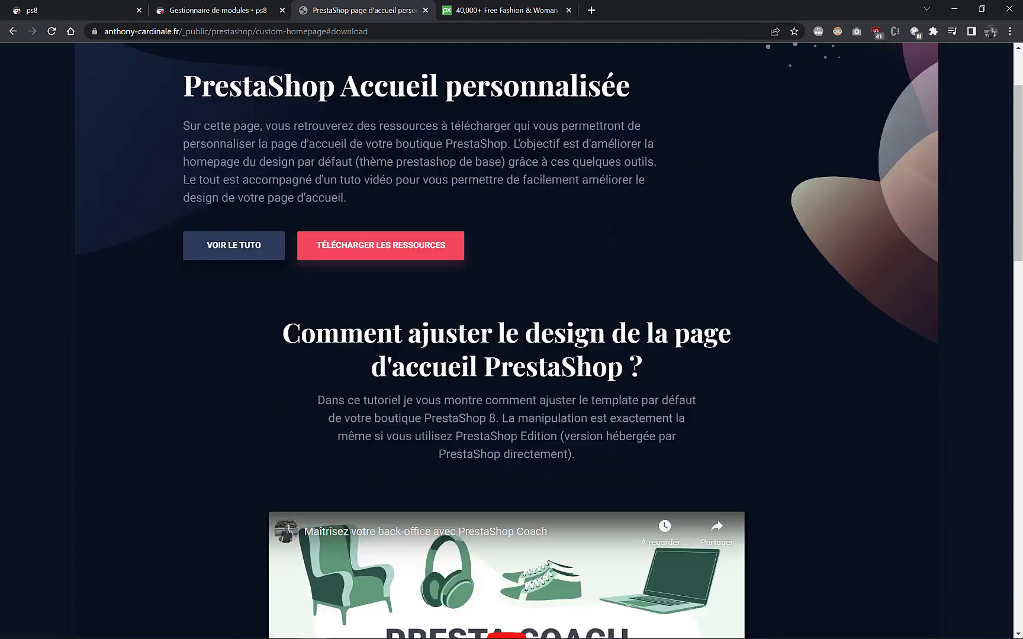
{"action": "scroll", "coordinate": [487, 229], "scroll_direction": "up", "scroll_amount": 2}
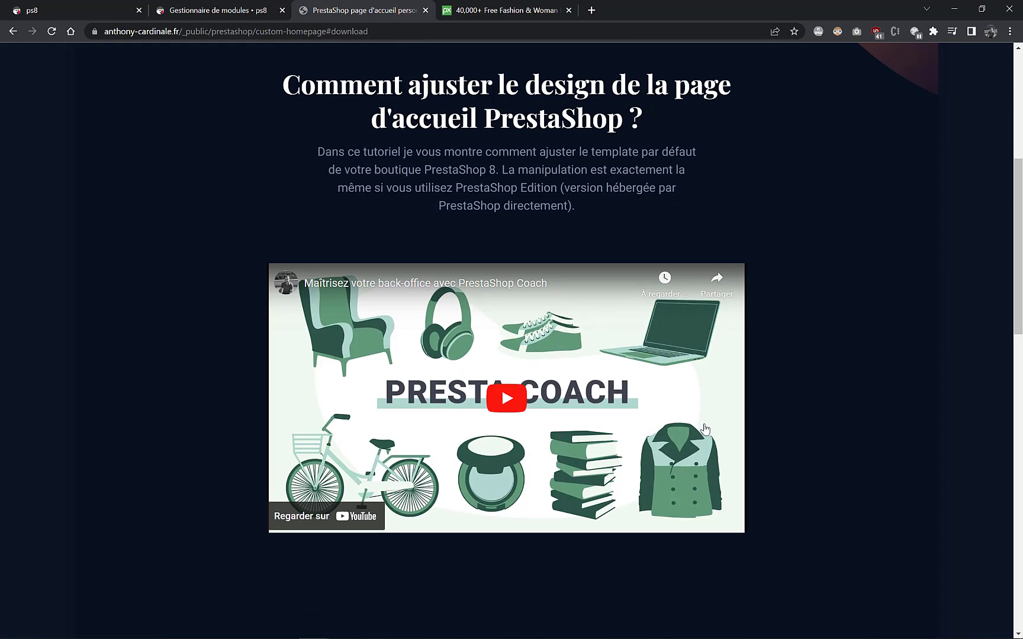
{"action": "scroll", "coordinate": [639, 333], "scroll_direction": "up", "scroll_amount": 6}
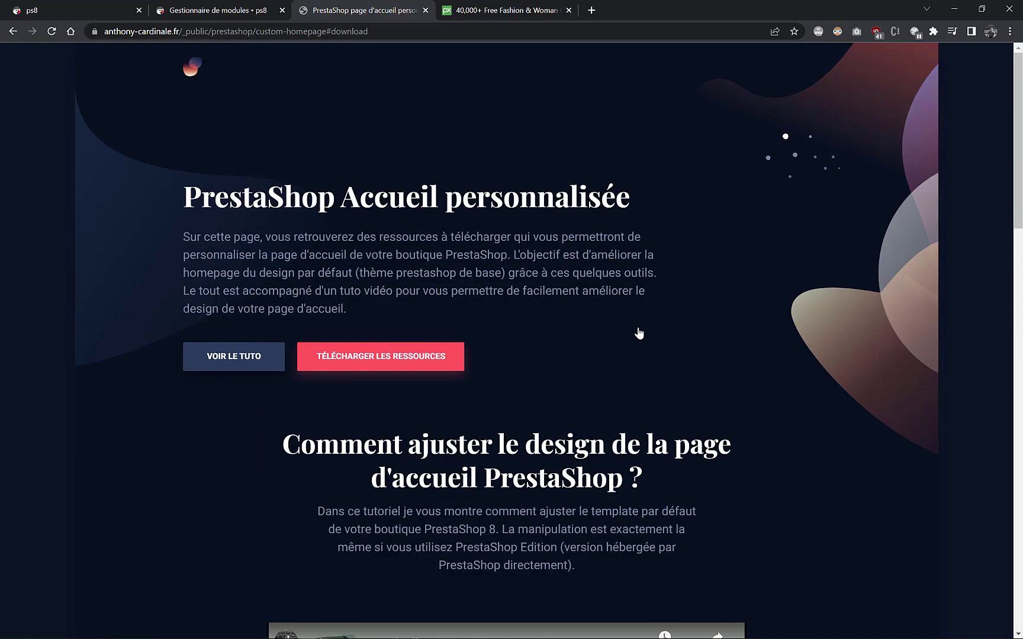
{"action": "scroll", "coordinate": [639, 333], "scroll_direction": "down", "scroll_amount": 16}
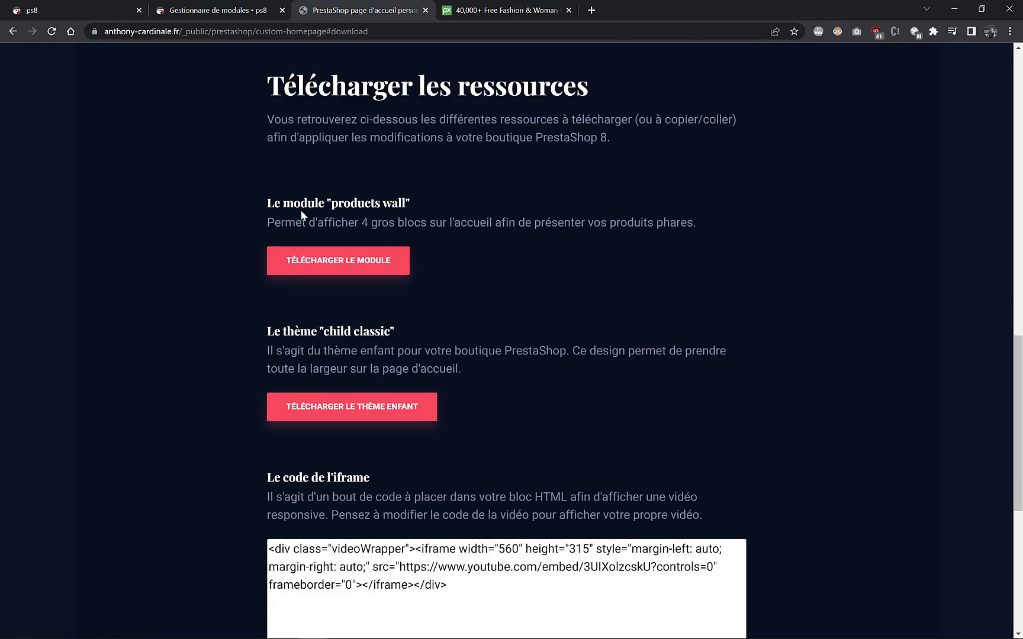
{"action": "left_click", "coordinate": [351, 267]}
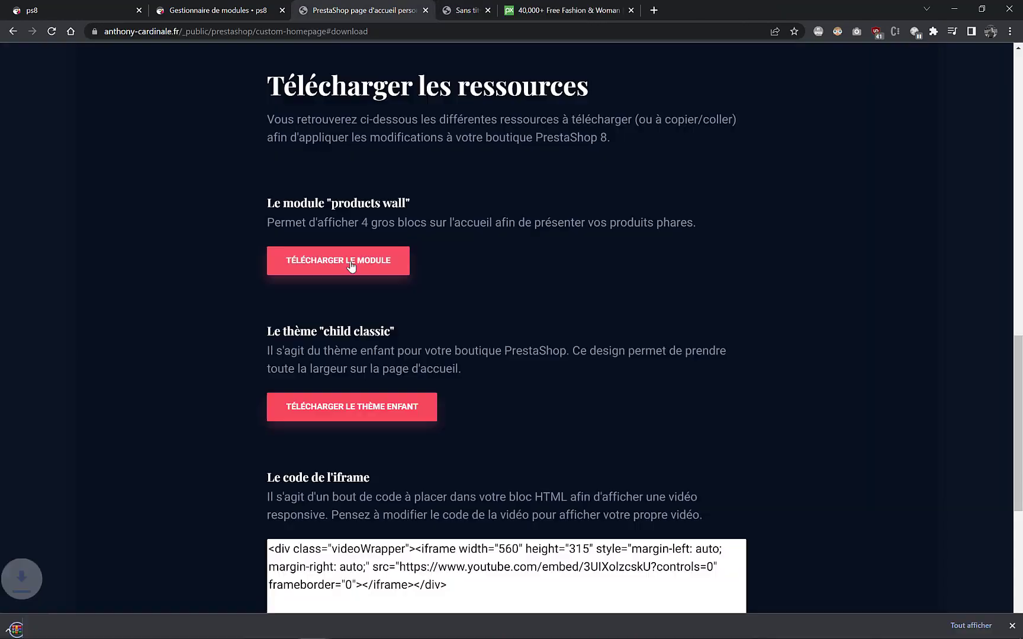
{"action": "left_click", "coordinate": [344, 406]}
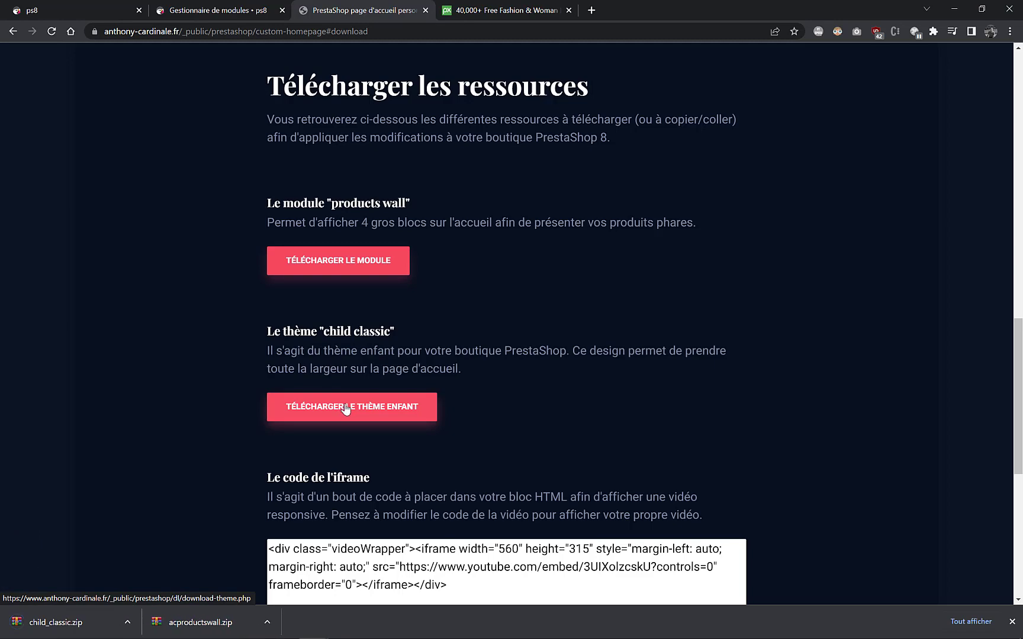
- Look at the responsive video iframe code on the resources page, highlighting the whole snippet
{"action": "scroll", "coordinate": [414, 355], "scroll_direction": "down", "scroll_amount": 6}
{"action": "left_click_drag", "start_coordinate": [472, 232], "coordinate": [270, 191]}
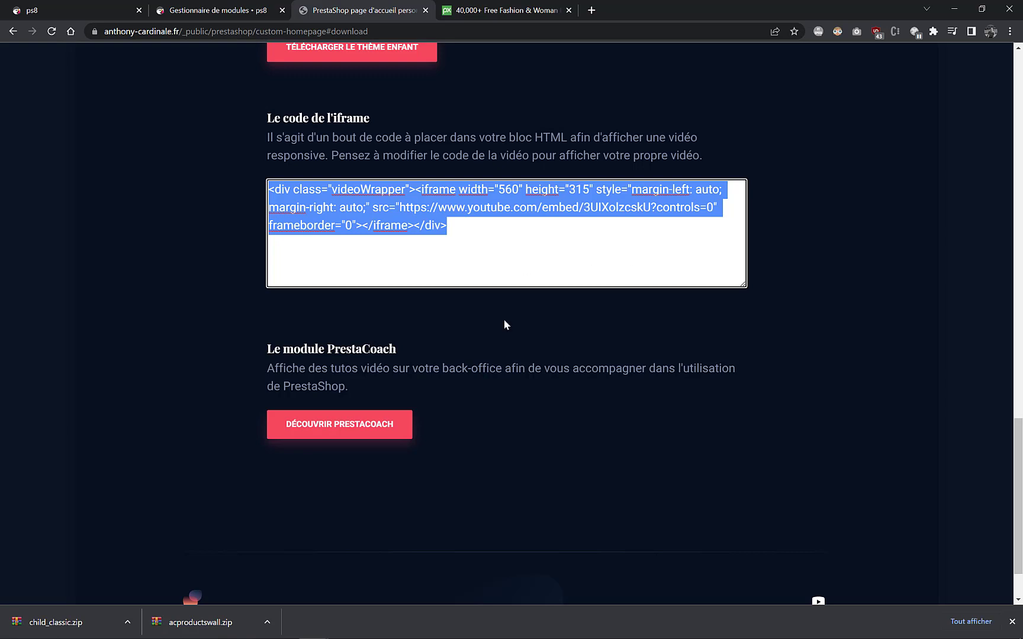
{"action": "left_click", "coordinate": [486, 384]}
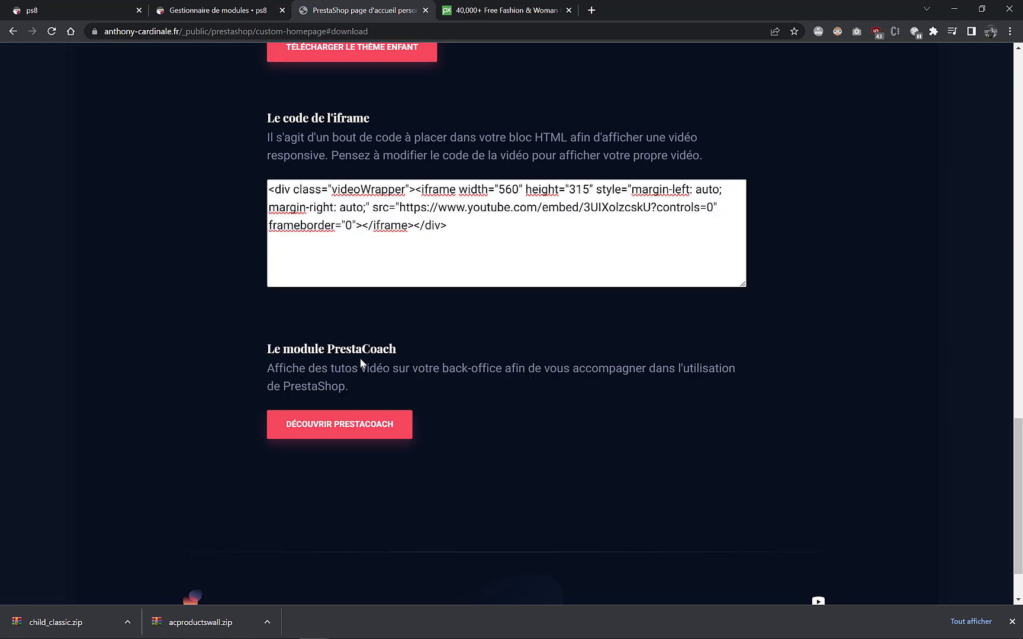
- Open the PrestaCoach module's presentation page, look through it and close it to return to the download resources
{"action": "left_click", "coordinate": [354, 424]}
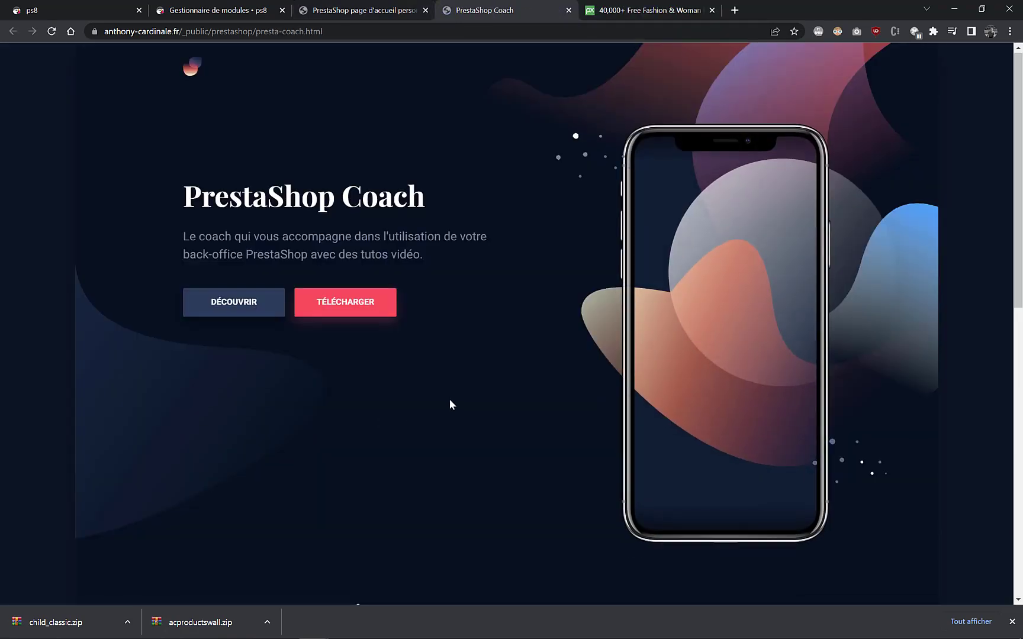
{"action": "scroll", "coordinate": [450, 400], "scroll_direction": "down", "scroll_amount": 10}
{"action": "scroll", "coordinate": [452, 397], "scroll_direction": "up", "scroll_amount": 10}
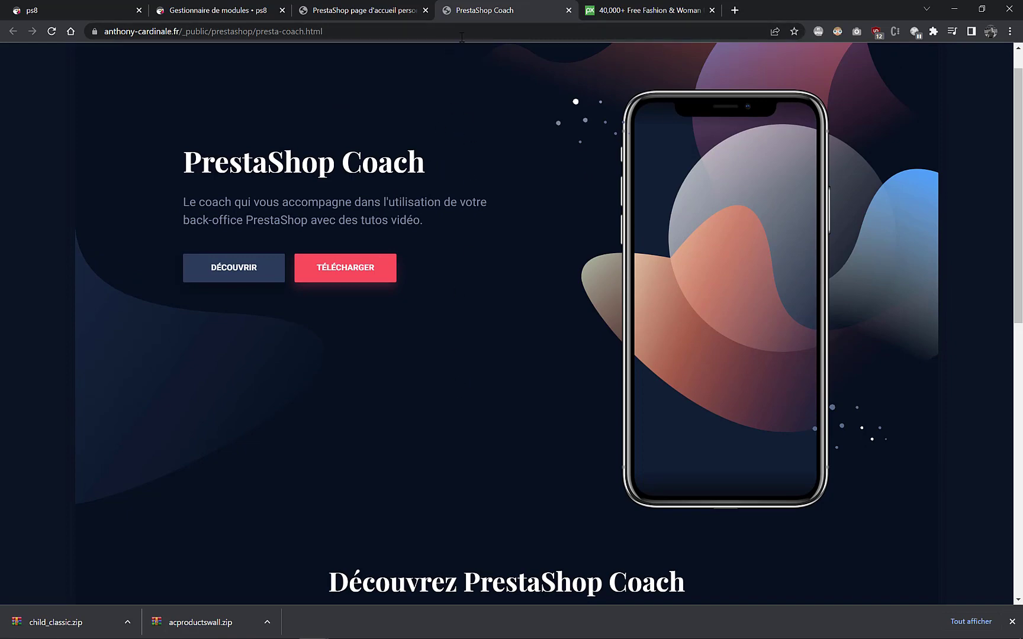
{"action": "middle_click", "coordinate": [471, 14]}
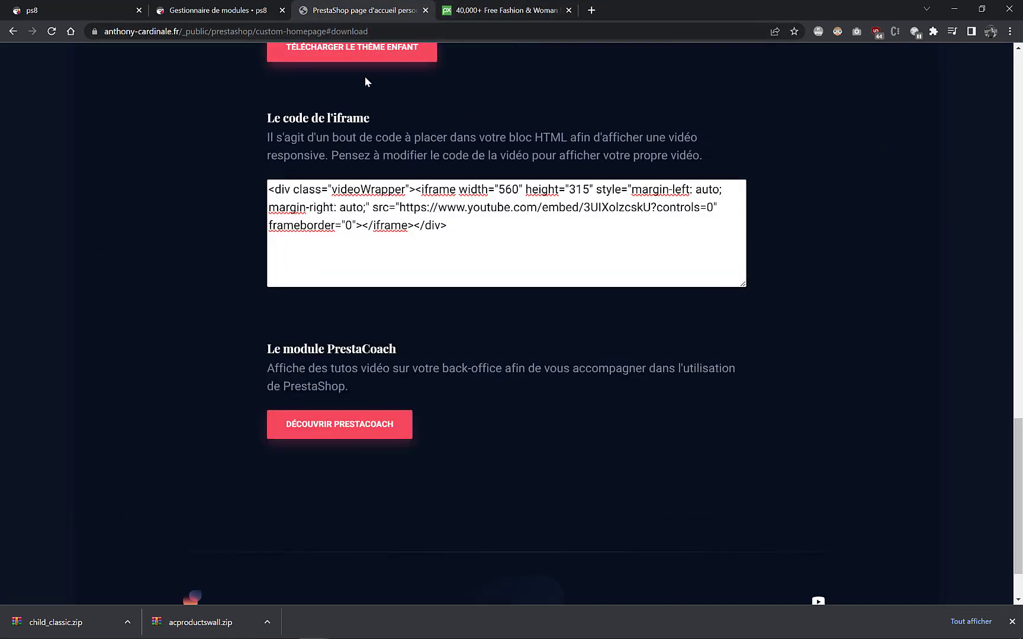
{"action": "scroll", "coordinate": [365, 230], "scroll_direction": "up", "scroll_amount": 4}
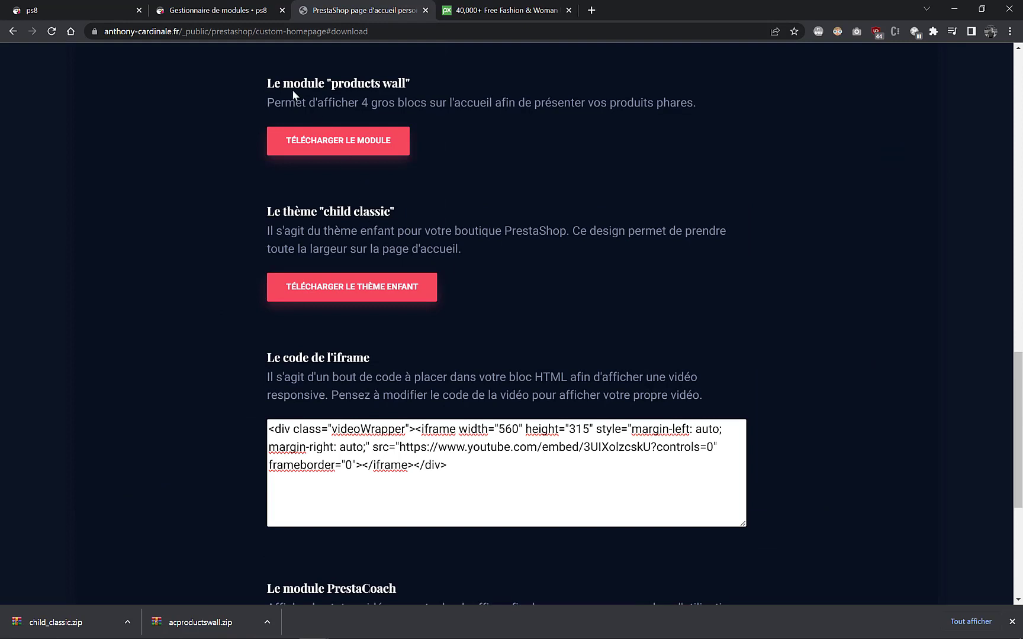
- In the shop's general settings, enable "Autoriser les iframes dans les champs HTML" and save the preferences
{"action": "left_click", "coordinate": [207, 13]}
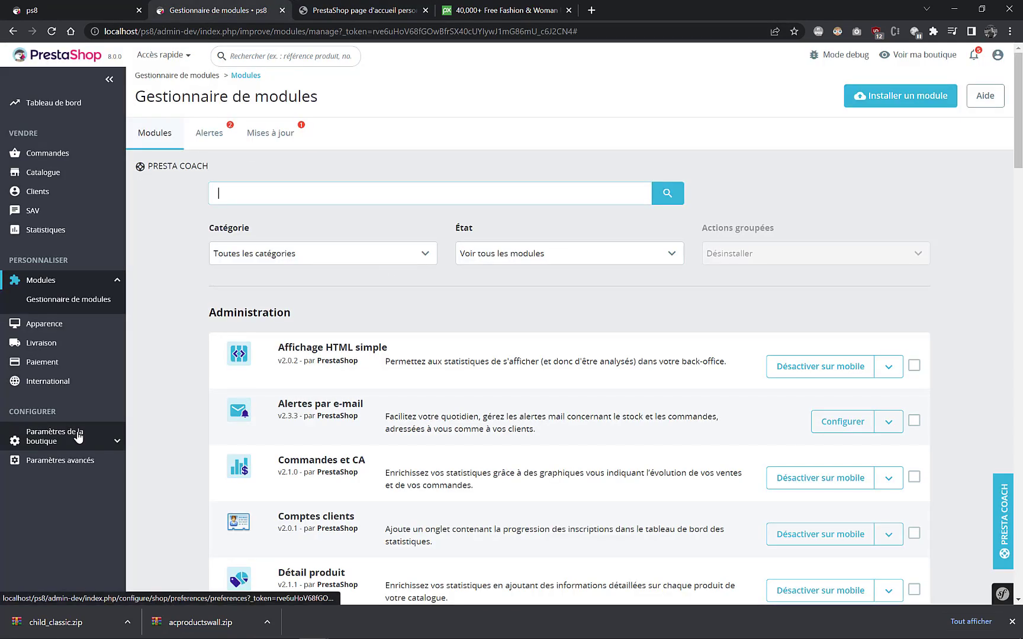
{"action": "mouse_move", "coordinate": [79, 437]}
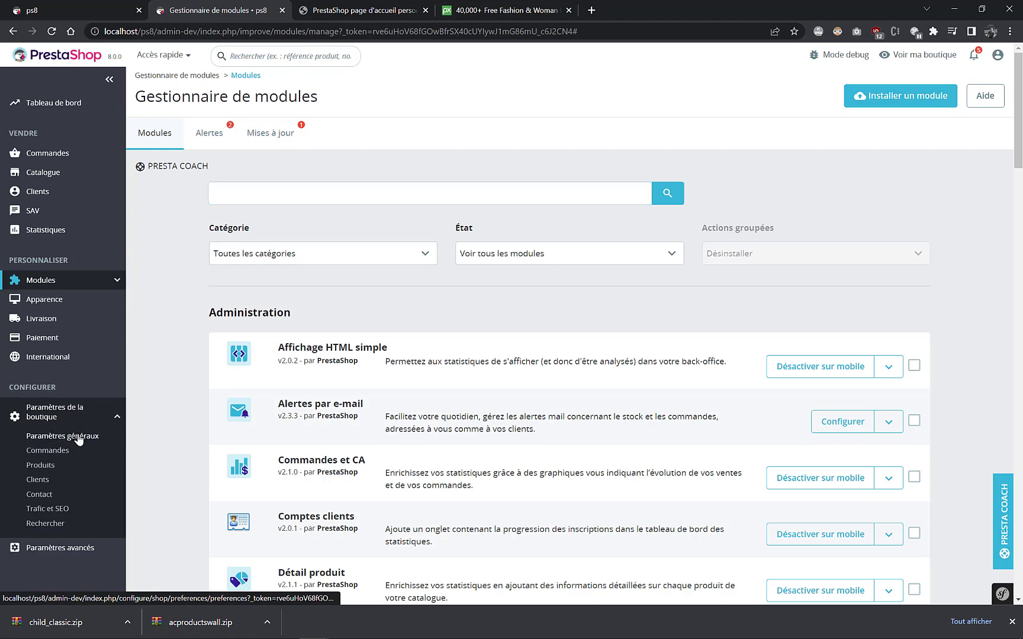
{"action": "left_click", "coordinate": [79, 438]}
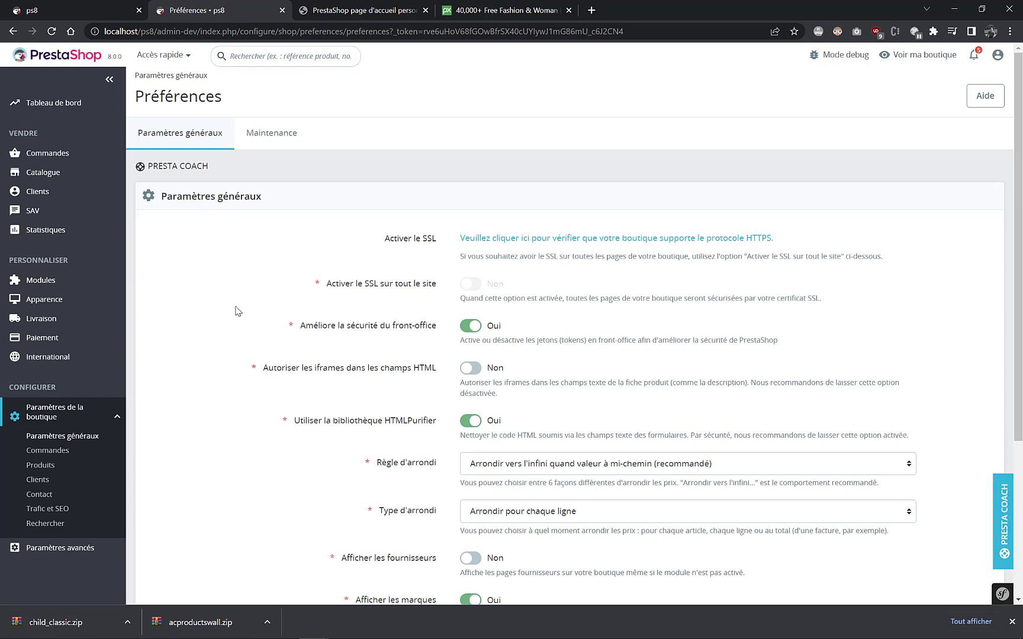
{"action": "left_click", "coordinate": [465, 371]}
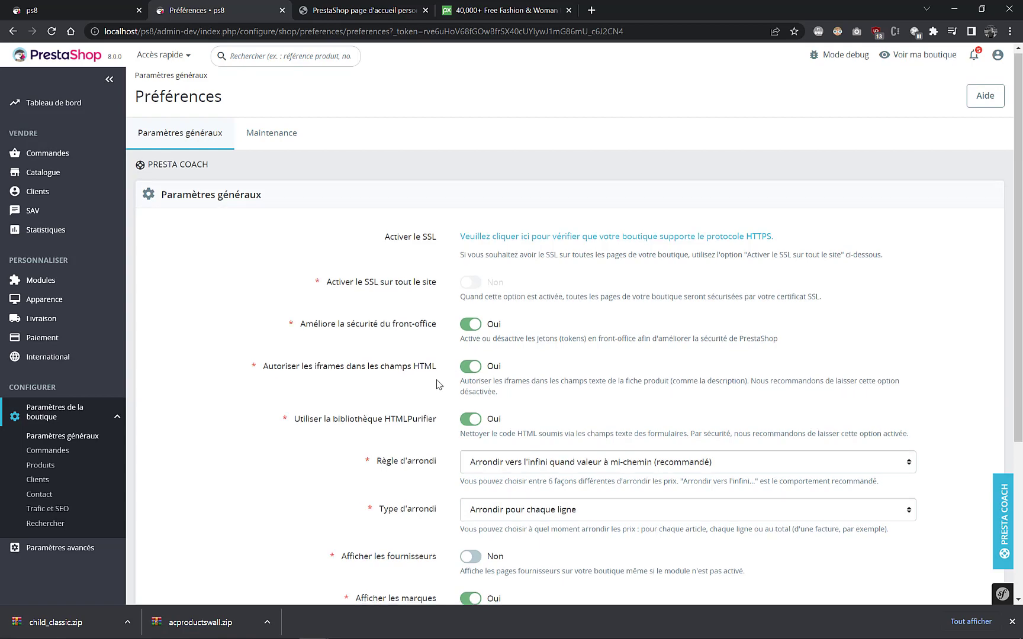
{"action": "scroll", "coordinate": [438, 384], "scroll_direction": "down", "scroll_amount": 4}
{"action": "left_click", "coordinate": [957, 580]}
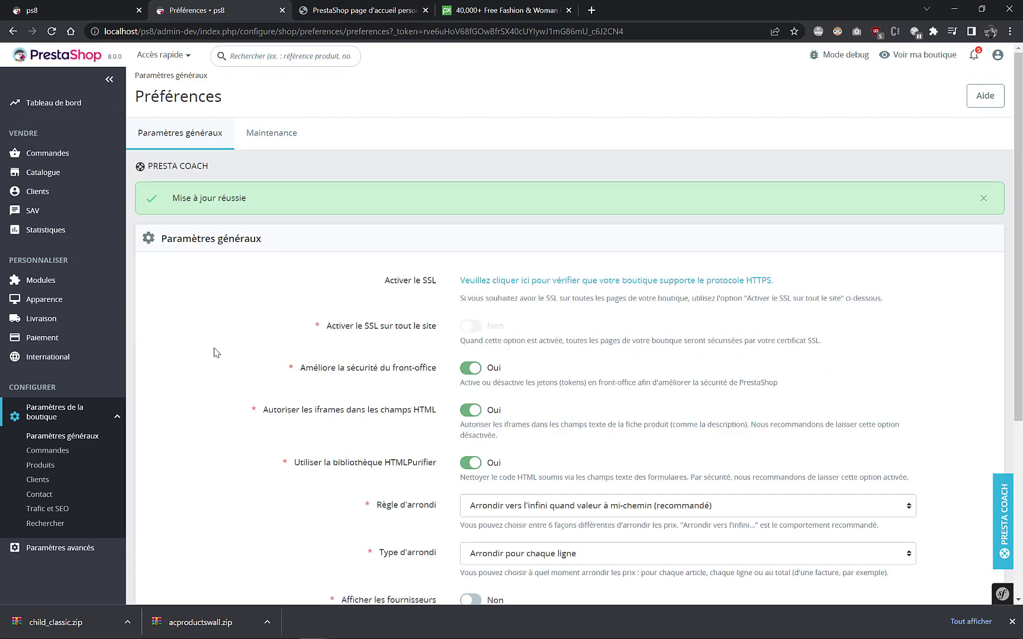
- Install the downloaded acproductswall.zip archive as a new module from the module manager
{"action": "mouse_move", "coordinate": [44, 281]}
{"action": "left_click", "coordinate": [67, 300]}
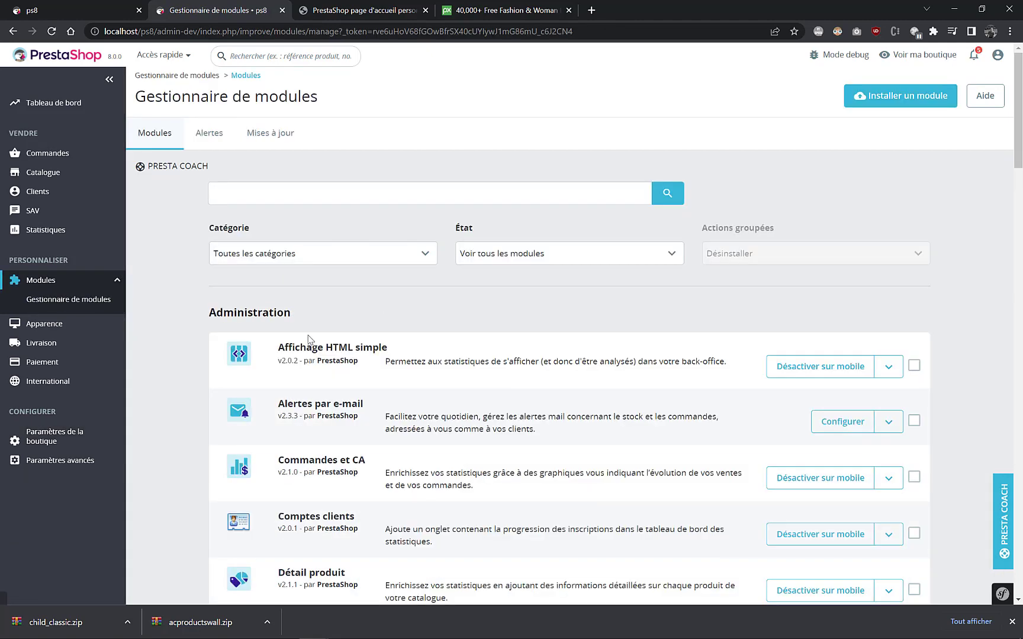
{"action": "left_click", "coordinate": [884, 96]}
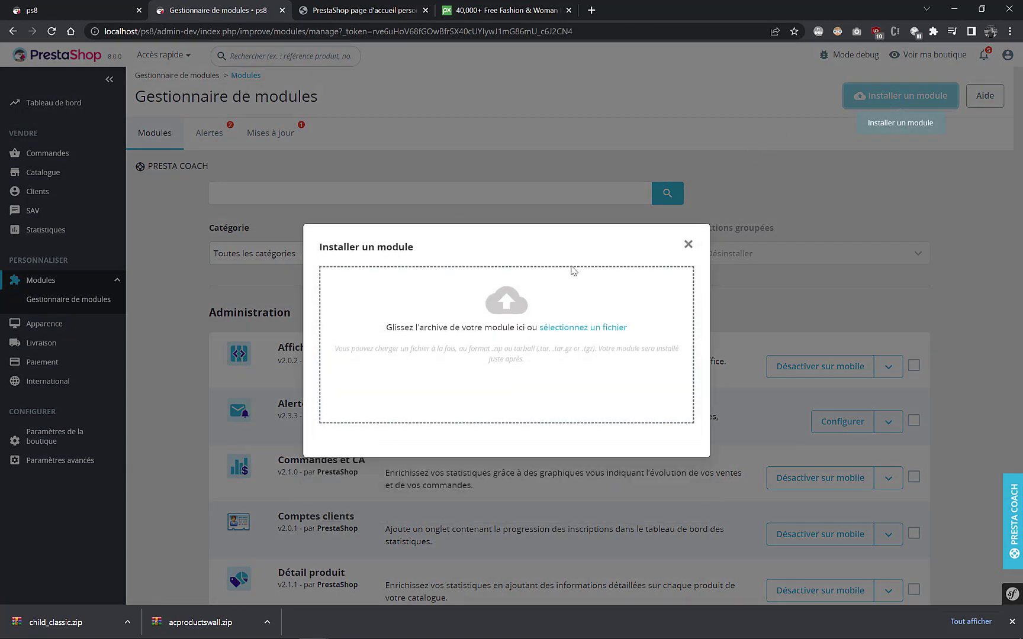
{"action": "left_click_drag", "start_coordinate": [203, 624], "coordinate": [409, 290]}
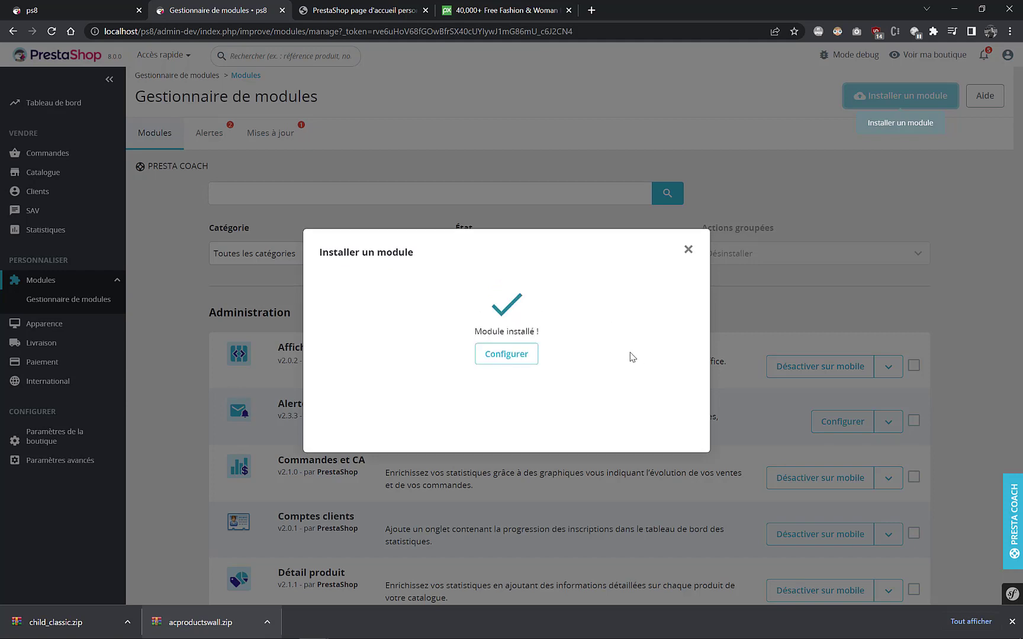
- Open the Products Wall module's configuration and review the title, link, image and link colour fields of its four blocks
{"action": "left_click", "coordinate": [520, 360]}
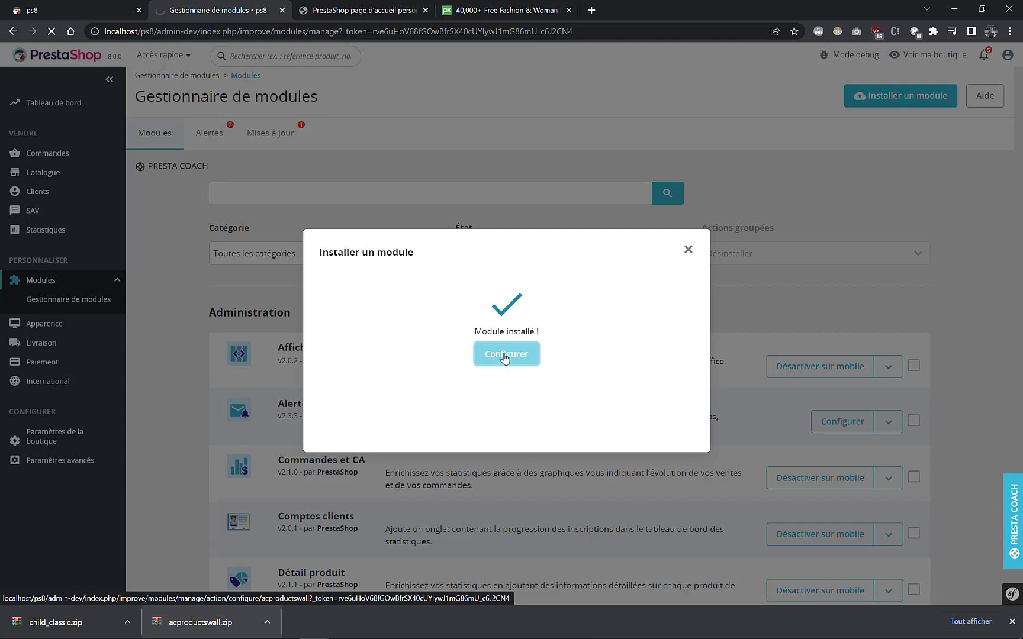
{"action": "scroll", "coordinate": [597, 258], "scroll_direction": "down", "scroll_amount": 8}
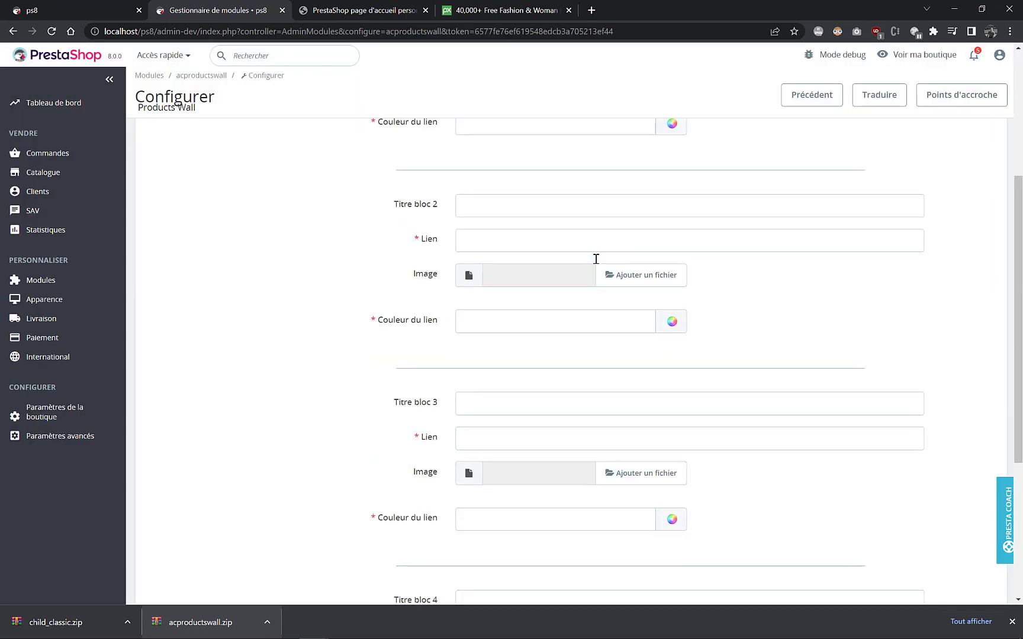
{"action": "scroll", "coordinate": [597, 263], "scroll_direction": "up", "scroll_amount": 8}
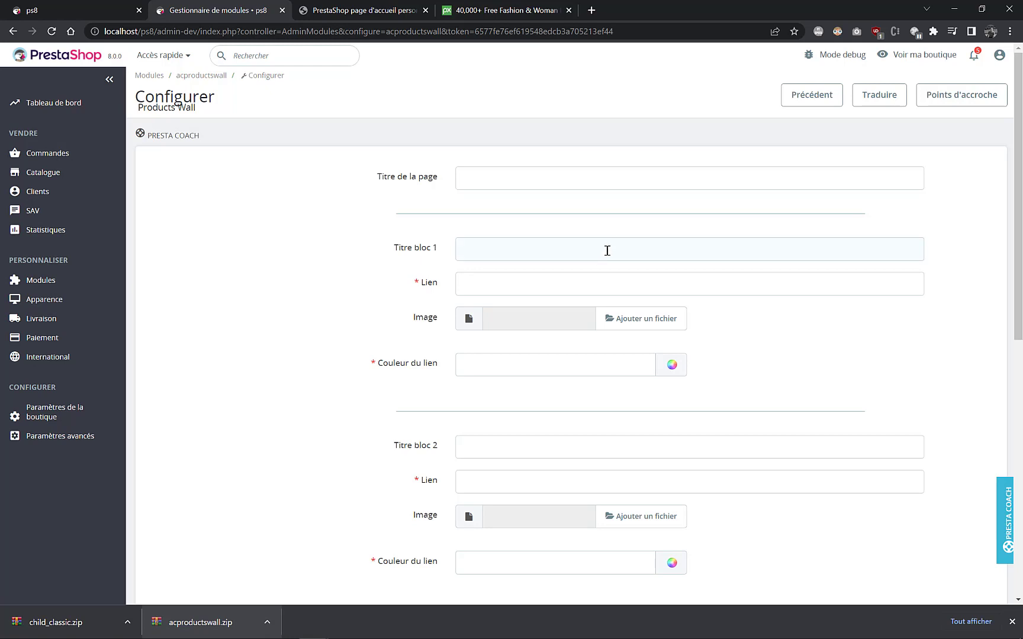
{"action": "scroll", "coordinate": [543, 230], "scroll_direction": "down", "scroll_amount": 8}
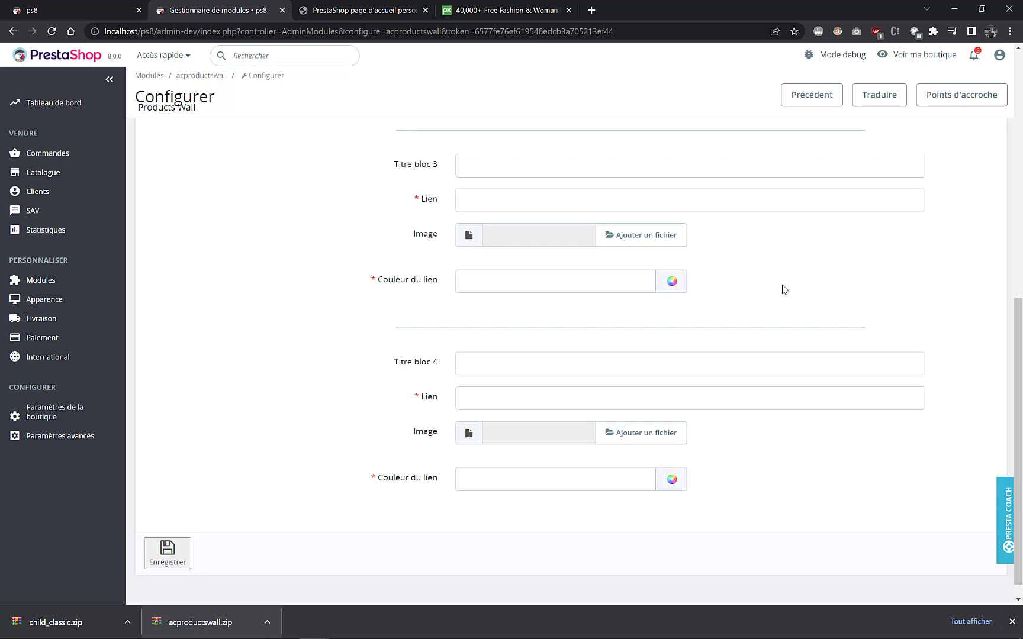
{"action": "scroll", "coordinate": [796, 290], "scroll_direction": "up", "scroll_amount": 6}
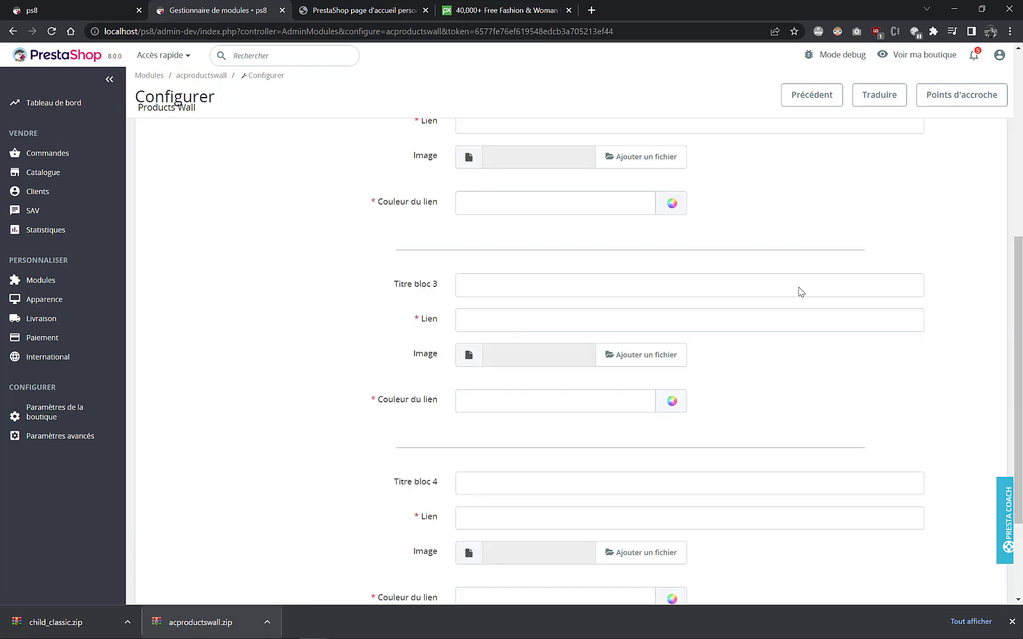
{"action": "scroll", "coordinate": [801, 291], "scroll_direction": "up", "scroll_amount": 3}
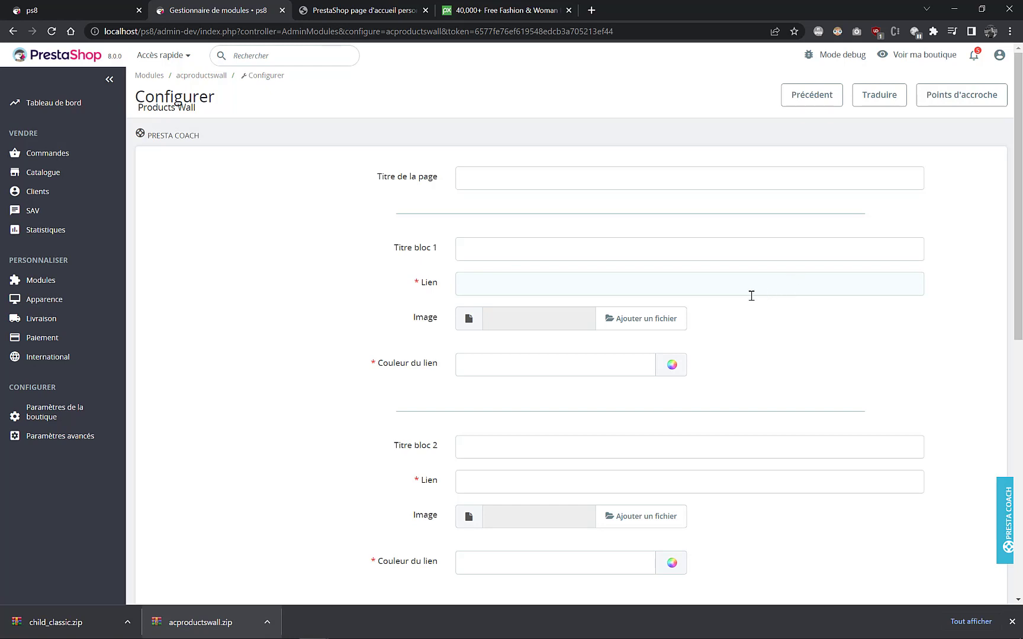
- Check the slider and popular products on the store's home page, returning to the Products Wall configuration
{"action": "left_click", "coordinate": [100, 13]}
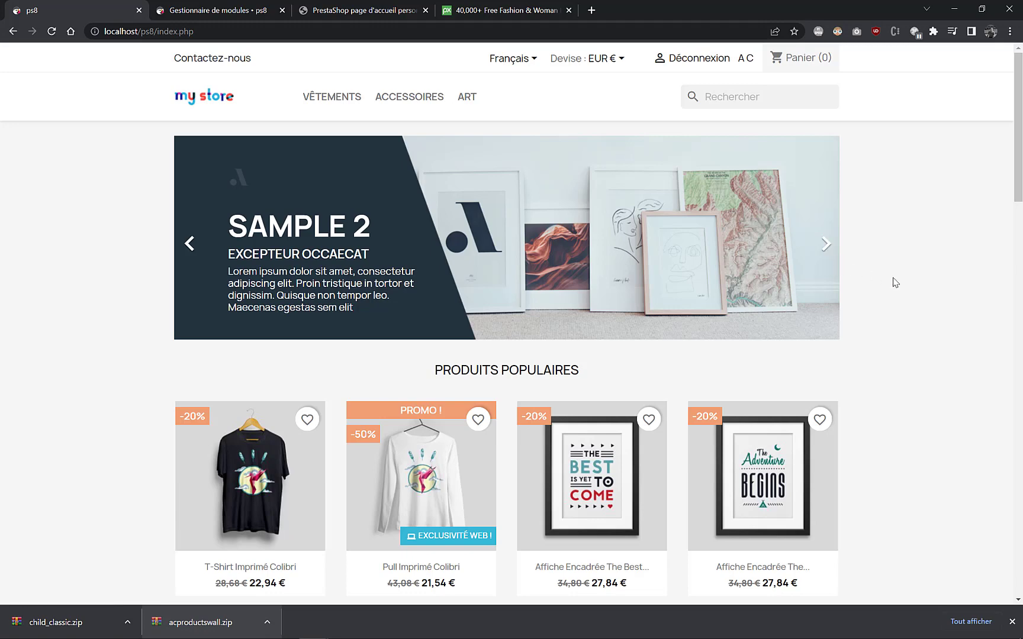
{"action": "scroll", "coordinate": [894, 283], "scroll_direction": "down", "scroll_amount": 2}
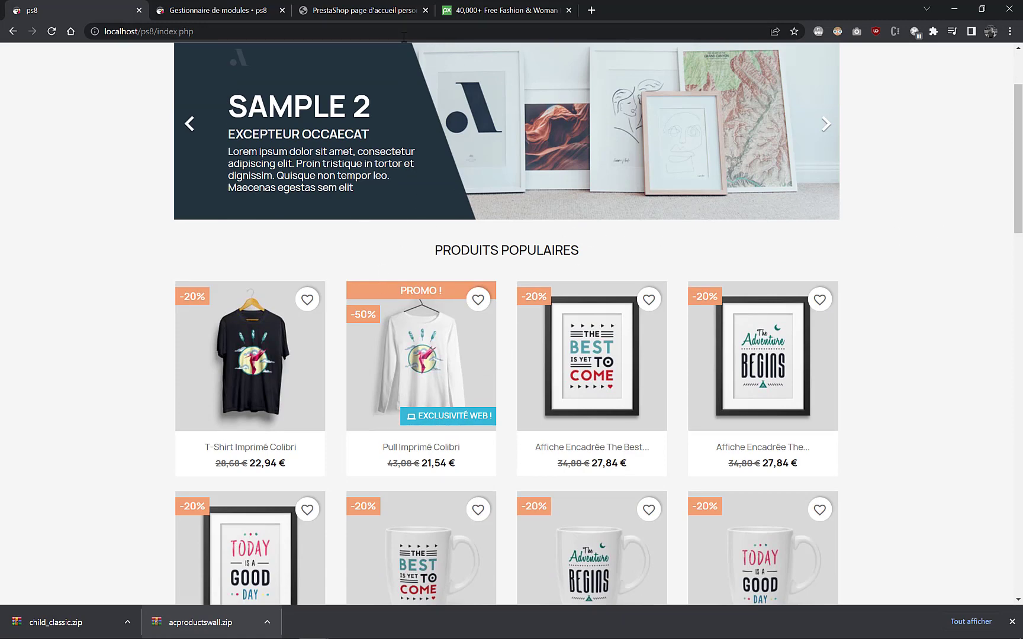
{"action": "left_click", "coordinate": [253, 13]}
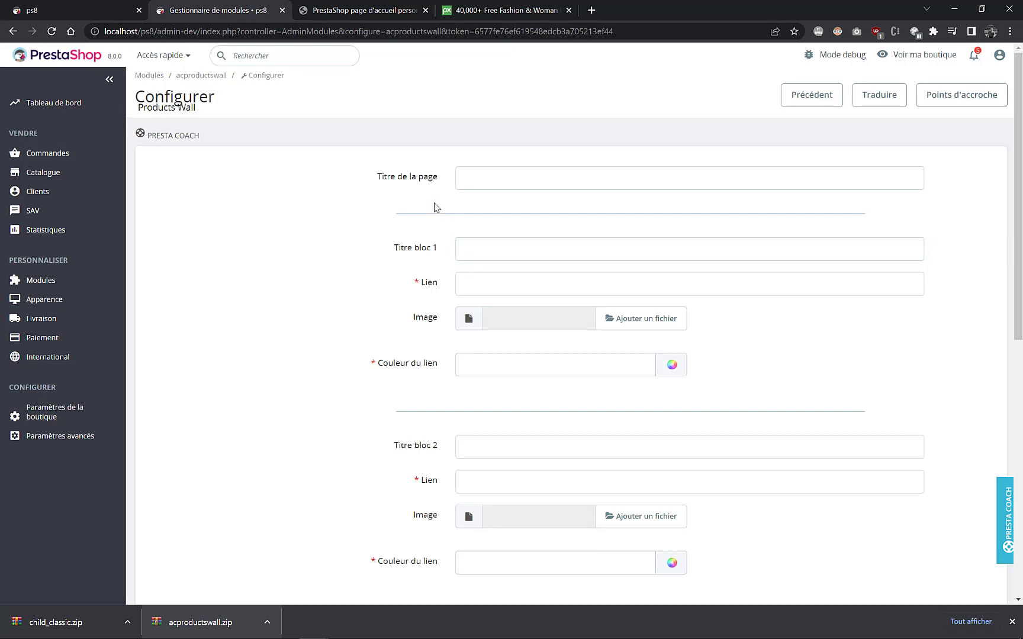
- Enter "Ete" as the title of block 1, leaving the page title empty
{"action": "left_click", "coordinate": [546, 177]}
{"action": "scroll", "coordinate": [503, 165], "scroll_direction": "down", "scroll_amount": 2}
{"action": "scroll", "coordinate": [459, 189], "scroll_direction": "up", "scroll_amount": 2}
{"action": "left_click", "coordinate": [468, 250]}
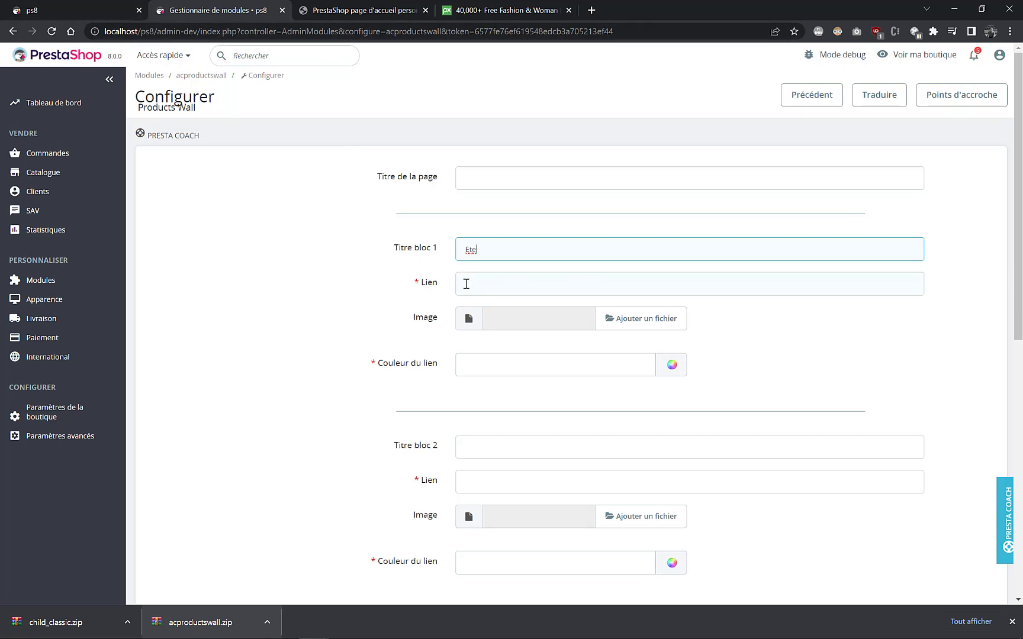
- Set block 1's link to the URL of the store's Hommes category page, copied from the storefront under Vêtements
{"action": "left_click", "coordinate": [521, 283]}
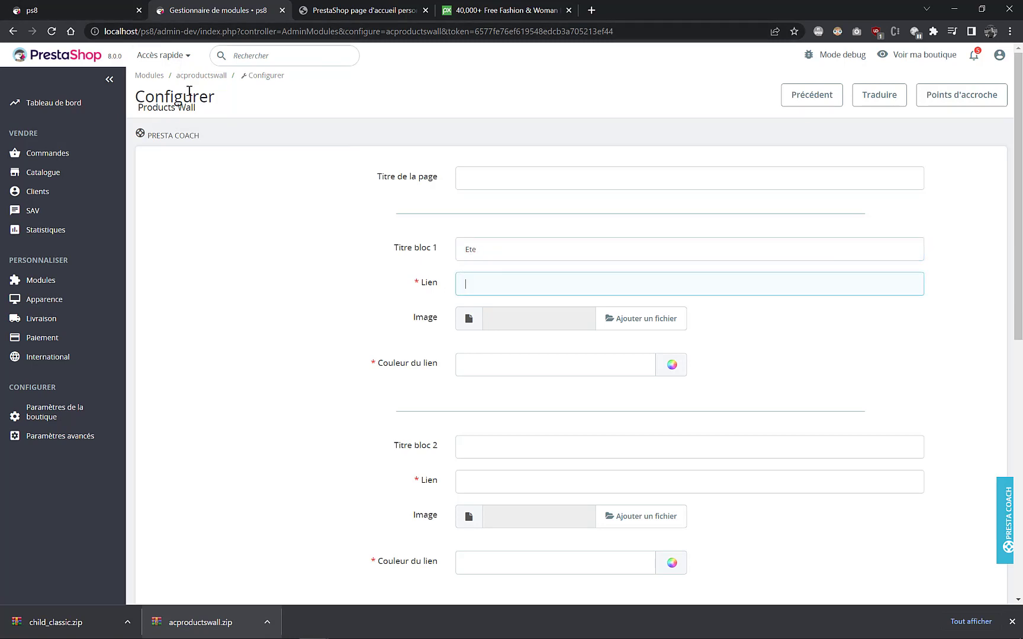
{"action": "left_click", "coordinate": [105, 10]}
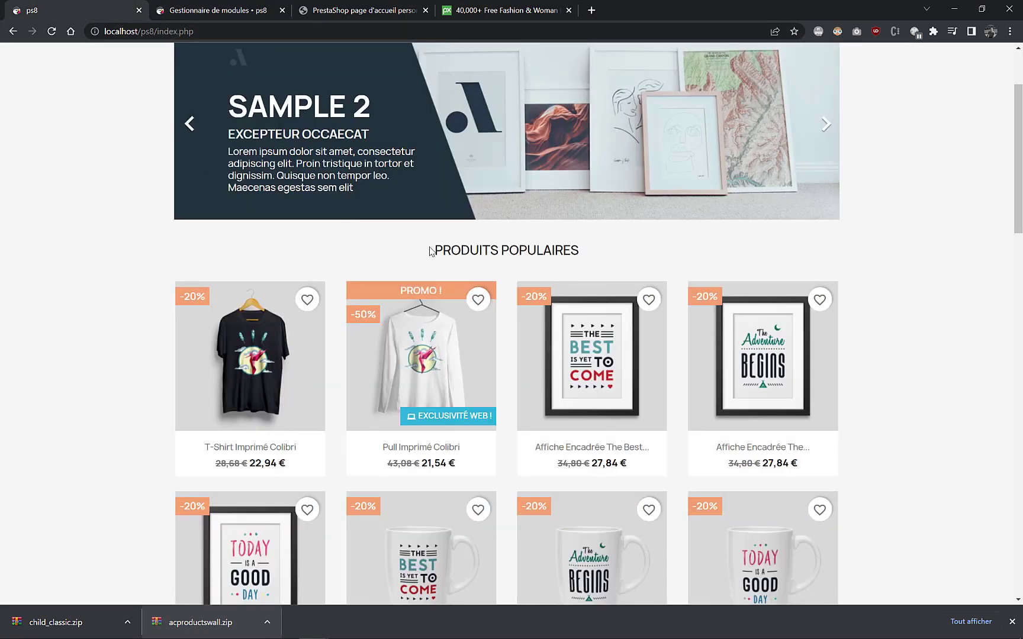
{"action": "scroll", "coordinate": [430, 251], "scroll_direction": "up", "scroll_amount": 2}
{"action": "mouse_move", "coordinate": [331, 101]}
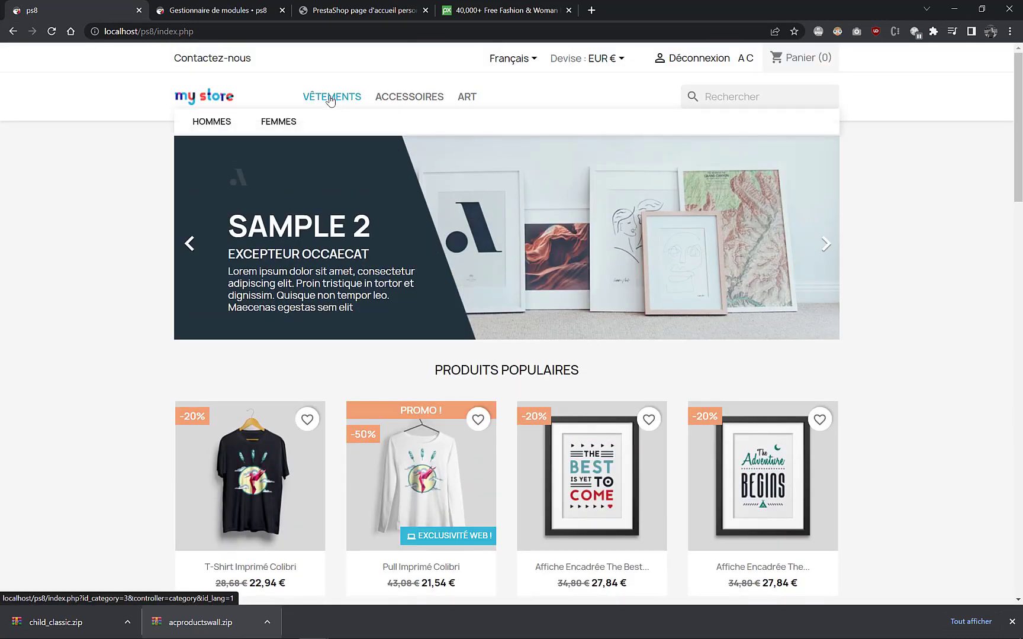
{"action": "left_click", "coordinate": [217, 126]}
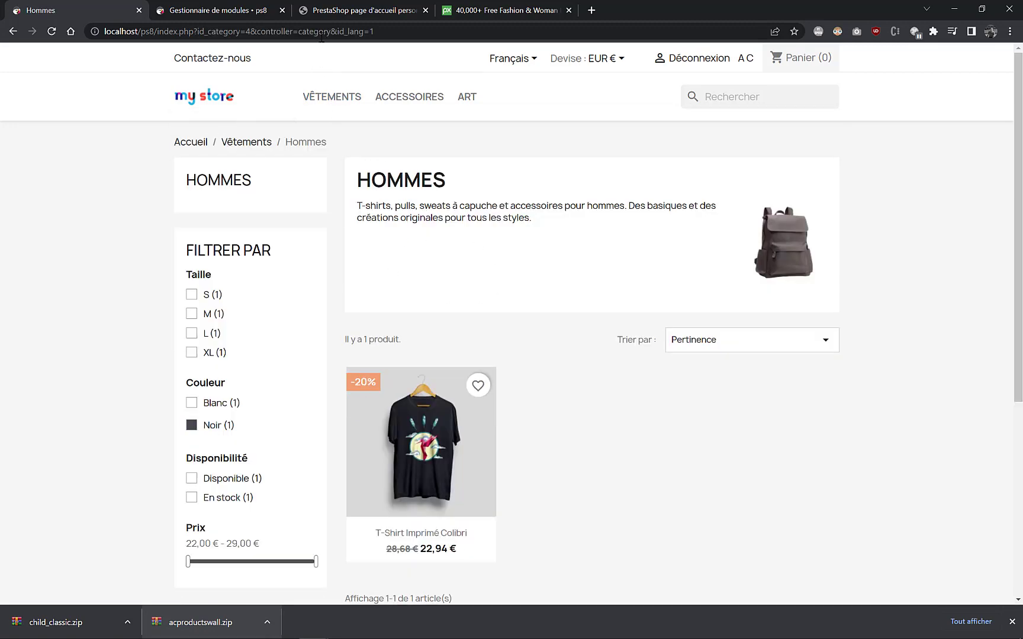
{"action": "left_click", "coordinate": [322, 31]}
{"action": "key", "text": "ctrl+c"}
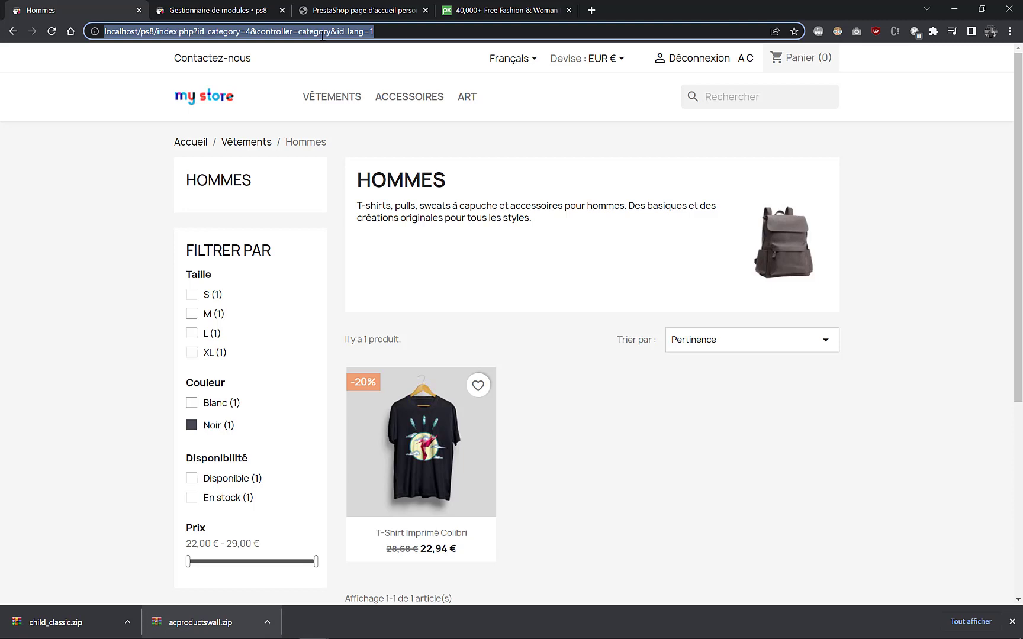
{"action": "left_click", "coordinate": [256, 18]}
{"action": "key", "text": "ctrl+v"}
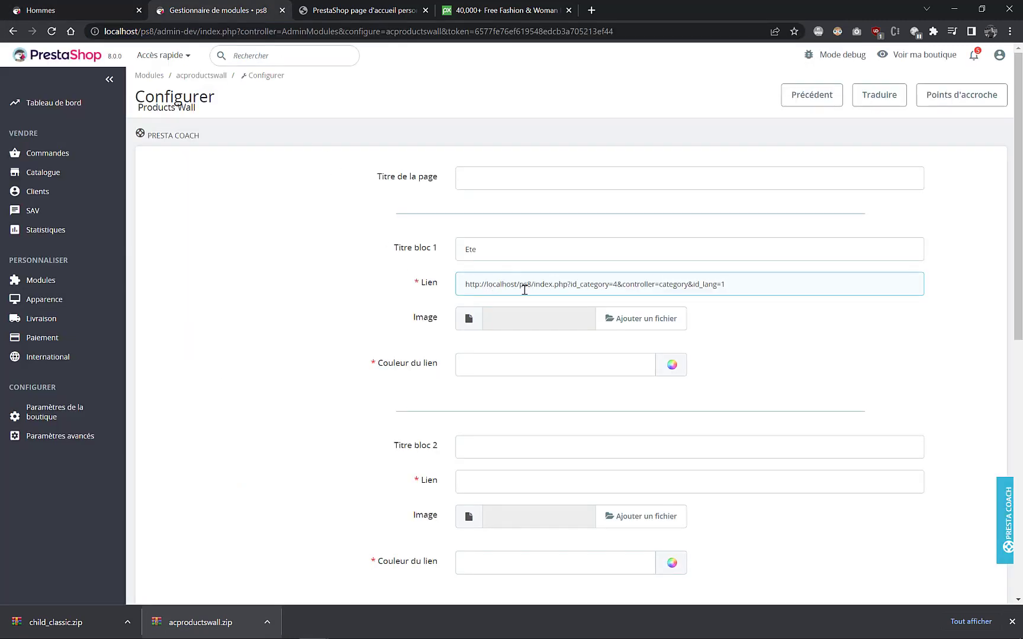
{"action": "left_click_drag", "start_coordinate": [524, 290], "coordinate": [616, 324]}
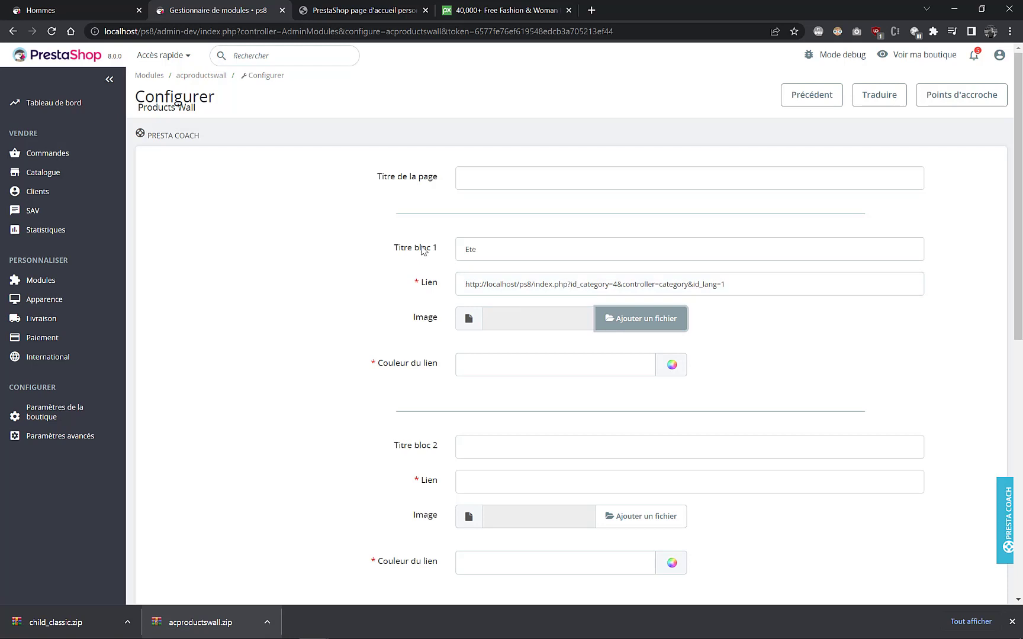
{"action": "mouse_move", "coordinate": [423, 250]}
{"action": "left_mouse_down"}
{"action": "mouse_move", "coordinate": [598, 330]}
{"action": "mouse_move", "coordinate": [413, 254]}
{"action": "left_mouse_up"}
{"action": "left_click_drag", "start_coordinate": [516, 295], "coordinate": [561, 339]}
{"action": "left_click_drag", "start_coordinate": [453, 399], "coordinate": [693, 338]}
- Switch to File Explorer and inspect the numbered placeholder images in the acproductswall views/img folder
{"action": "key", "text": "alt+Tab"}
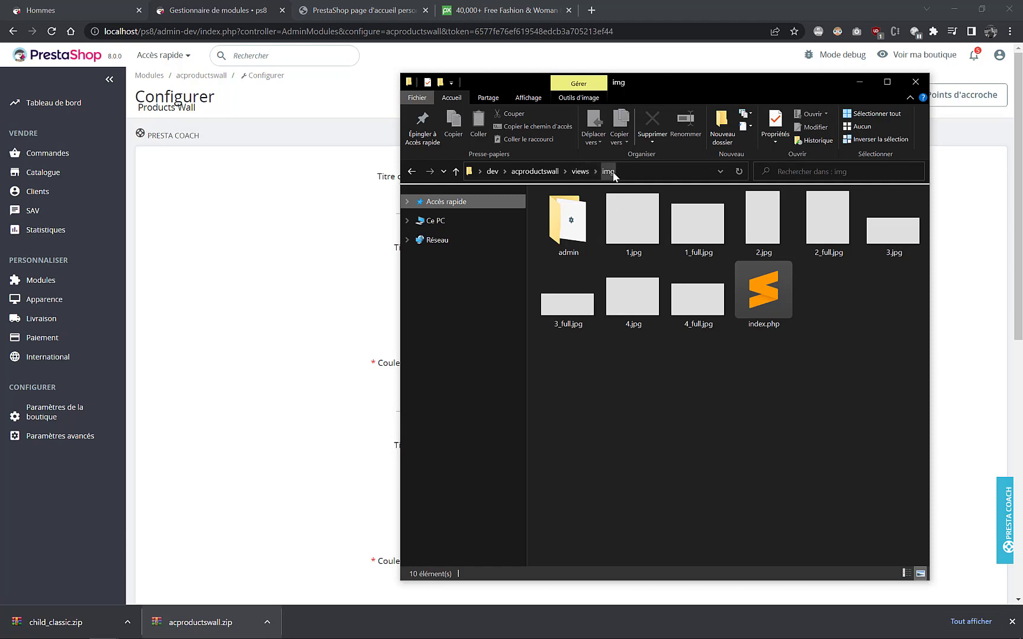
{"action": "left_click", "coordinate": [763, 224]}
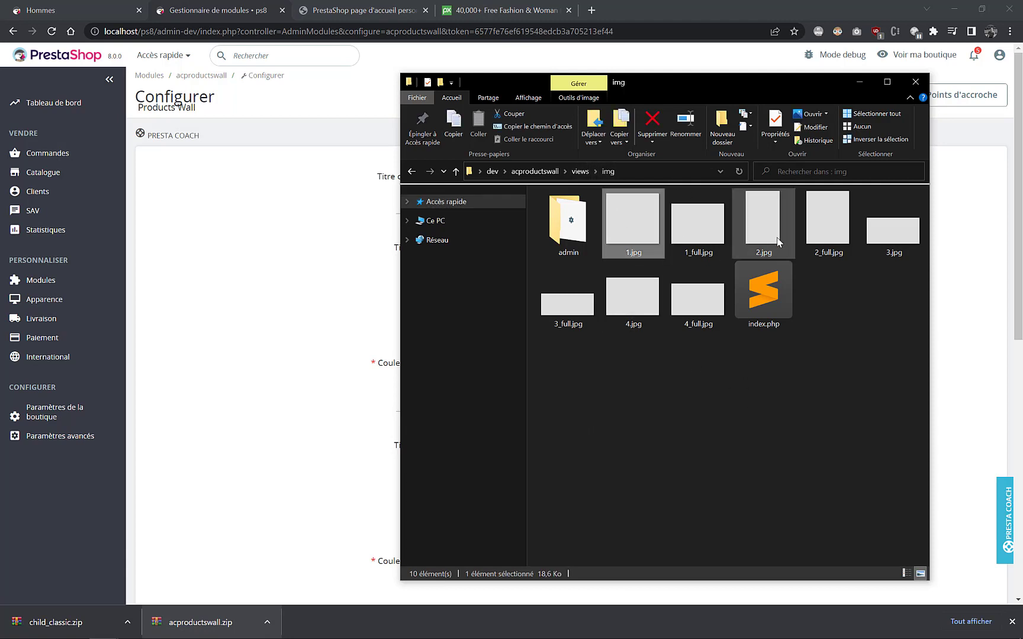
{"action": "left_click", "coordinate": [892, 249]}
{"action": "left_click", "coordinate": [634, 302]}
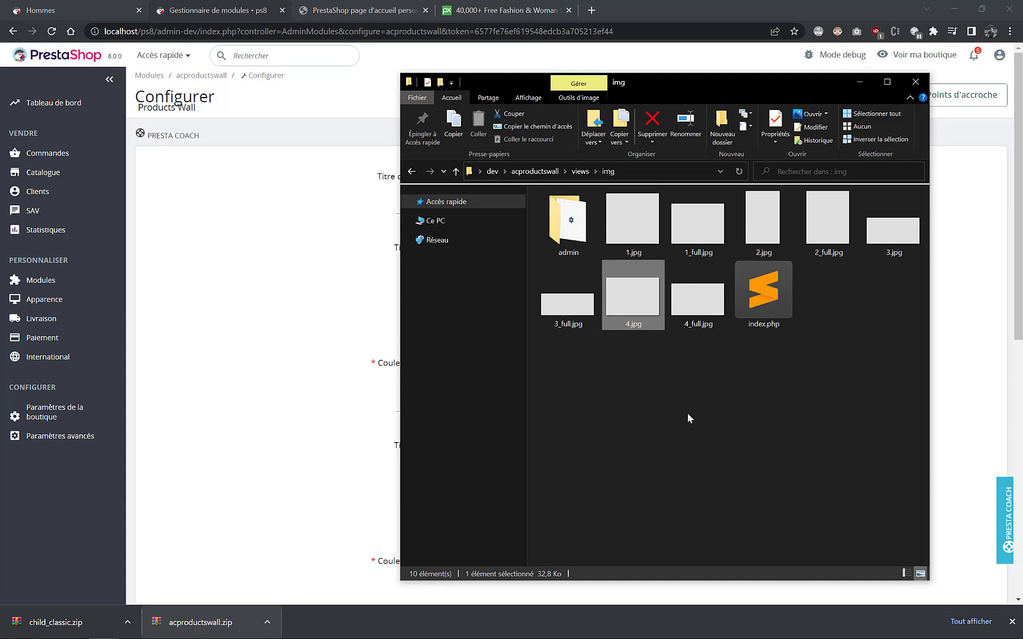
{"action": "left_click", "coordinate": [708, 232]}
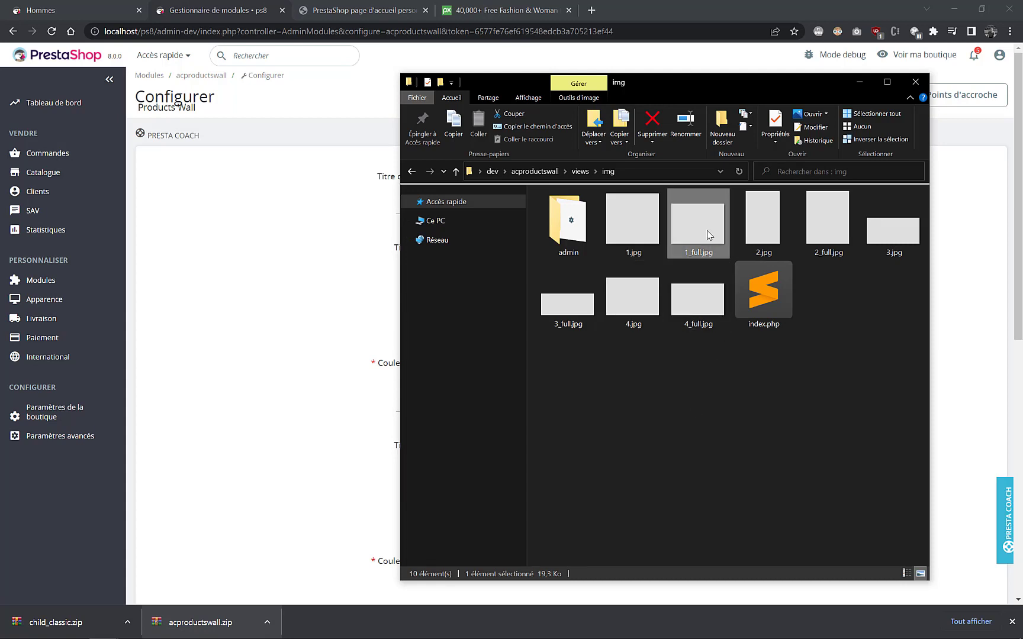
- Open 1_full.jpg, 2_full.jpg, 3_full.jpg and 4_full.jpg together in Photoshop, discarding the embedded colour profile of each
{"action": "left_click", "coordinate": [827, 230]}
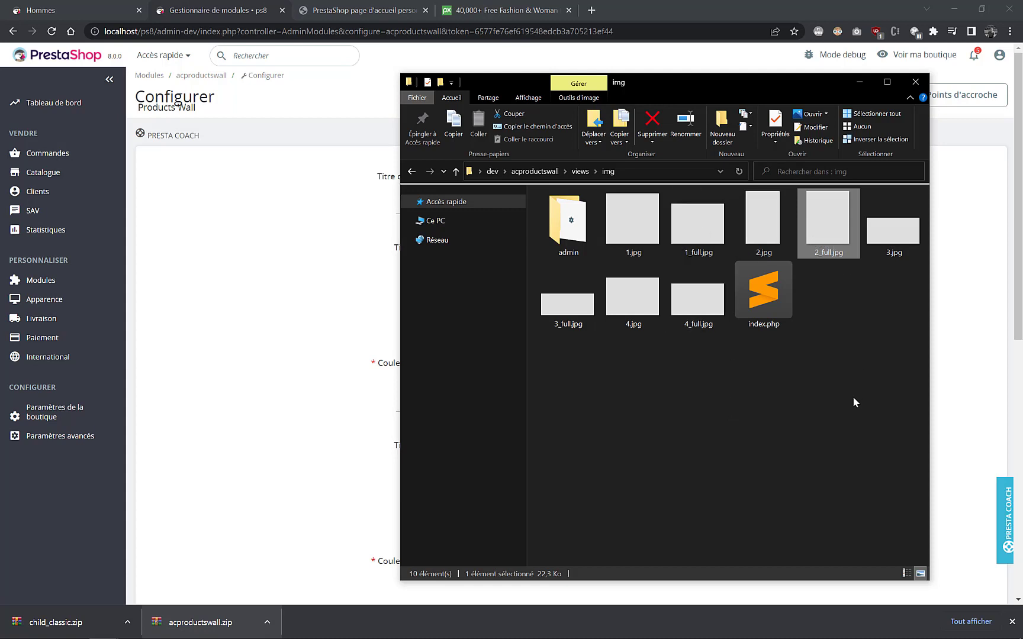
{"action": "left_click", "coordinate": [699, 225], "text": "ctrl"}
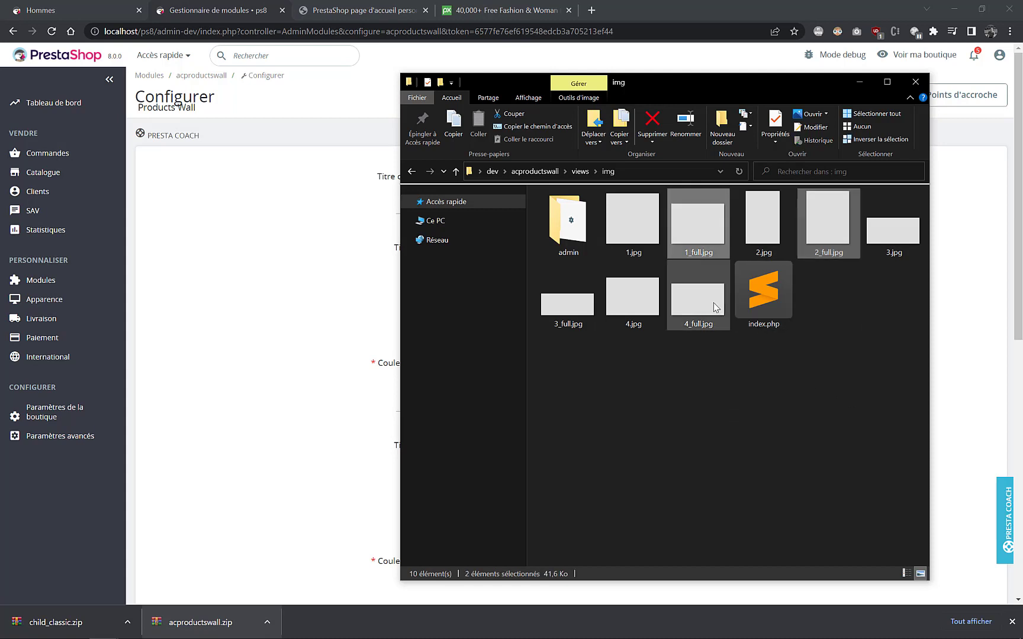
{"action": "left_click", "coordinate": [717, 307], "text": "ctrl"}
{"action": "left_click", "coordinate": [569, 311], "text": "ctrl"}
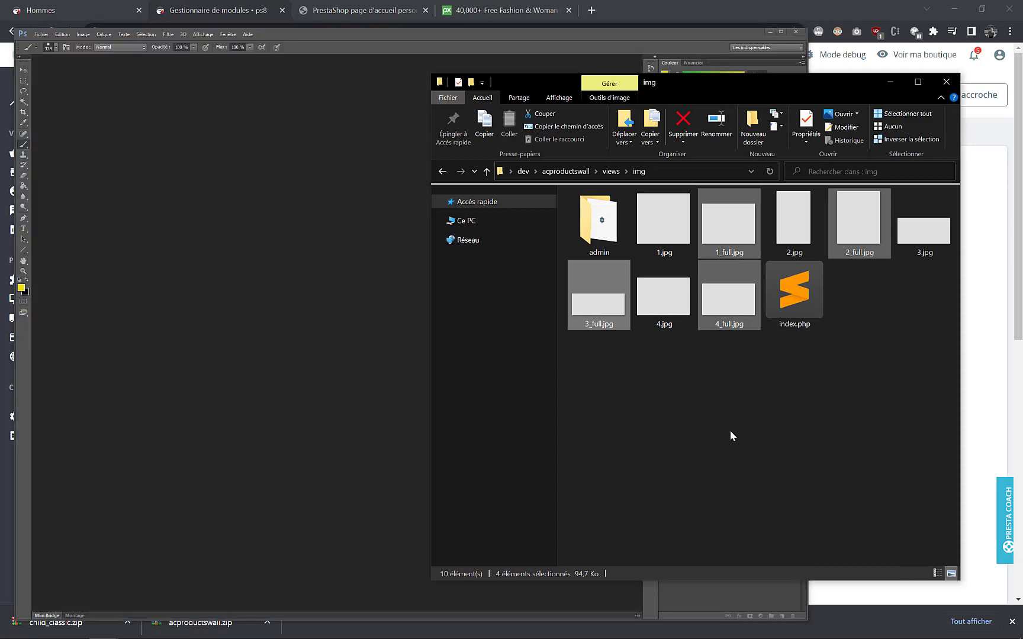
{"action": "left_click_drag", "start_coordinate": [727, 228], "coordinate": [335, 304]}
{"action": "left_click", "coordinate": [530, 270]}
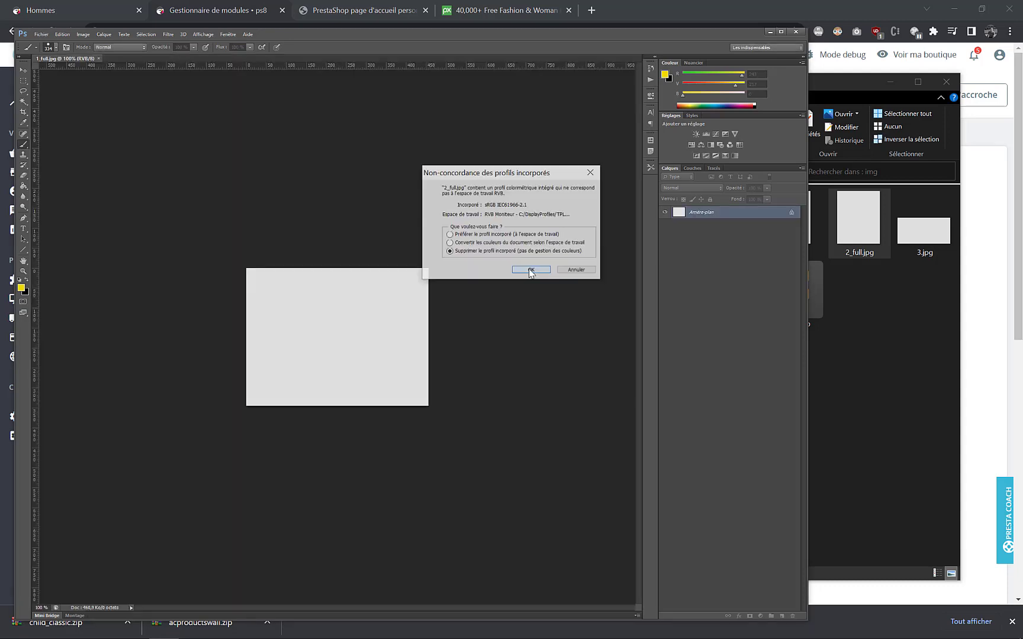
{"action": "left_click", "coordinate": [531, 270]}
{"action": "left_click", "coordinate": [531, 270]}
{"action": "left_click", "coordinate": [530, 270]}
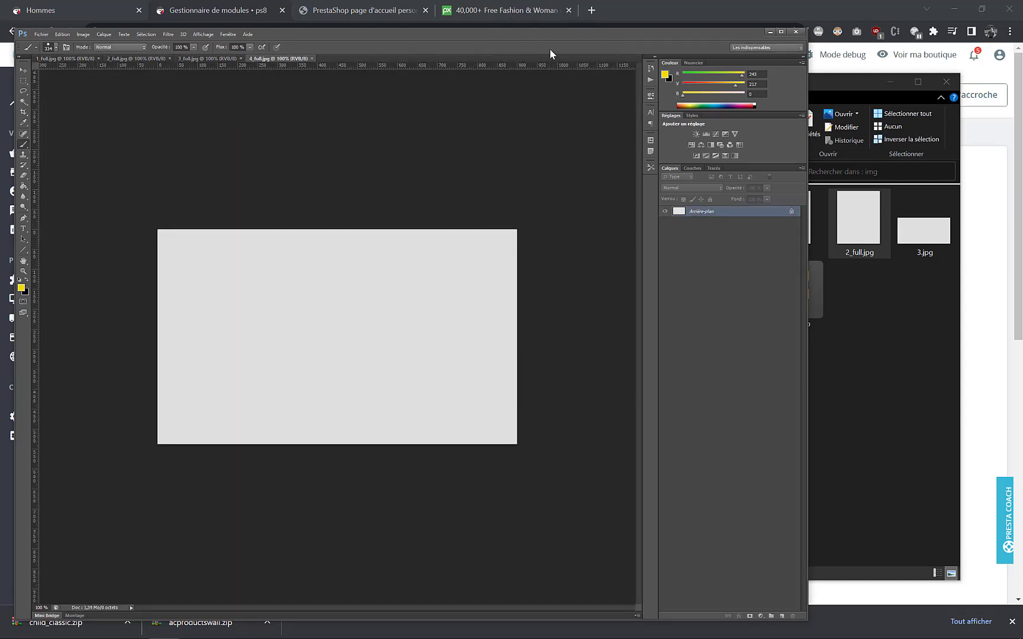
- Look through the four open placeholder documents to compare their formats, returning to 1_full.jpg
{"action": "left_click_drag", "start_coordinate": [563, 36], "coordinate": [631, 20]}
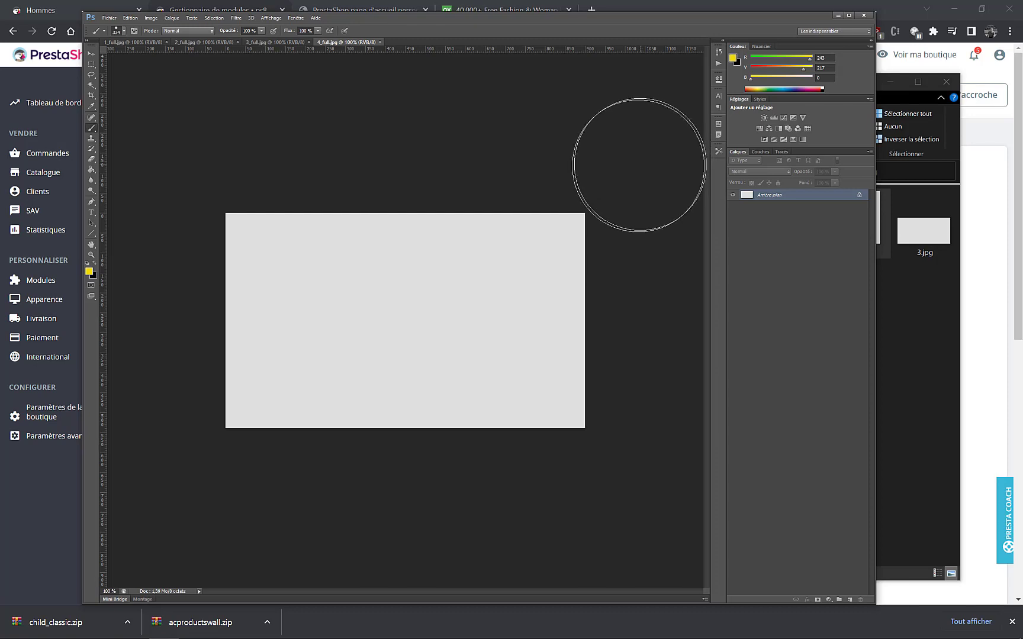
{"action": "left_click", "coordinate": [127, 46]}
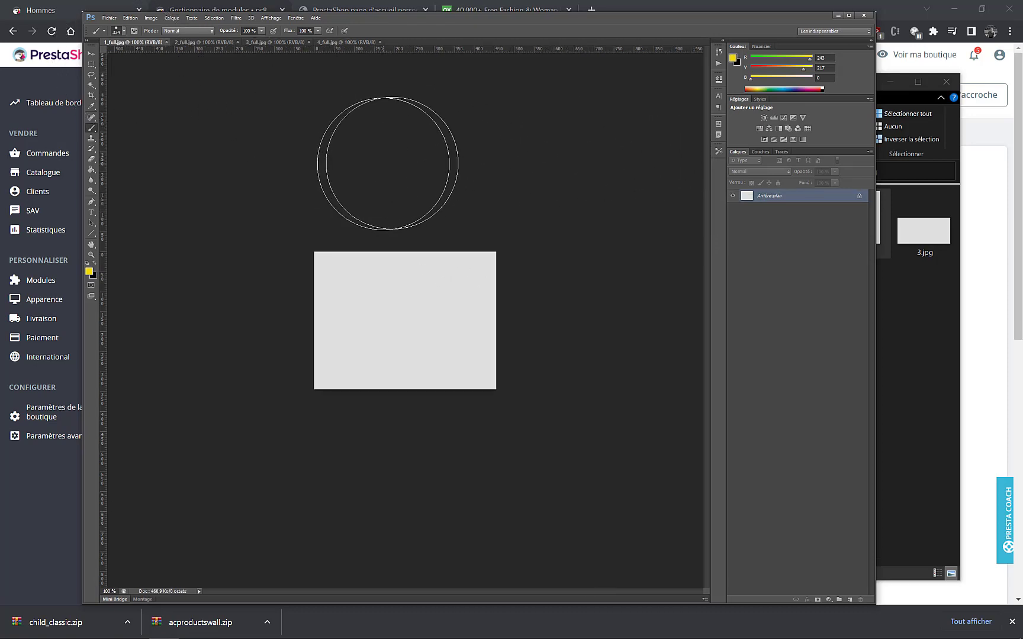
{"action": "left_click", "coordinate": [205, 43]}
{"action": "left_click", "coordinate": [270, 42]}
{"action": "left_click", "coordinate": [351, 41]}
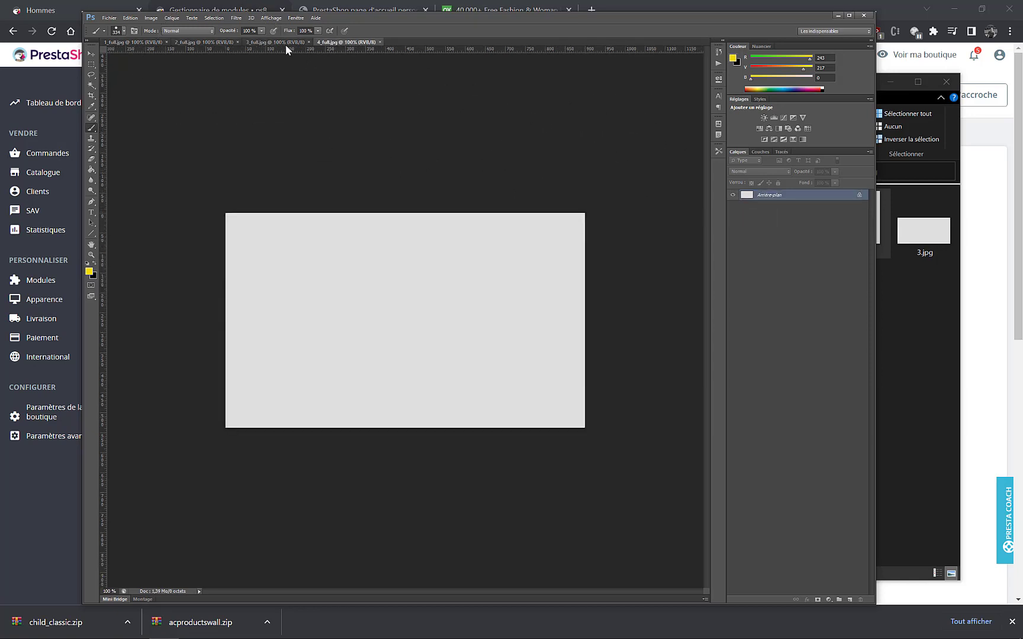
{"action": "left_click", "coordinate": [133, 43]}
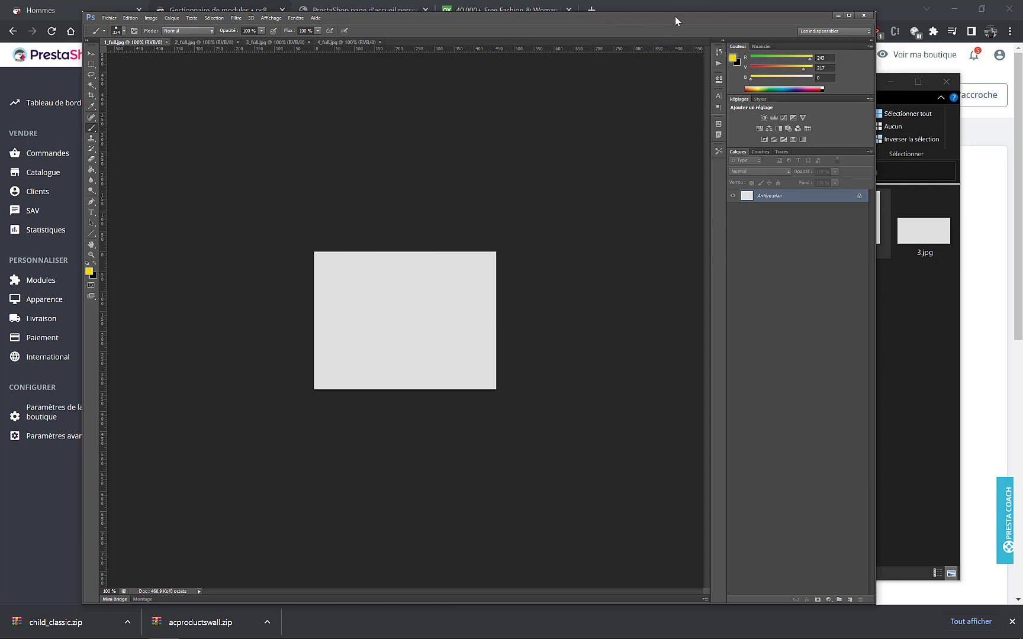
{"action": "left_click_drag", "start_coordinate": [674, 16], "coordinate": [676, 33]}
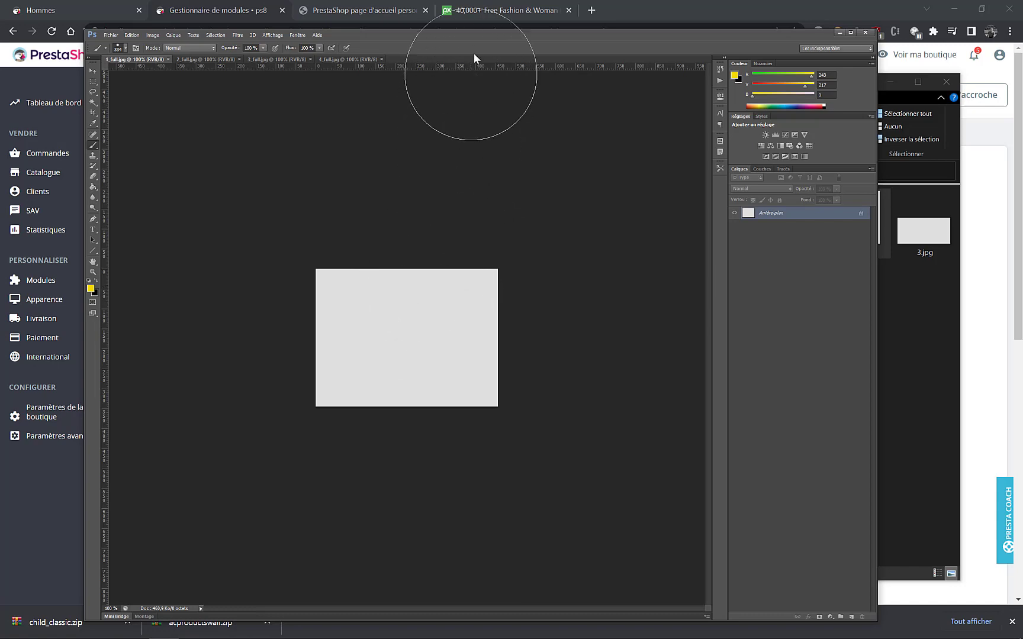
- From Pixabay's fashion results in the browser, open the knitwear eyes, dark-haired portrait model and woman-on-stairs photos in separate tabs
{"action": "left_click", "coordinate": [480, 12]}
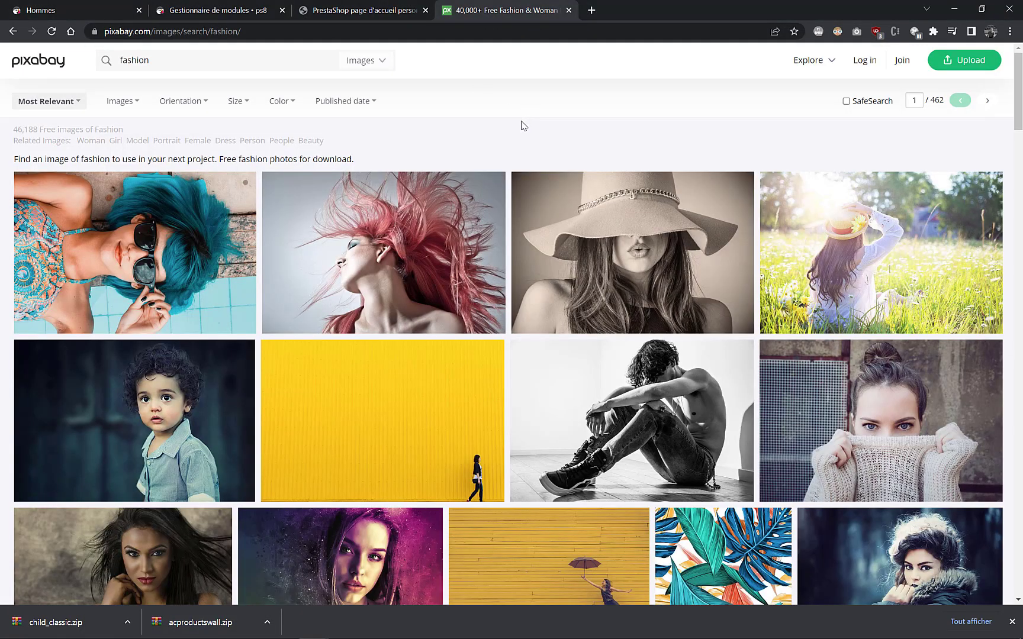
{"action": "left_click", "coordinate": [185, 59]}
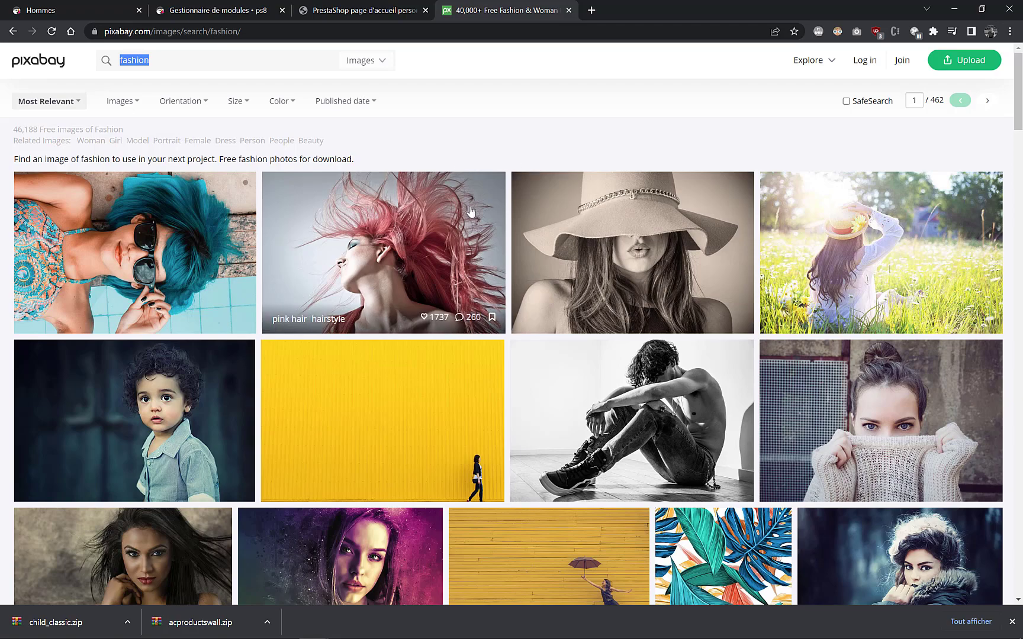
{"action": "scroll", "coordinate": [571, 216], "scroll_direction": "down", "scroll_amount": 2}
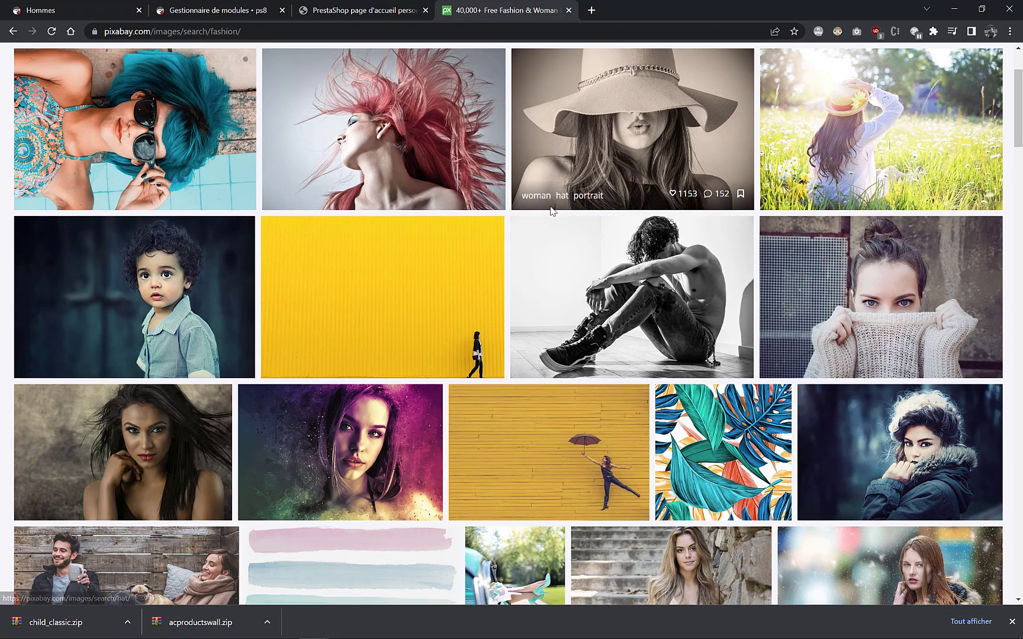
{"action": "scroll", "coordinate": [571, 217], "scroll_direction": "down", "scroll_amount": 2}
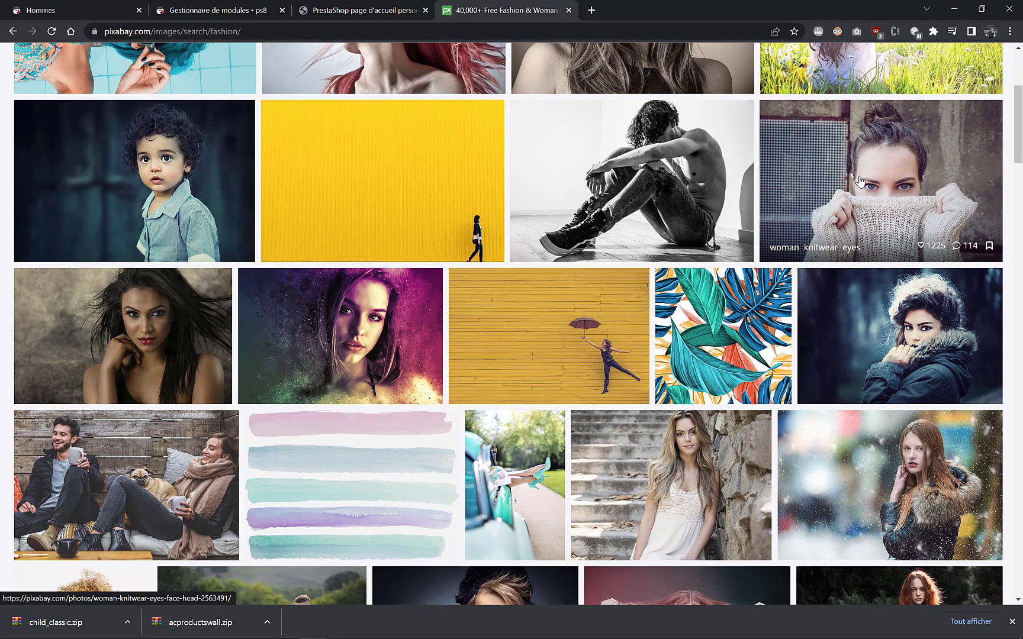
{"action": "middle_click", "coordinate": [859, 181]}
{"action": "scroll", "coordinate": [865, 341], "scroll_direction": "down", "scroll_amount": 2}
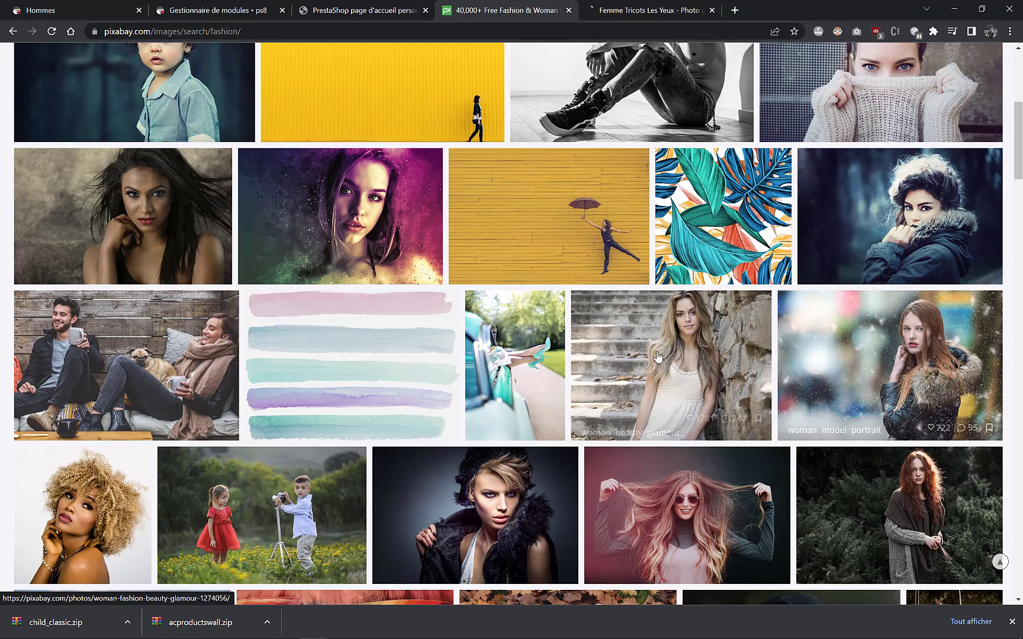
{"action": "middle_click", "coordinate": [149, 213]}
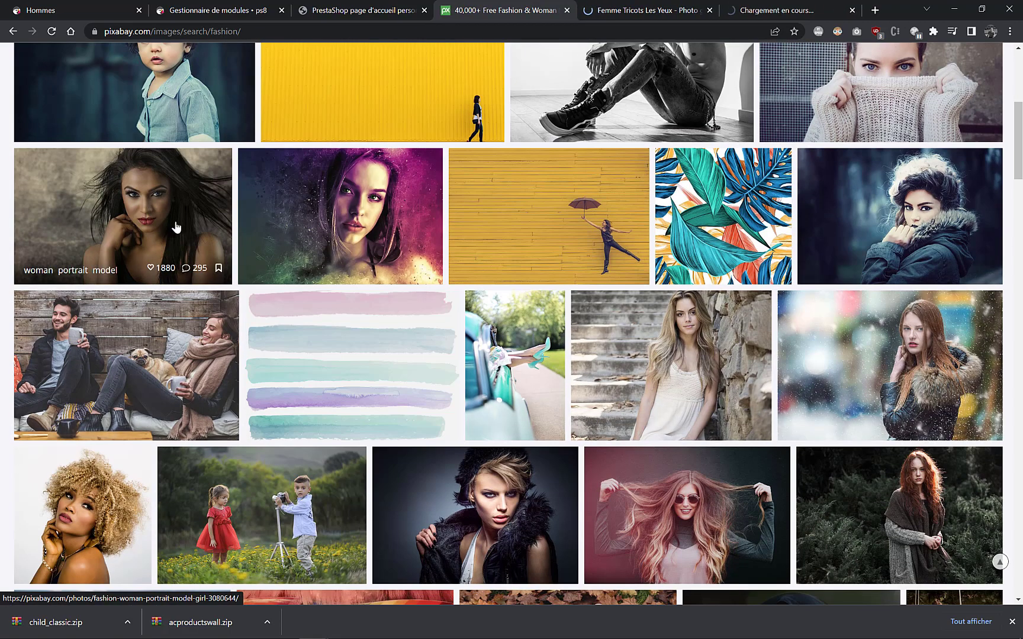
{"action": "middle_click", "coordinate": [664, 354]}
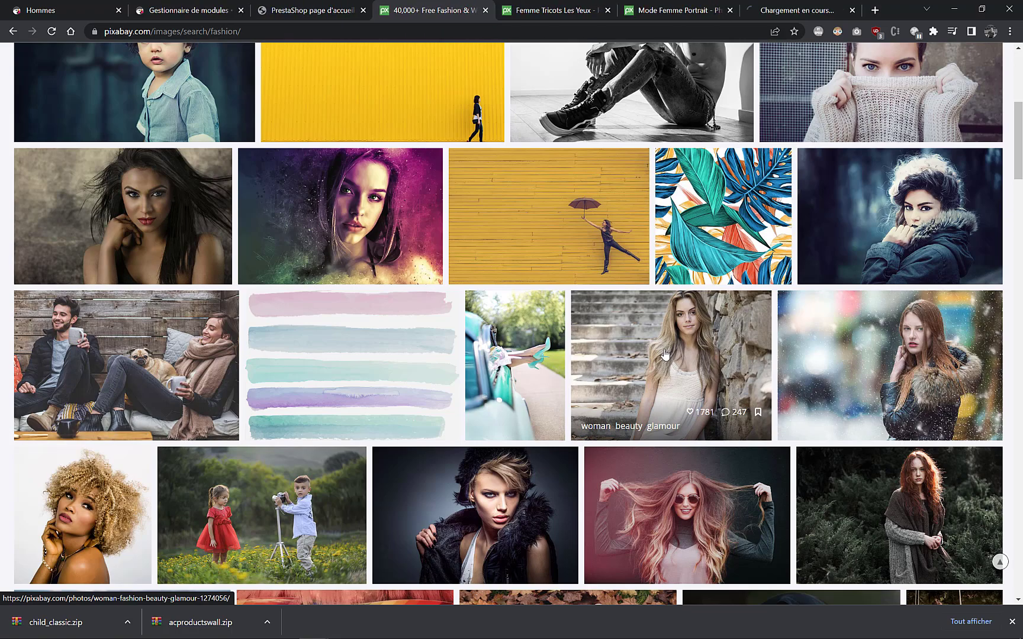
- Open the photo of the hippie model beside the green vintage car in a new tab, and display the knitwear photo's page
{"action": "scroll", "coordinate": [665, 354], "scroll_direction": "down", "scroll_amount": 2}
{"action": "scroll", "coordinate": [665, 354], "scroll_direction": "up", "scroll_amount": 2}
{"action": "scroll", "coordinate": [665, 354], "scroll_direction": "up", "scroll_amount": 3}
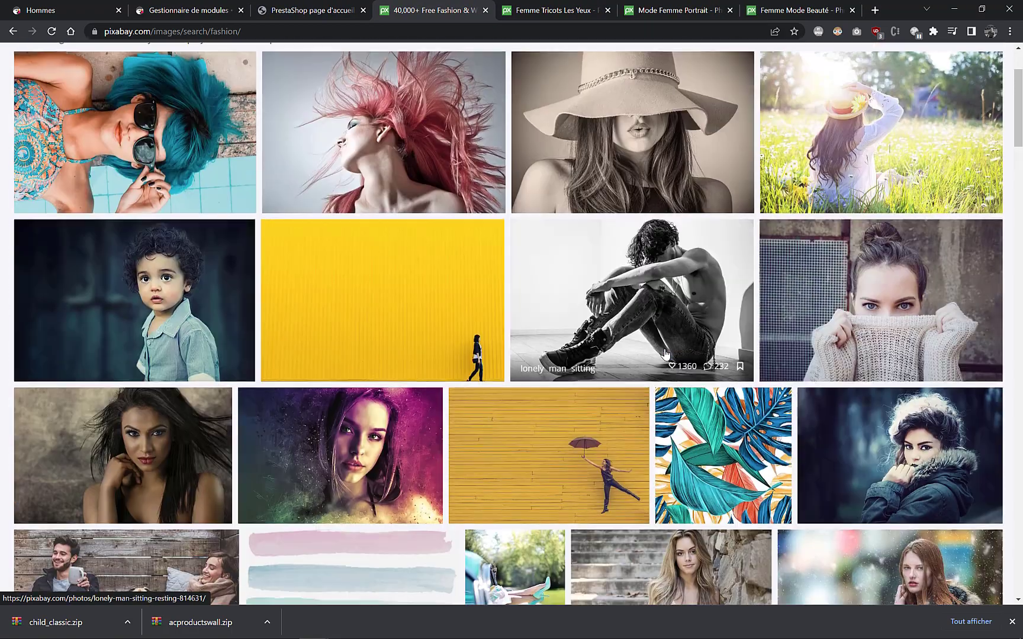
{"action": "scroll", "coordinate": [665, 354], "scroll_direction": "down", "scroll_amount": 3}
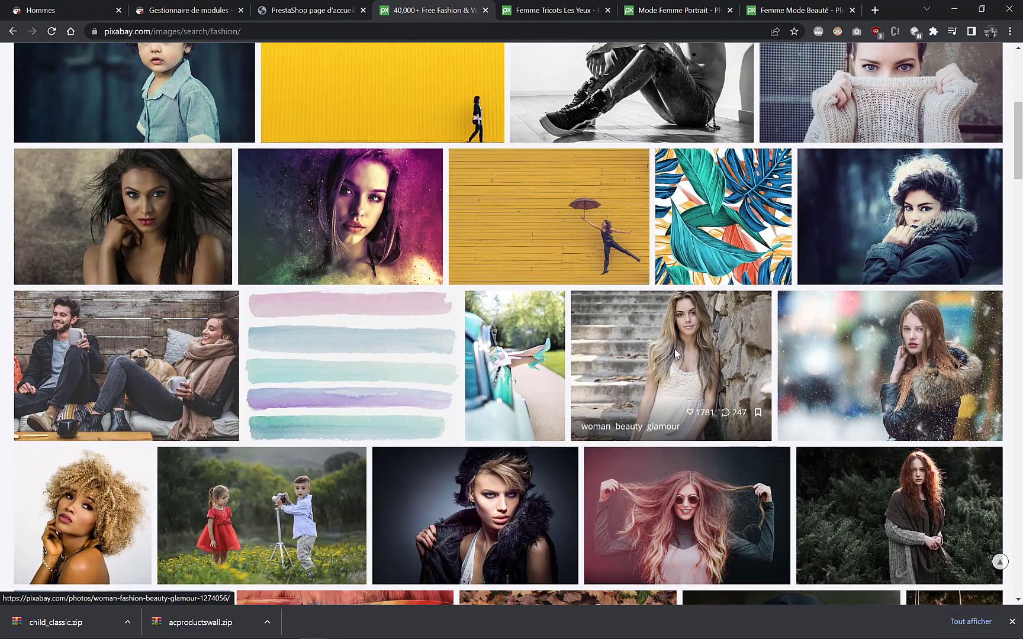
{"action": "scroll", "coordinate": [674, 349], "scroll_direction": "up", "scroll_amount": 2}
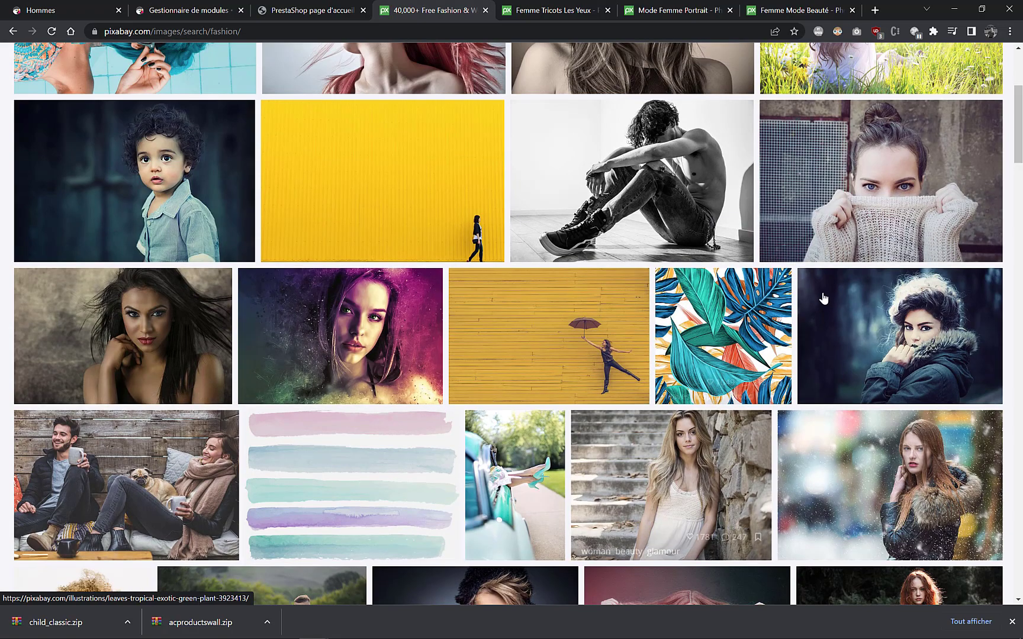
{"action": "scroll", "coordinate": [822, 295], "scroll_direction": "down", "scroll_amount": 7}
{"action": "scroll", "coordinate": [647, 350], "scroll_direction": "down", "scroll_amount": 1}
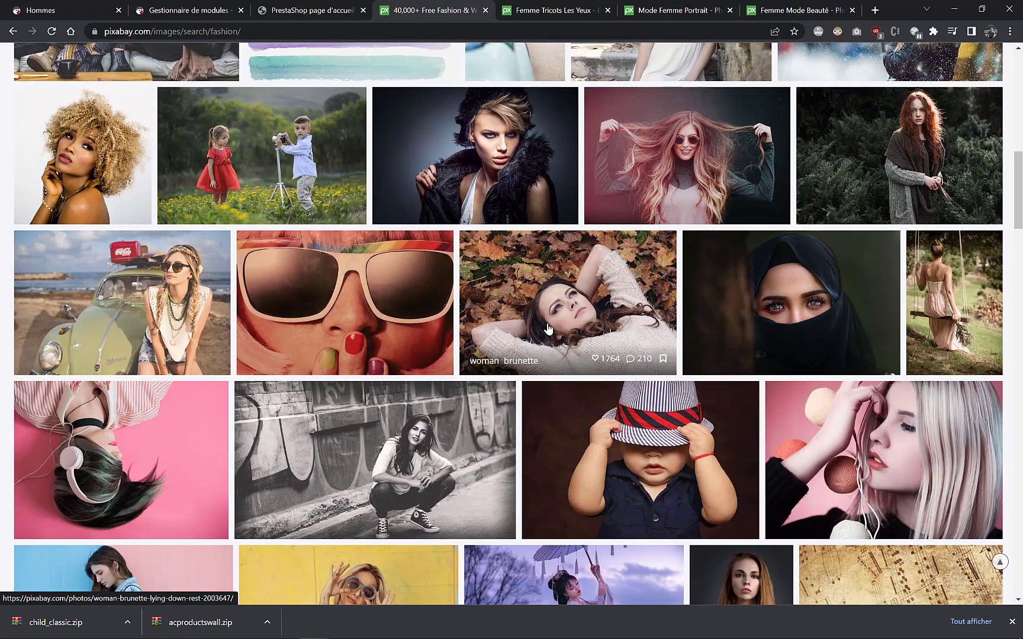
{"action": "middle_click", "coordinate": [100, 286]}
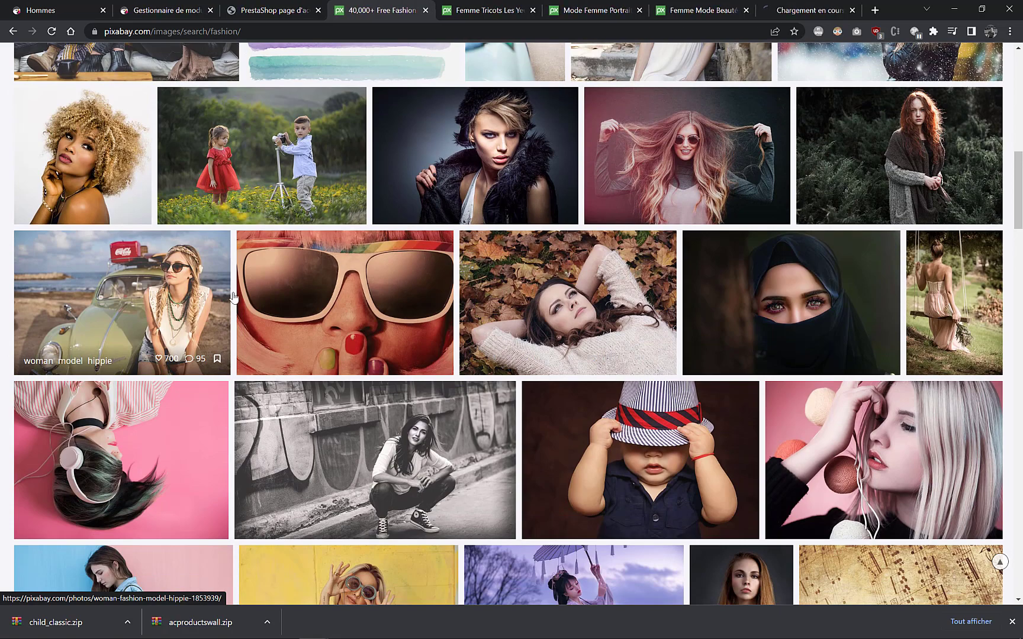
{"action": "scroll", "coordinate": [310, 357], "scroll_direction": "up", "scroll_amount": 8}
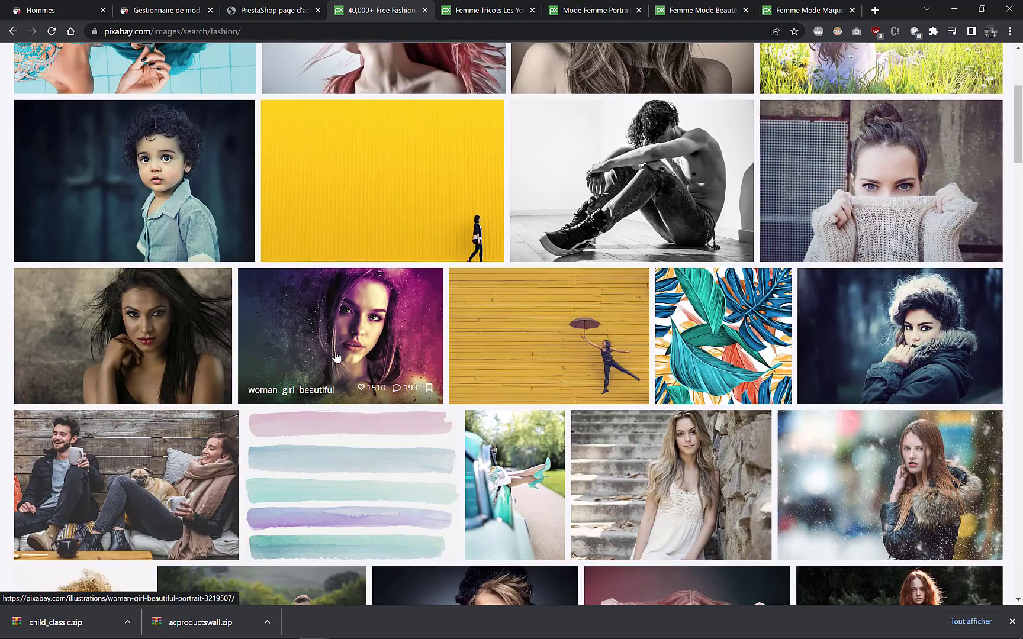
{"action": "left_click", "coordinate": [490, 10]}
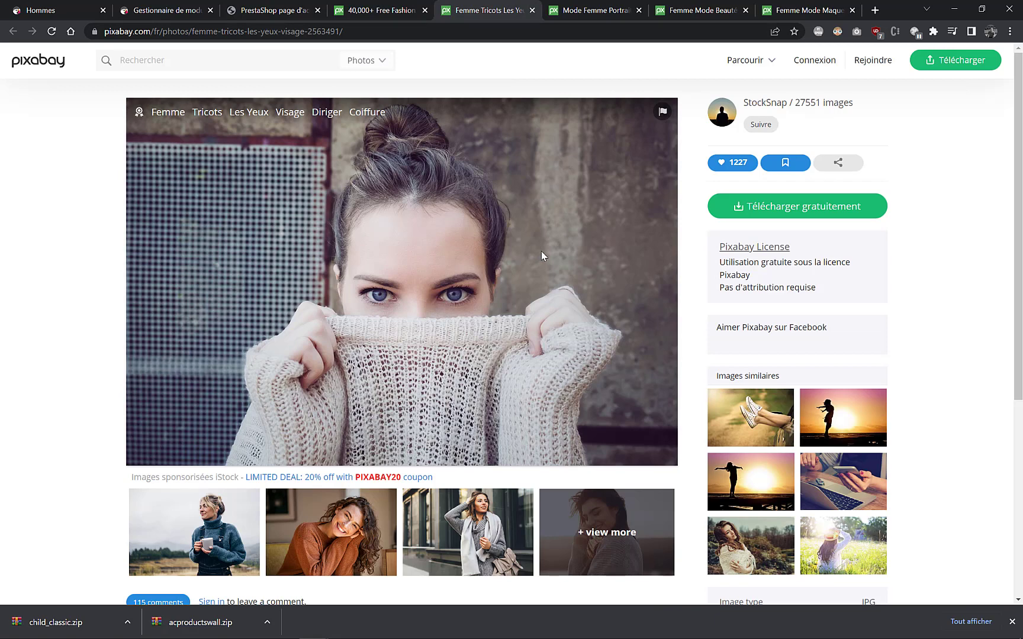
- Download the knitwear photo from Pixabay as a 1280×854 JPG, completing the captcha check
{"action": "left_click", "coordinate": [789, 211]}
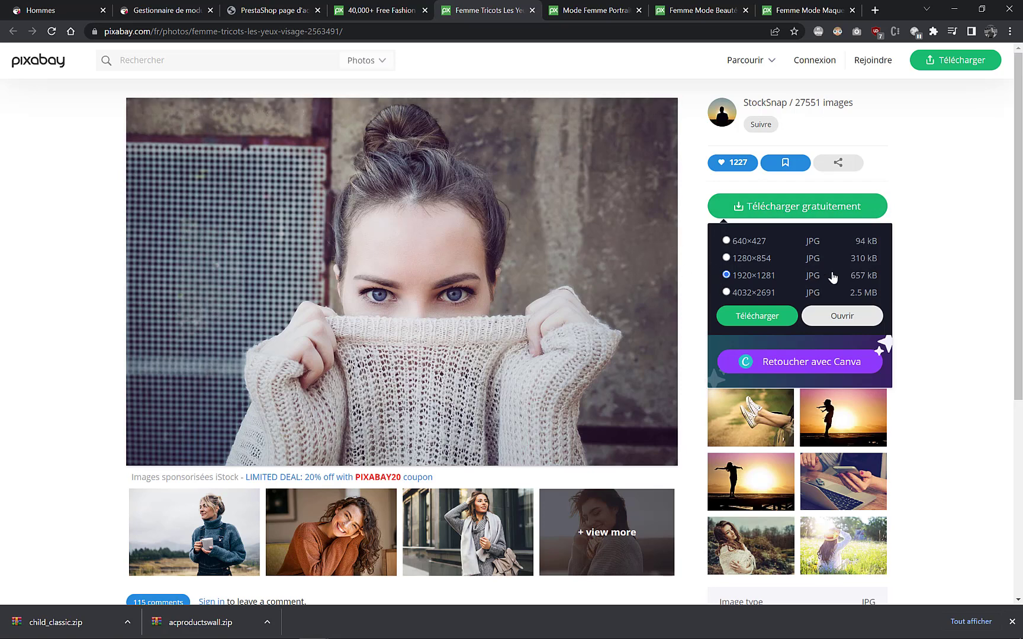
{"action": "left_click", "coordinate": [727, 259]}
{"action": "left_click", "coordinate": [756, 319]}
{"action": "left_click", "coordinate": [433, 337]}
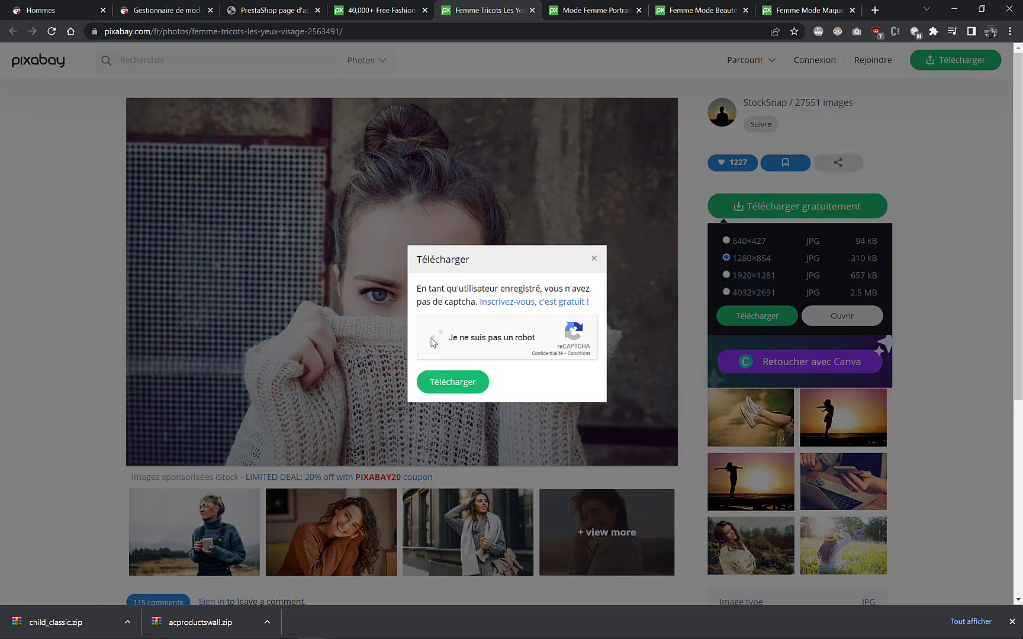
{"action": "left_click", "coordinate": [454, 382]}
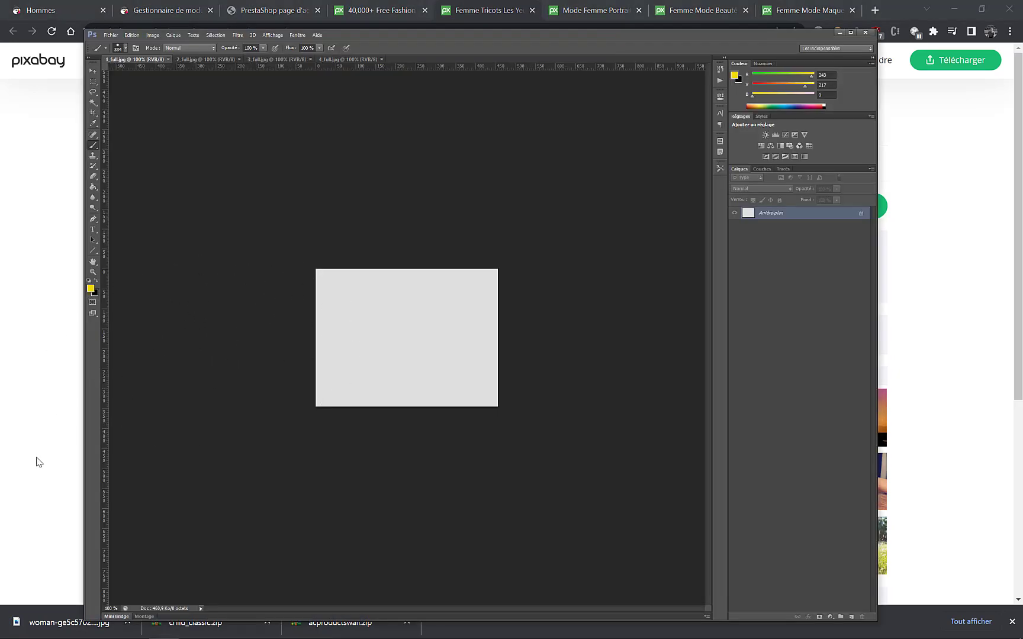
- Place the downloaded knitwear photo into 1_full.jpg in Photoshop, scaled to about 41% so that it covers the whole canvas
{"action": "left_click_drag", "start_coordinate": [33, 622], "coordinate": [424, 368]}
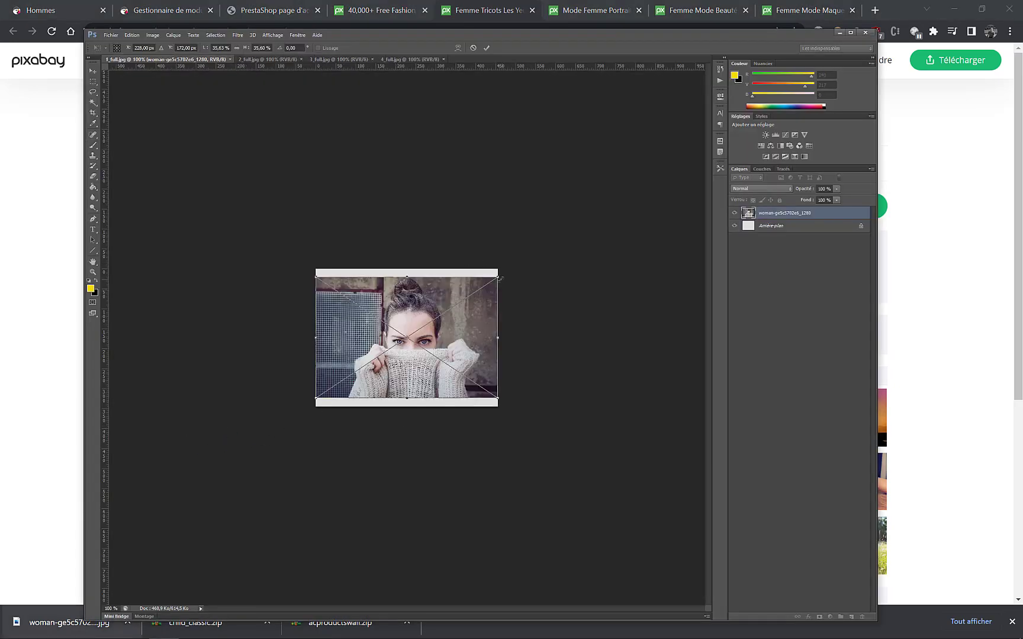
{"action": "left_click_drag", "start_coordinate": [500, 277], "coordinate": [511, 271]}
{"action": "left_click_drag", "start_coordinate": [510, 270], "coordinate": [512, 269]}
{"action": "left_click_drag", "start_coordinate": [313, 397], "coordinate": [302, 407]}
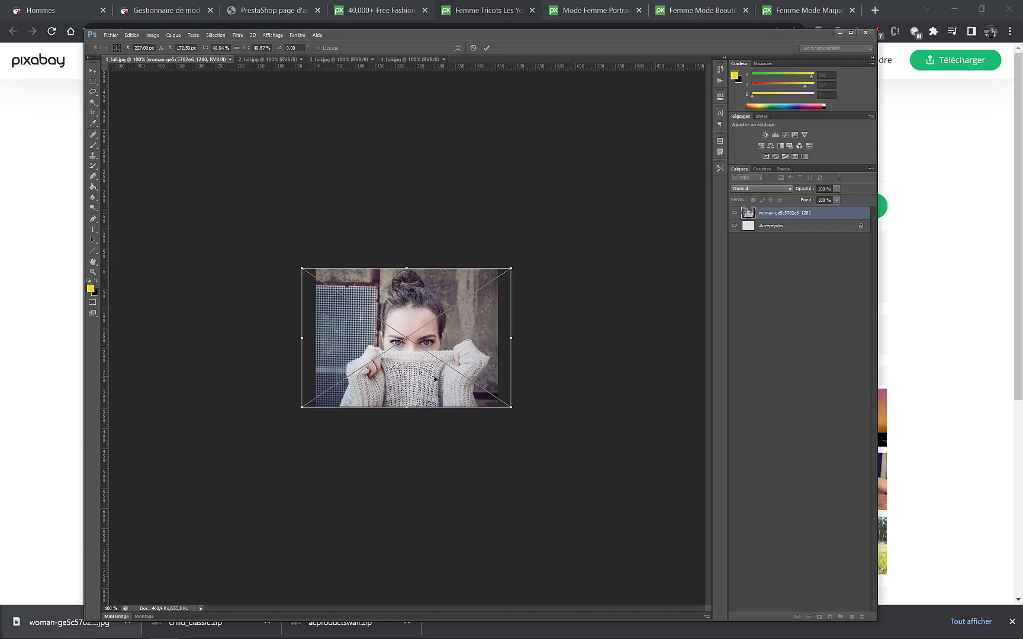
{"action": "key", "text": "Return"}
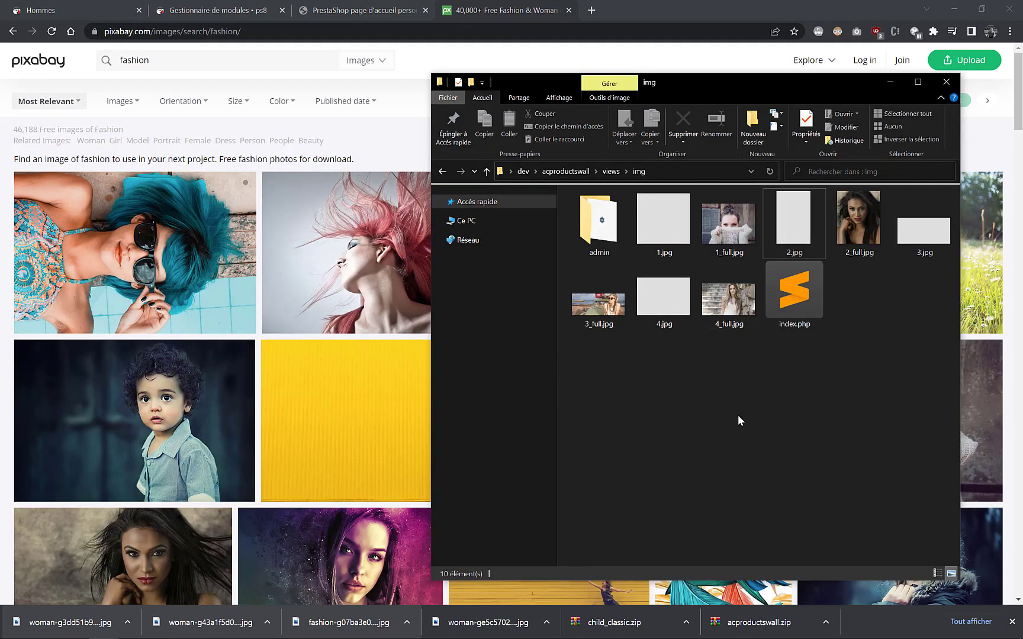
- In the PrestaShop back office in the browser, open the Thème et logo page in a new tab and review the installed themes
{"action": "left_click_drag", "start_coordinate": [602, 393], "coordinate": [694, 402]}
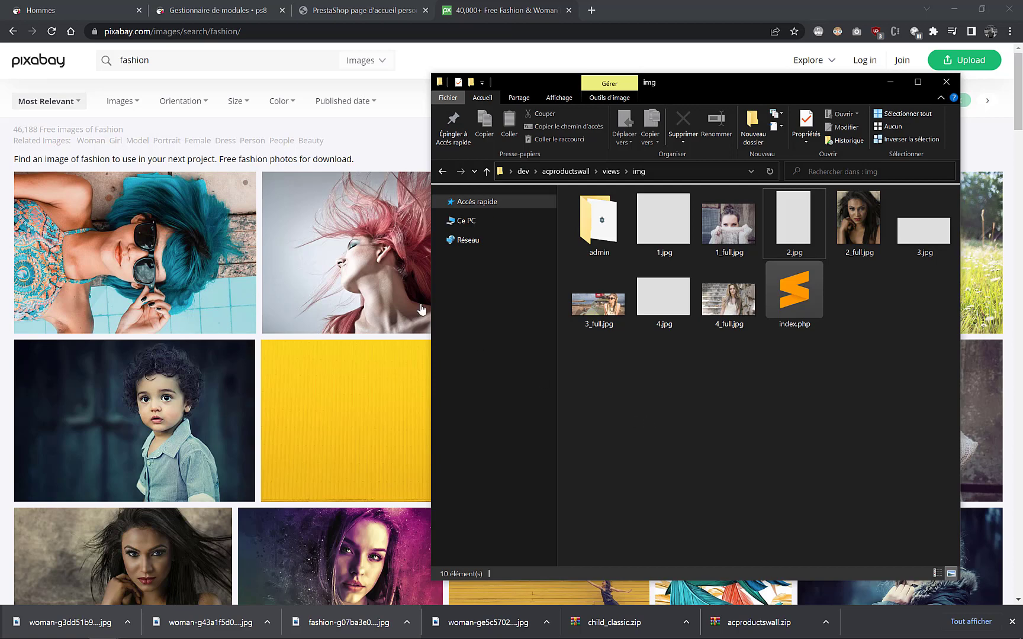
{"action": "left_click", "coordinate": [214, 12]}
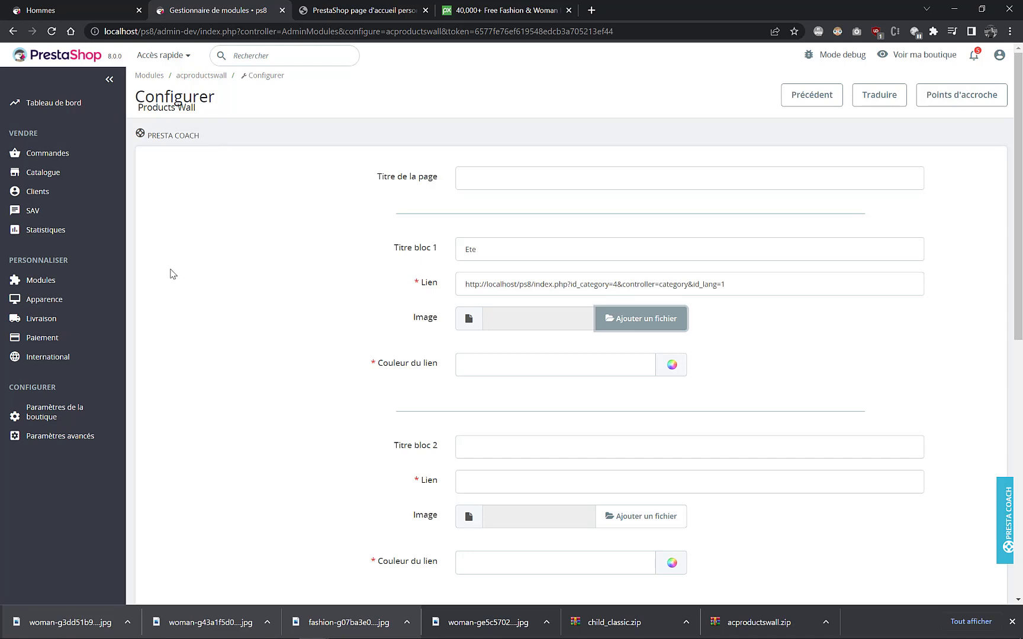
{"action": "mouse_move", "coordinate": [80, 303]}
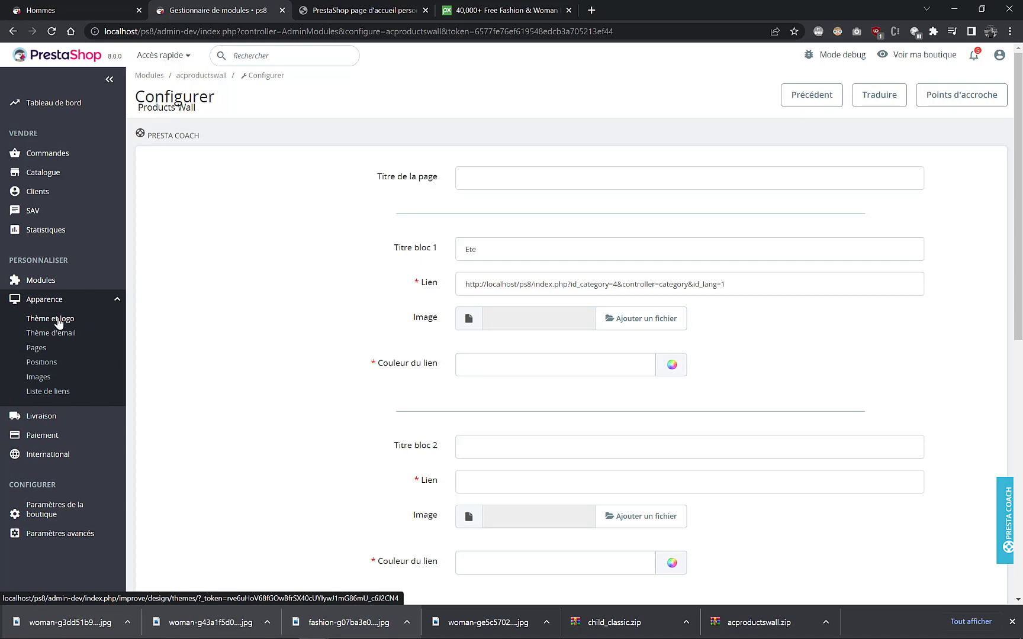
{"action": "middle_click", "coordinate": [58, 323]}
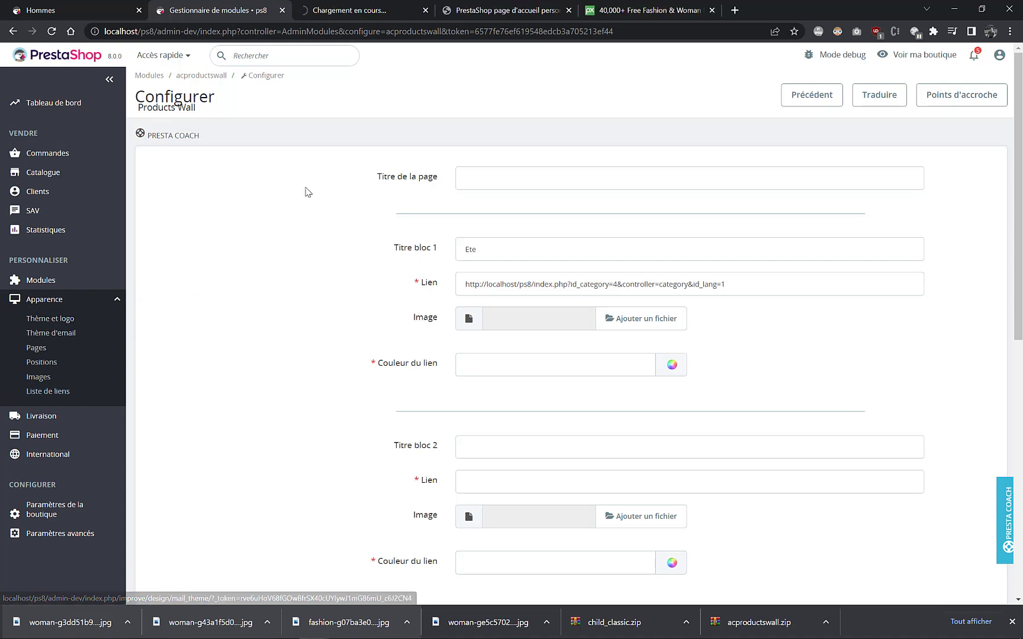
{"action": "left_click", "coordinate": [367, 12]}
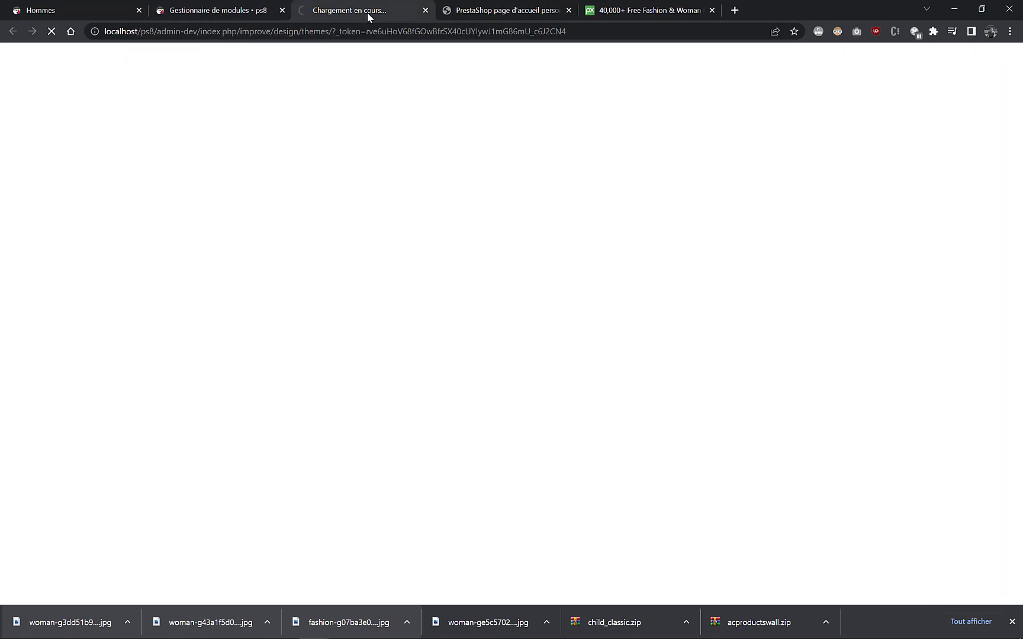
{"action": "scroll", "coordinate": [472, 150], "scroll_direction": "down", "scroll_amount": 3}
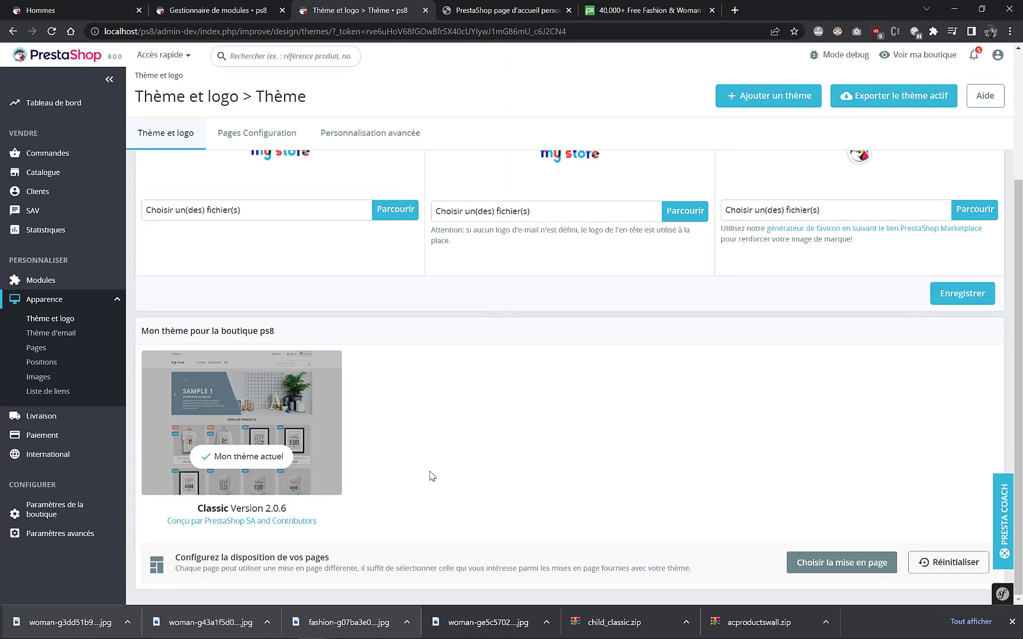
{"action": "scroll", "coordinate": [432, 476], "scroll_direction": "up", "scroll_amount": 3}
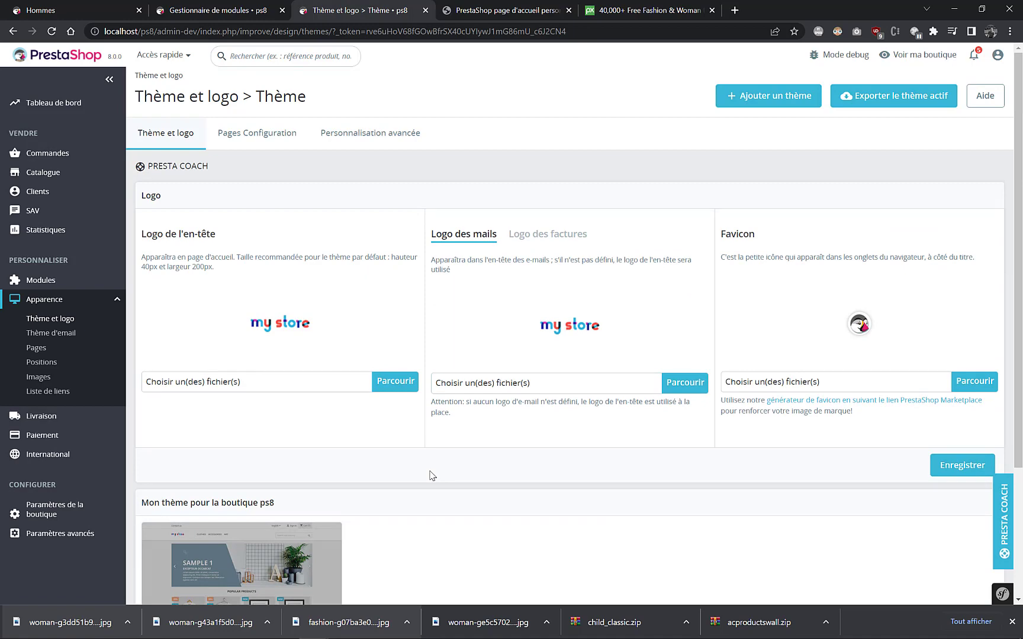
- Import child_classic.zip as a child theme through the advanced theme customization page
{"action": "left_click", "coordinate": [364, 135]}
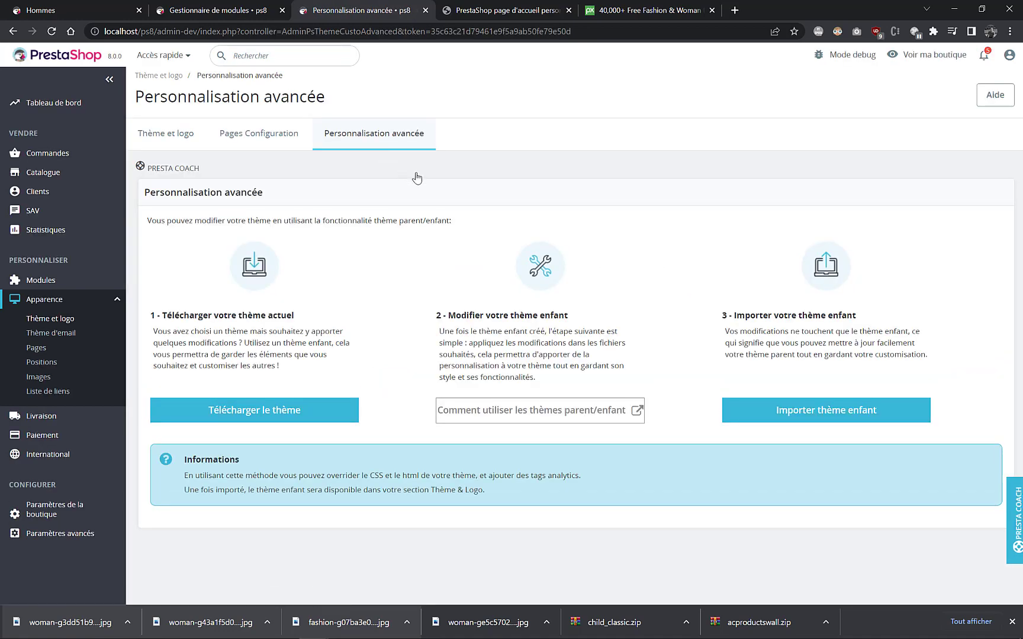
{"action": "left_click", "coordinate": [815, 410]}
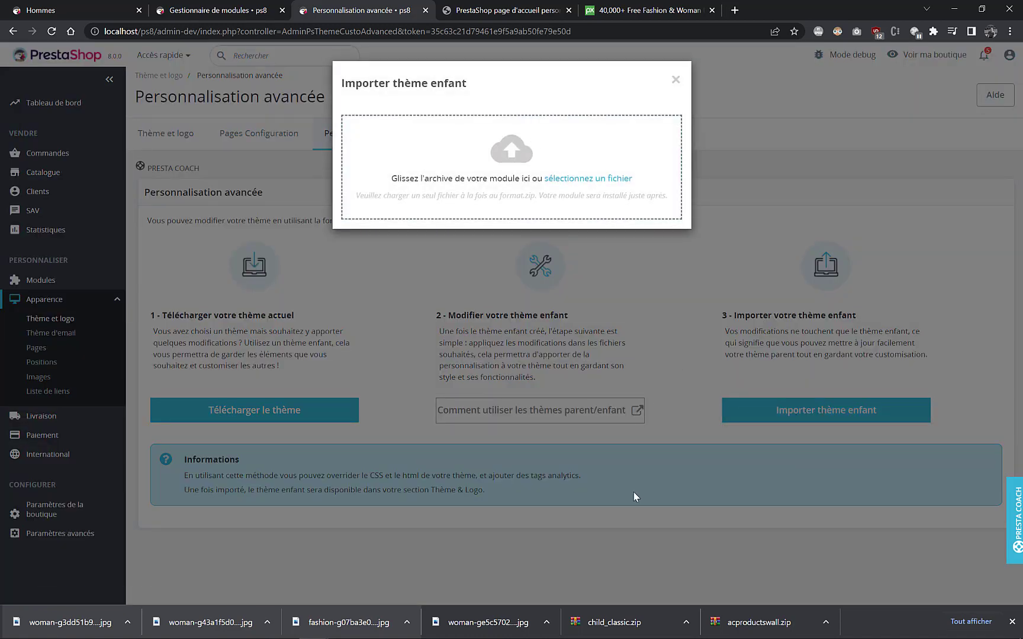
{"action": "left_click_drag", "start_coordinate": [619, 621], "coordinate": [610, 436]}
{"action": "left_click_drag", "start_coordinate": [598, 618], "coordinate": [470, 157]}
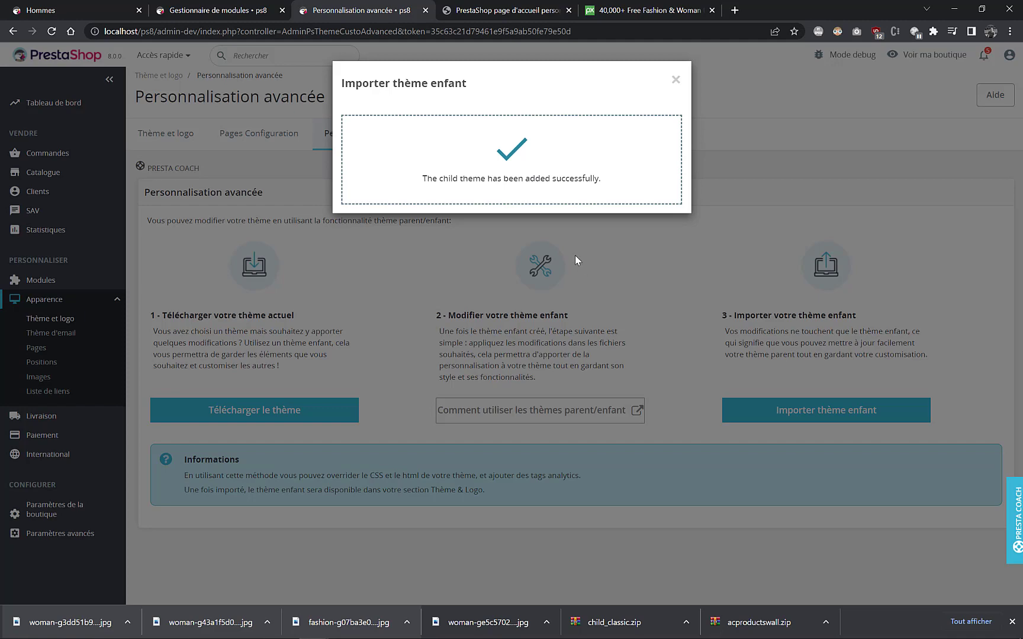
- Close the import dialog, return to Thème et logo and activate Child theme of classic's theme for the shop
{"action": "left_click", "coordinate": [675, 79]}
{"action": "left_click", "coordinate": [152, 136]}
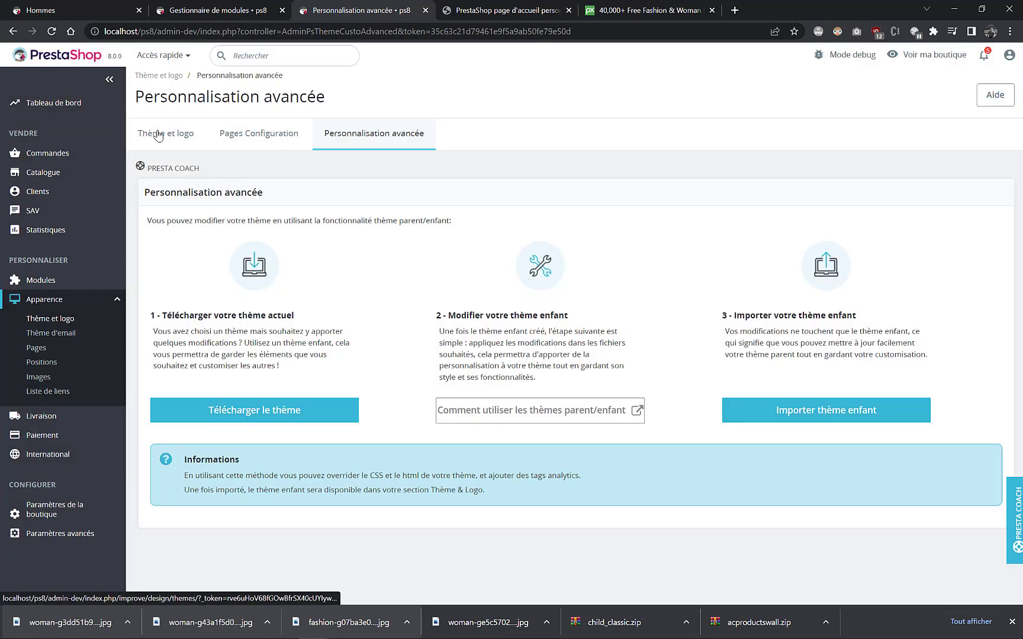
{"action": "scroll", "coordinate": [473, 262], "scroll_direction": "down", "scroll_amount": 3}
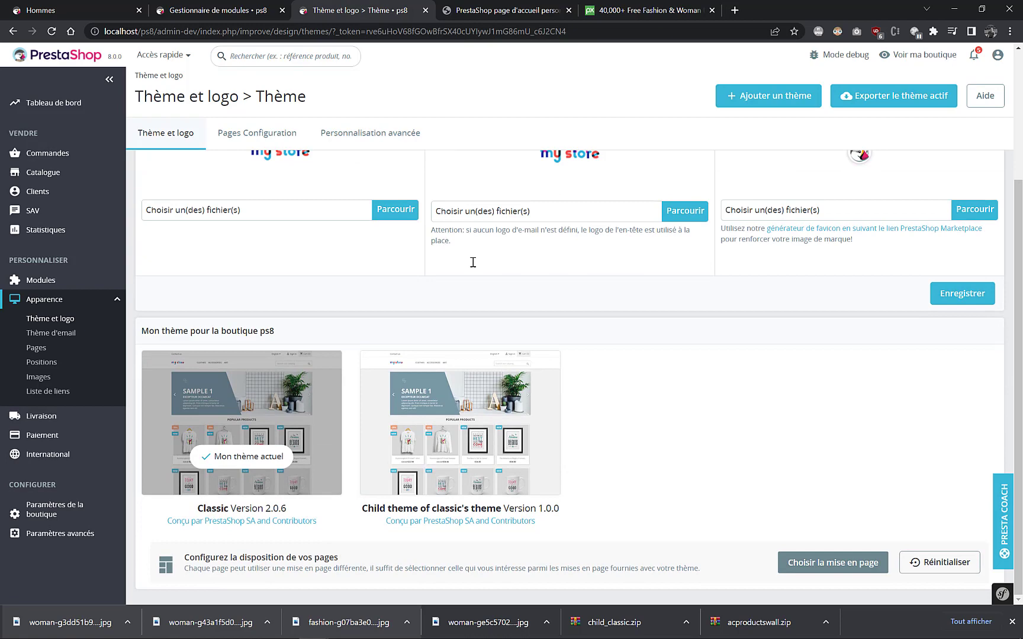
{"action": "mouse_move", "coordinate": [461, 488]}
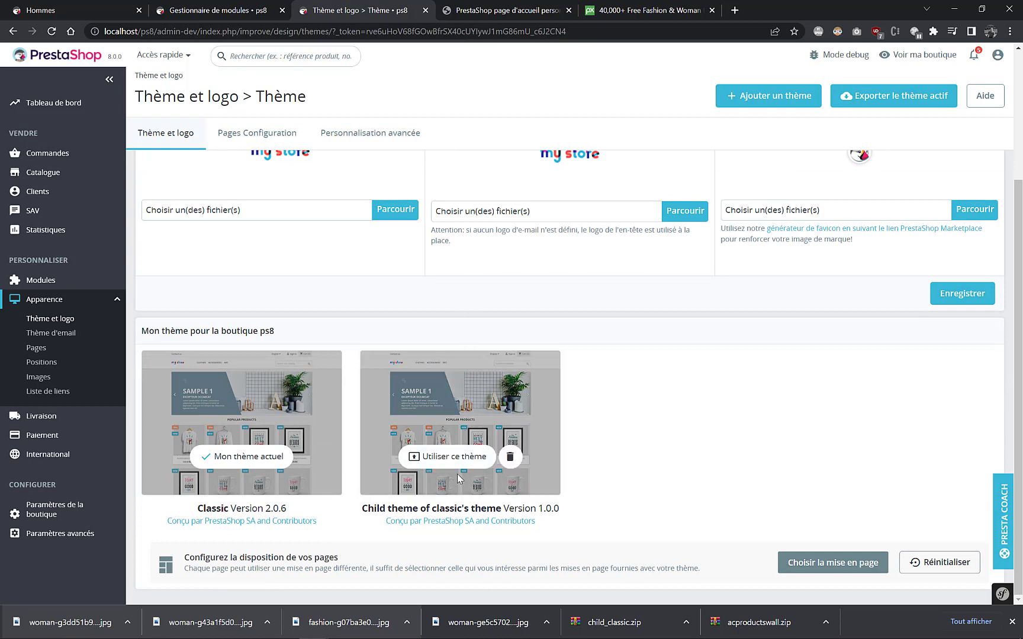
{"action": "left_click", "coordinate": [450, 461]}
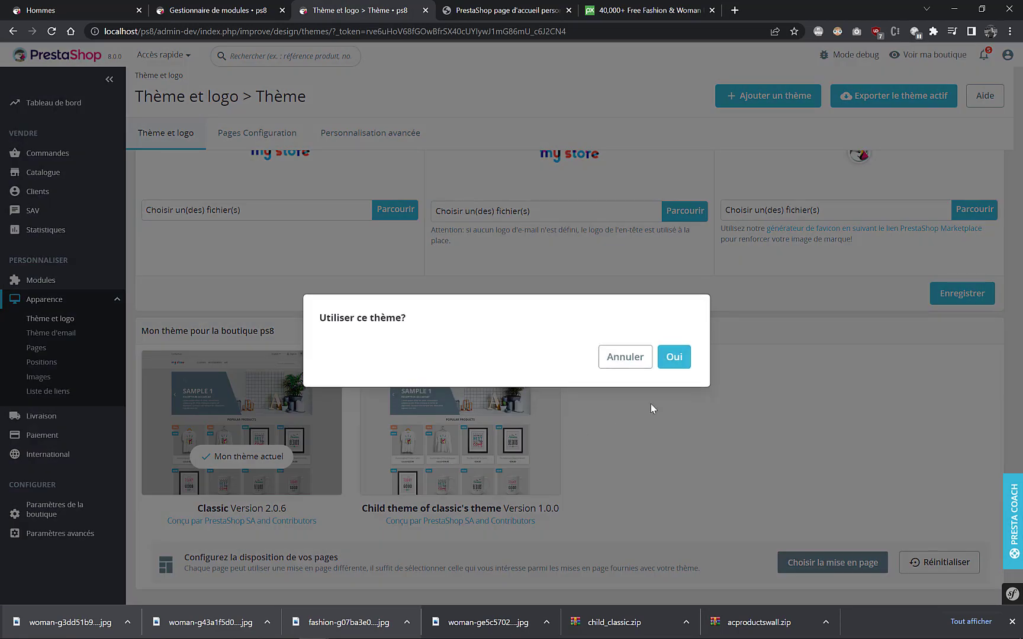
{"action": "left_click", "coordinate": [673, 359]}
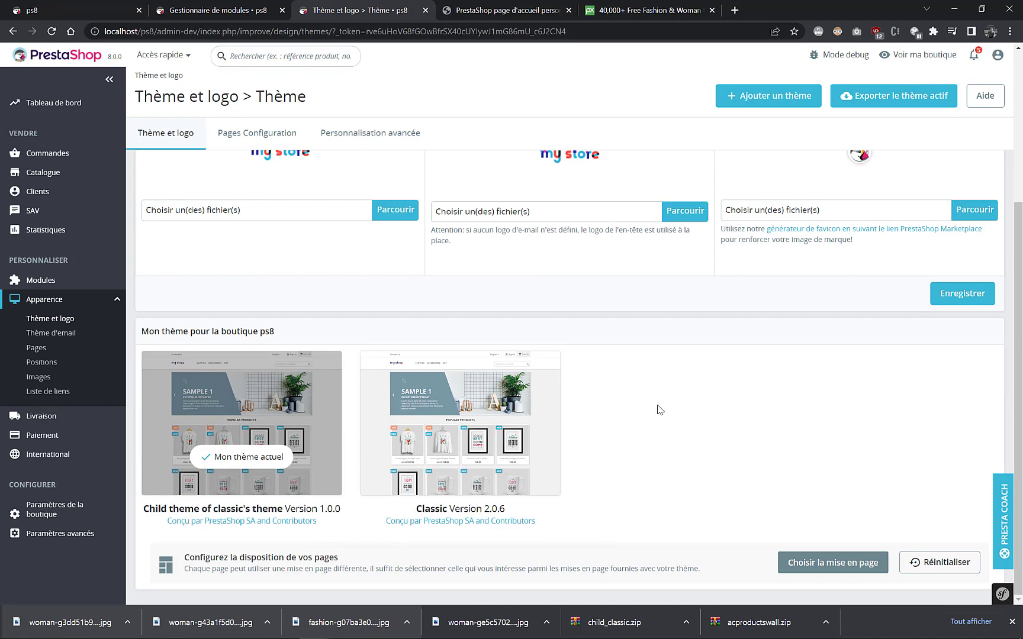
- Examine the storefront home page under the child theme, from the slider down to the best sellers and footer
{"action": "left_click", "coordinate": [90, 11]}
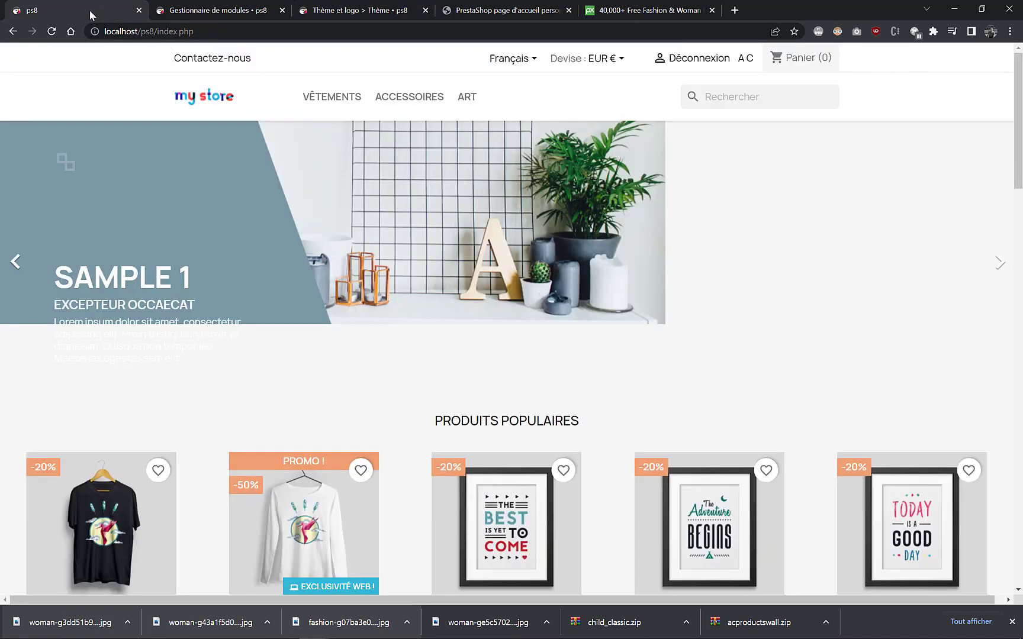
{"action": "mouse_move", "coordinate": [361, 104]}
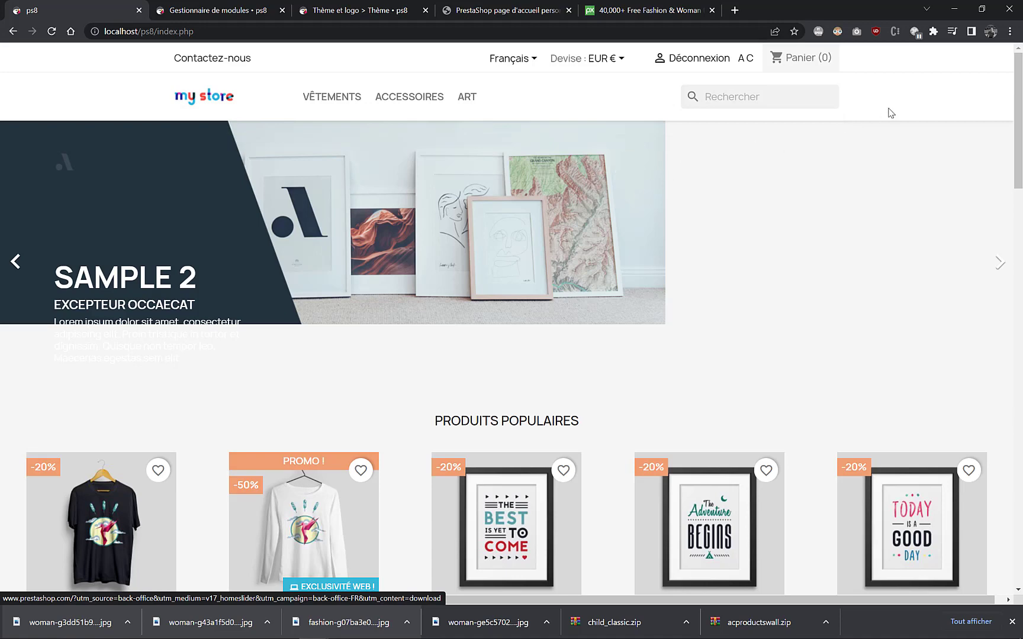
{"action": "scroll", "coordinate": [591, 184], "scroll_direction": "down", "scroll_amount": 1}
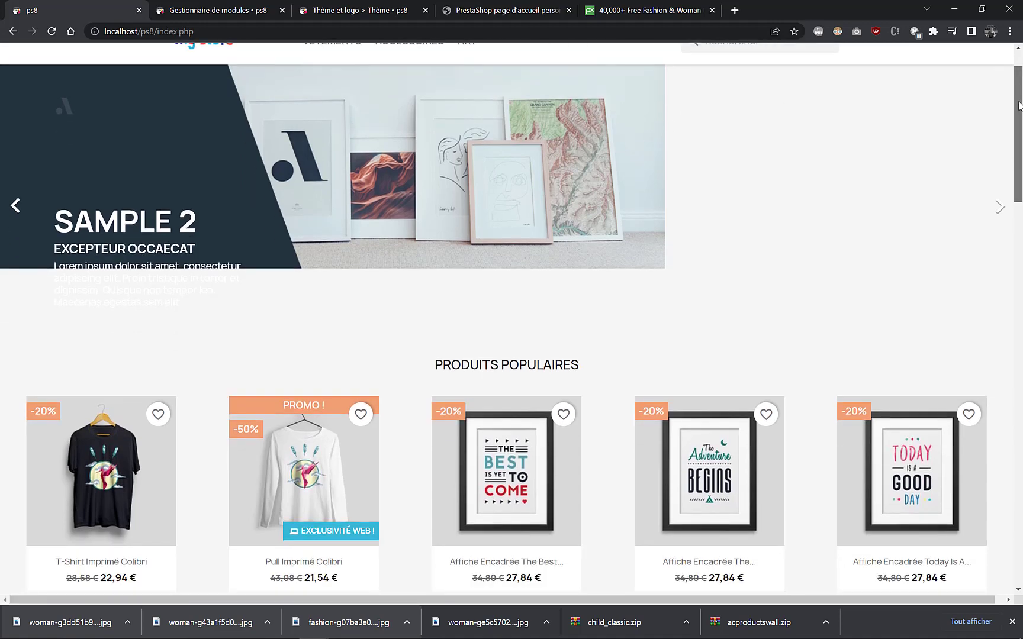
{"action": "left_click_drag", "start_coordinate": [1011, 132], "coordinate": [1016, 178]}
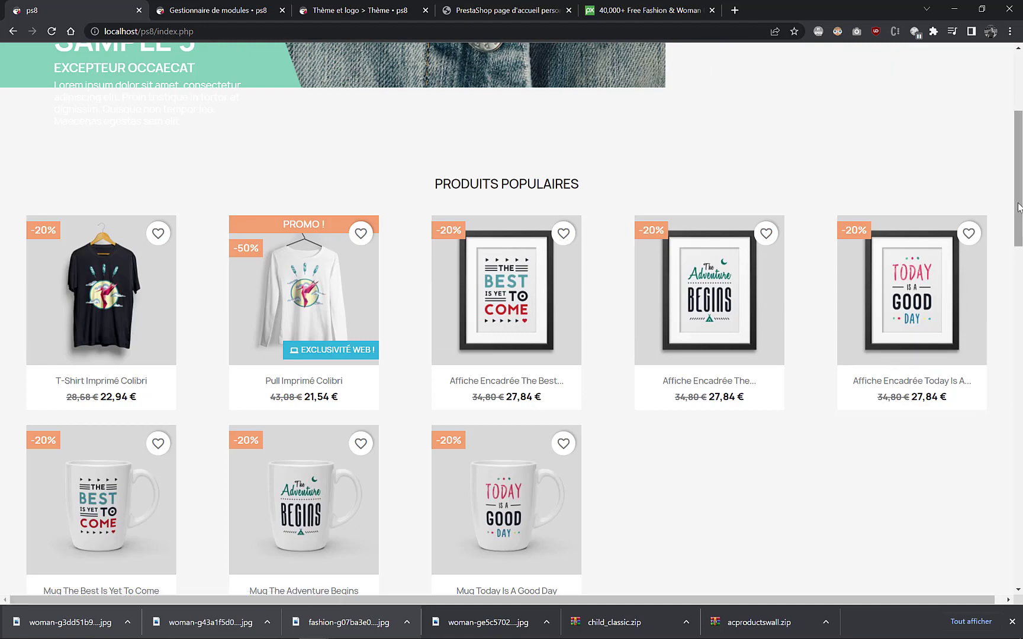
{"action": "left_click_drag", "start_coordinate": [1020, 193], "coordinate": [971, 500]}
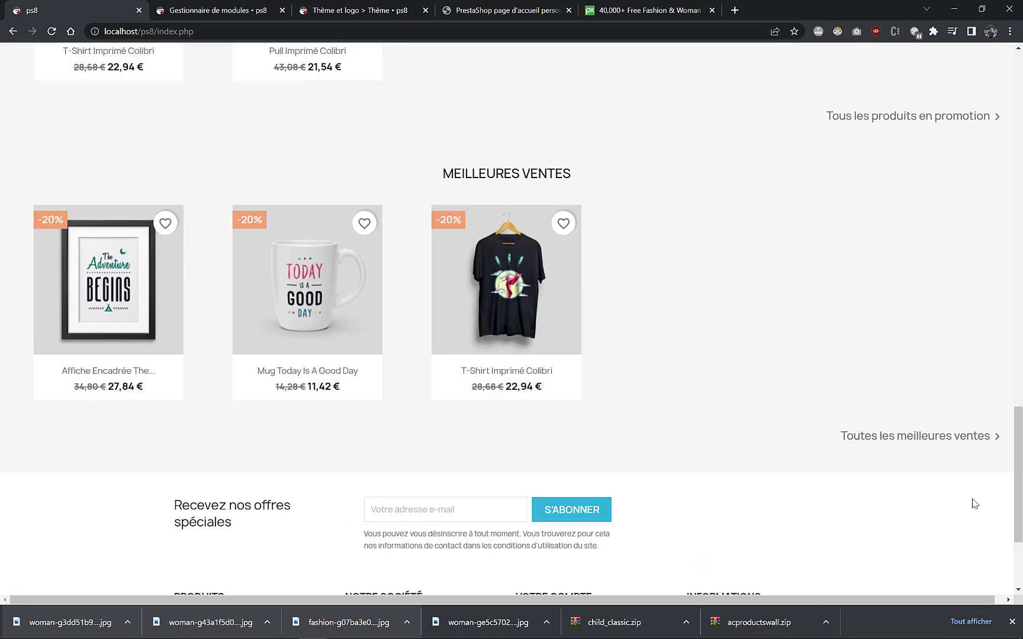
{"action": "key", "text": "Home"}
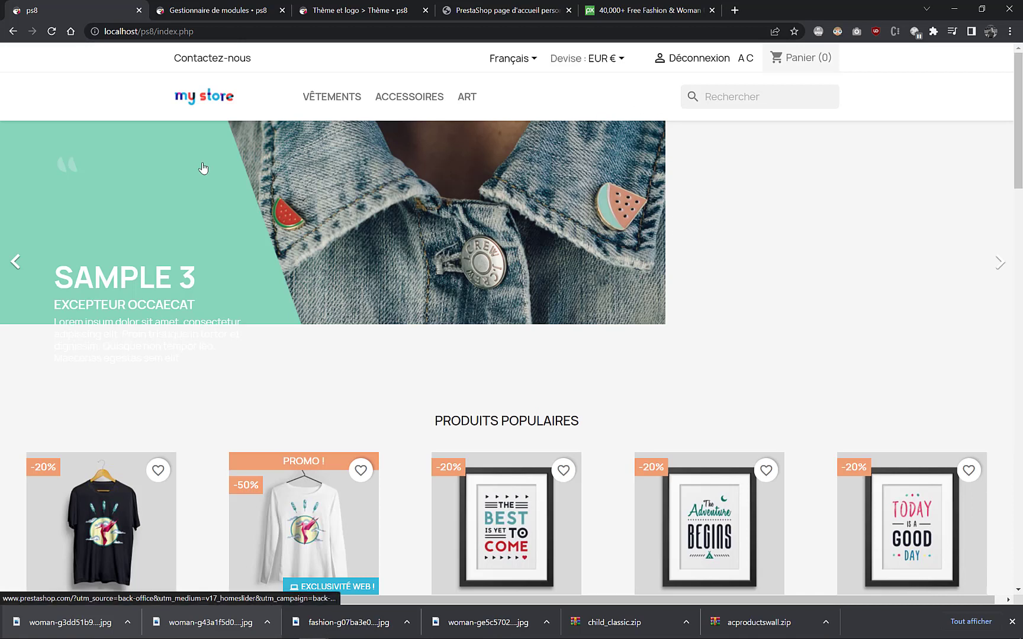
- Download the Pixabay photo of the turquoise-haired woman in sunglasses as a 1920×1280 JPG, completing the captcha check
{"action": "left_click", "coordinate": [617, 11]}
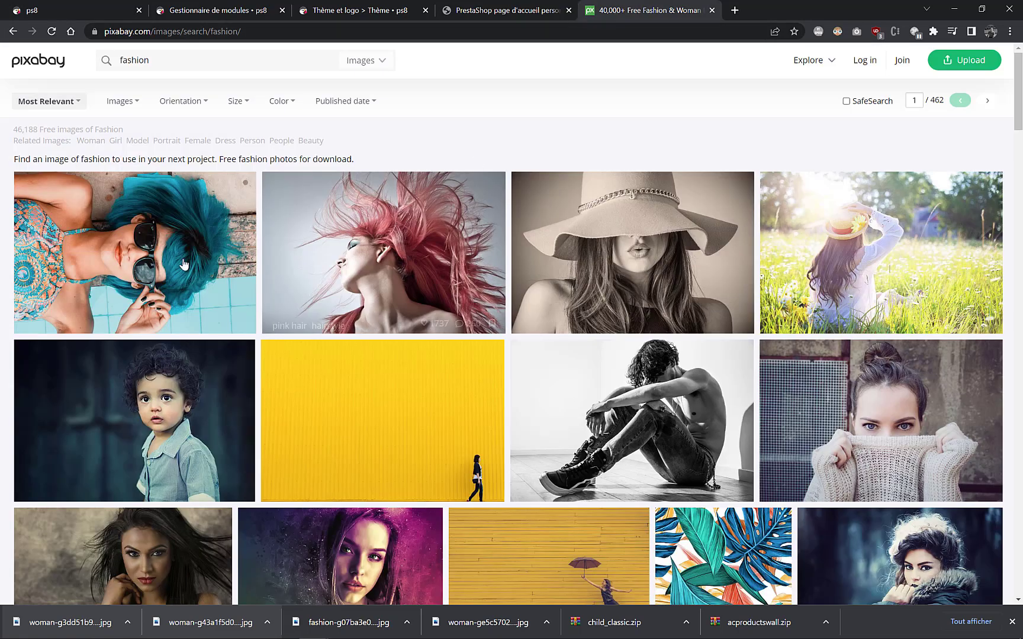
{"action": "left_click", "coordinate": [171, 246]}
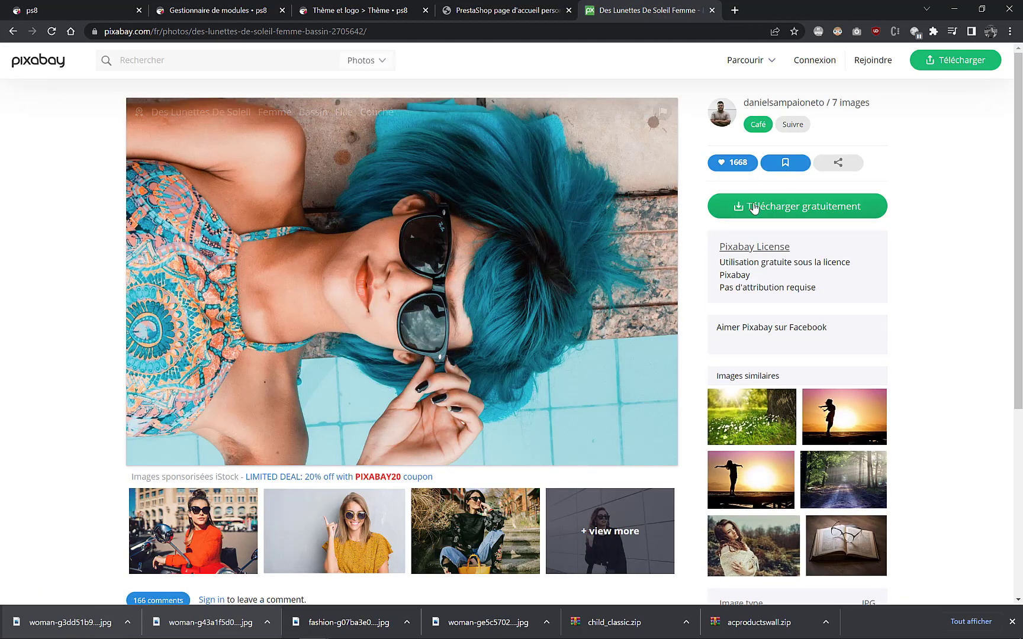
{"action": "left_click", "coordinate": [769, 207]}
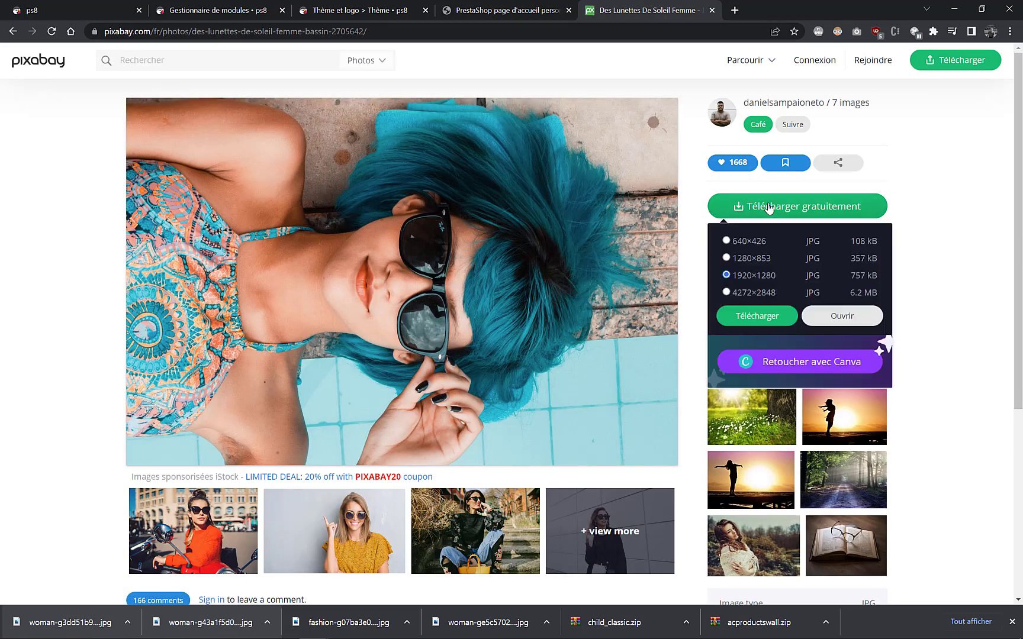
{"action": "left_click", "coordinate": [750, 318]}
{"action": "left_click", "coordinate": [426, 337]}
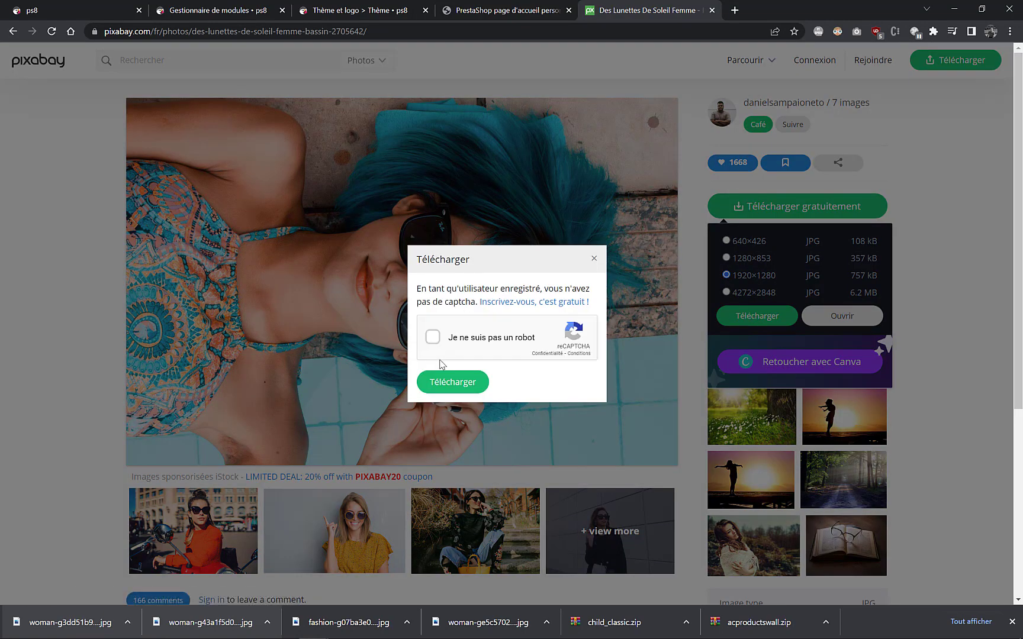
{"action": "left_click", "coordinate": [453, 383]}
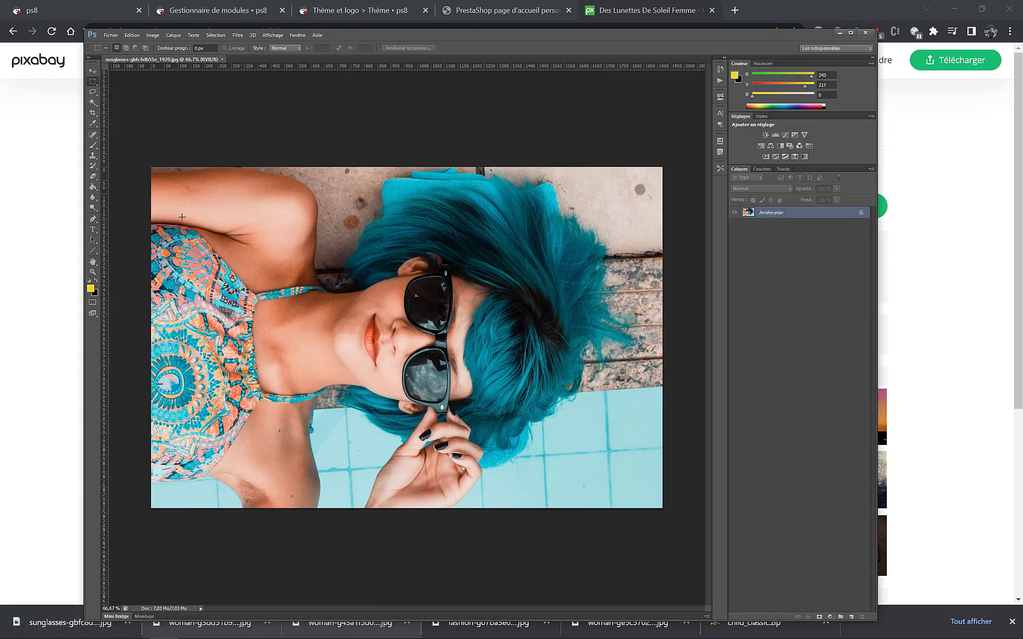
- Copy a full-width band of the turquoise-haired woman's photo into a new Photoshop document and save it as slide.jpg
{"action": "left_click_drag", "start_coordinate": [129, 177], "coordinate": [718, 461]}
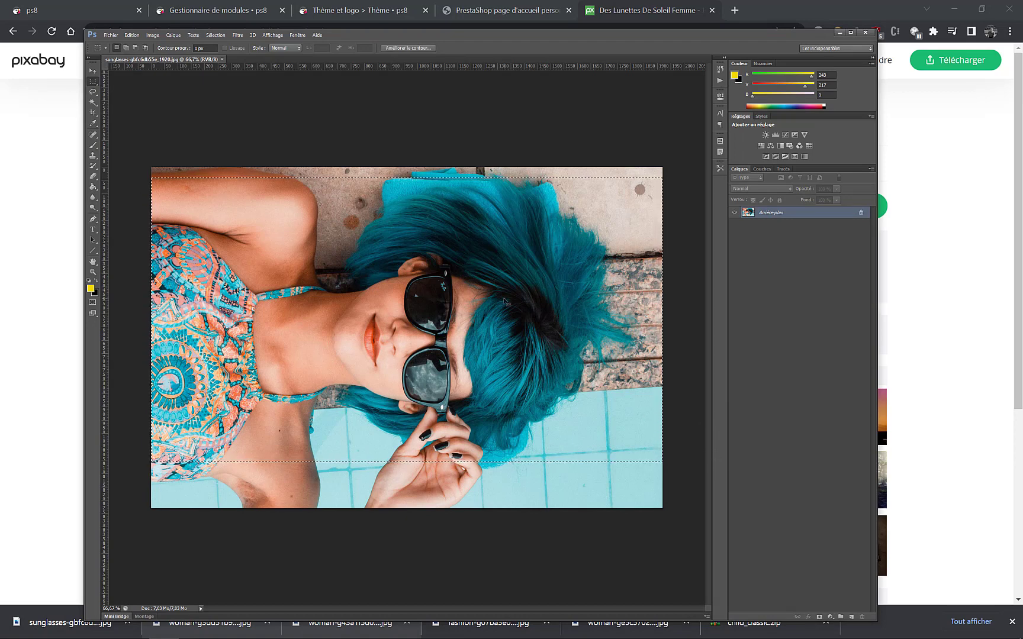
{"action": "key", "text": "shift+F5"}
{"action": "key", "text": "ctrl+v"}
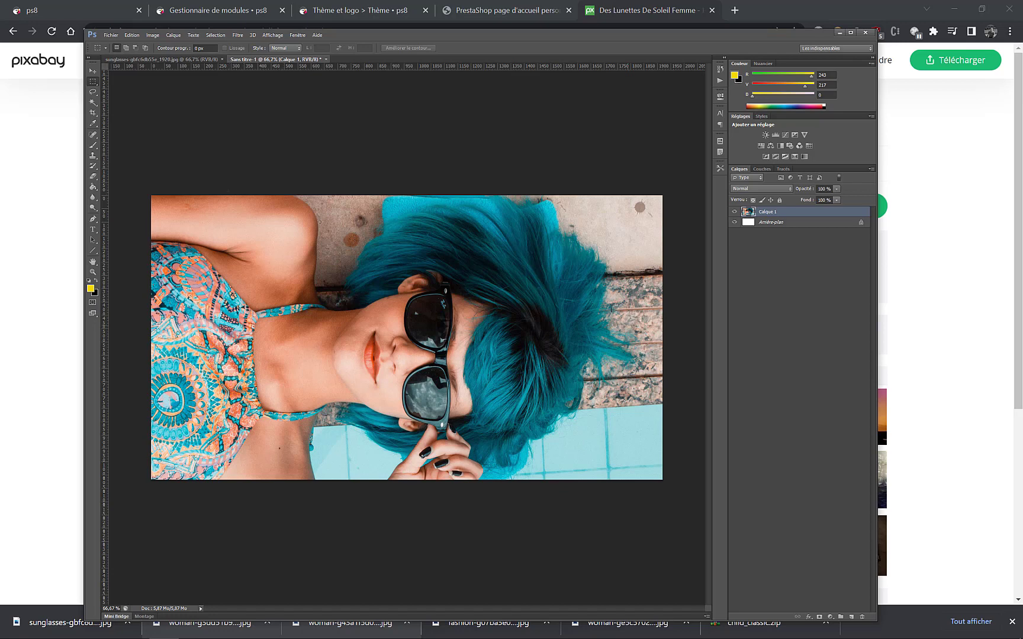
{"action": "left_click", "coordinate": [111, 35]}
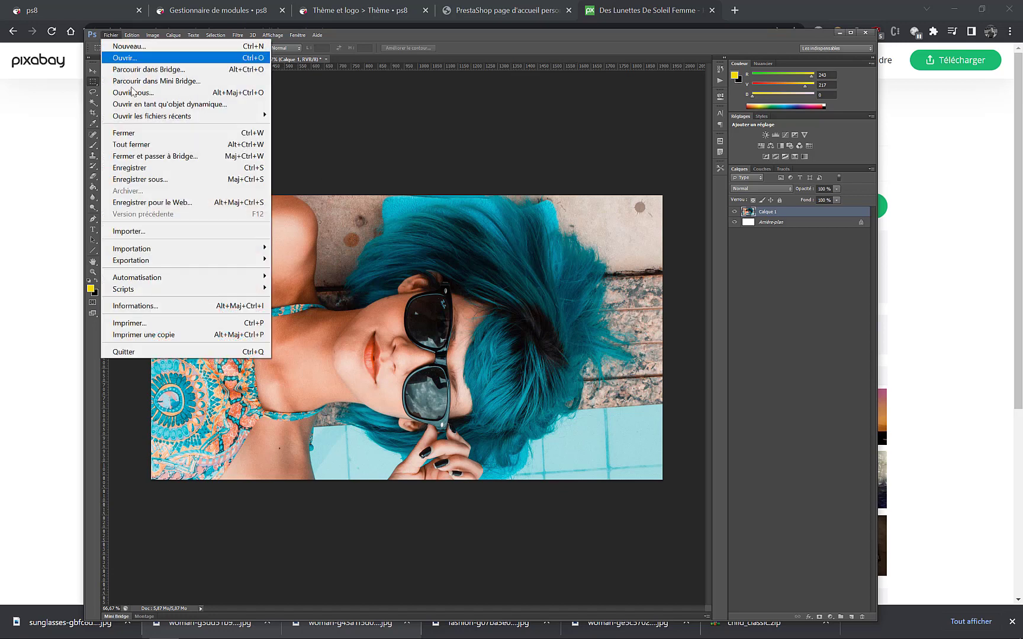
{"action": "left_click", "coordinate": [160, 179]}
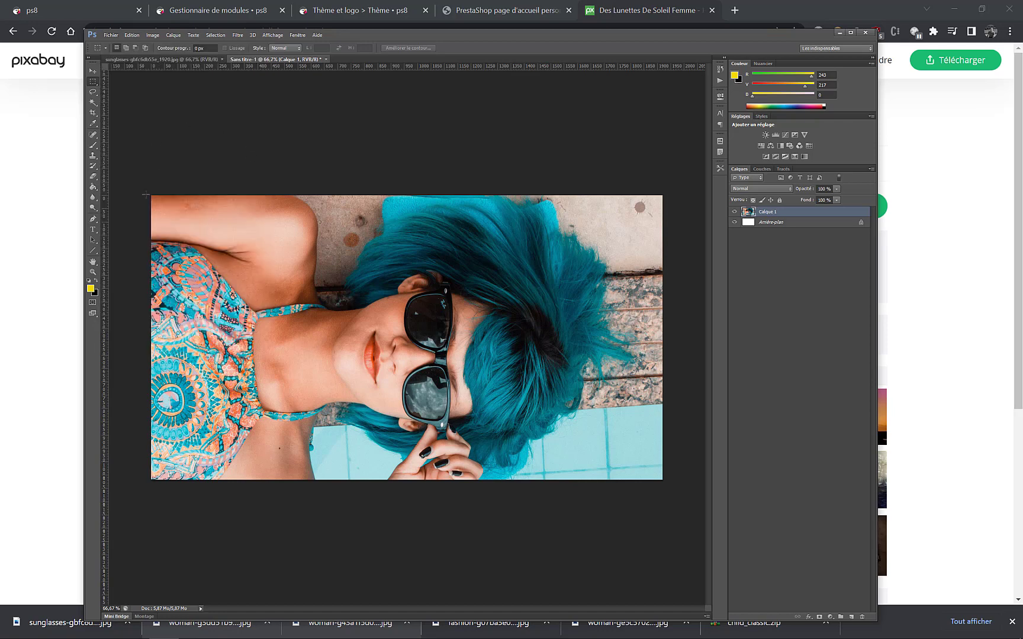
- Switch to the PrestaShop back office and open Gestionnaire de modules
{"action": "left_click", "coordinate": [199, 19]}
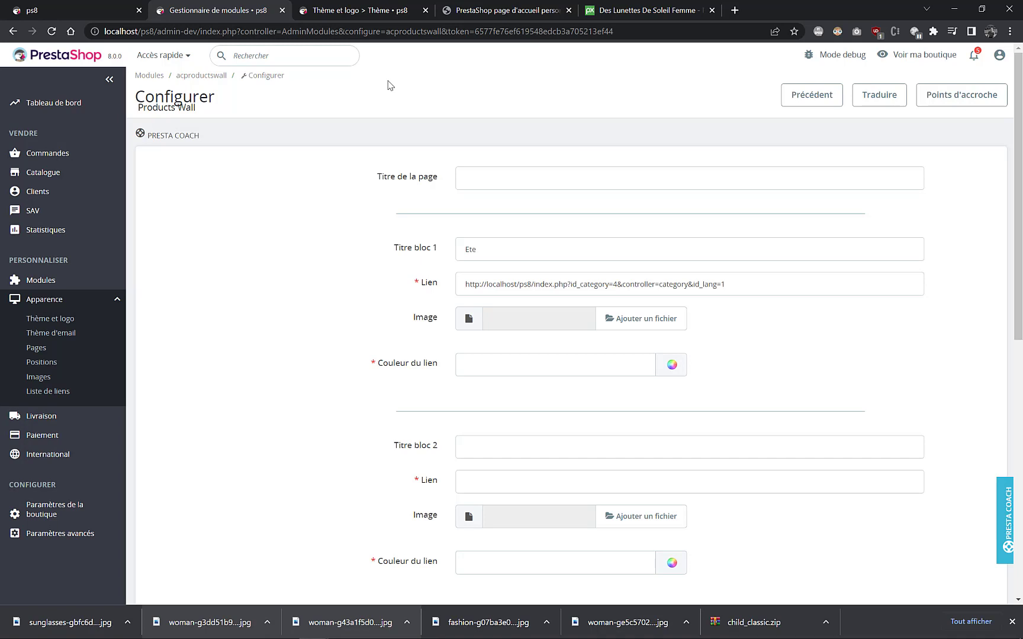
{"action": "left_click", "coordinate": [365, 10]}
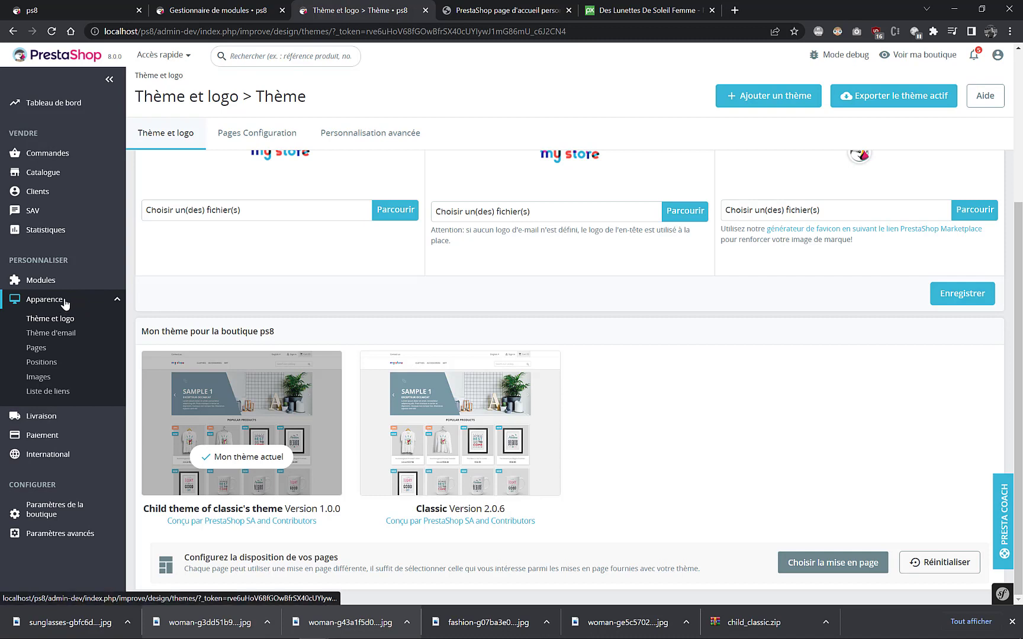
{"action": "mouse_move", "coordinate": [56, 283]}
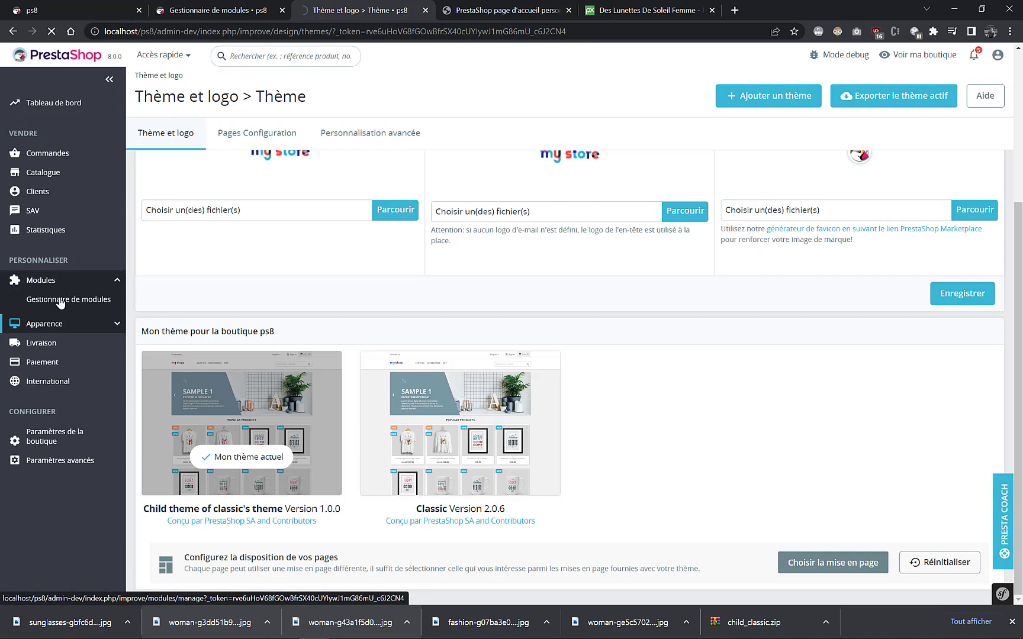
- Look through the installed modules, including Theme modules and Other, for the home page slider module
{"action": "scroll", "coordinate": [368, 336], "scroll_direction": "down", "scroll_amount": 5}
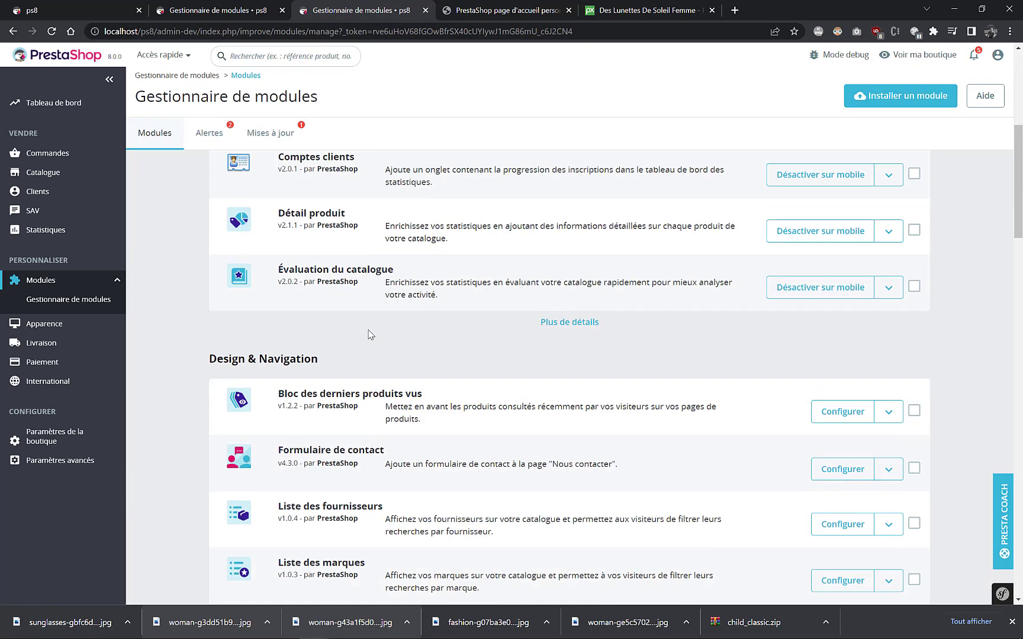
{"action": "scroll", "coordinate": [369, 336], "scroll_direction": "down", "scroll_amount": 12}
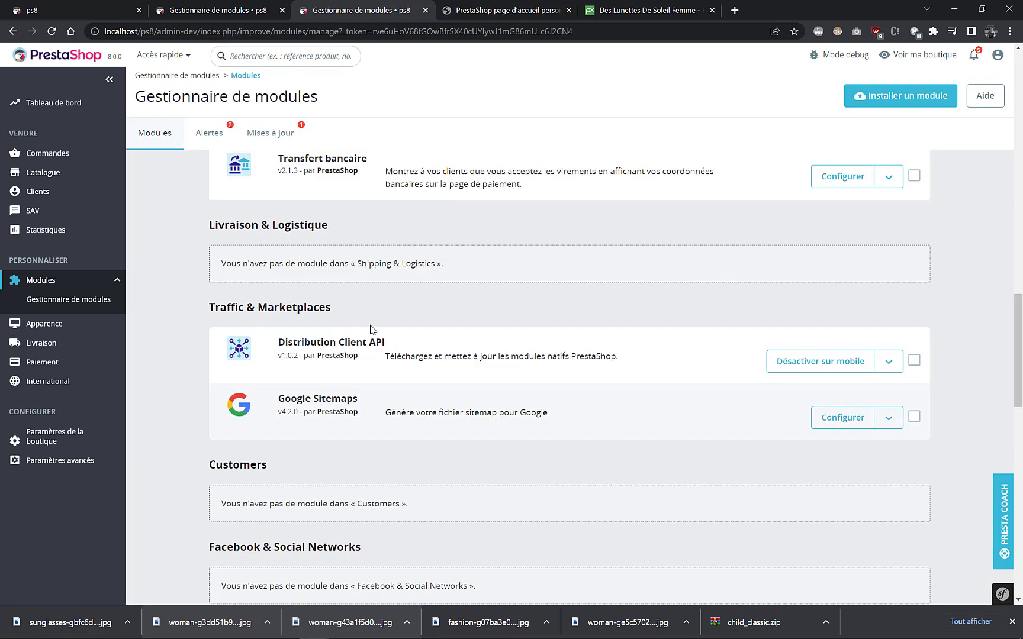
{"action": "scroll", "coordinate": [371, 329], "scroll_direction": "down", "scroll_amount": 10}
{"action": "scroll", "coordinate": [371, 330], "scroll_direction": "up", "scroll_amount": 2}
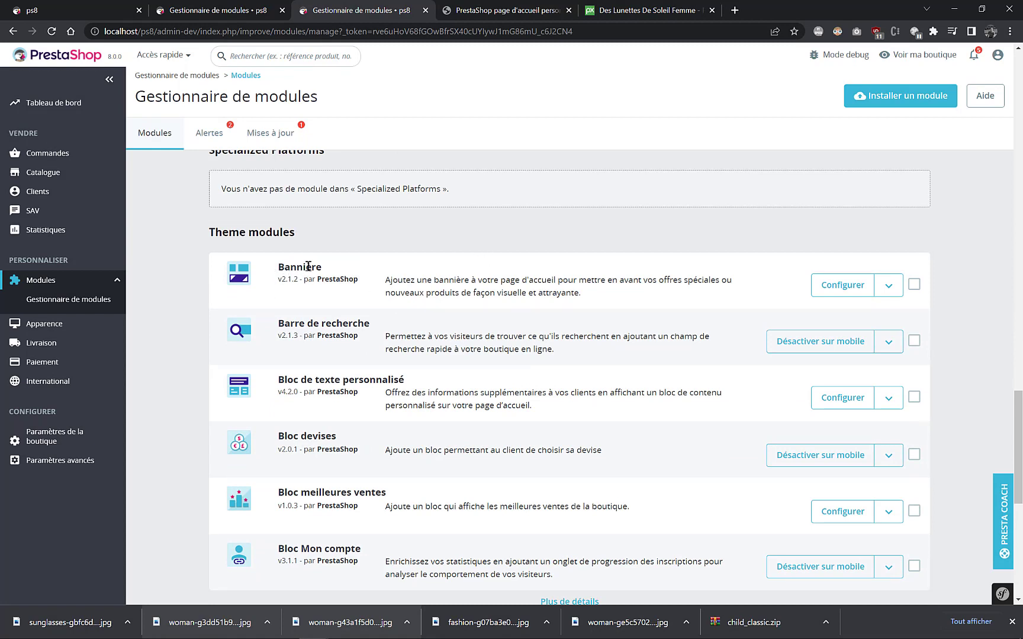
{"action": "left_click_drag", "start_coordinate": [307, 266], "coordinate": [289, 267]}
{"action": "scroll", "coordinate": [236, 282], "scroll_direction": "down", "scroll_amount": 7}
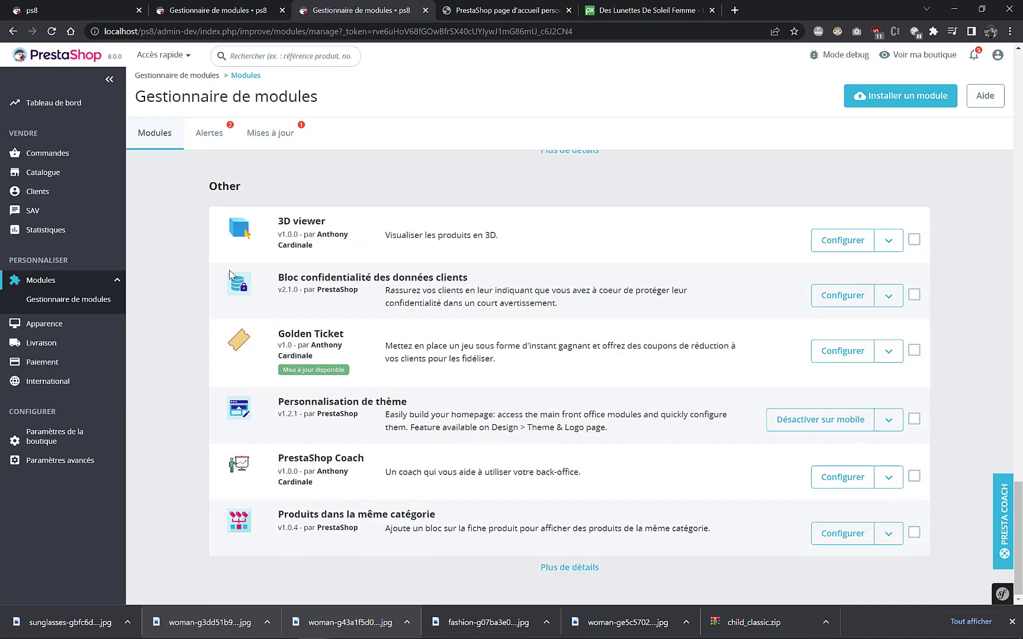
{"action": "scroll", "coordinate": [237, 269], "scroll_direction": "up", "scroll_amount": 10}
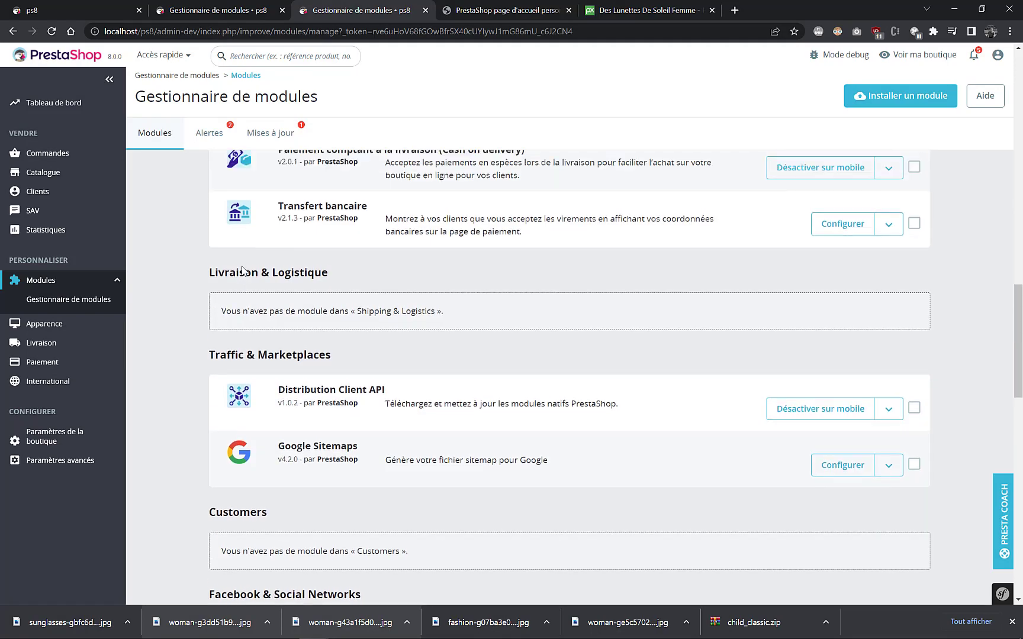
{"action": "scroll", "coordinate": [248, 270], "scroll_direction": "up", "scroll_amount": 12}
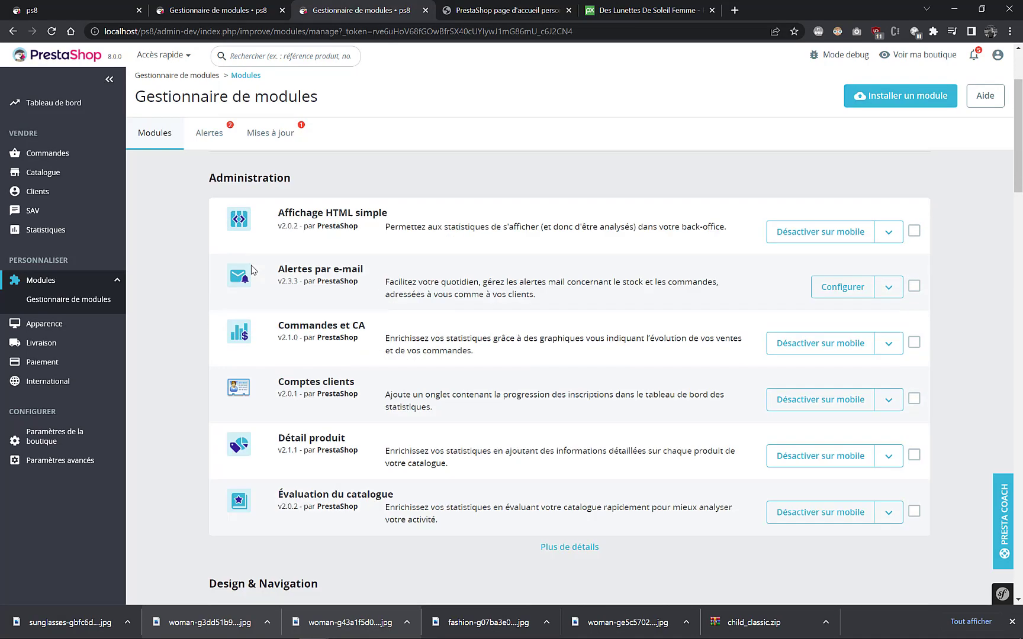
{"action": "scroll", "coordinate": [259, 270], "scroll_direction": "up", "scroll_amount": 2}
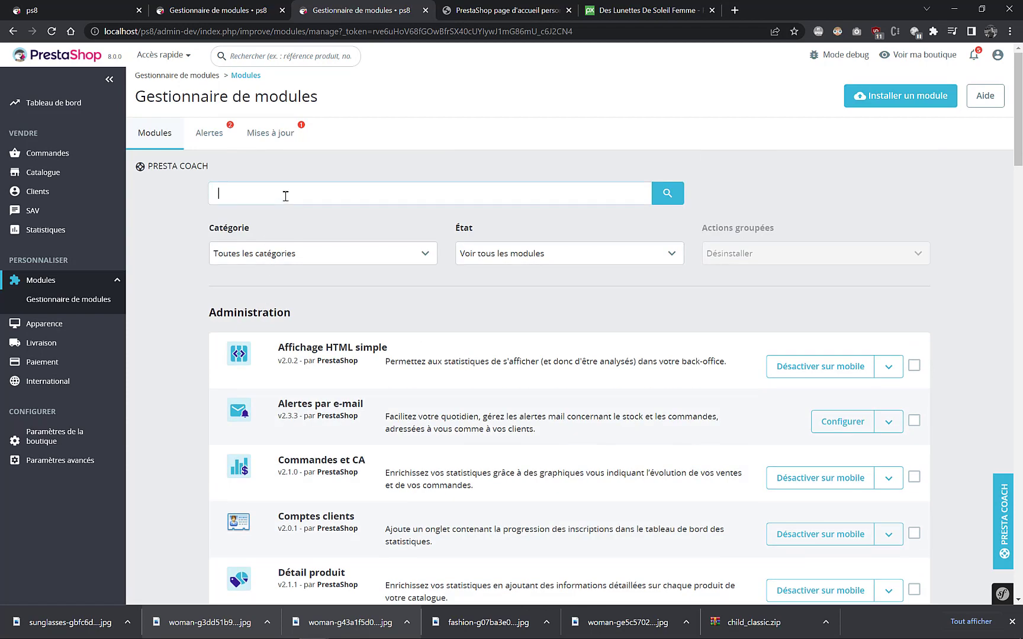
- Search the modules for "carrou" and open the configuration of the Carrousel module
{"action": "type", "text": "ou"}
{"action": "key", "text": "Return"}
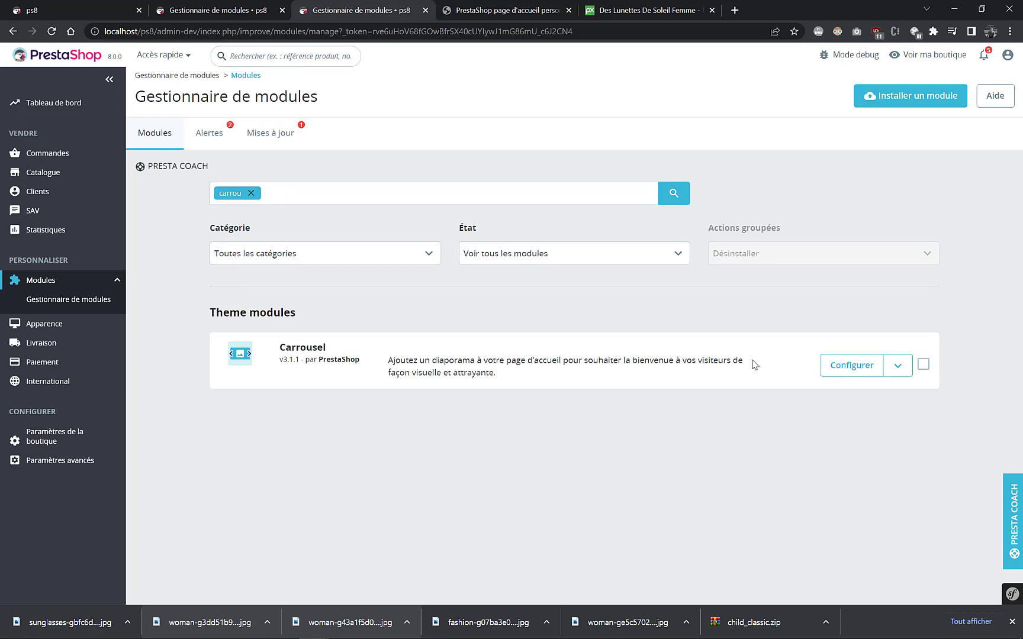
{"action": "left_click", "coordinate": [839, 372]}
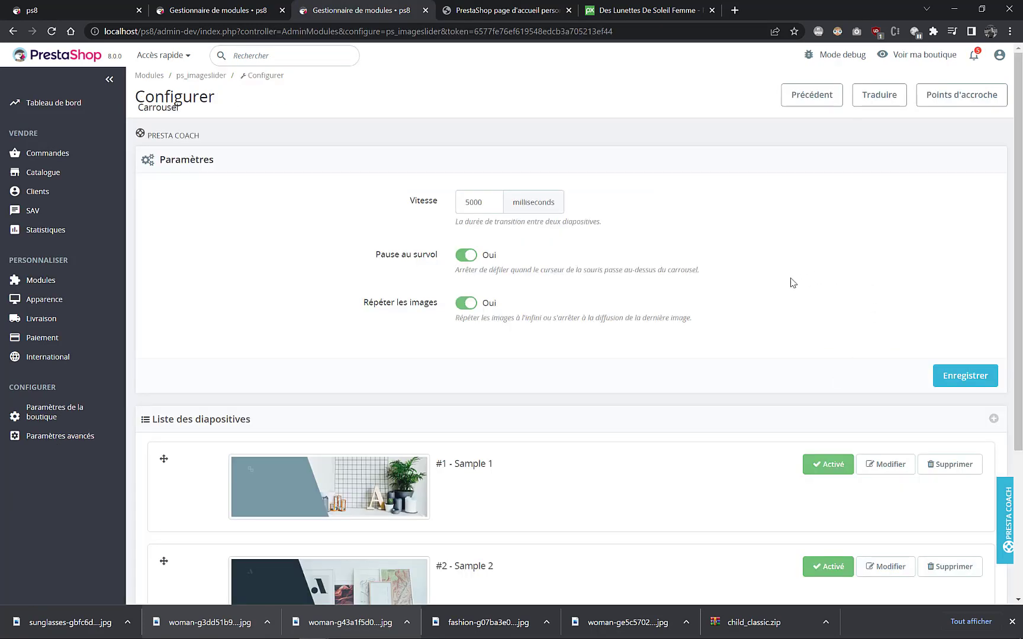
- Deactivate the Sample 1 and Sample 2 slides in the carousel's slide list
{"action": "scroll", "coordinate": [794, 283], "scroll_direction": "down", "scroll_amount": 3}
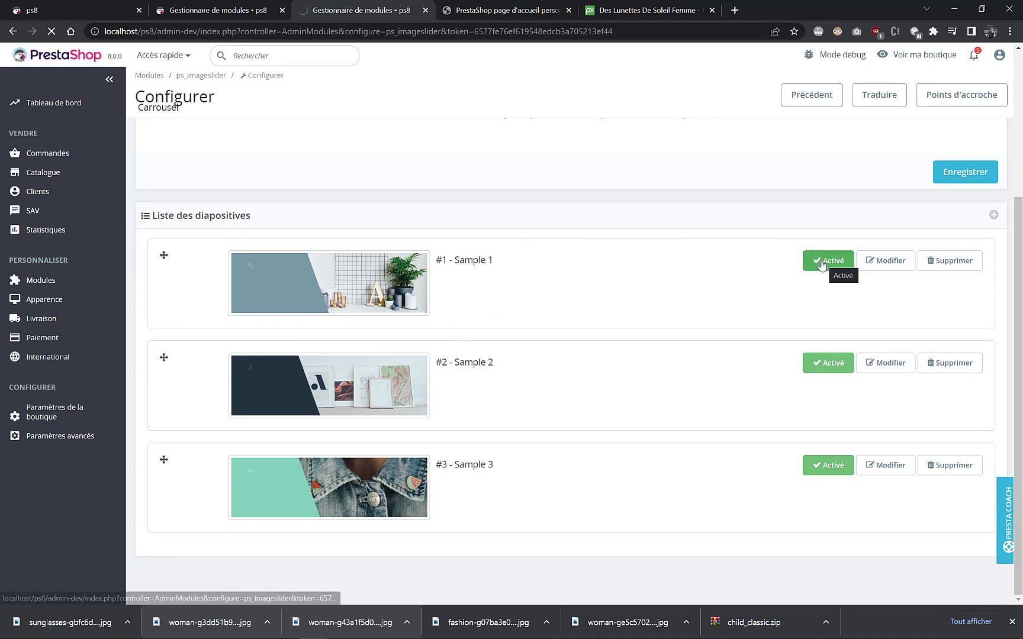
{"action": "scroll", "coordinate": [813, 270], "scroll_direction": "down", "scroll_amount": 4}
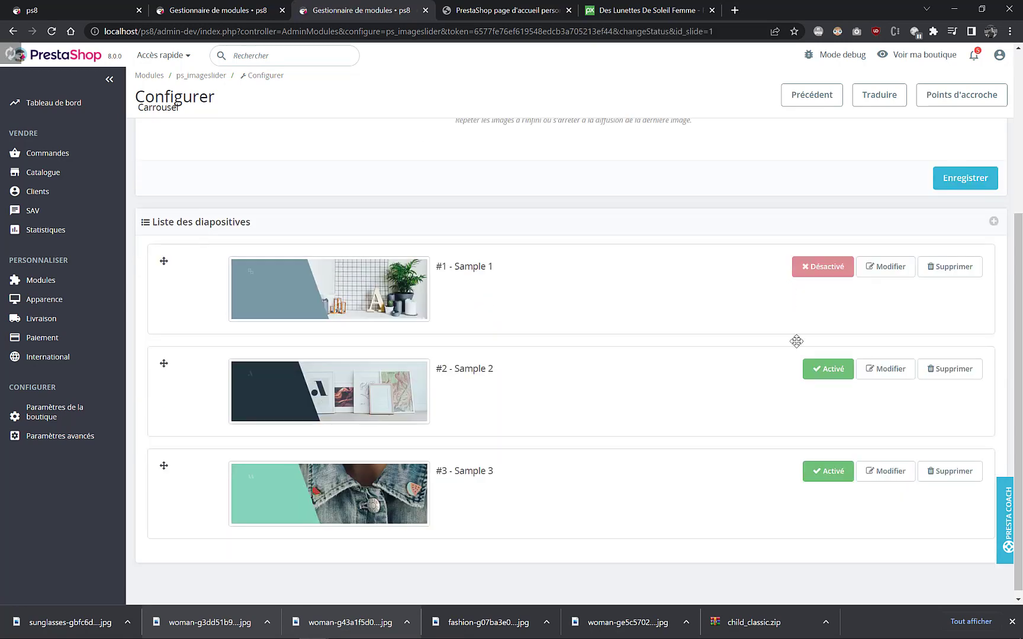
{"action": "left_click", "coordinate": [815, 370]}
{"action": "scroll", "coordinate": [698, 319], "scroll_direction": "down", "scroll_amount": 4}
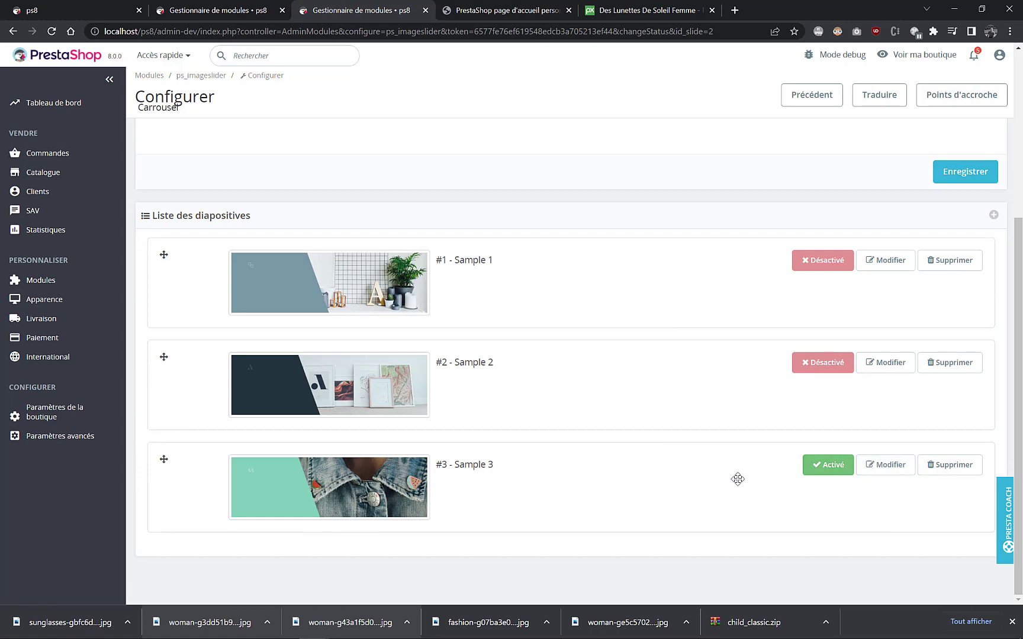
- Edit the Sample 3 slide, replace its image with slide.jpg and save the slide
{"action": "scroll", "coordinate": [870, 463], "scroll_direction": "up", "scroll_amount": 1}
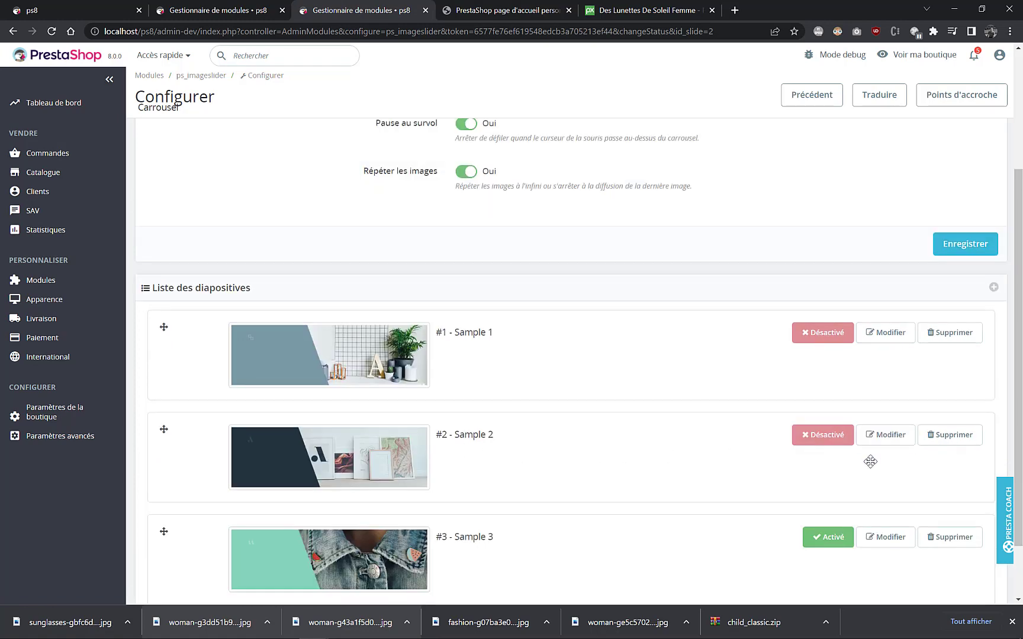
{"action": "left_click", "coordinate": [883, 539]}
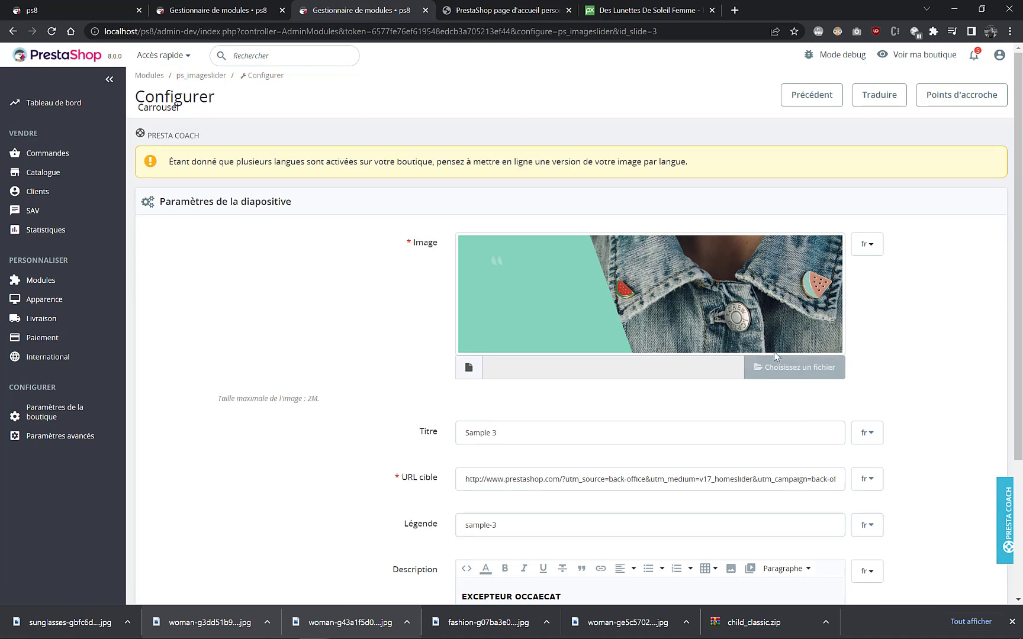
{"action": "left_click", "coordinate": [777, 370]}
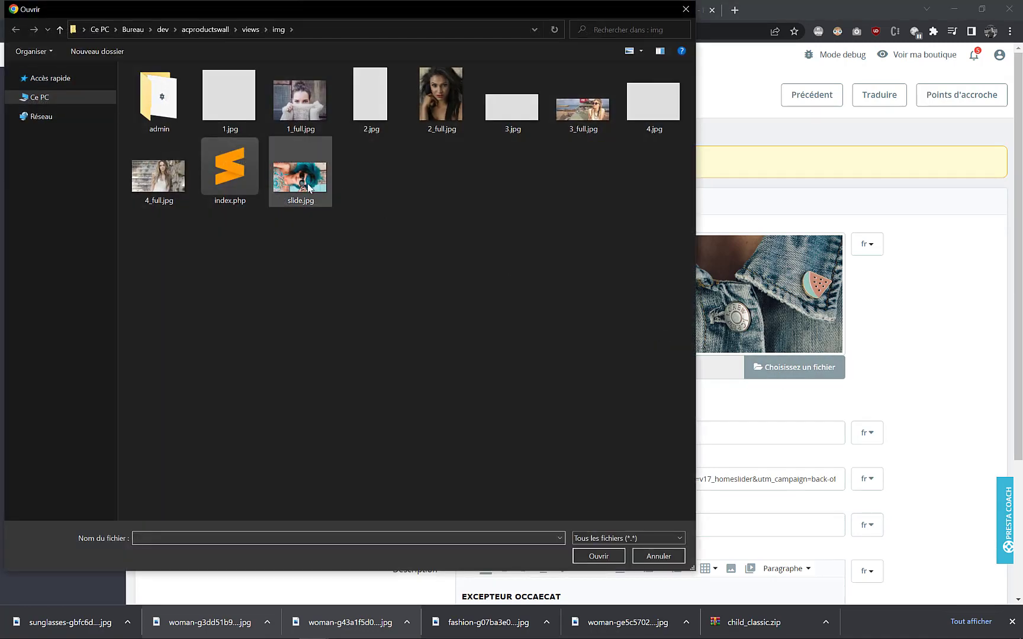
{"action": "double_click", "coordinate": [309, 189]}
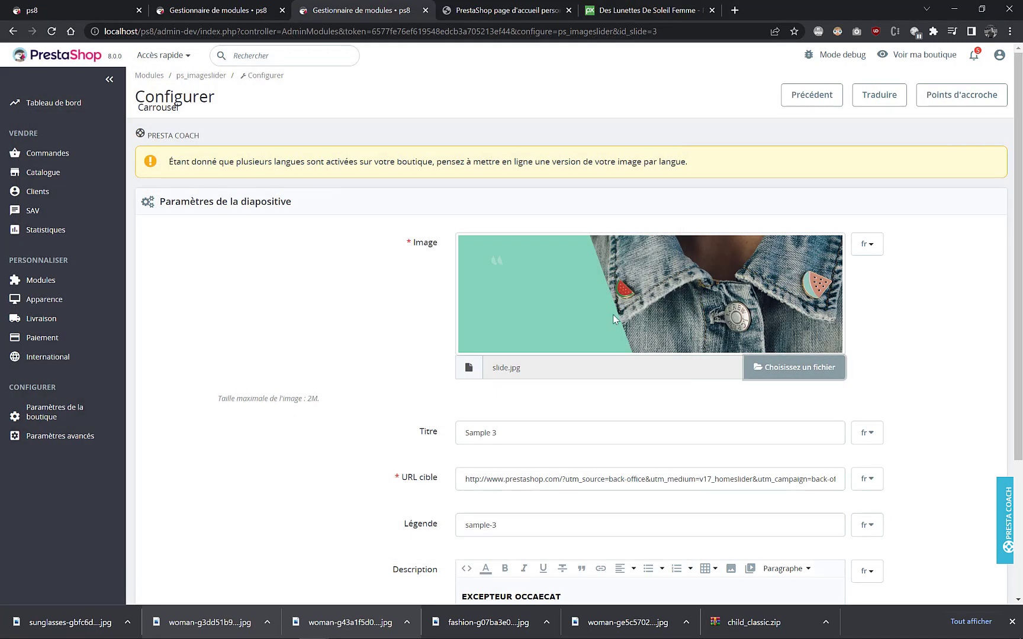
{"action": "scroll", "coordinate": [726, 354], "scroll_direction": "down", "scroll_amount": 3}
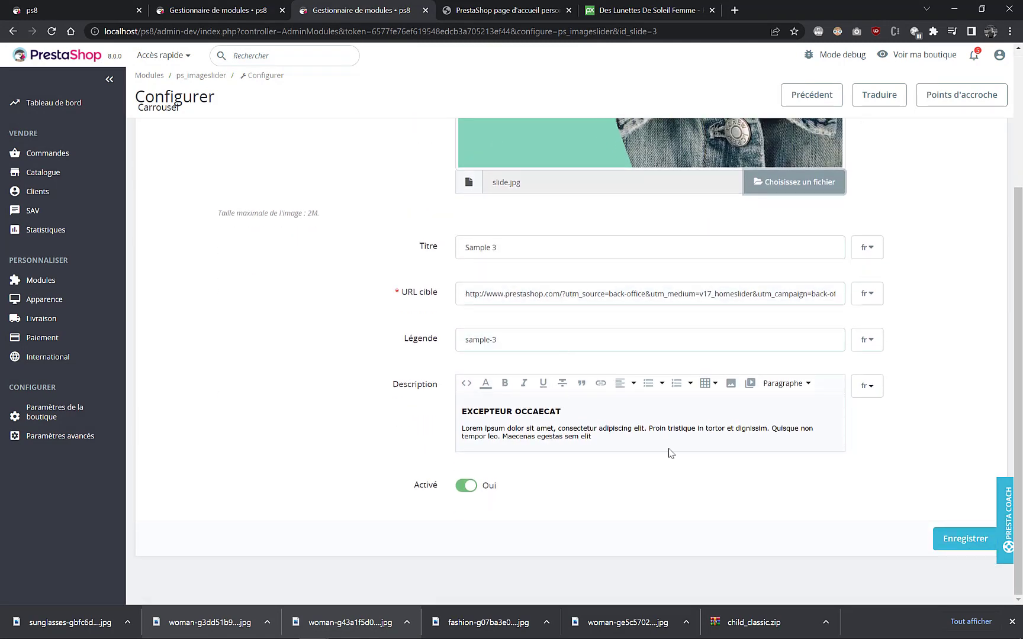
{"action": "left_click", "coordinate": [942, 542]}
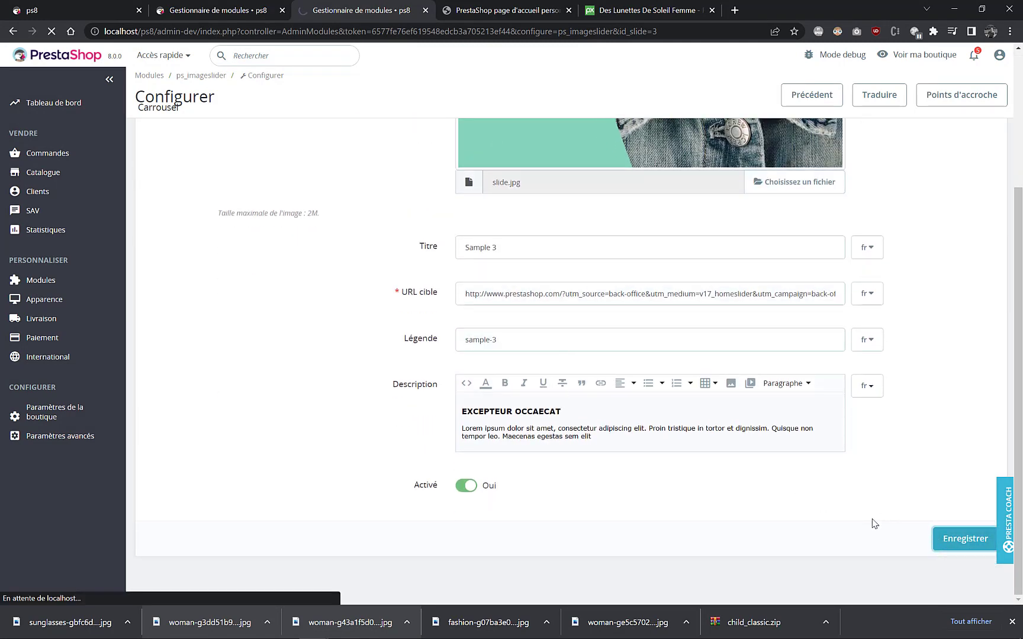
- Return to the storefront home page, reload it and examine the slider with the replaced image
{"action": "left_click", "coordinate": [484, 11]}
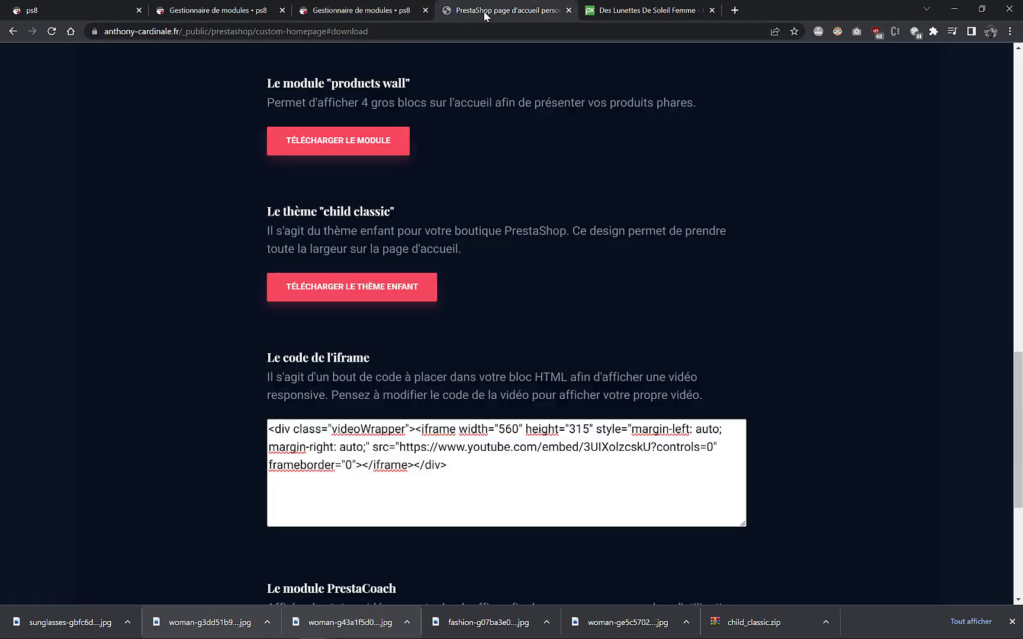
{"action": "left_click", "coordinate": [79, 13]}
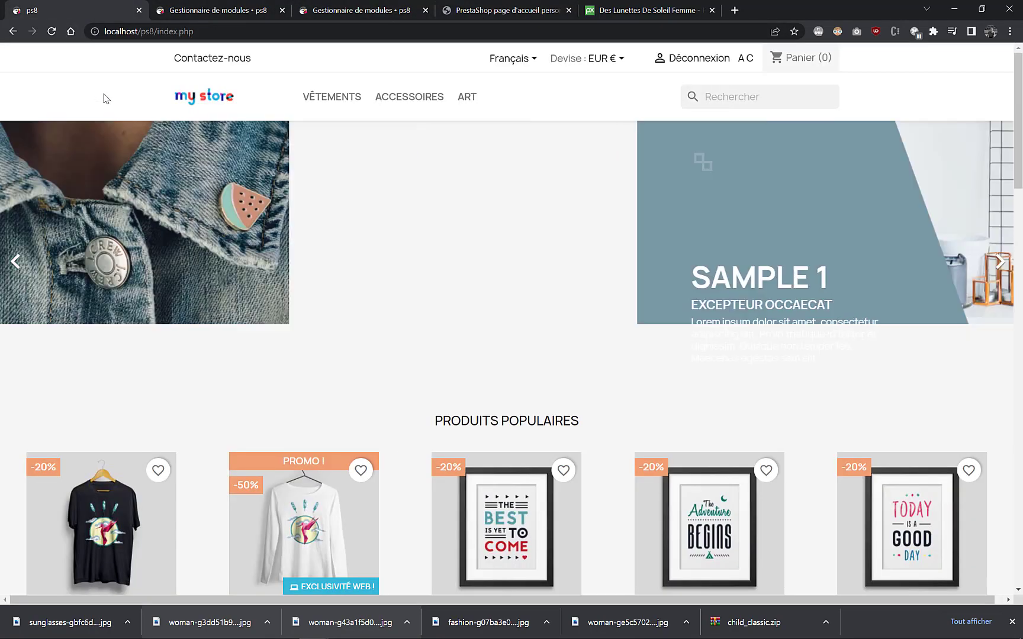
{"action": "scroll", "coordinate": [415, 237], "scroll_direction": "down", "scroll_amount": 1}
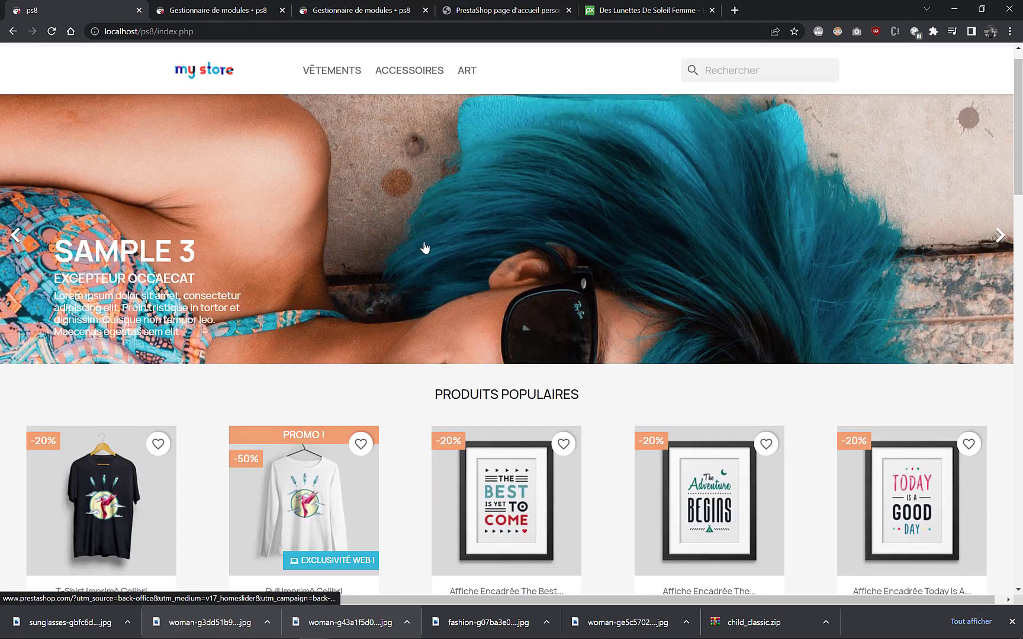
{"action": "scroll", "coordinate": [450, 243], "scroll_direction": "up", "scroll_amount": 1}
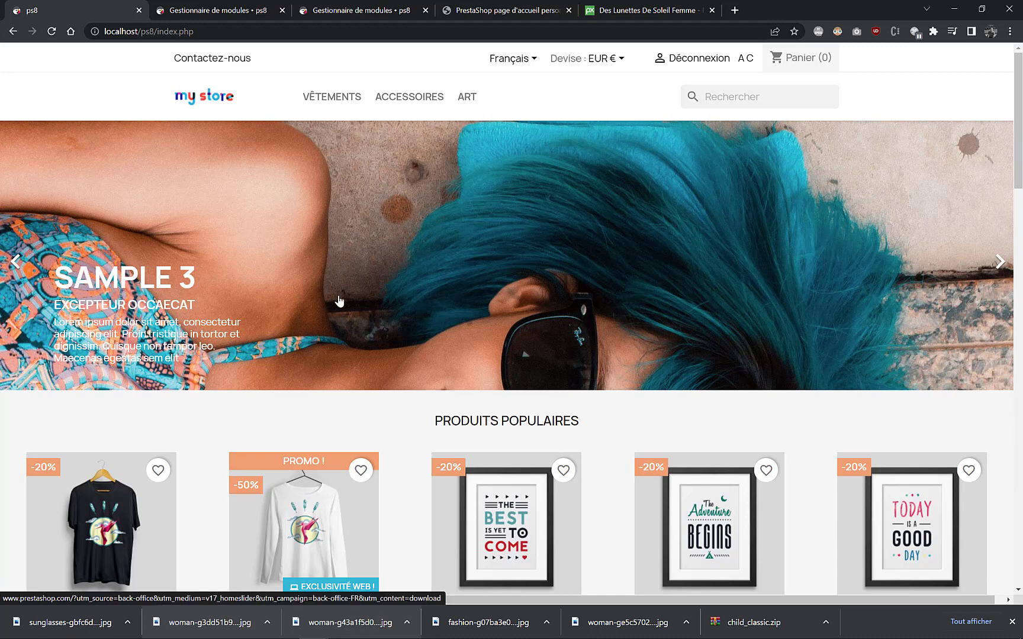
- Switch to Photoshop and copy the lower full-width band of the slide image into a new 1920×809 px document
{"action": "key", "text": "alt+Tab"}
{"action": "left_click_drag", "start_coordinate": [666, 493], "coordinate": [124, 264]}
{"action": "key", "text": "ctrl+c"}
{"action": "key", "text": "ctrl+n"}
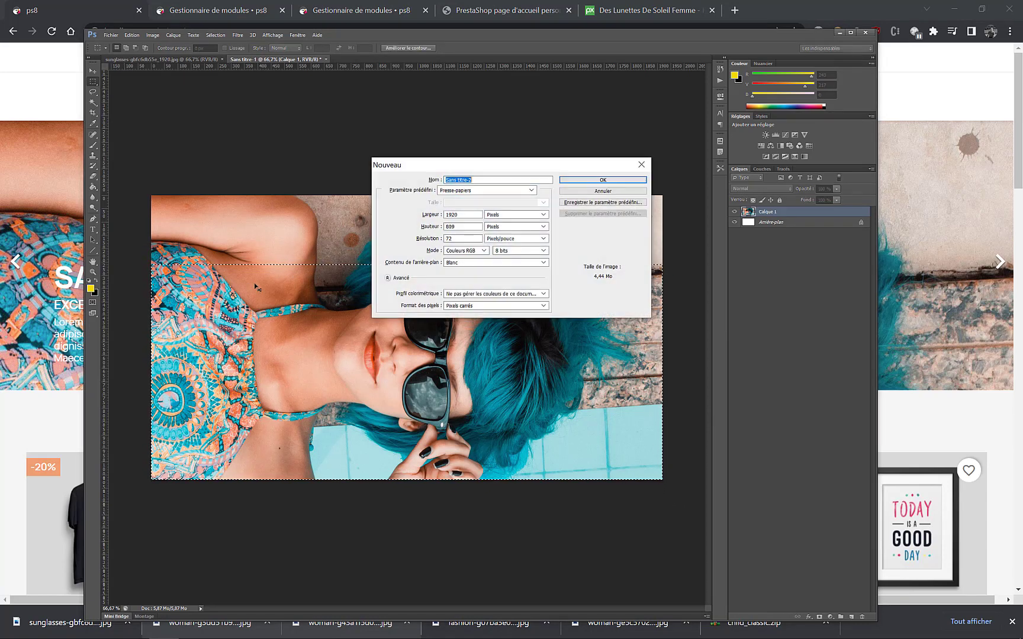
{"action": "key", "text": "Return"}
{"action": "key", "text": "ctrl+v"}
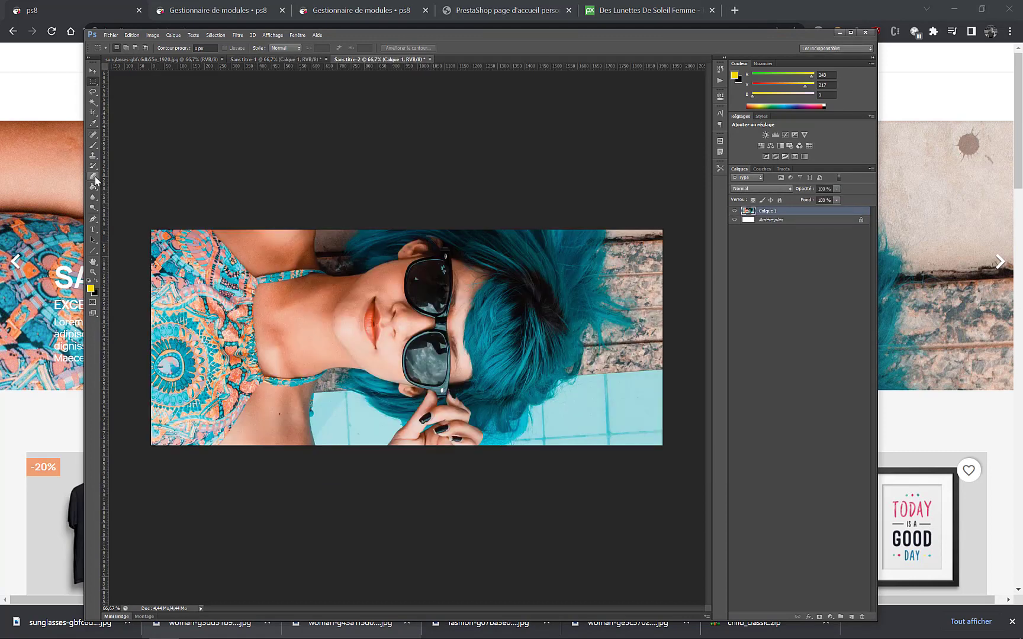
- Try to darken the dress and shoulder area of the photo with the Burn tool
{"action": "left_click", "coordinate": [93, 208]}
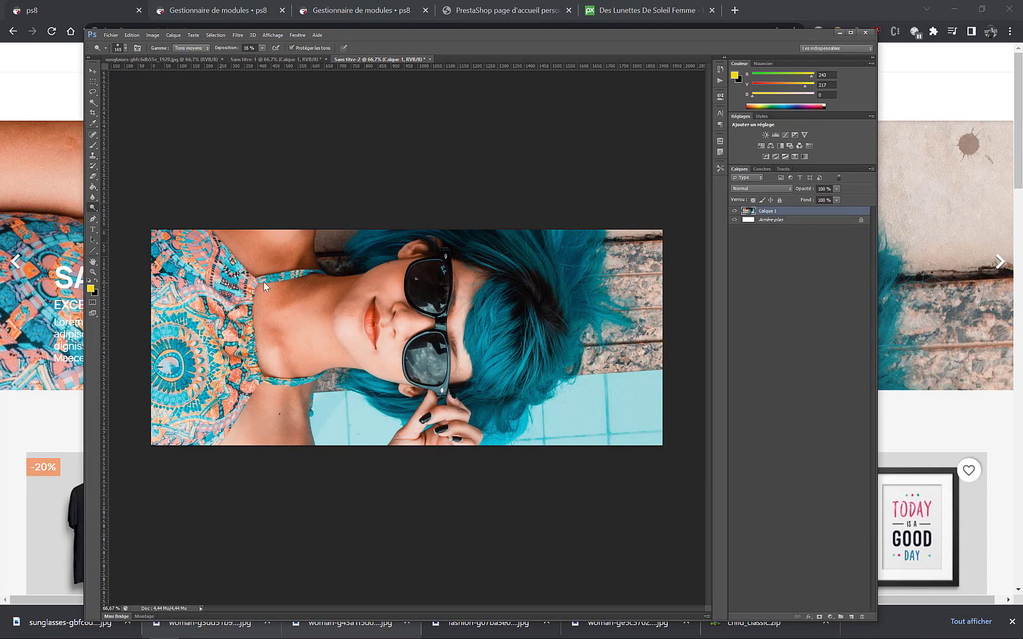
{"action": "key", "text": "ctrl+z"}
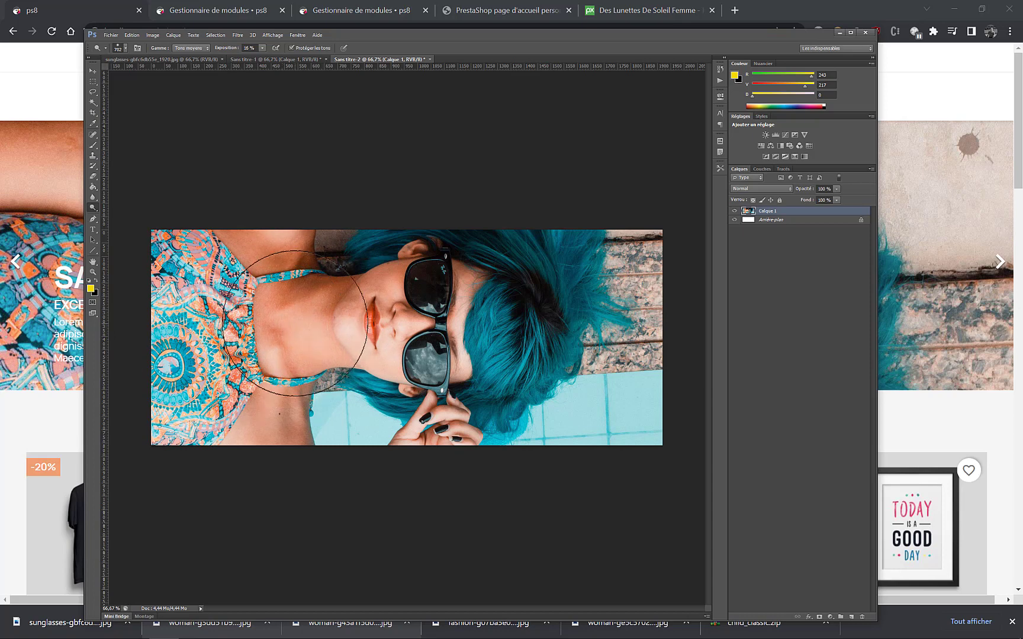
{"action": "right_click", "coordinate": [94, 210]}
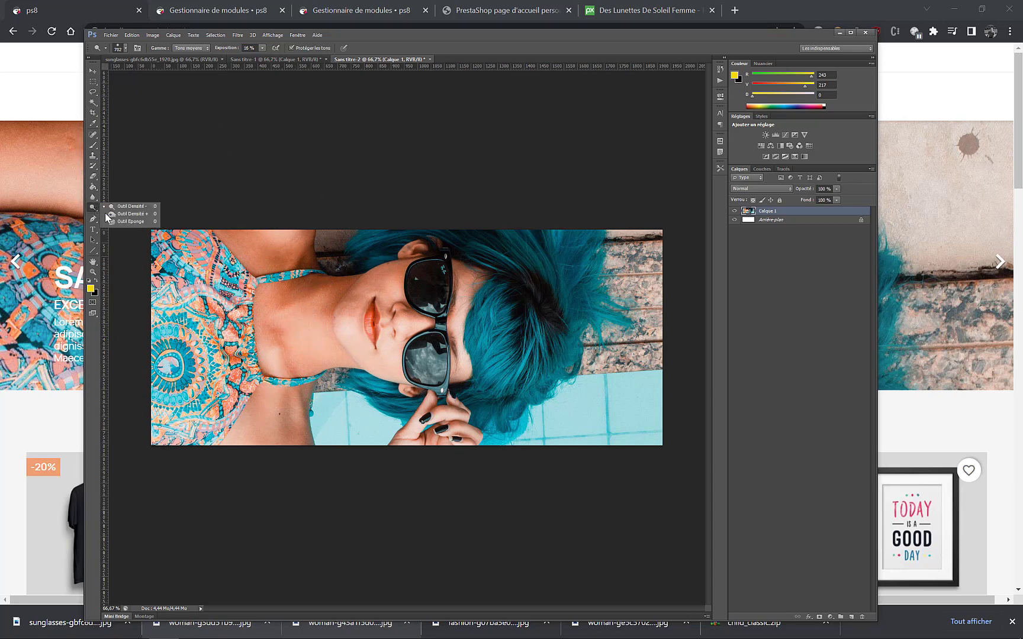
{"action": "left_click", "coordinate": [133, 221]}
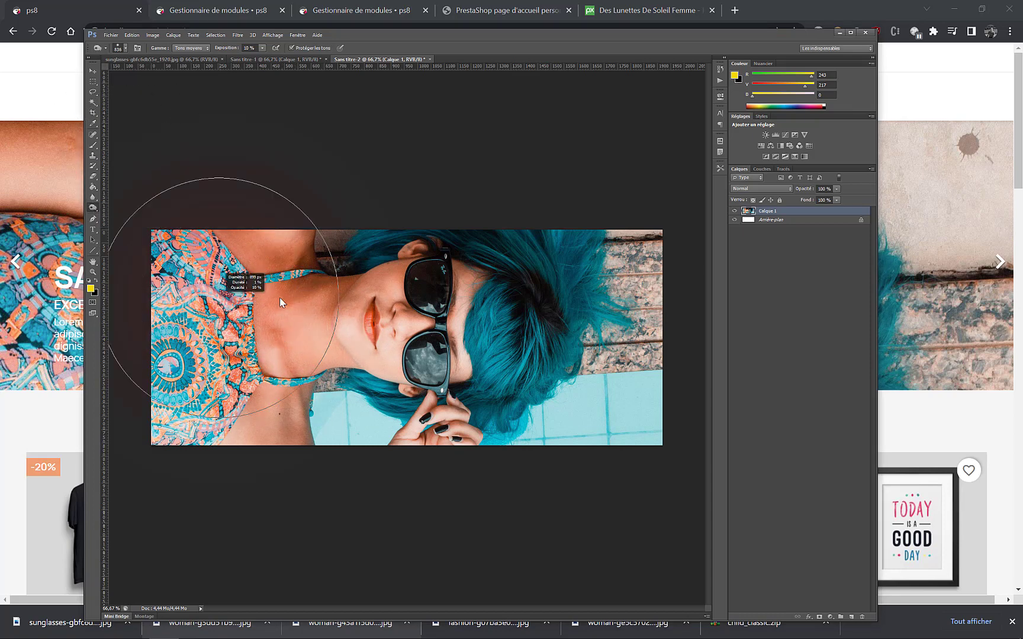
{"action": "mouse_move", "coordinate": [179, 385]}
{"action": "left_mouse_down"}
{"action": "mouse_move", "coordinate": [256, 247]}
{"action": "mouse_move", "coordinate": [160, 319]}
{"action": "mouse_move", "coordinate": [250, 400]}
{"action": "mouse_move", "coordinate": [236, 249]}
{"action": "mouse_move", "coordinate": [349, 508]}
{"action": "mouse_move", "coordinate": [264, 326]}
{"action": "mouse_move", "coordinate": [187, 251]}
{"action": "mouse_move", "coordinate": [285, 251]}
{"action": "left_mouse_up"}
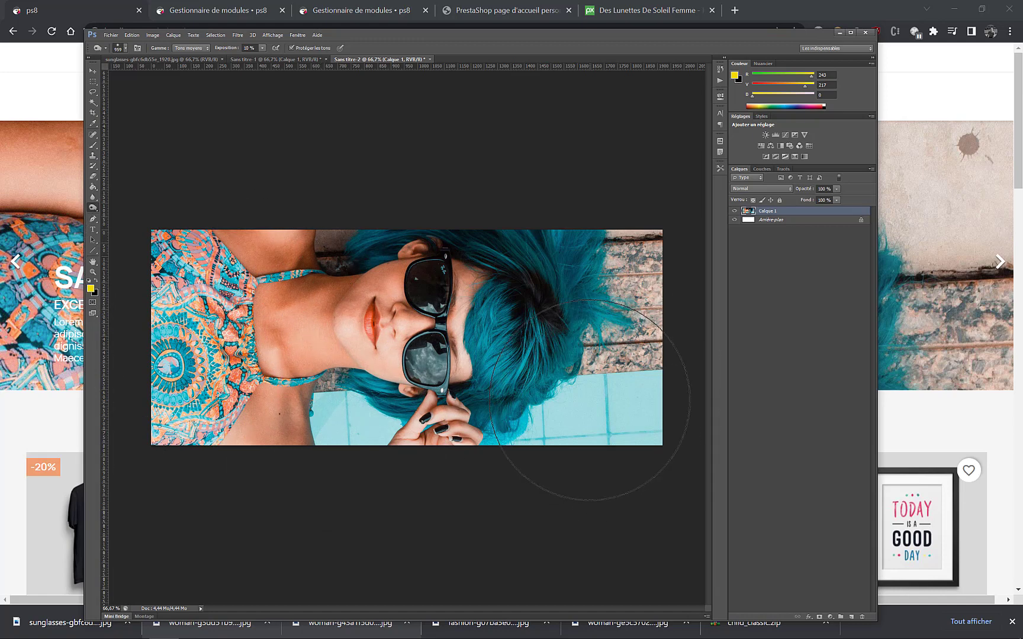
- Add a new layer above the photo and choose the foreground-to-transparent preset for the Gradient tool
{"action": "left_click", "coordinate": [850, 617]}
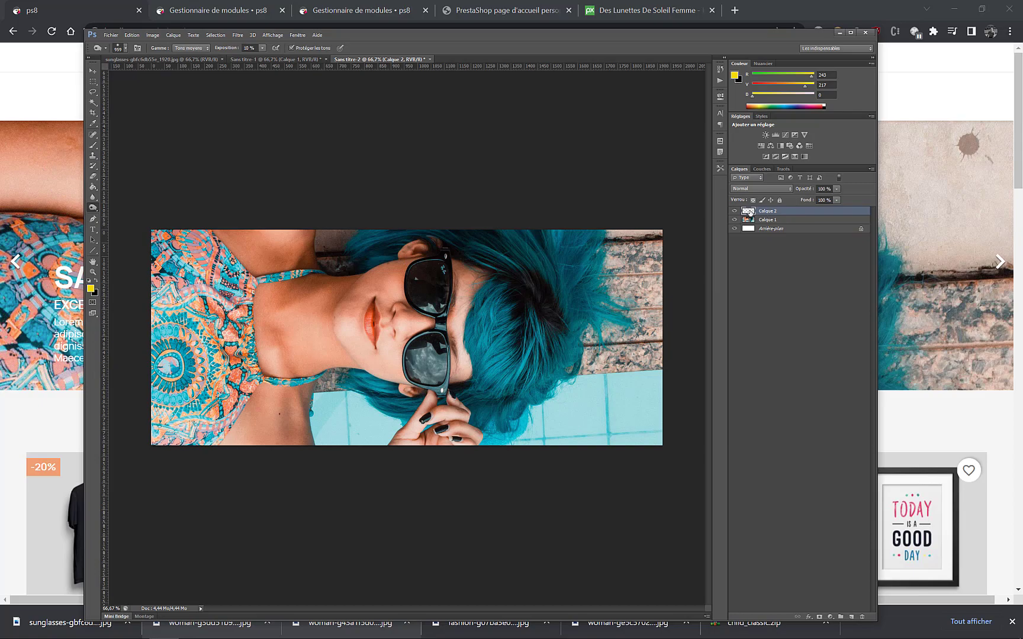
{"action": "left_click", "coordinate": [851, 34]}
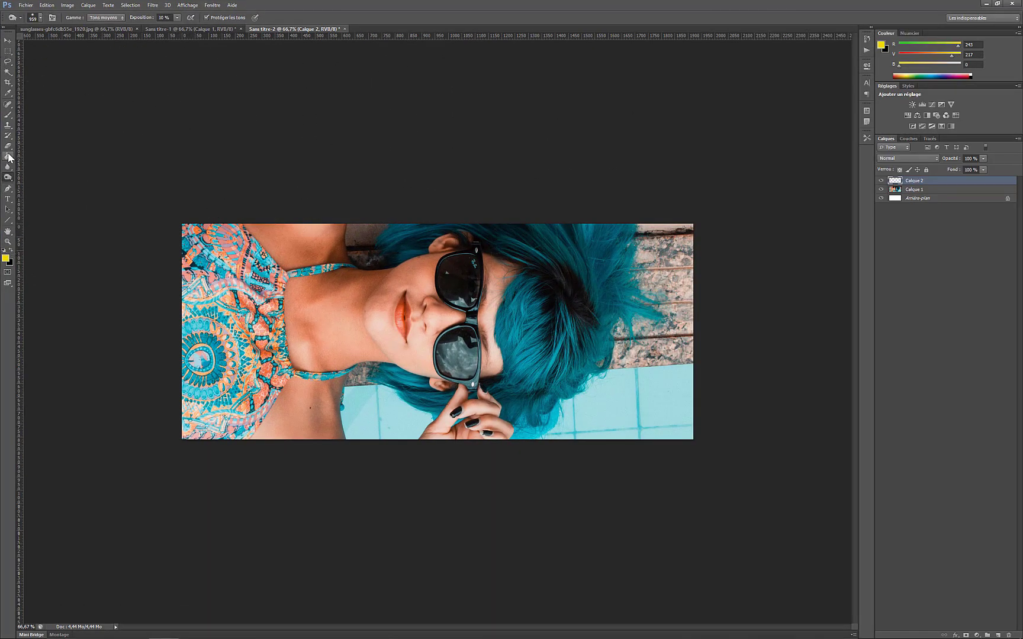
{"action": "left_click", "coordinate": [8, 156]}
{"action": "left_click", "coordinate": [44, 155]}
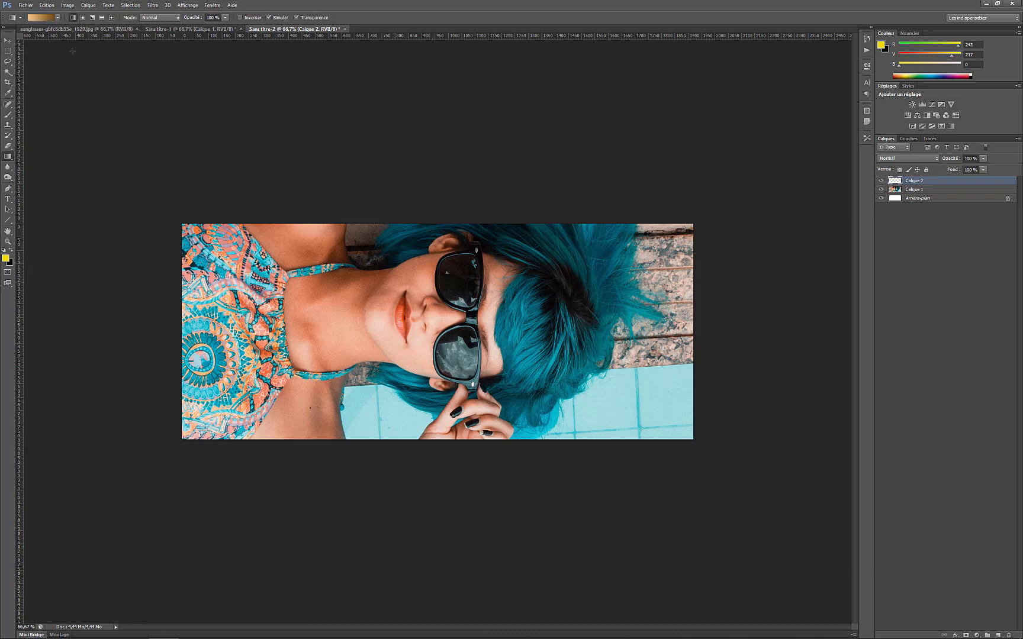
{"action": "left_click", "coordinate": [39, 18]}
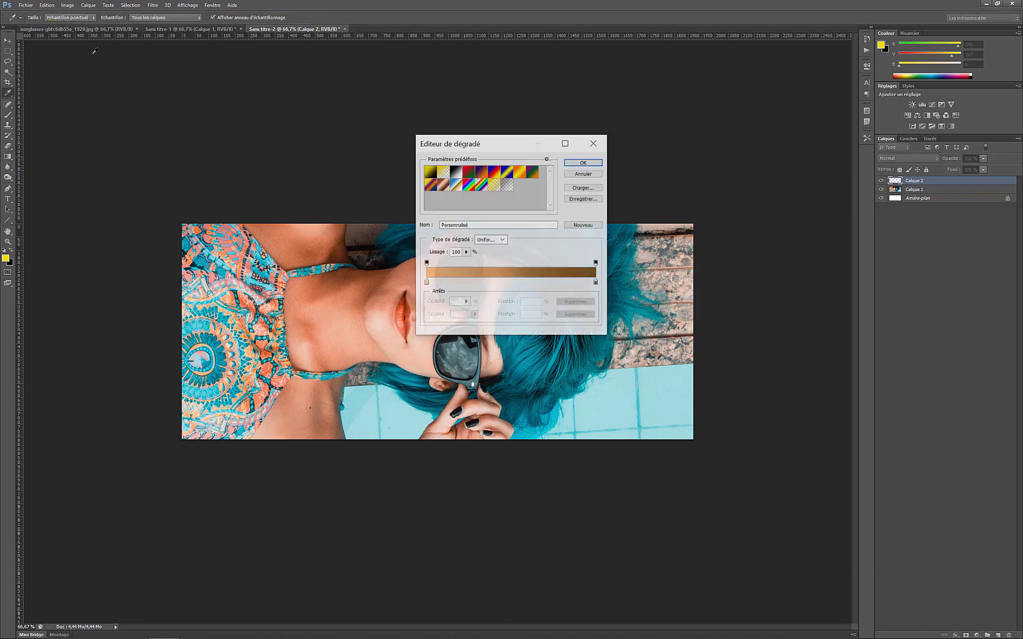
{"action": "left_click", "coordinate": [443, 171]}
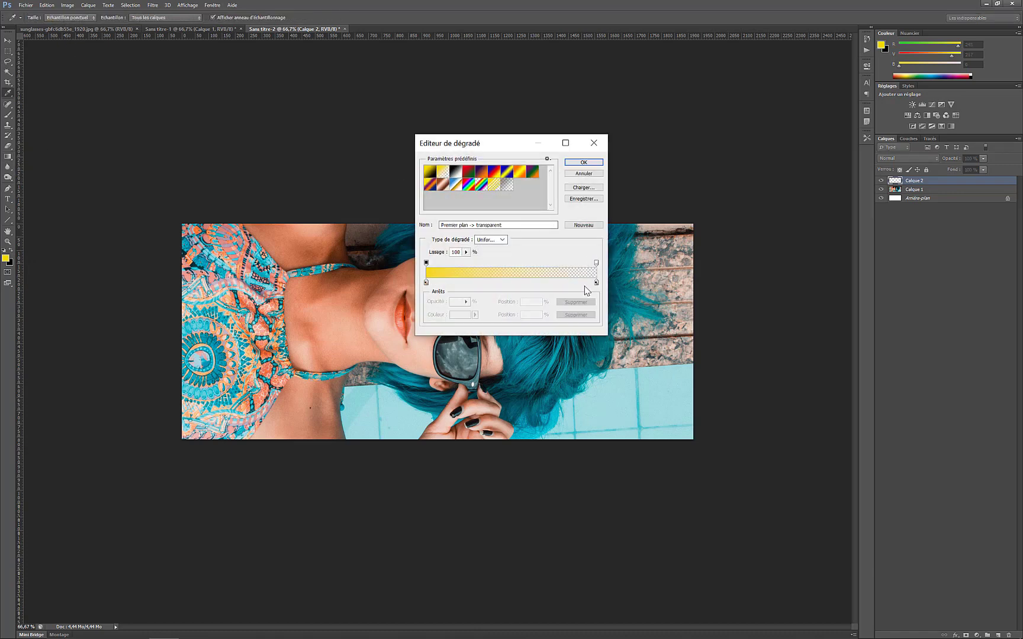
- Set the gradient's start colour to black and try it horizontally across the photo, undoing the trial gradient
{"action": "left_click", "coordinate": [427, 284]}
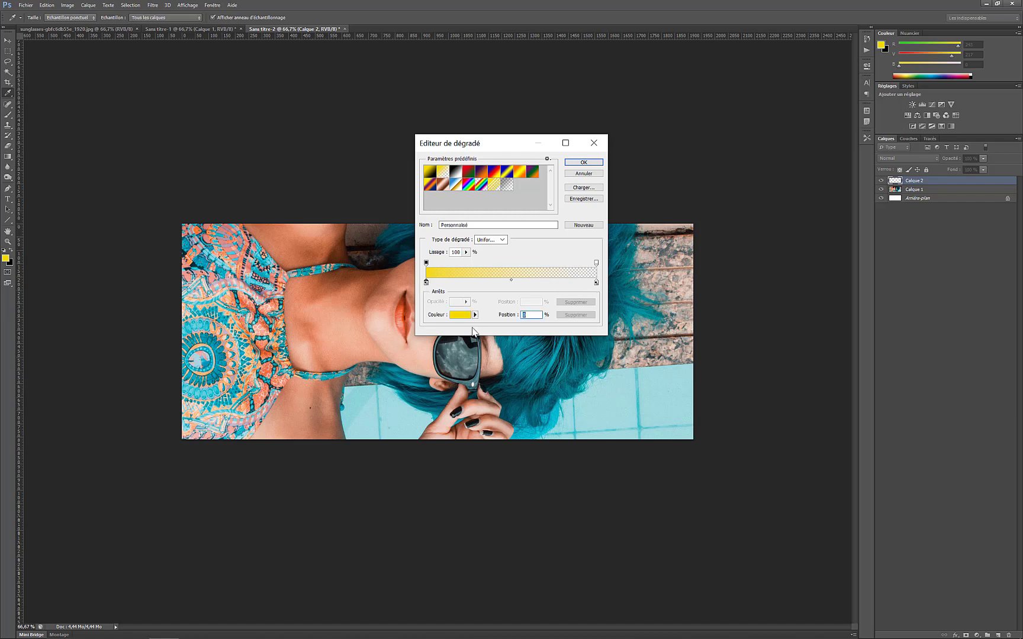
{"action": "left_click", "coordinate": [460, 315]}
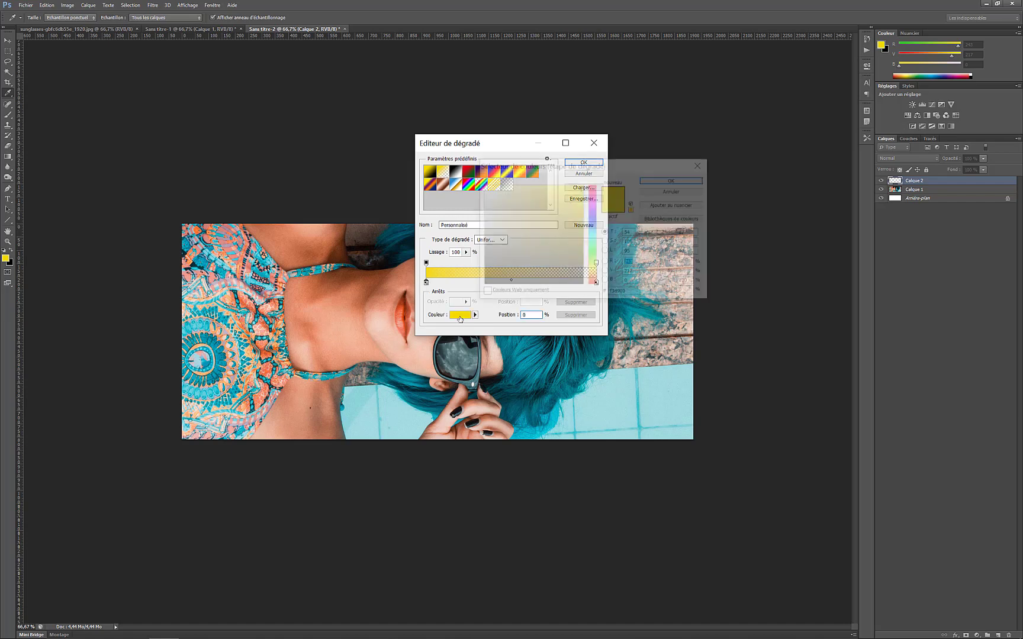
{"action": "left_click", "coordinate": [674, 179]}
{"action": "left_click", "coordinate": [589, 165]}
{"action": "mouse_move", "coordinate": [509, 331]}
{"action": "left_mouse_down"}
{"action": "mouse_move", "coordinate": [137, 304]}
{"action": "mouse_move", "coordinate": [702, 312]}
{"action": "left_mouse_up"}
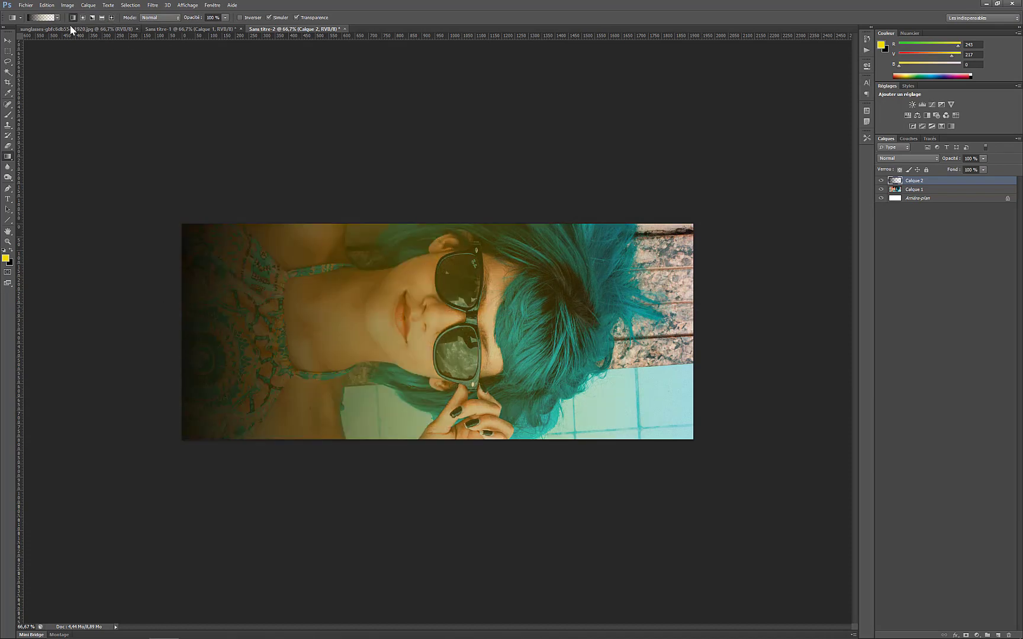
{"action": "key", "text": "ctrl+z"}
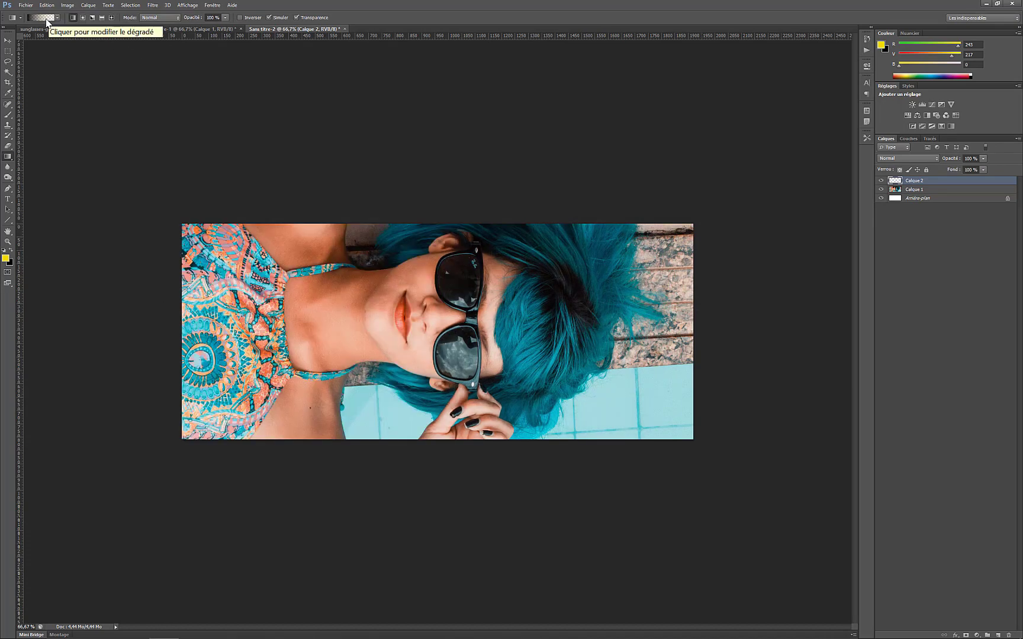
- Set the colour of the gradient's transparent end stop to white and accept the edited gradient
{"action": "left_click", "coordinate": [47, 19]}
{"action": "left_click", "coordinate": [596, 283]}
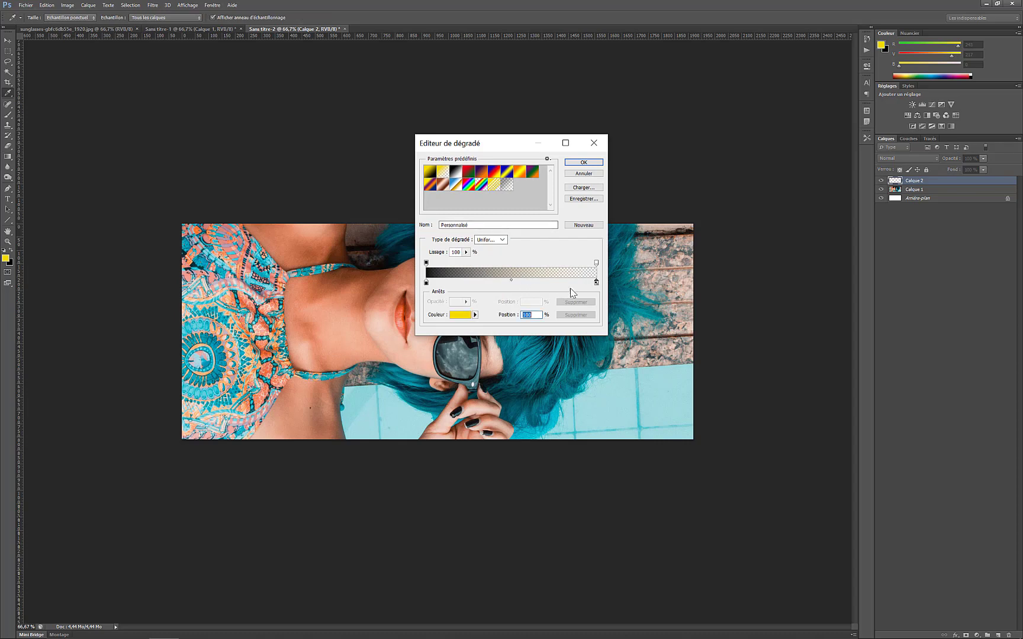
{"action": "left_click", "coordinate": [456, 317]}
{"action": "left_click", "coordinate": [483, 186]}
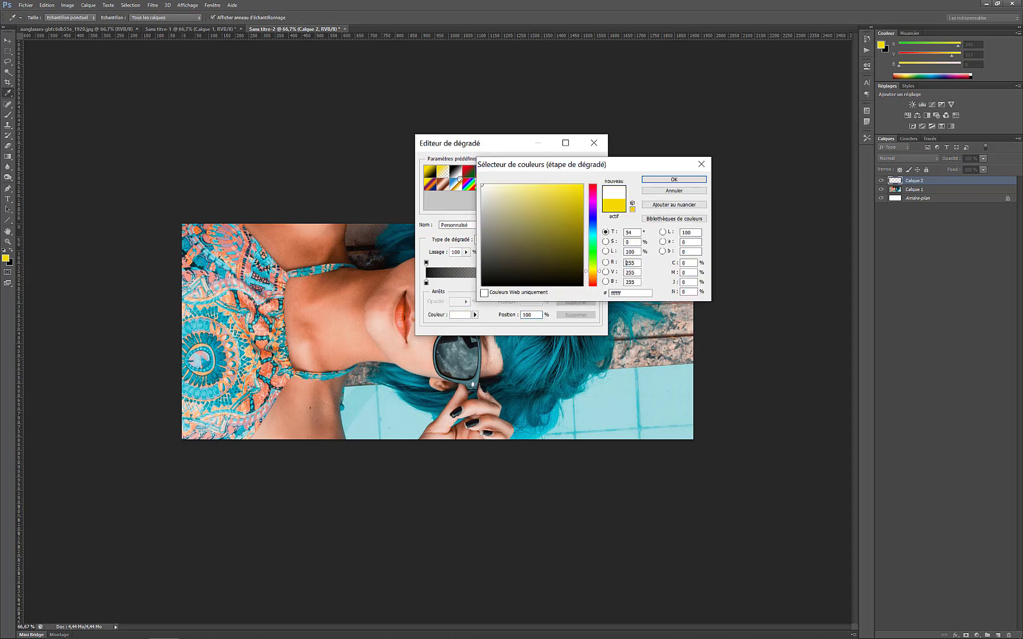
{"action": "left_click", "coordinate": [667, 180]}
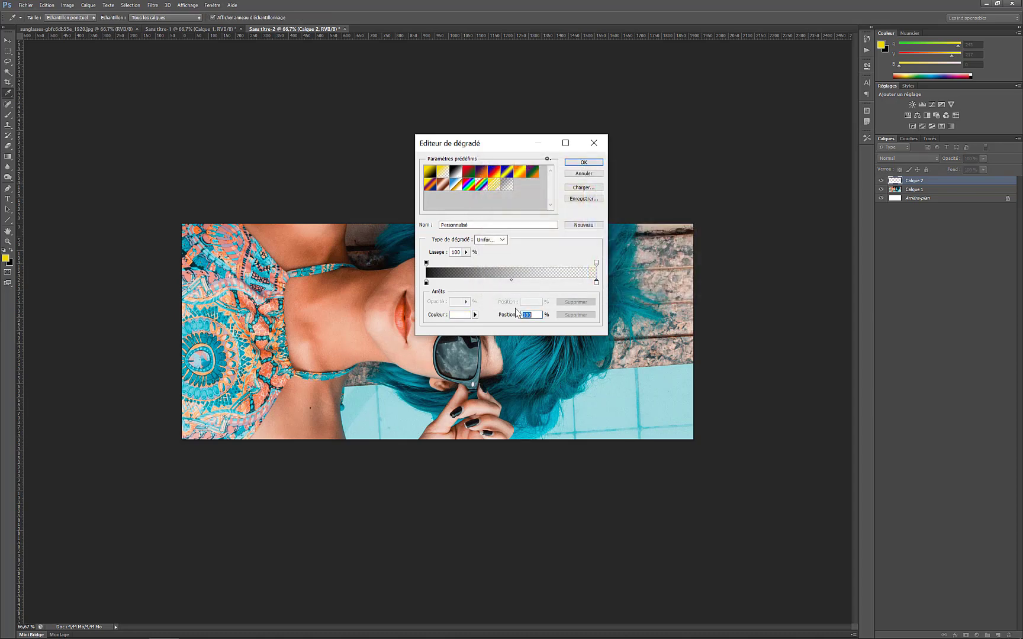
{"action": "left_click", "coordinate": [597, 263]}
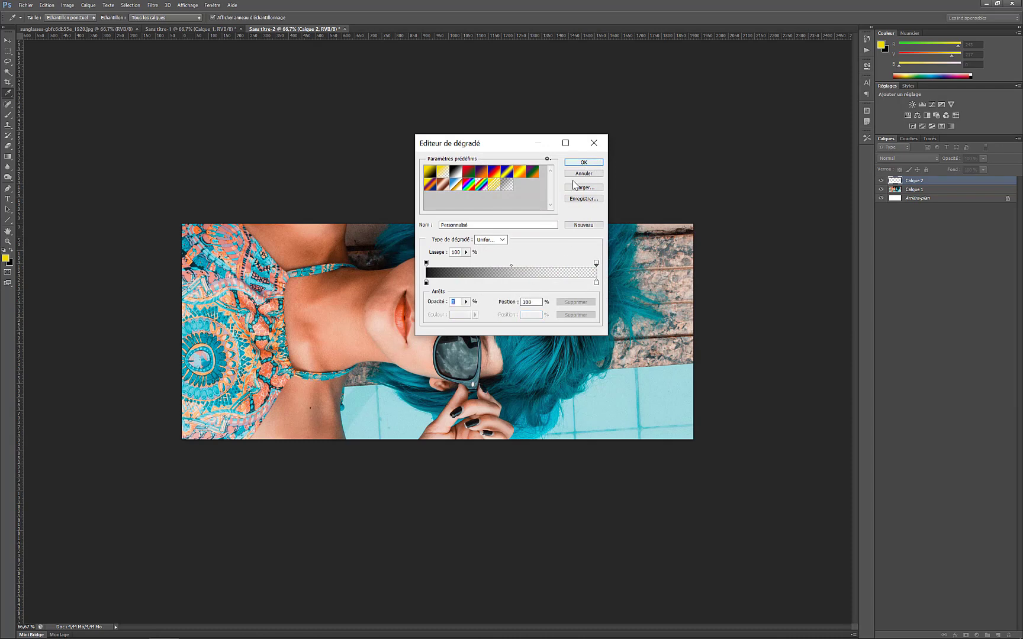
{"action": "left_click", "coordinate": [583, 162]}
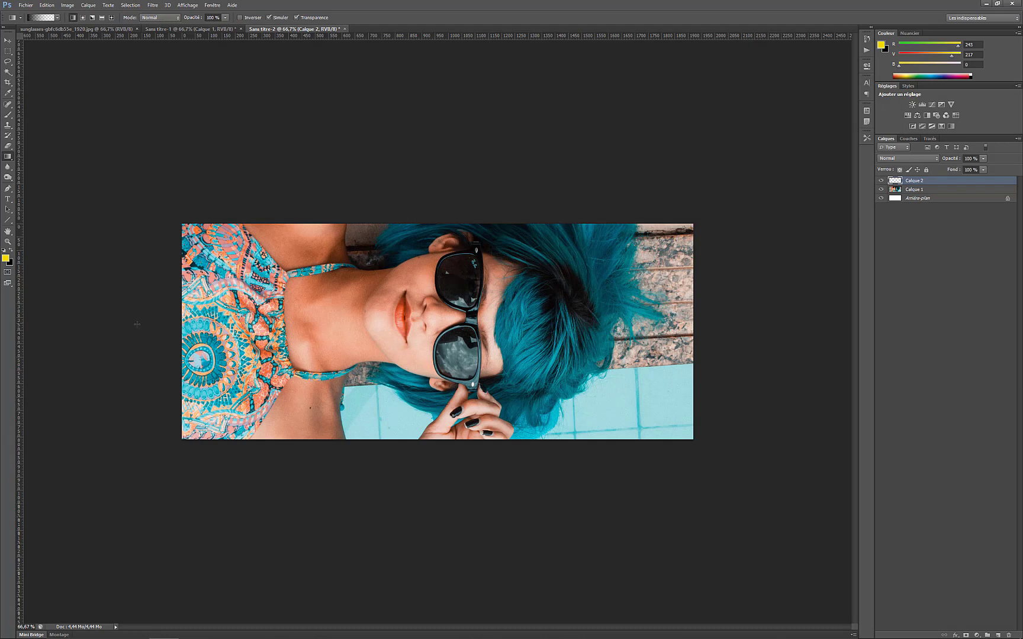
- Try a horizontal black-to-transparent gradient across the whole photo, shift its layer sideways and clear it
{"action": "left_click_drag", "start_coordinate": [137, 324], "coordinate": [746, 335]}
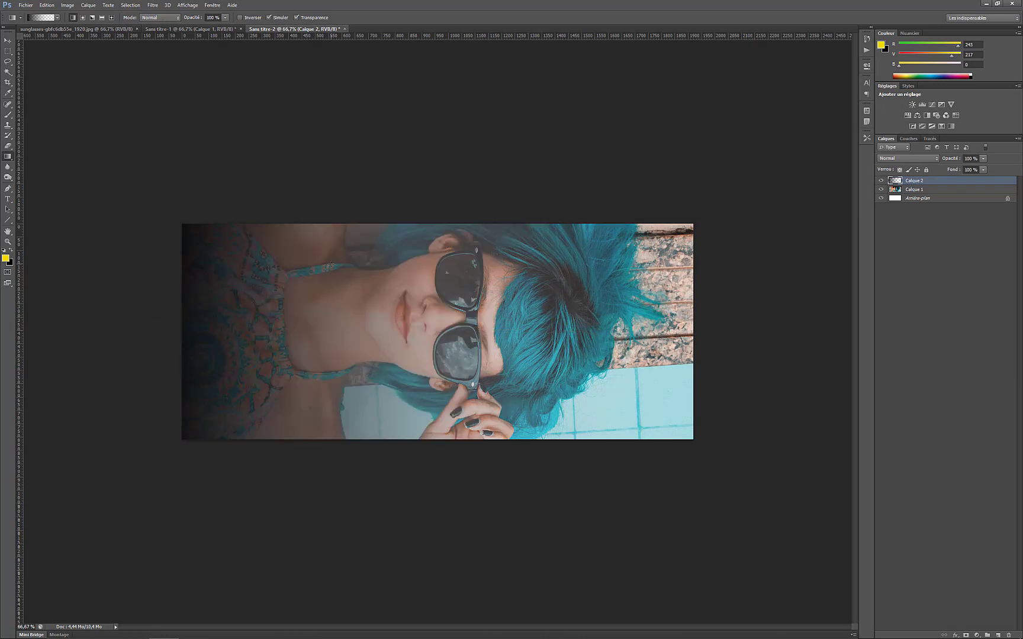
{"action": "left_click", "coordinate": [8, 41]}
{"action": "mouse_move", "coordinate": [305, 285]}
{"action": "left_mouse_down"}
{"action": "mouse_move", "coordinate": [347, 277]}
{"action": "mouse_move", "coordinate": [289, 293]}
{"action": "left_mouse_up"}
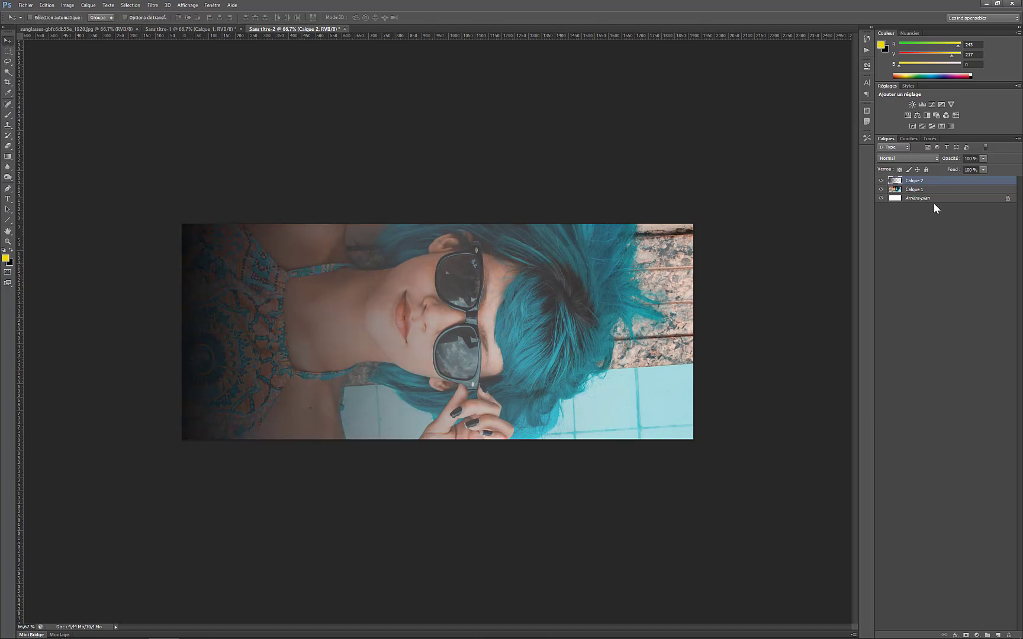
{"action": "left_click_drag", "start_coordinate": [460, 299], "coordinate": [400, 305]}
{"action": "key", "text": "g"}
{"action": "key", "text": "Delete"}
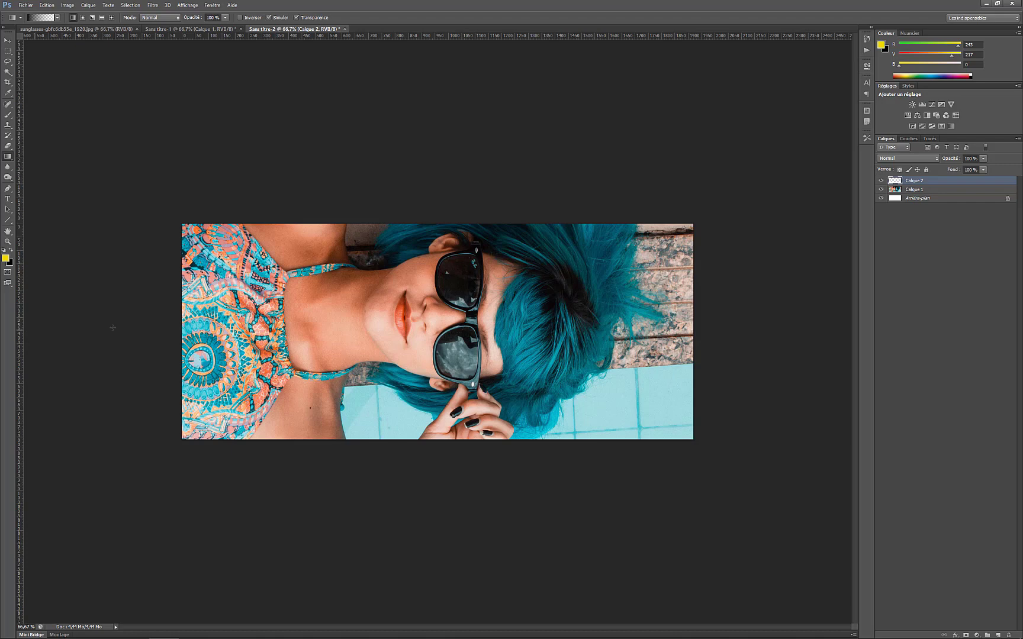
- Draw a horizontal gradient darkening the dress side of the photo and reduce the gradient layer's opacity to 61%
{"action": "left_click_drag", "start_coordinate": [34, 336], "coordinate": [715, 332]}
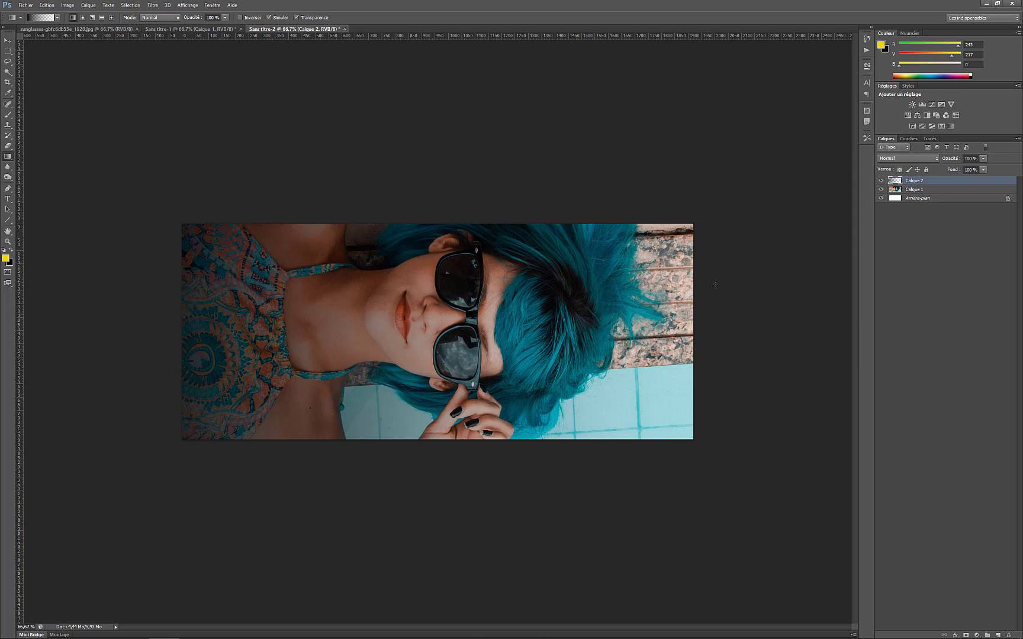
{"action": "left_click_drag", "start_coordinate": [952, 160], "coordinate": [946, 162]}
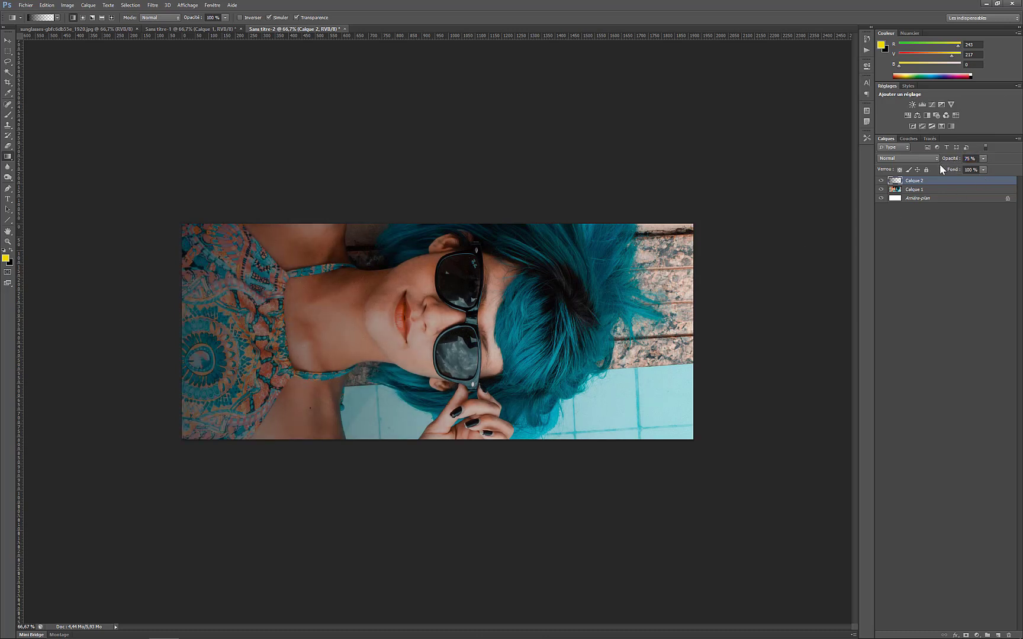
{"action": "left_click_drag", "start_coordinate": [951, 160], "coordinate": [942, 160]}
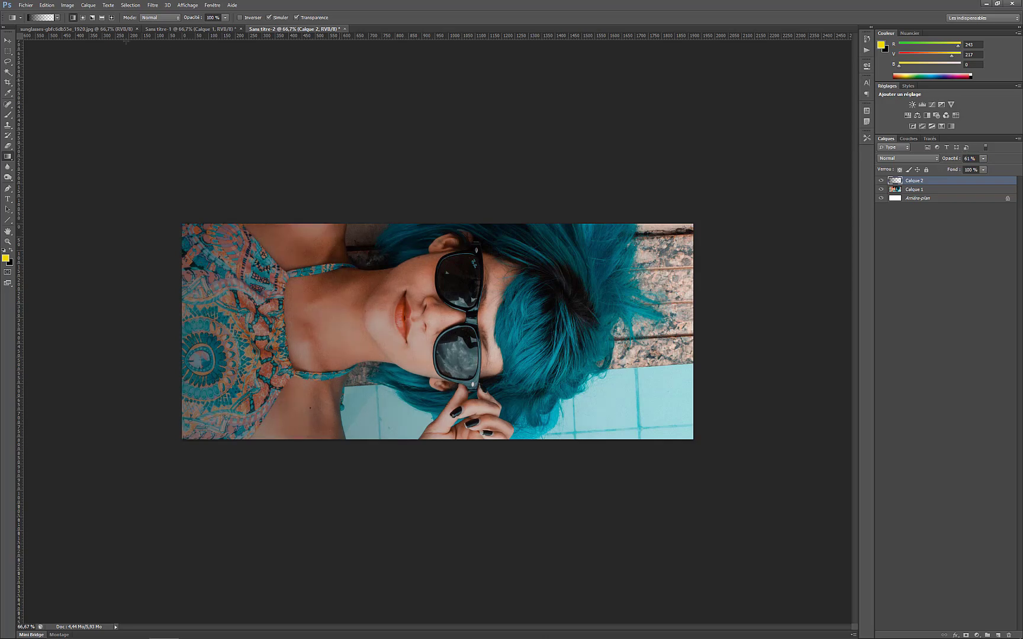
- Save the darkened image as slide.jpg and upload it as the Sample 3 slide's image in the PrestaShop carousel, saving the slide
{"action": "left_click", "coordinate": [27, 6]}
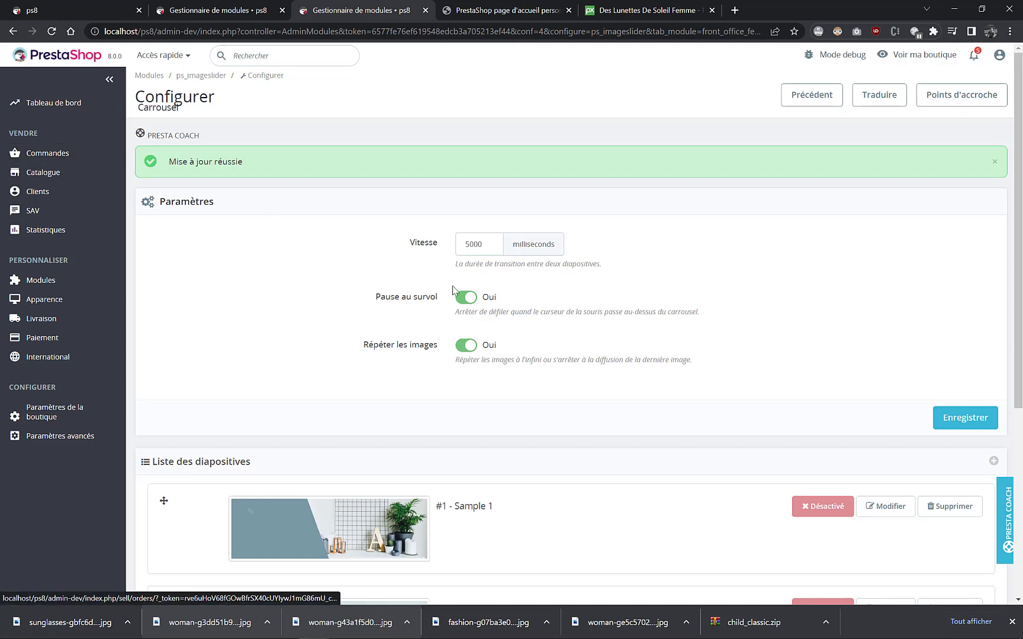
{"action": "scroll", "coordinate": [548, 305], "scroll_direction": "down", "scroll_amount": 5}
{"action": "left_click", "coordinate": [870, 418]}
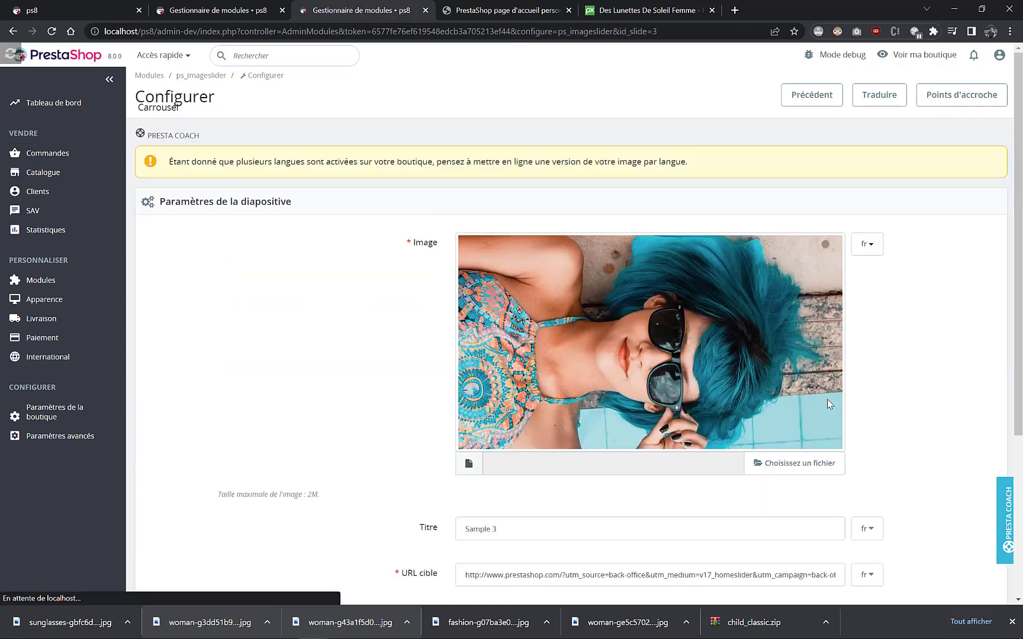
{"action": "left_click", "coordinate": [786, 466]}
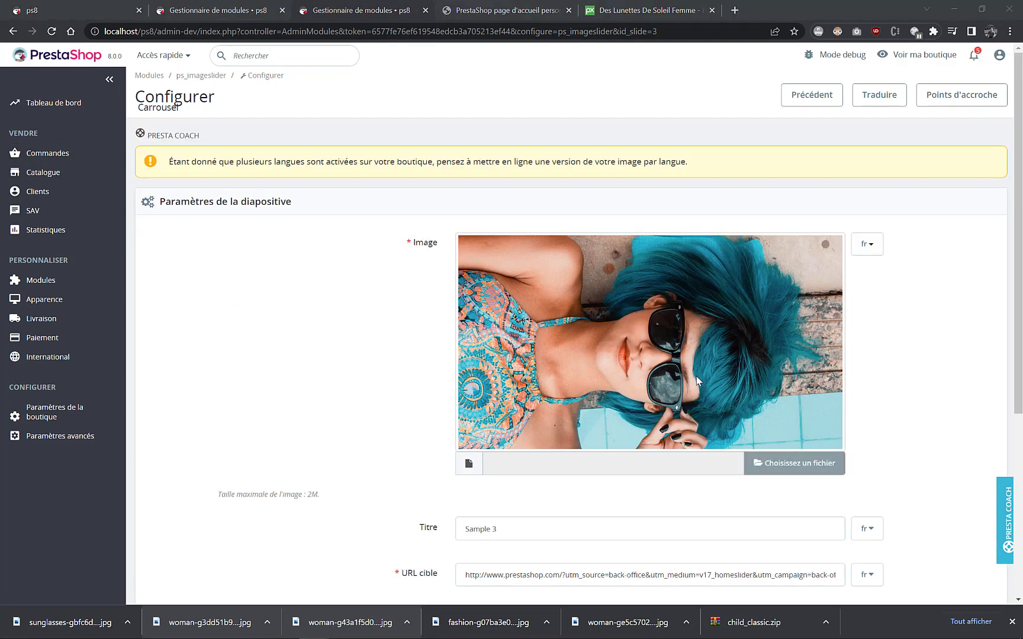
{"action": "double_click", "coordinate": [312, 196]}
{"action": "scroll", "coordinate": [544, 367], "scroll_direction": "down", "scroll_amount": 5}
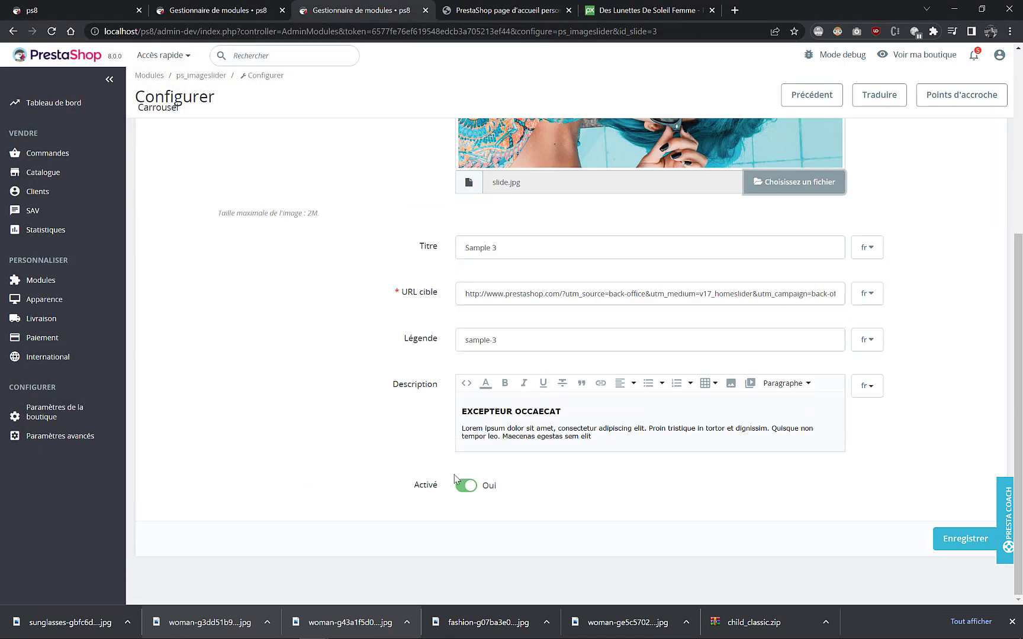
{"action": "left_click", "coordinate": [933, 536]}
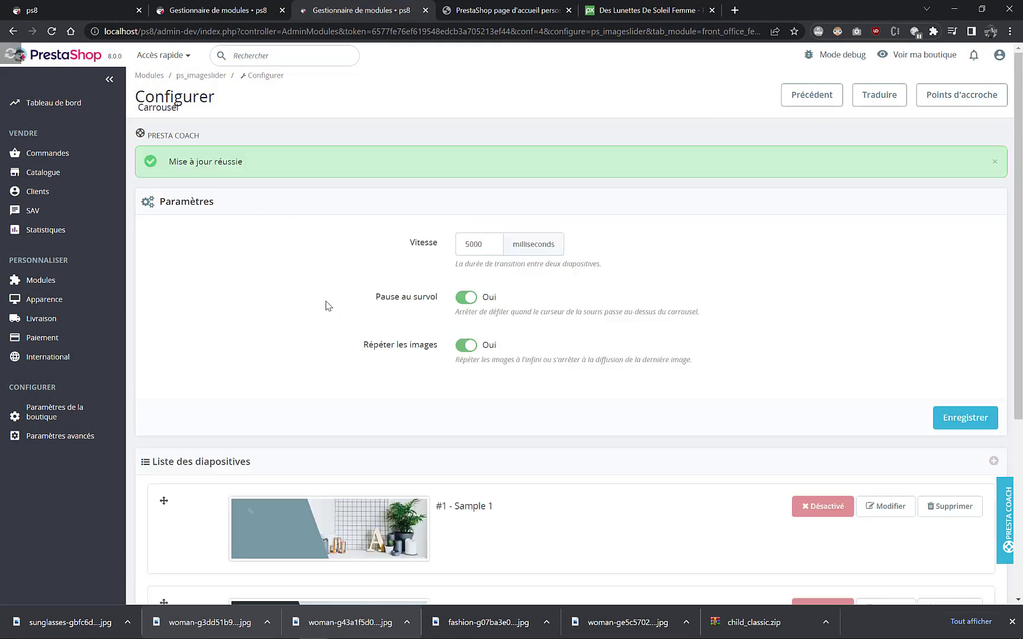
- Reload the storefront home page and examine the darkened slide's text contrast and the product sections below
{"action": "left_click", "coordinate": [75, 10]}
{"action": "left_click", "coordinate": [52, 32]}
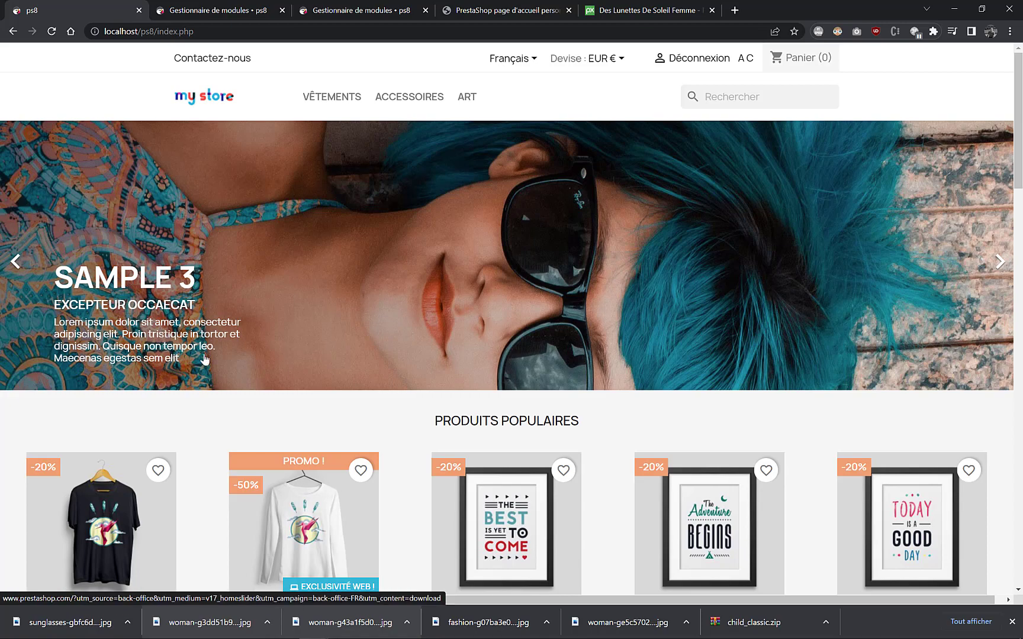
{"action": "scroll", "coordinate": [213, 353], "scroll_direction": "down", "scroll_amount": 20}
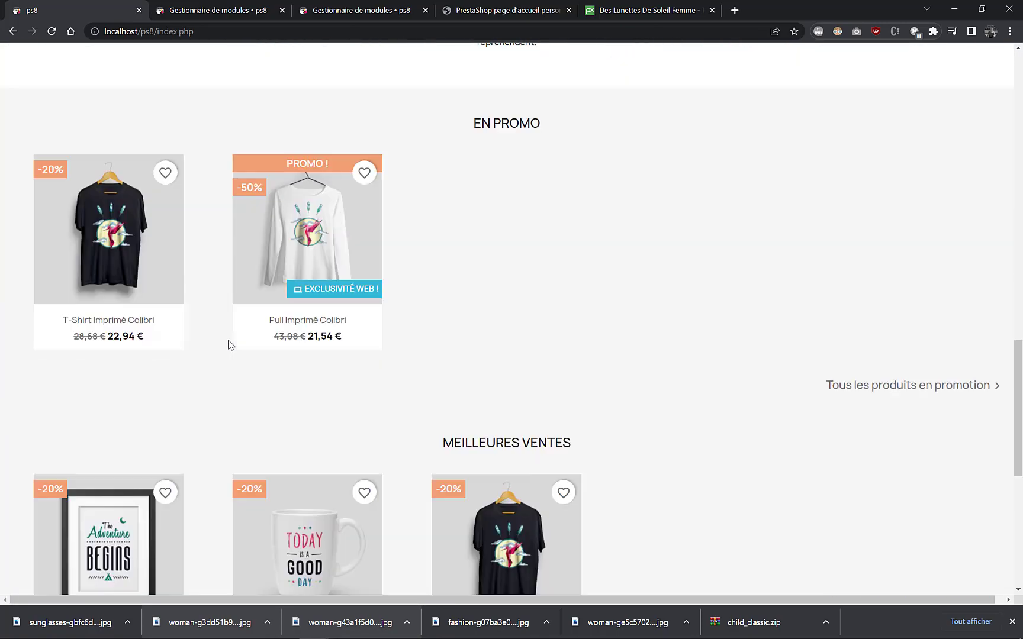
{"action": "scroll", "coordinate": [235, 343], "scroll_direction": "down", "scroll_amount": 6}
{"action": "scroll", "coordinate": [244, 338], "scroll_direction": "up", "scroll_amount": 20}
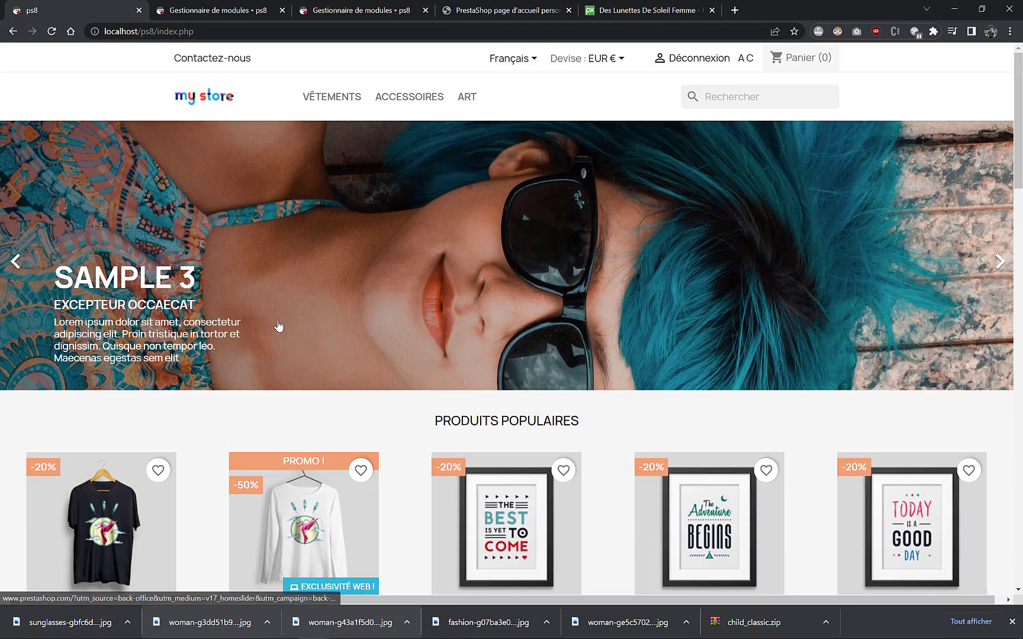
{"action": "left_click", "coordinate": [379, 13]}
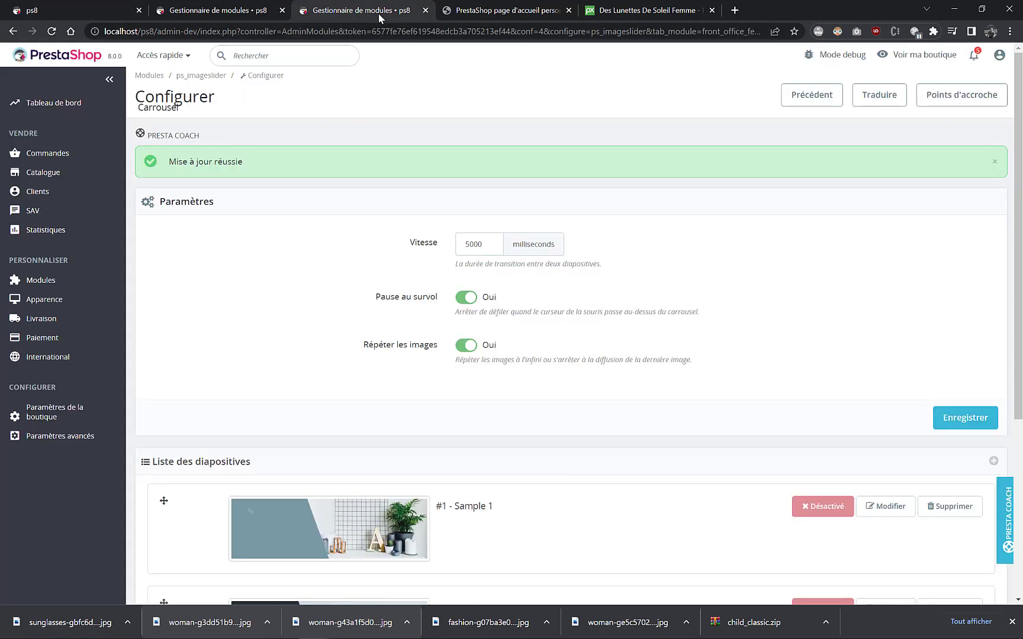
{"action": "left_click", "coordinate": [250, 9]}
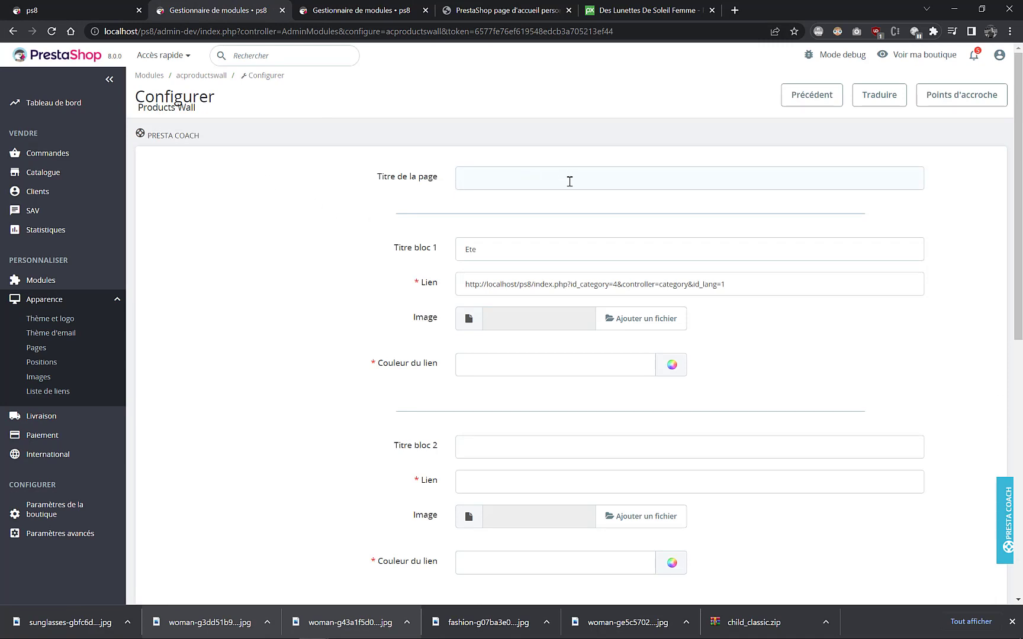
{"action": "left_click", "coordinate": [112, 11]}
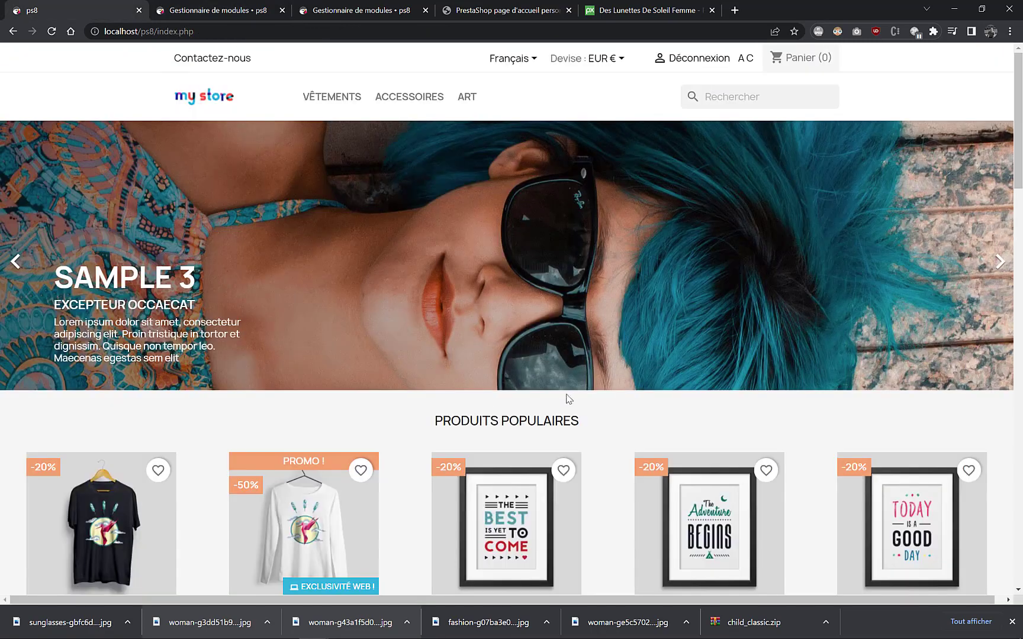
{"action": "triple_click", "coordinate": [438, 421]}
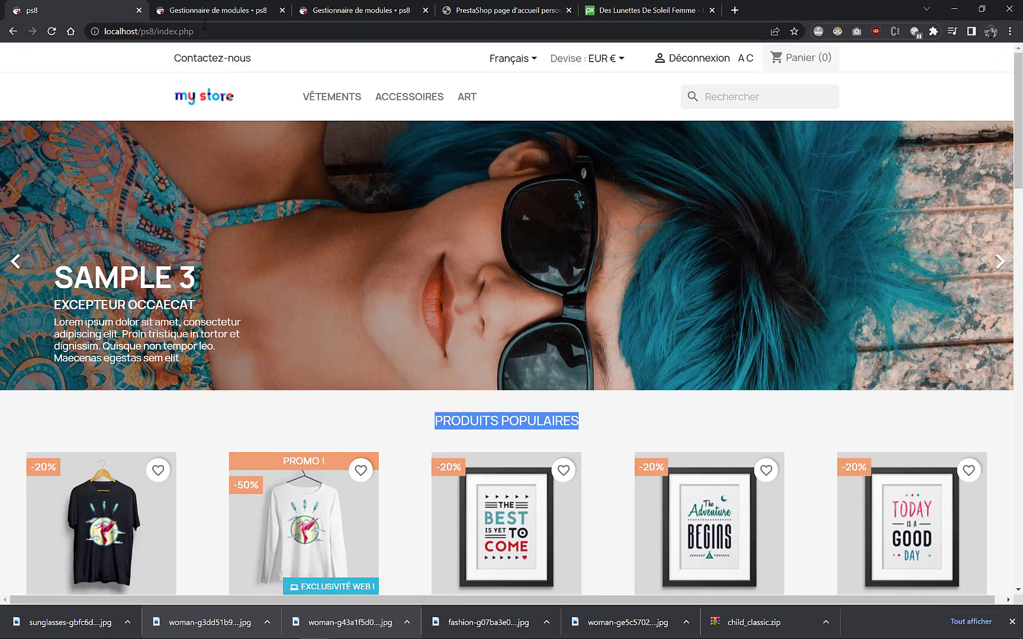
- In the Products Wall module's configuration, title block 2 Aut, block 3 Hiv and block 4 Pri
{"action": "left_click", "coordinate": [213, 10]}
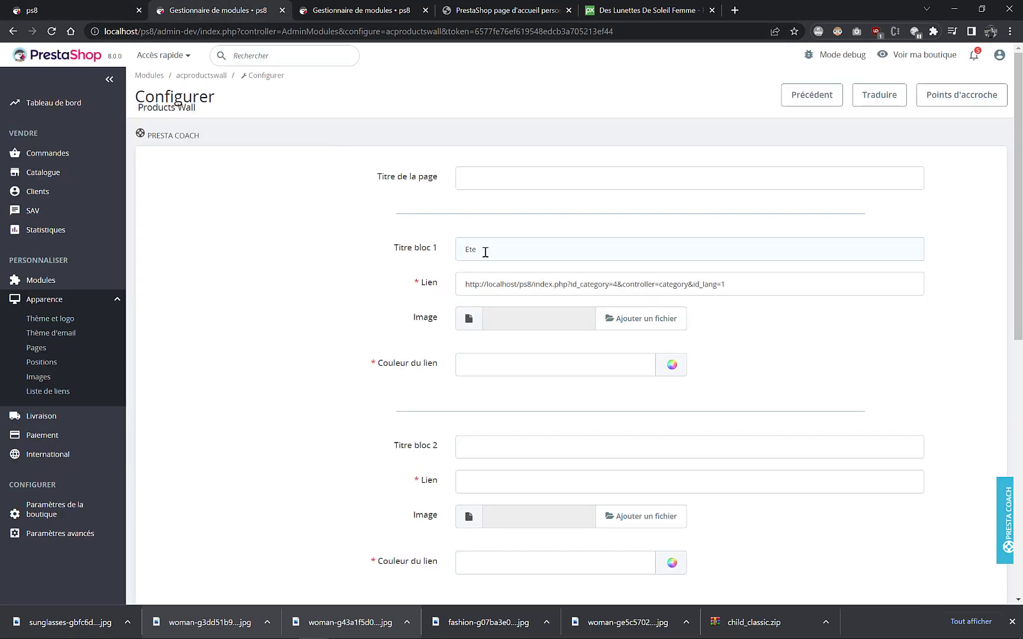
{"action": "scroll", "coordinate": [508, 250], "scroll_direction": "down", "scroll_amount": 2}
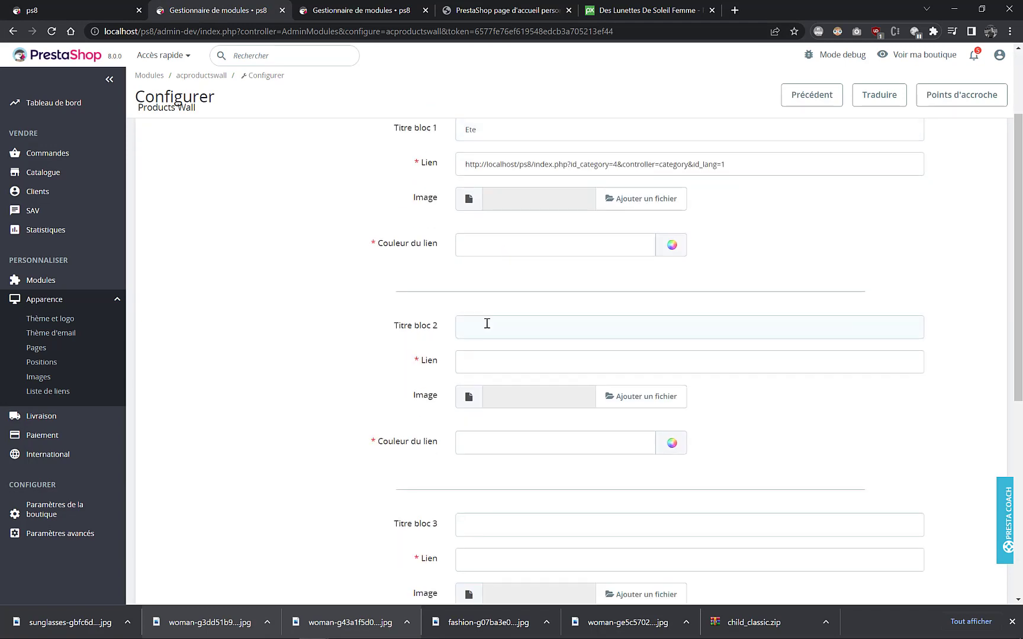
{"action": "left_click", "coordinate": [483, 320]}
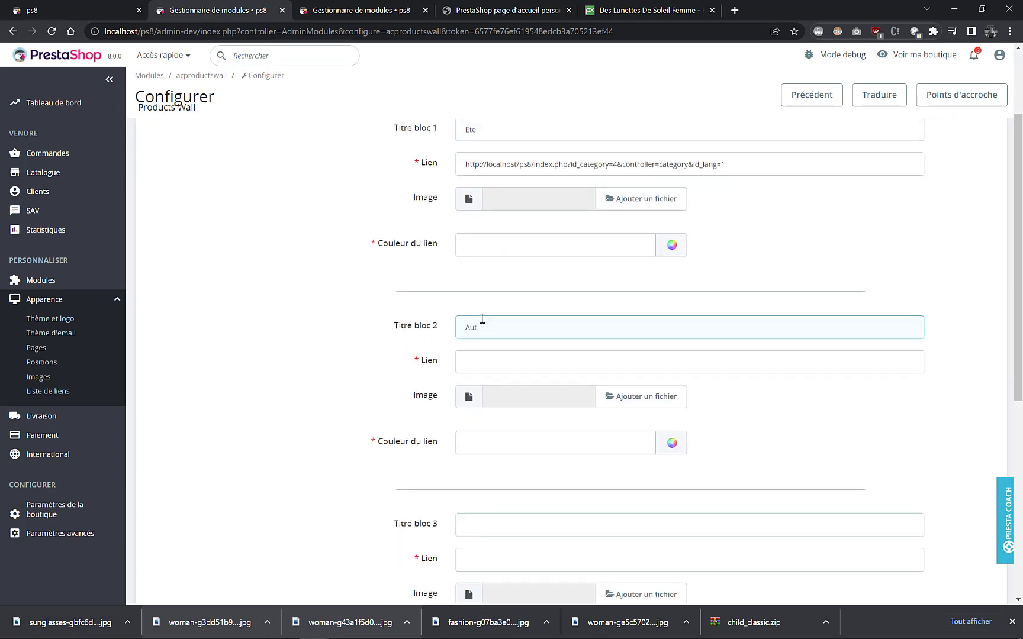
{"action": "scroll", "coordinate": [482, 323], "scroll_direction": "down", "scroll_amount": 3}
{"action": "left_click", "coordinate": [468, 405]}
{"action": "type", "text": "Hiv"}
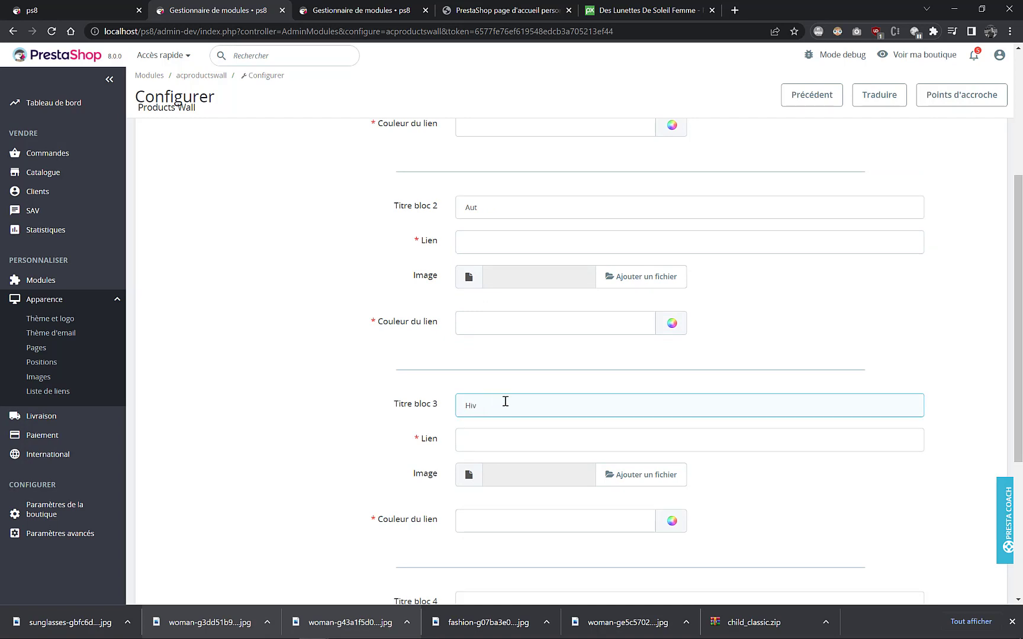
{"action": "scroll", "coordinate": [505, 402], "scroll_direction": "down", "scroll_amount": 2}
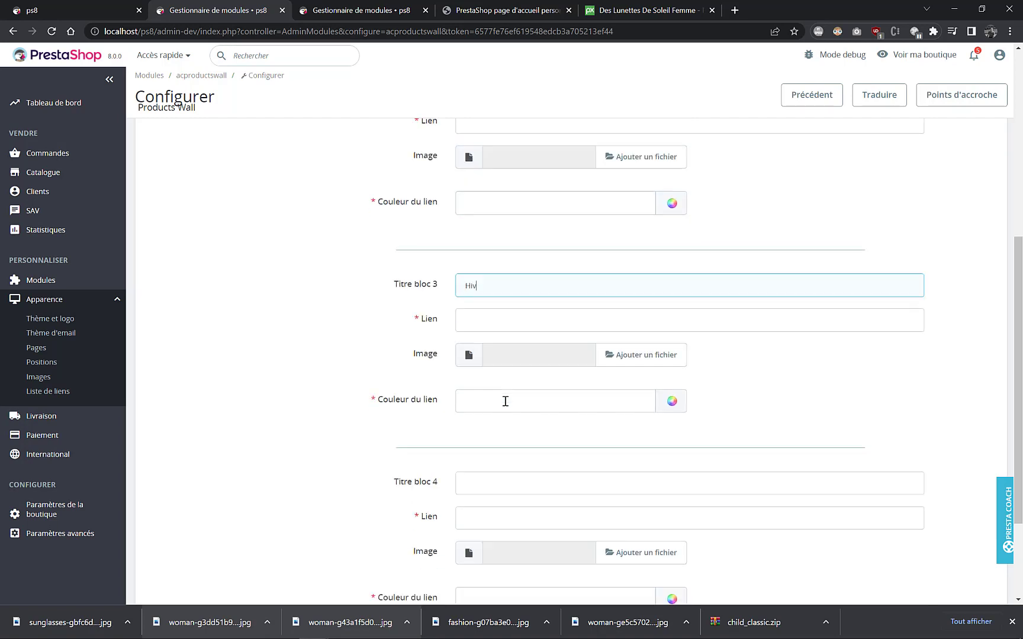
{"action": "left_click", "coordinate": [497, 479]}
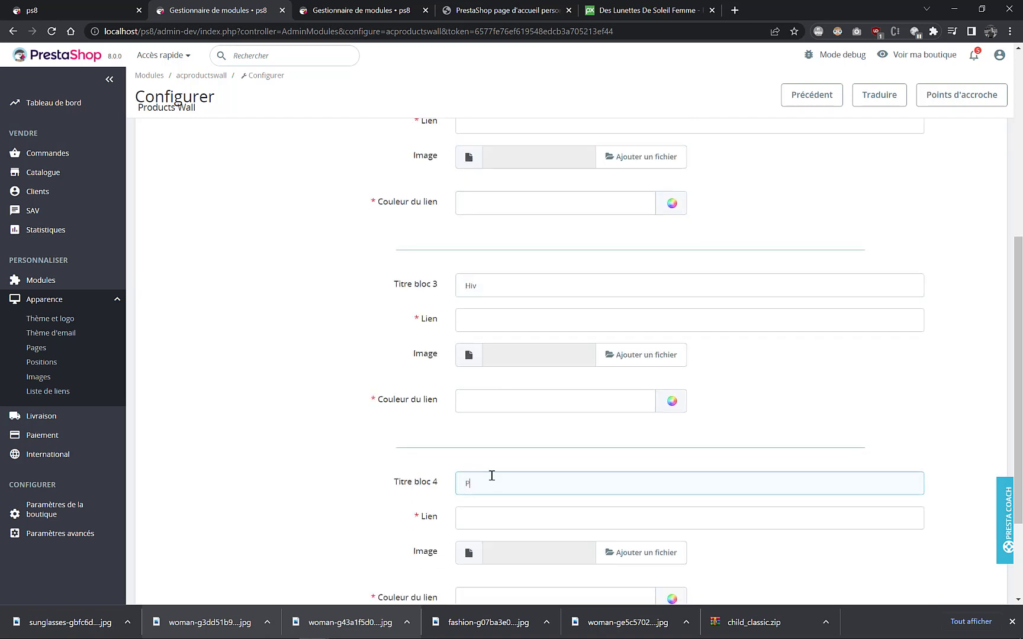
{"action": "type", "text": "Pri"}
- Choose 1_full.jpg as the image of block 1 and 2_full.jpg as the image of block 2
{"action": "scroll", "coordinate": [492, 475], "scroll_direction": "up", "scroll_amount": 6}
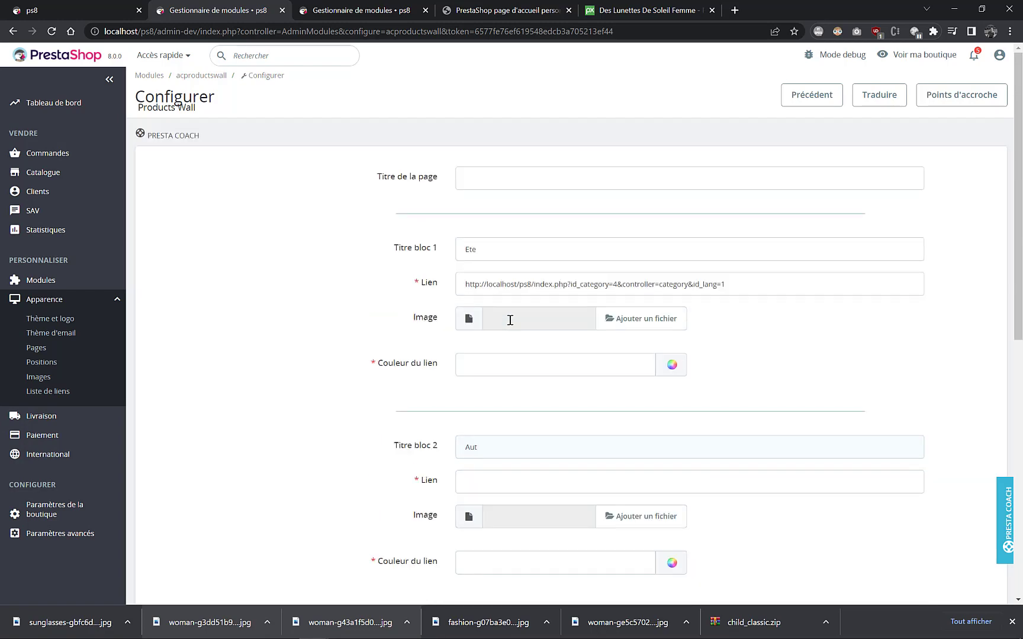
{"action": "left_click", "coordinate": [633, 320]}
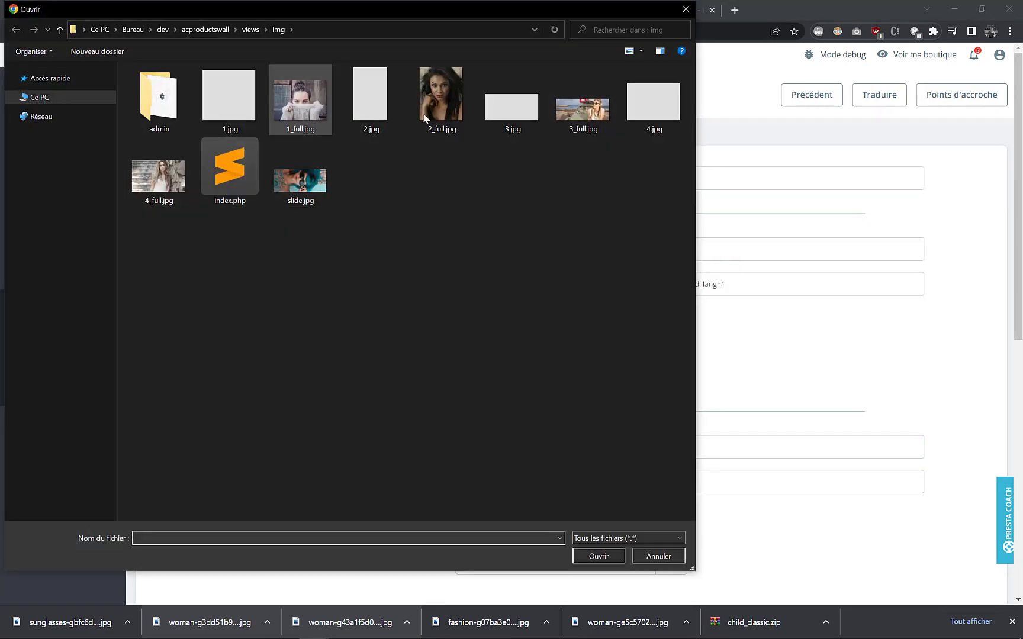
{"action": "double_click", "coordinate": [300, 97]}
{"action": "scroll", "coordinate": [708, 343], "scroll_direction": "down", "scroll_amount": 2}
{"action": "left_click", "coordinate": [636, 390]}
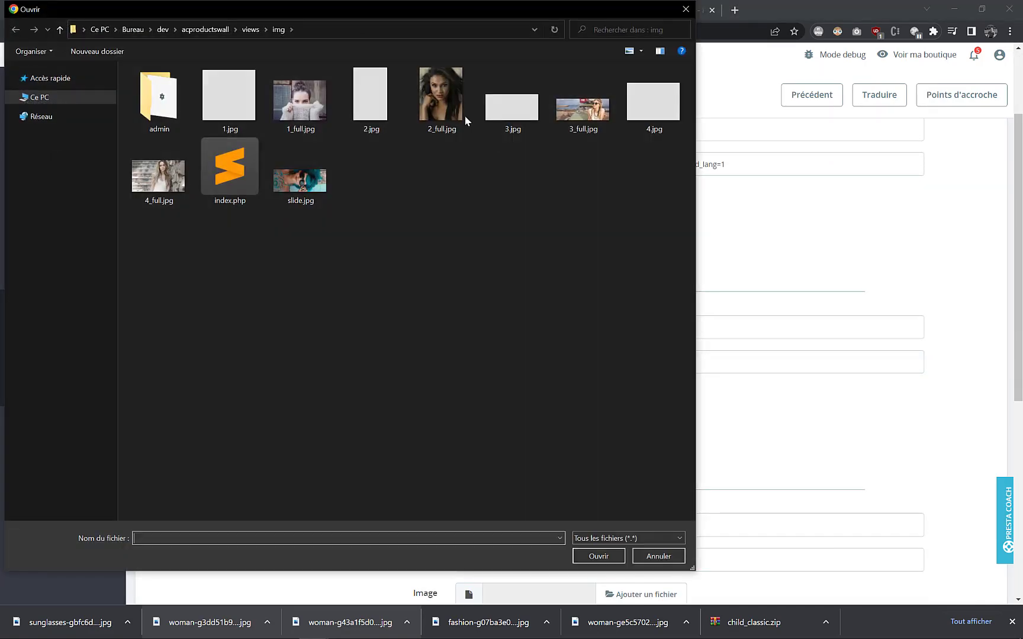
{"action": "double_click", "coordinate": [432, 105]}
- Choose 3_full.jpg as the image of block 3 and 4_full.jpg as the image of block 4
{"action": "scroll", "coordinate": [668, 414], "scroll_direction": "down", "scroll_amount": 5}
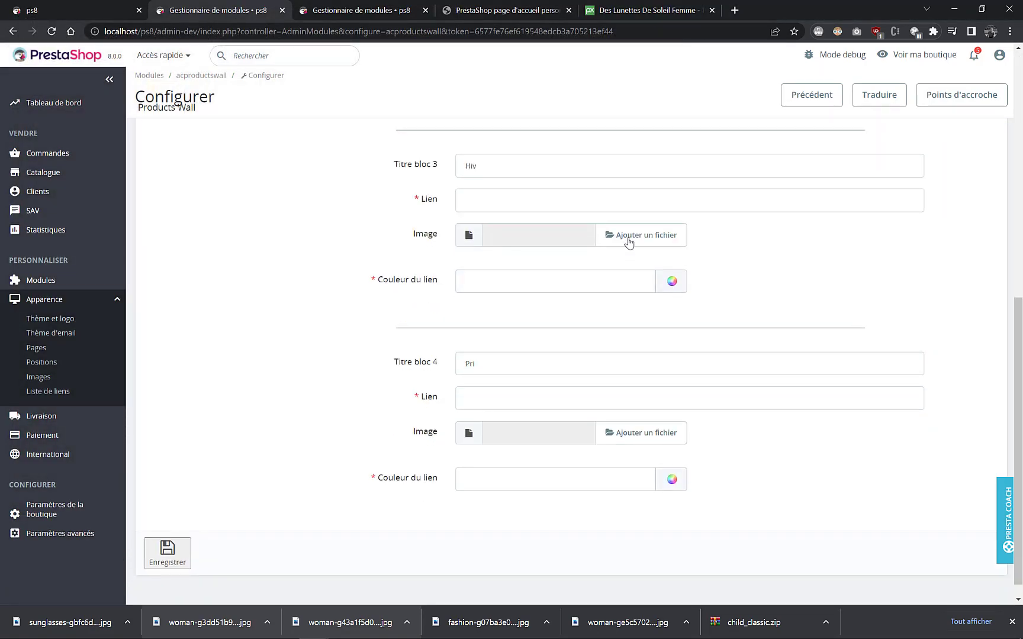
{"action": "left_click", "coordinate": [630, 239]}
{"action": "double_click", "coordinate": [586, 118]}
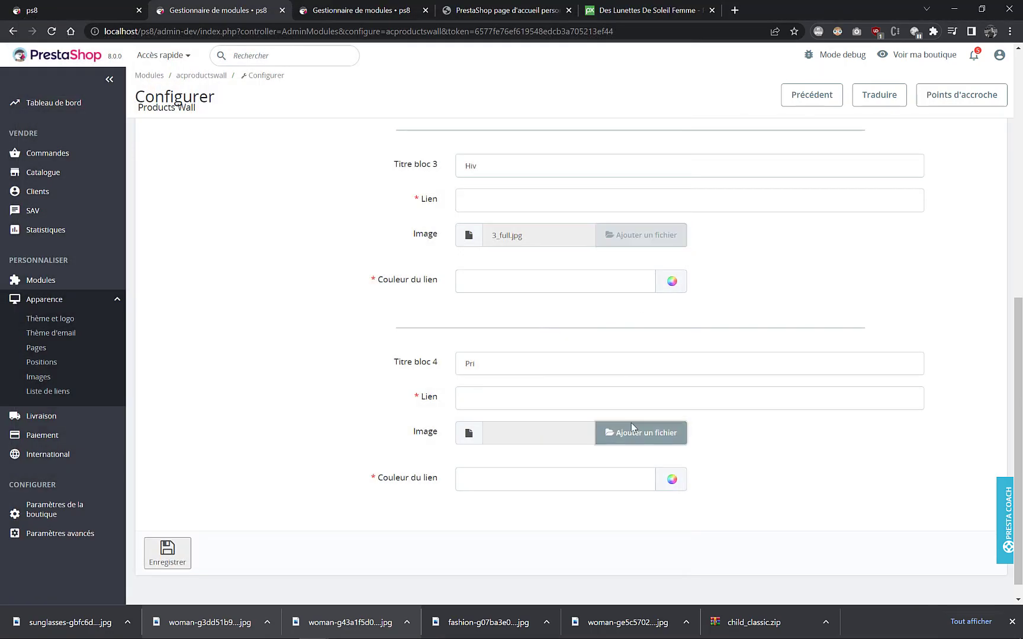
{"action": "left_click", "coordinate": [642, 432]}
{"action": "left_click", "coordinate": [165, 182]}
{"action": "double_click", "coordinate": [164, 181]}
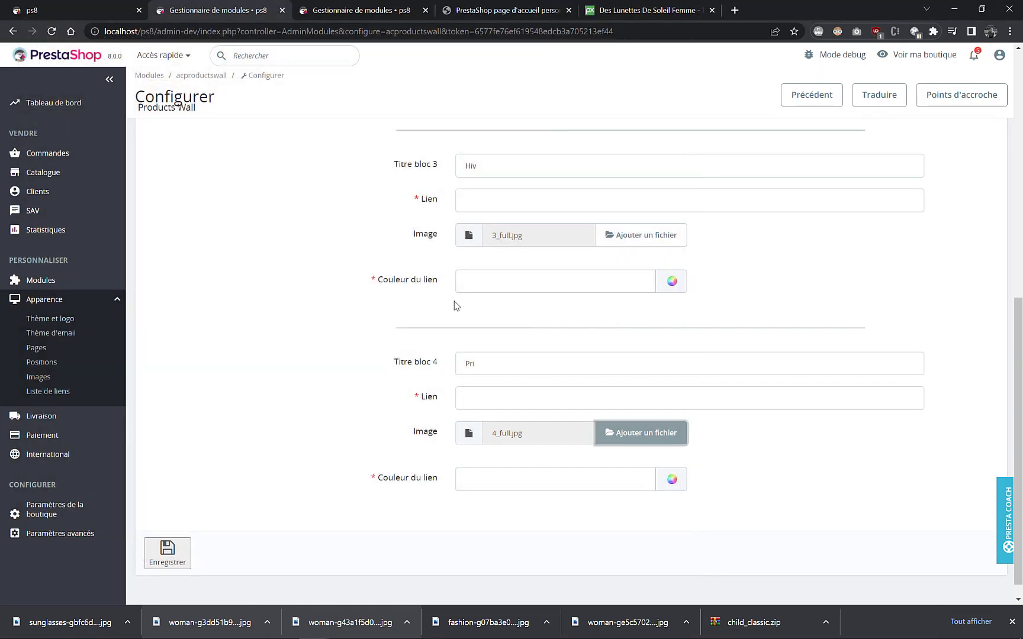
- Copy block 1's category link into the link fields of blocks 2, 3 and 4
{"action": "scroll", "coordinate": [592, 384], "scroll_direction": "up", "scroll_amount": 3}
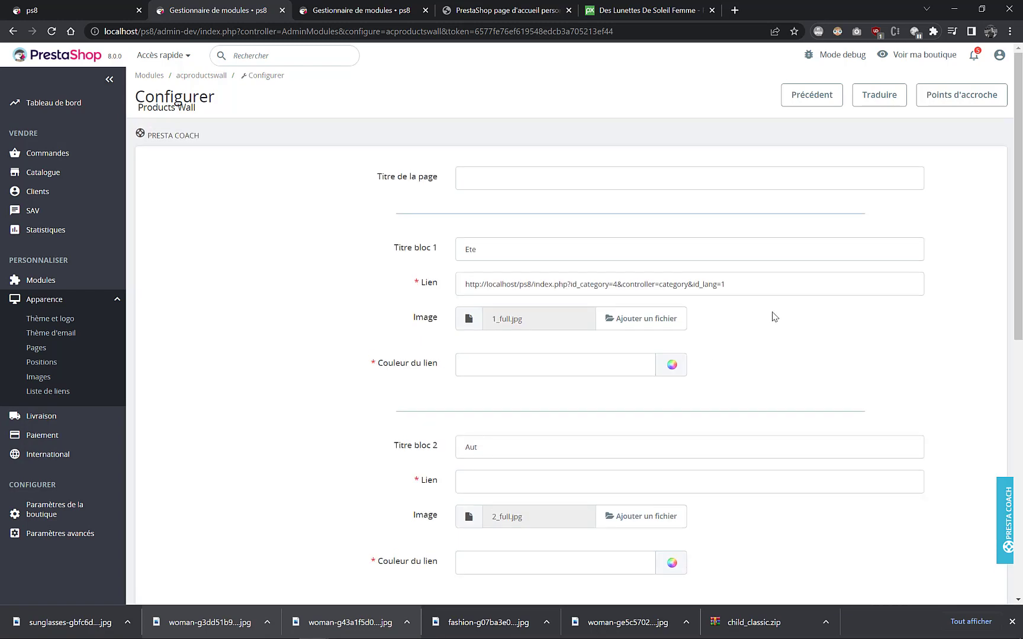
{"action": "left_click_drag", "start_coordinate": [753, 286], "coordinate": [450, 306]}
{"action": "key", "text": "ctrl+c"}
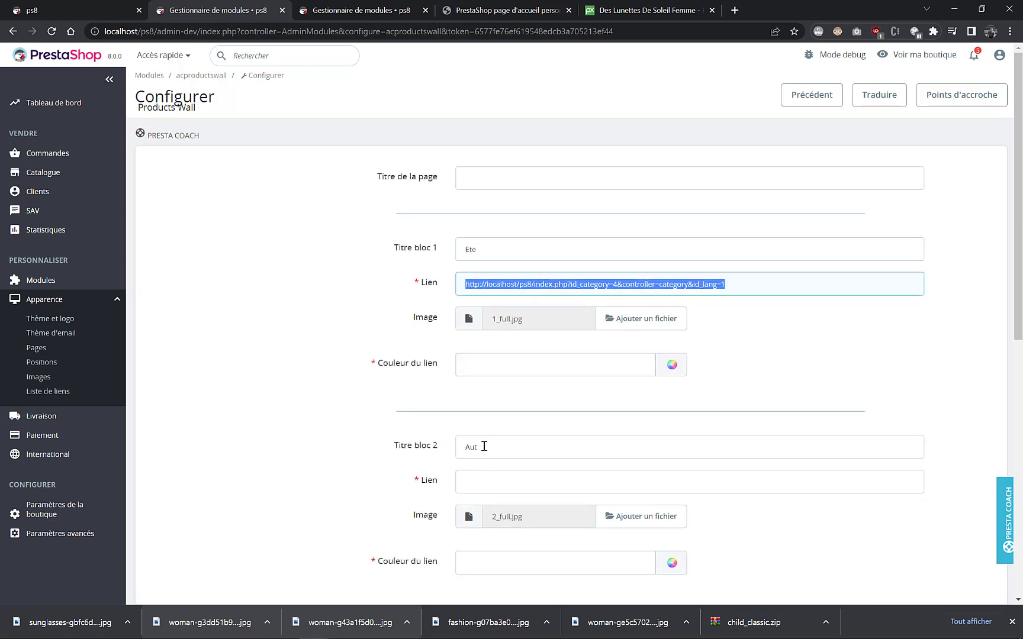
{"action": "scroll", "coordinate": [485, 447], "scroll_direction": "down", "scroll_amount": 2}
{"action": "left_click", "coordinate": [474, 358]}
{"action": "key", "text": "ctrl+v"}
{"action": "scroll", "coordinate": [472, 358], "scroll_direction": "down", "scroll_amount": 4}
{"action": "left_click", "coordinate": [488, 321]}
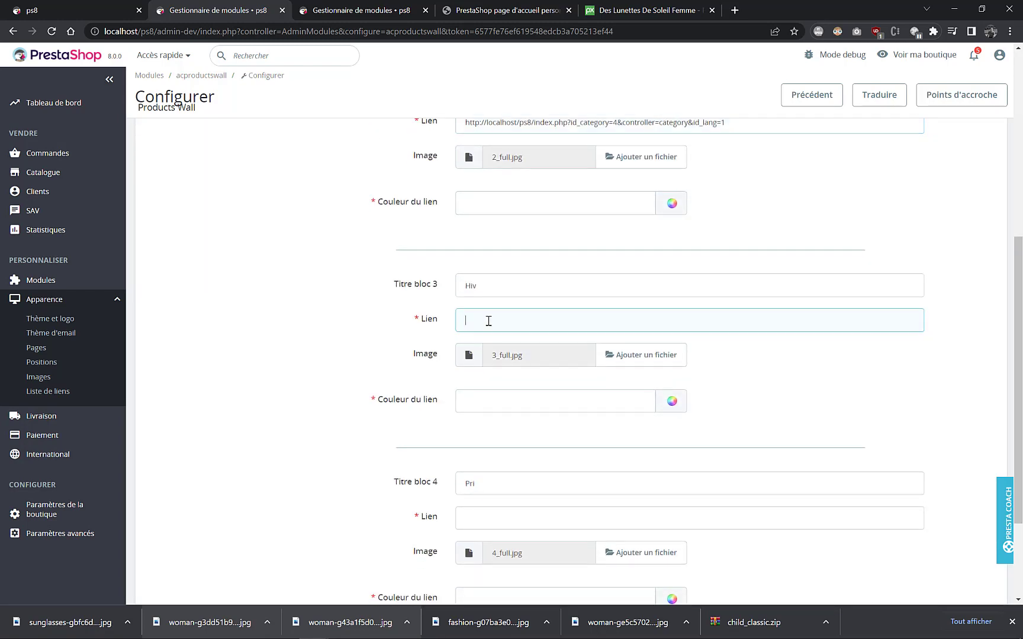
{"action": "key", "text": "ctrl+v"}
{"action": "scroll", "coordinate": [487, 343], "scroll_direction": "down", "scroll_amount": 3}
{"action": "left_click", "coordinate": [499, 395]}
{"action": "key", "text": "ctrl+v"}
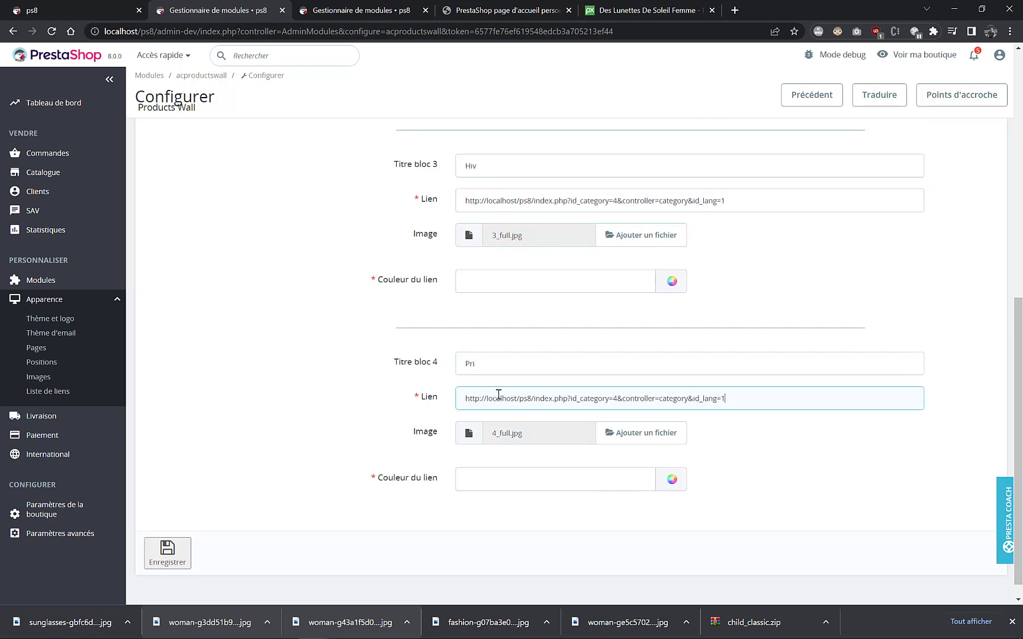
- Set the link colour of block 1 to light pink #ffded5 and of block 2 to light orange #ffe6cf
{"action": "scroll", "coordinate": [499, 395], "scroll_direction": "up", "scroll_amount": 8}
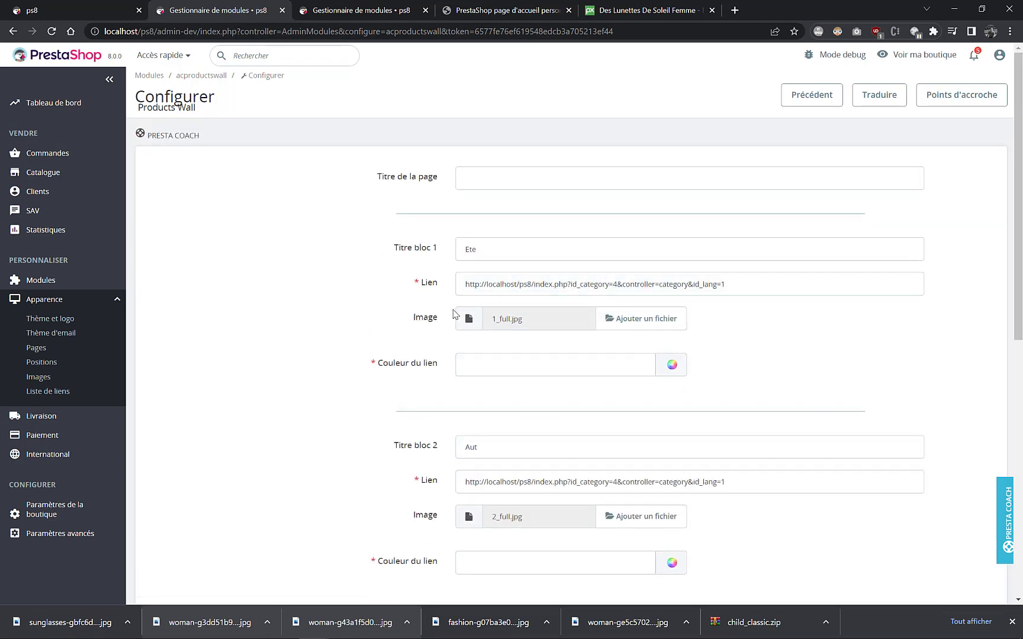
{"action": "left_click", "coordinate": [673, 373]}
{"action": "left_click", "coordinate": [664, 382]}
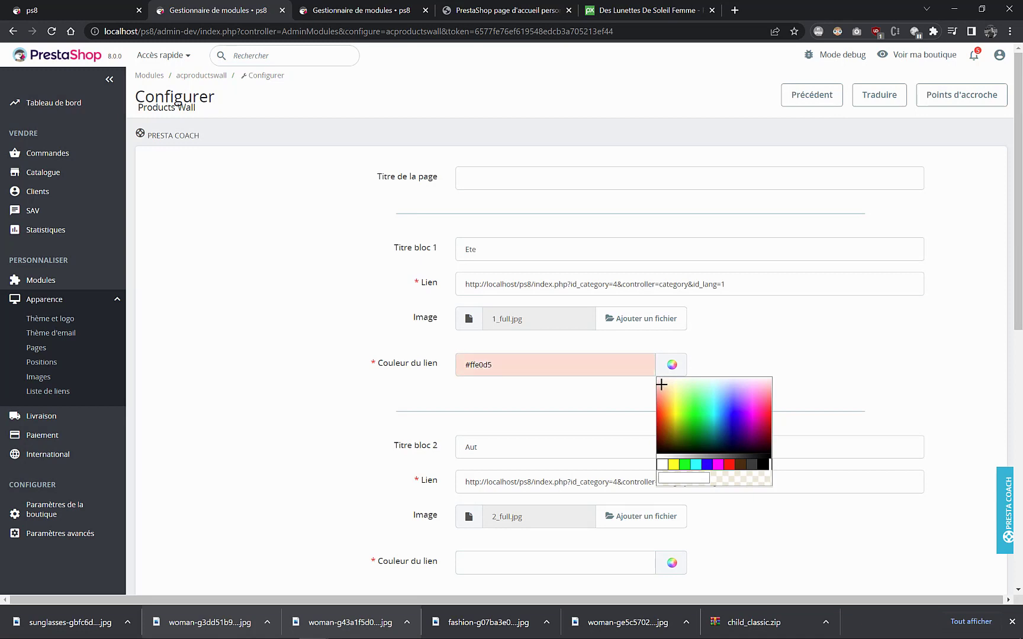
{"action": "left_click", "coordinate": [500, 356]}
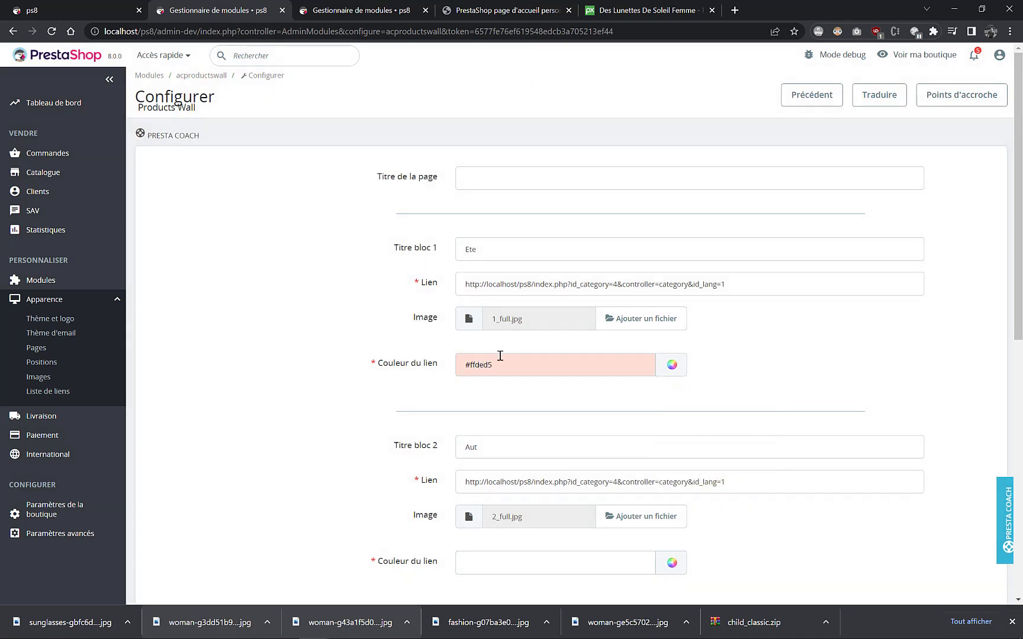
{"action": "scroll", "coordinate": [648, 387], "scroll_direction": "down", "scroll_amount": 2}
{"action": "left_click", "coordinate": [671, 442]}
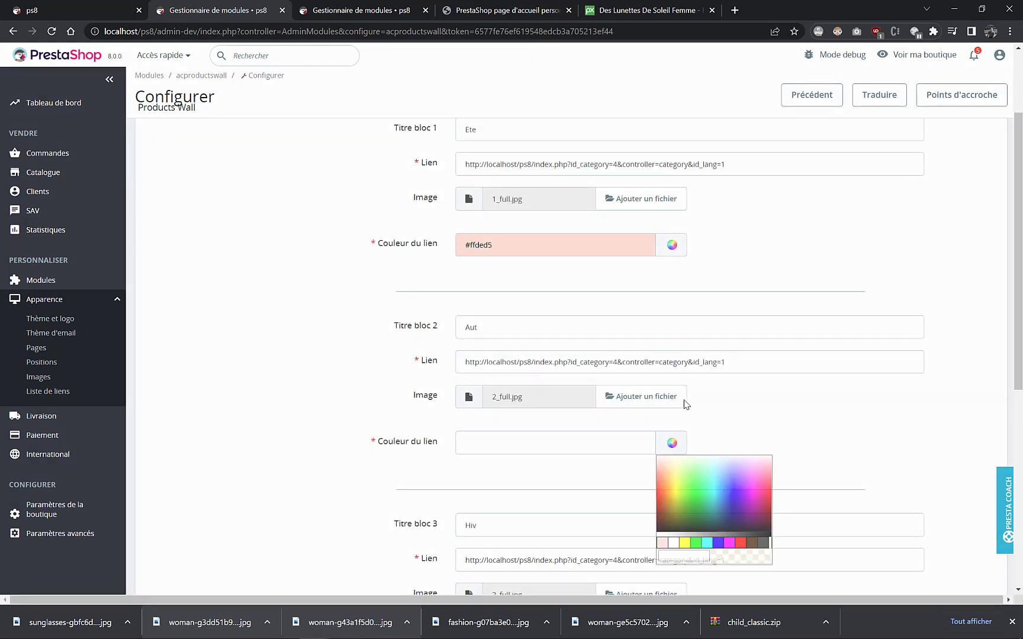
{"action": "mouse_move", "coordinate": [666, 469]}
{"action": "left_mouse_down"}
{"action": "mouse_move", "coordinate": [705, 464]}
{"action": "mouse_move", "coordinate": [704, 530]}
{"action": "mouse_move", "coordinate": [723, 500]}
{"action": "mouse_move", "coordinate": [663, 503]}
{"action": "mouse_move", "coordinate": [677, 490]}
{"action": "mouse_move", "coordinate": [672, 463]}
{"action": "mouse_move", "coordinate": [664, 465]}
{"action": "left_mouse_up"}
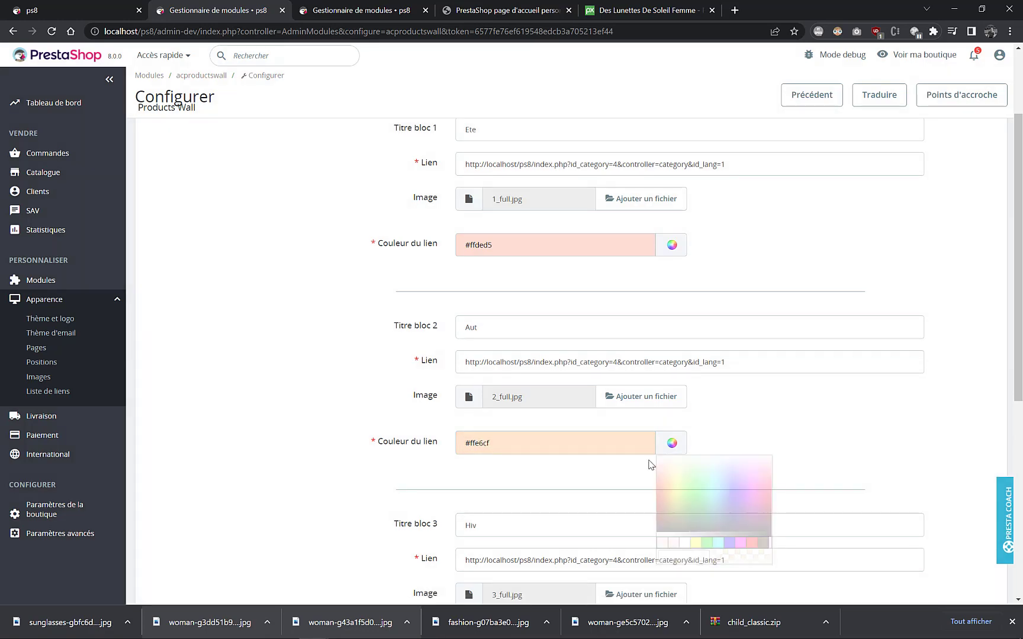
- Set the link colour of block 3 to pale cyan #dcfffa and of block 4 to pale violet #f6e9ff
{"action": "scroll", "coordinate": [577, 433], "scroll_direction": "down", "scroll_amount": 4}
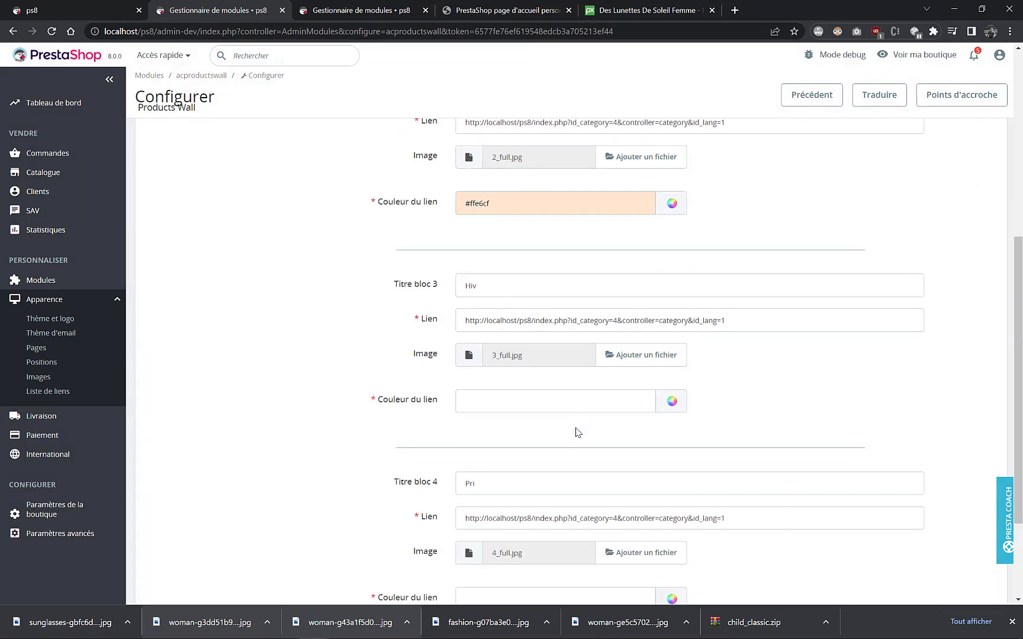
{"action": "left_click", "coordinate": [669, 405]}
{"action": "left_click", "coordinate": [712, 419]}
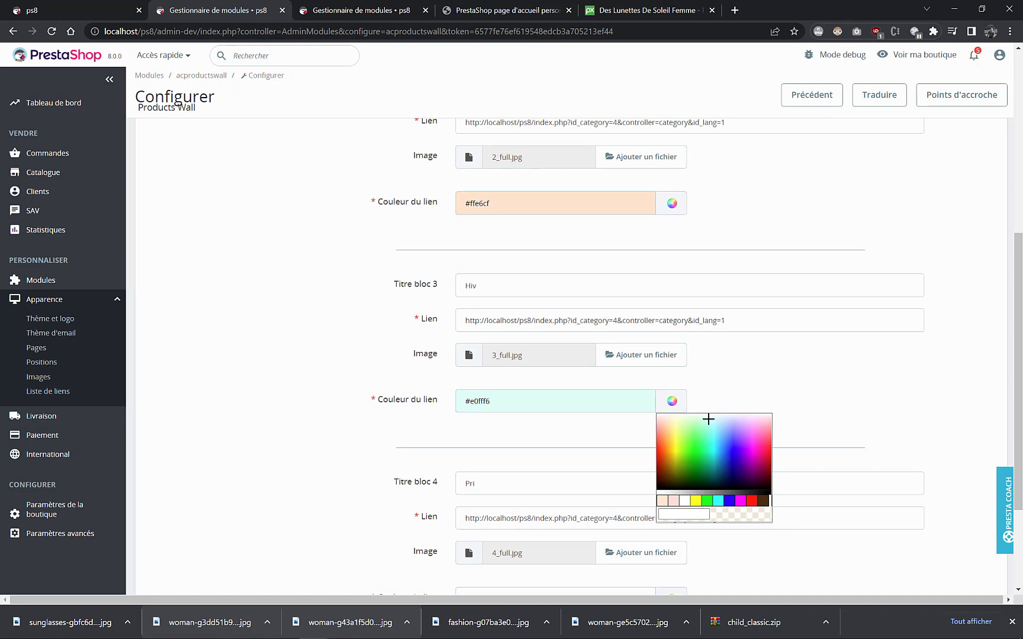
{"action": "left_click", "coordinate": [710, 421]}
{"action": "scroll", "coordinate": [543, 347], "scroll_direction": "down", "scroll_amount": 2}
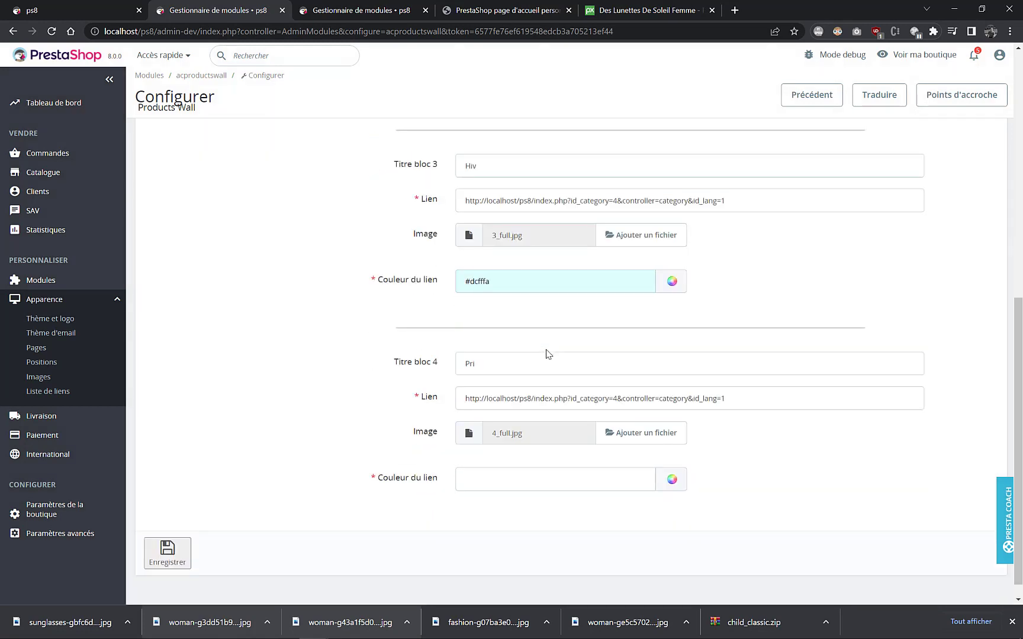
{"action": "left_click", "coordinate": [673, 484]}
{"action": "left_click_drag", "start_coordinate": [712, 495], "coordinate": [746, 497]}
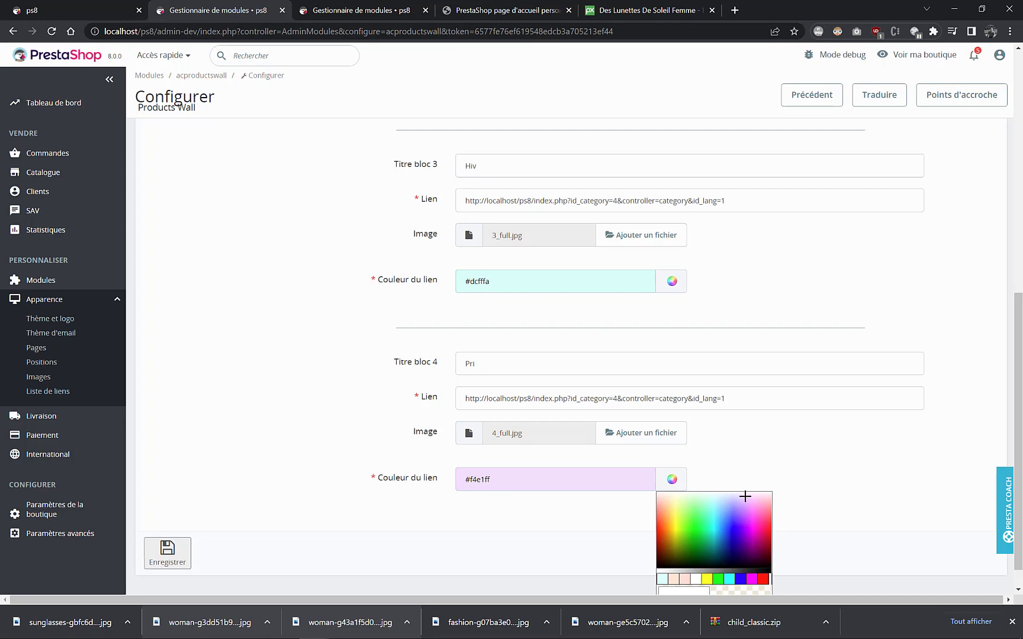
{"action": "left_click", "coordinate": [586, 398]}
{"action": "scroll", "coordinate": [571, 406], "scroll_direction": "down", "scroll_amount": 1}
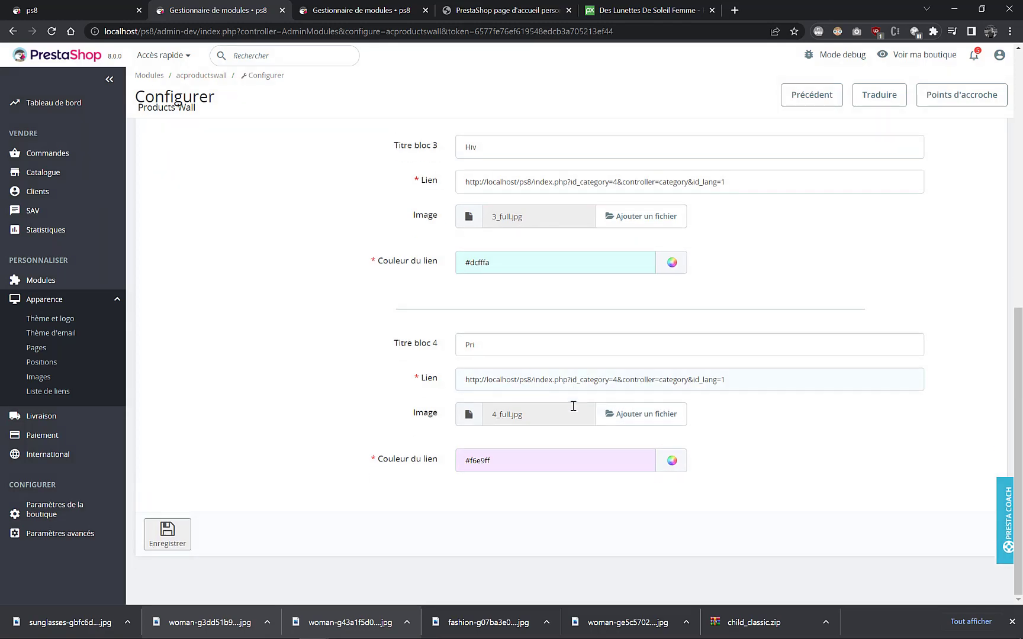
- Save the Products Wall settings and examine the four photo blocks and their coloured links on the storefront home page
{"action": "scroll", "coordinate": [572, 405], "scroll_direction": "up", "scroll_amount": 8}
{"action": "scroll", "coordinate": [572, 406], "scroll_direction": "down", "scroll_amount": 8}
{"action": "left_click", "coordinate": [170, 533]}
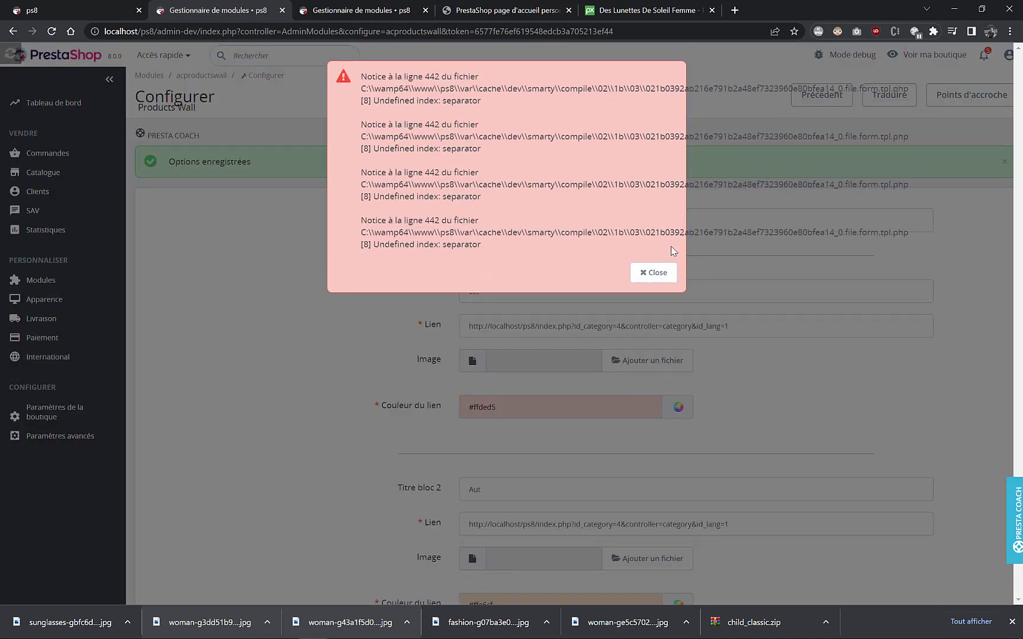
{"action": "left_click", "coordinate": [656, 273]}
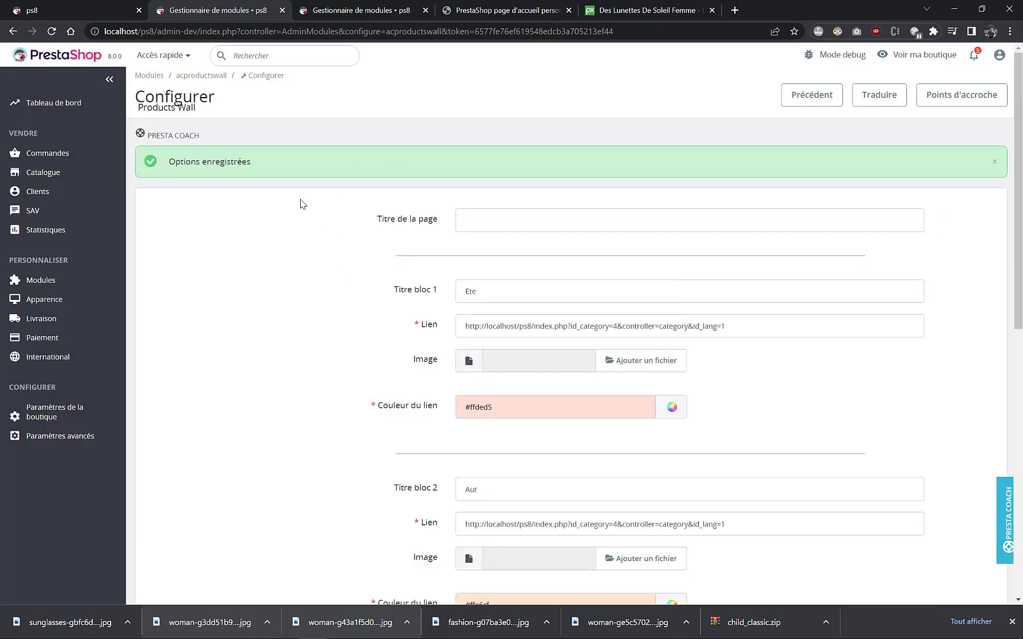
{"action": "left_click", "coordinate": [108, 16]}
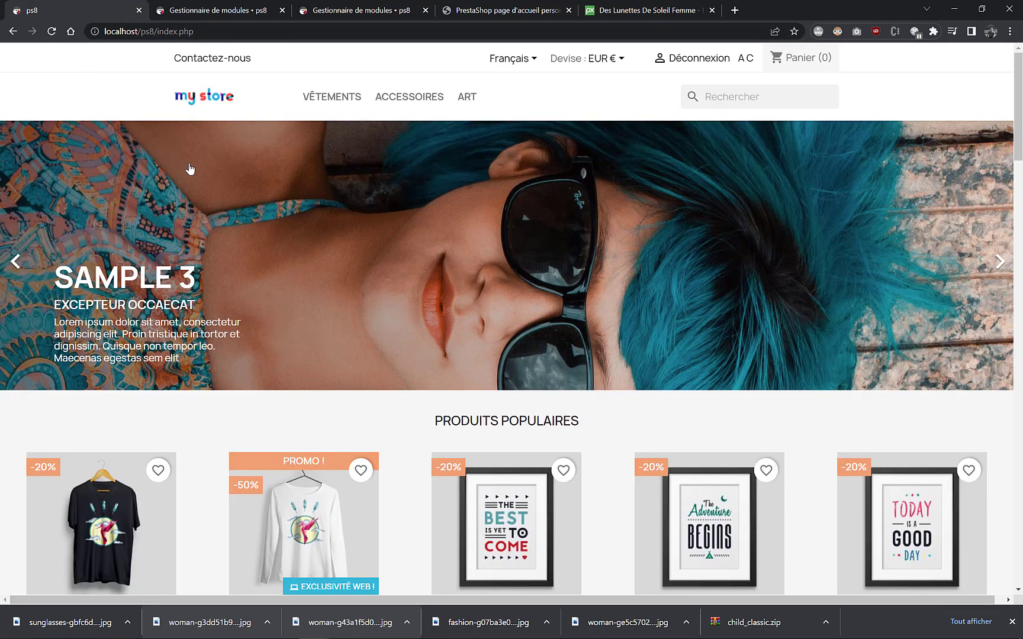
{"action": "scroll", "coordinate": [251, 188], "scroll_direction": "down", "scroll_amount": 20}
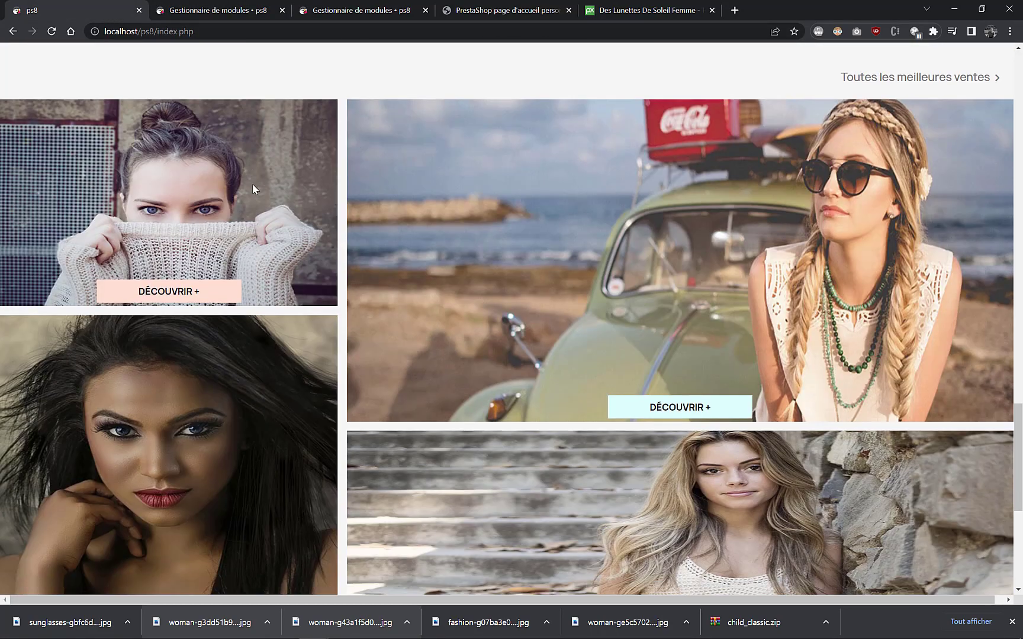
{"action": "scroll", "coordinate": [291, 172], "scroll_direction": "down", "scroll_amount": 2}
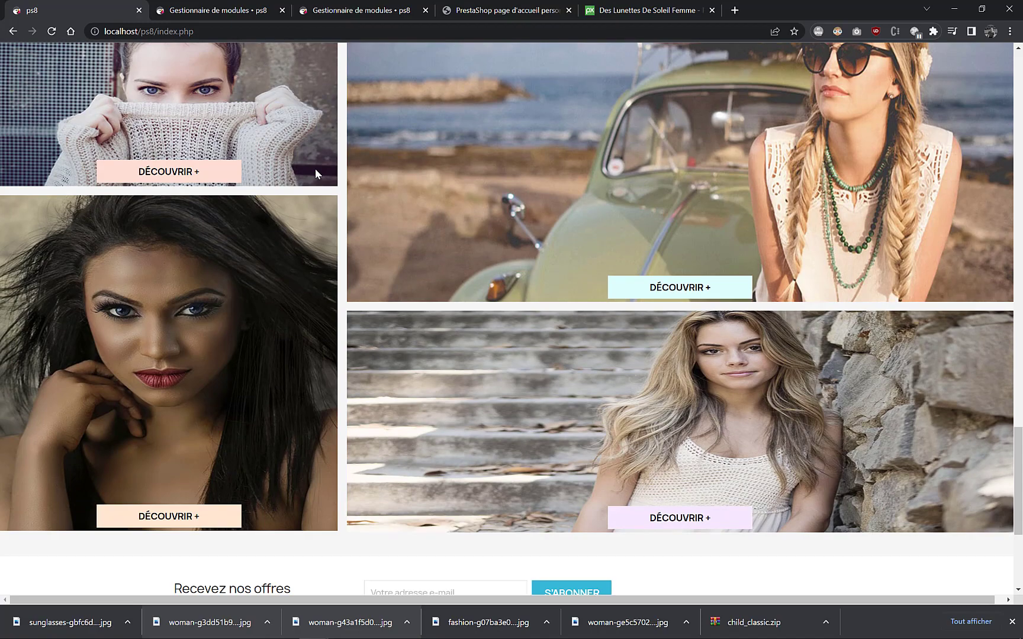
- Examine the Products Wall's place among the other home page sections, from the best sellers up to the carousel
{"action": "scroll", "coordinate": [319, 172], "scroll_direction": "up", "scroll_amount": 4}
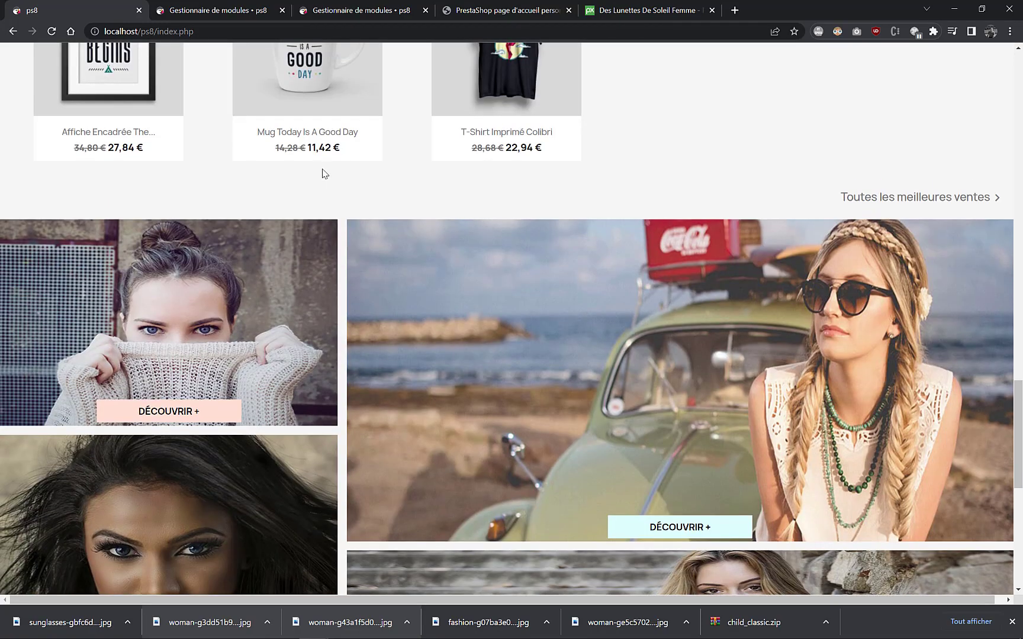
{"action": "scroll", "coordinate": [328, 171], "scroll_direction": "down", "scroll_amount": 8}
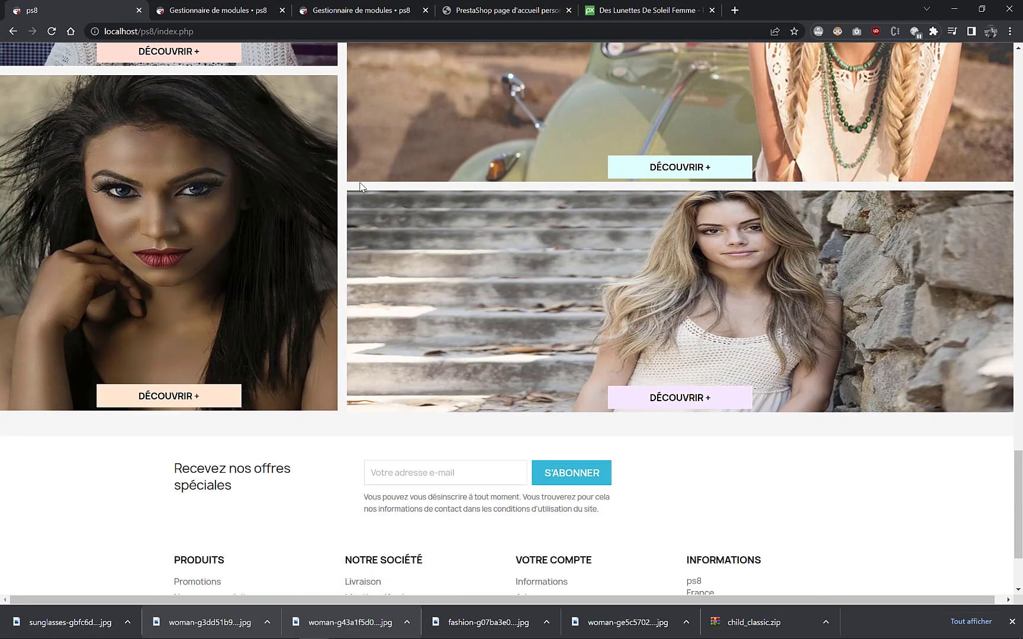
{"action": "scroll", "coordinate": [361, 187], "scroll_direction": "up", "scroll_amount": 3}
{"action": "scroll", "coordinate": [361, 187], "scroll_direction": "up", "scroll_amount": 5}
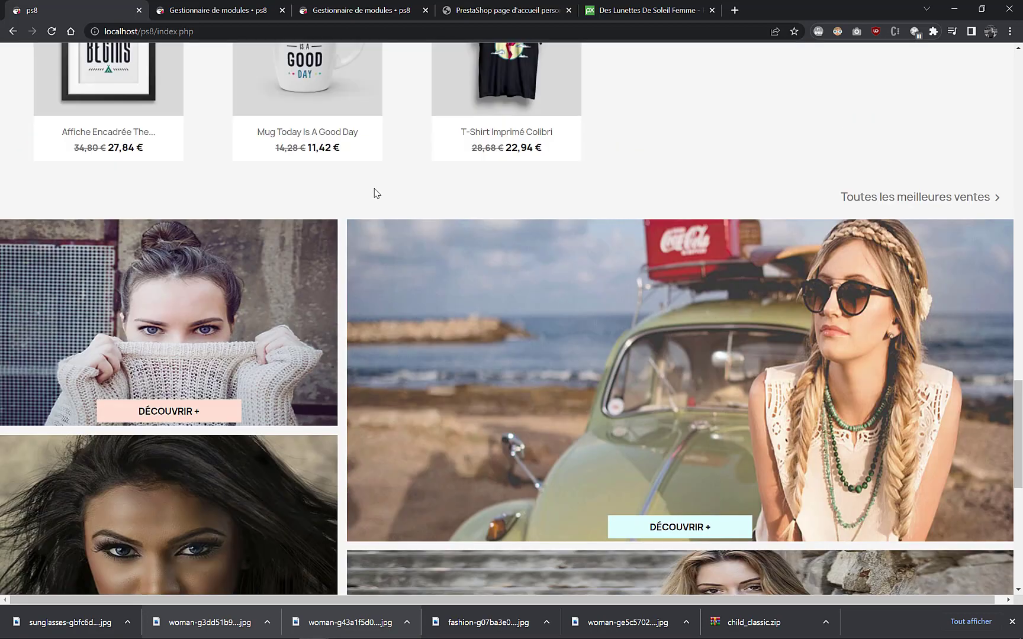
{"action": "scroll", "coordinate": [374, 192], "scroll_direction": "down", "scroll_amount": 4}
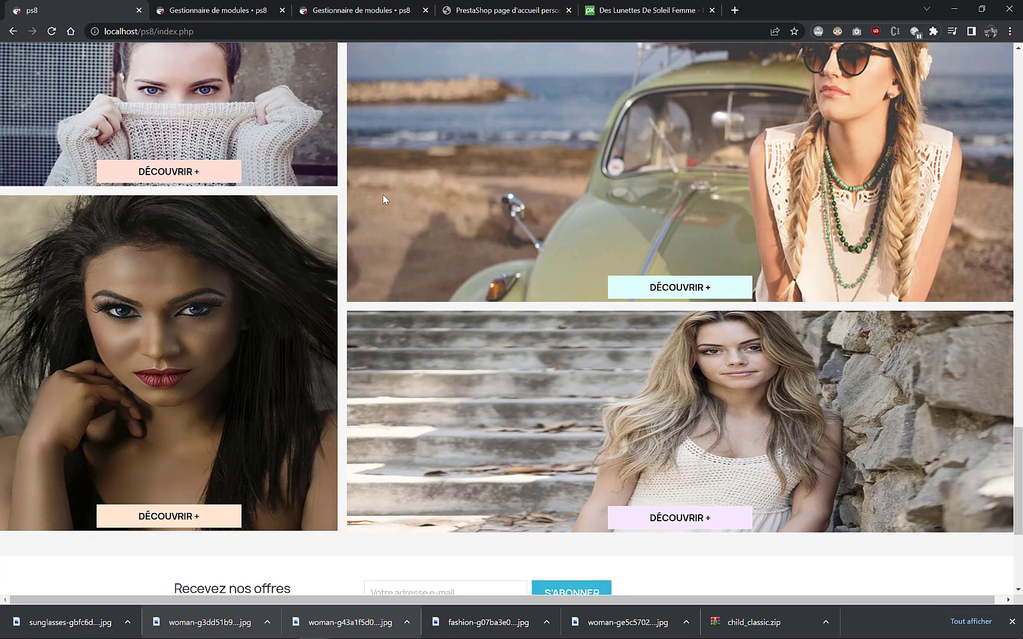
{"action": "scroll", "coordinate": [452, 235], "scroll_direction": "up", "scroll_amount": 4}
{"action": "scroll", "coordinate": [415, 249], "scroll_direction": "down", "scroll_amount": 4}
{"action": "scroll", "coordinate": [627, 377], "scroll_direction": "down", "scroll_amount": 4}
{"action": "scroll", "coordinate": [604, 360], "scroll_direction": "up", "scroll_amount": 12}
{"action": "scroll", "coordinate": [601, 360], "scroll_direction": "up", "scroll_amount": 10}
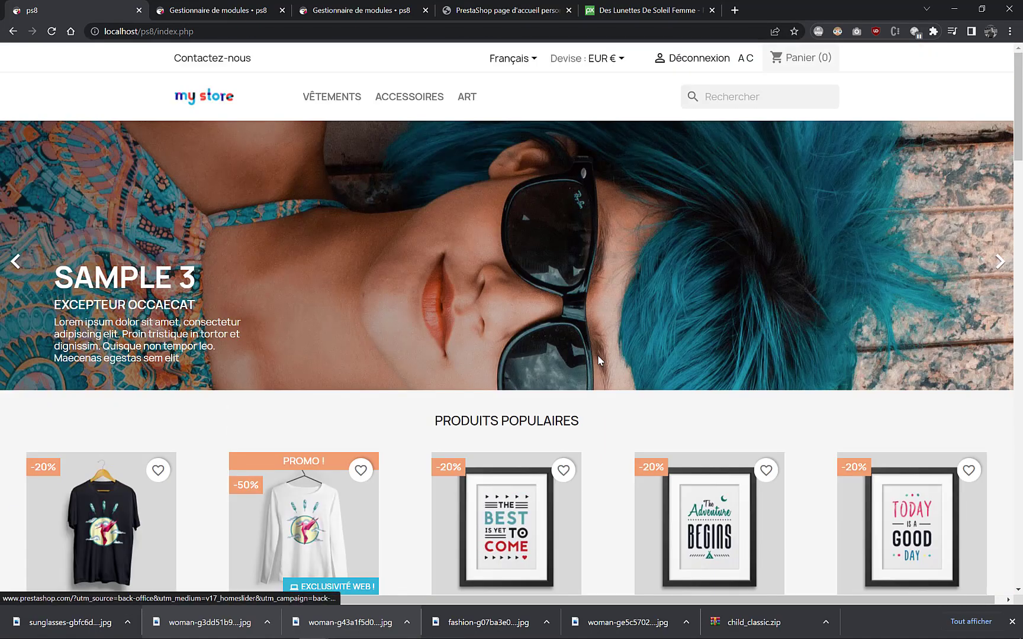
- Move the Products Wall module to position 2 in the displayHome hook, directly after Carrousel
{"action": "left_click", "coordinate": [240, 15]}
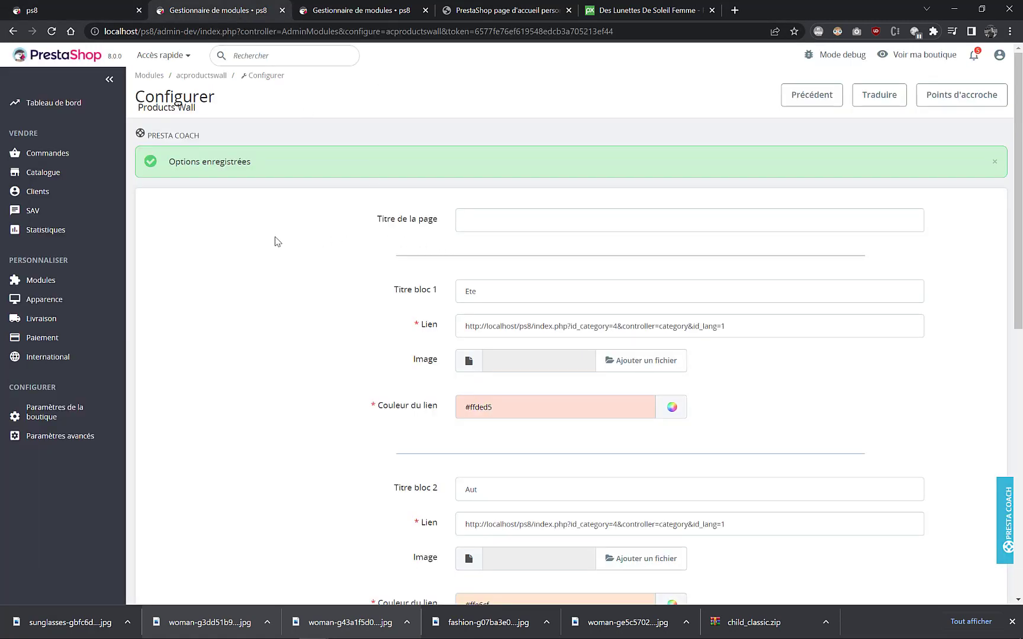
{"action": "mouse_move", "coordinate": [82, 301]}
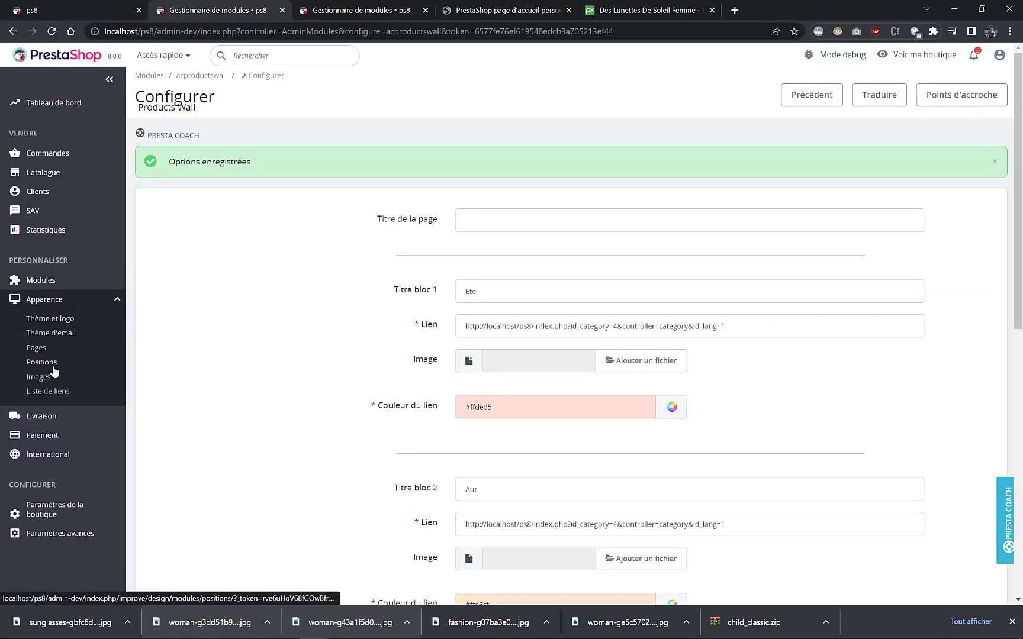
{"action": "left_click", "coordinate": [60, 377]}
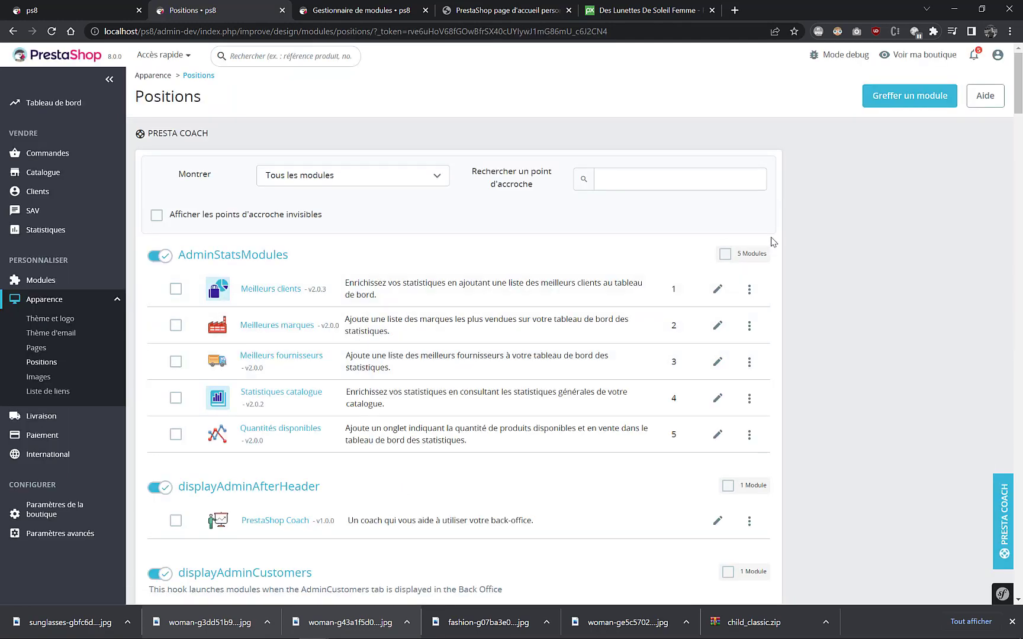
{"action": "scroll", "coordinate": [530, 288], "scroll_direction": "down", "scroll_amount": 20}
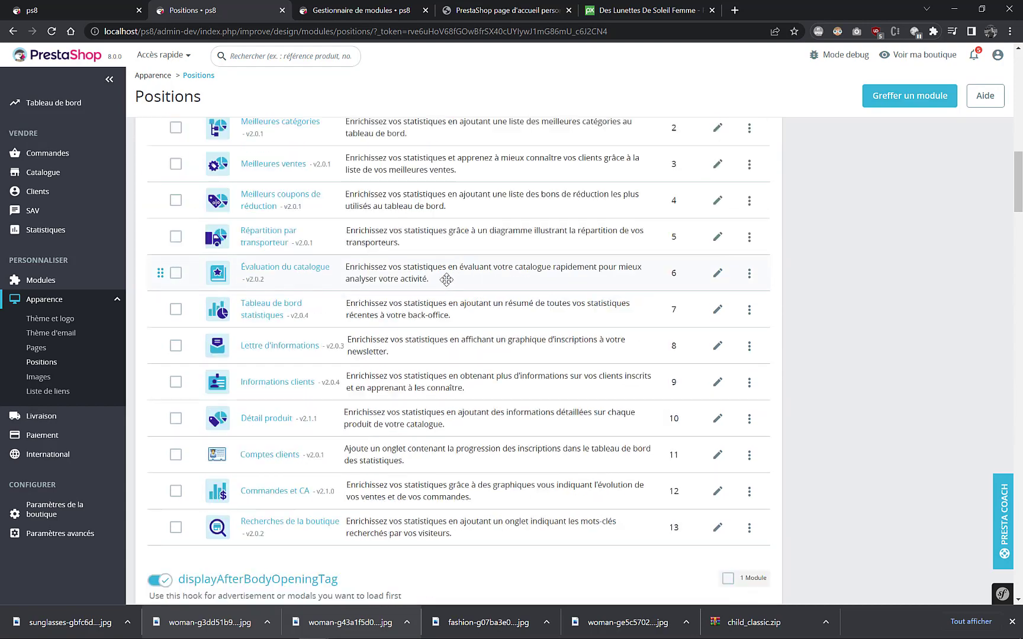
{"action": "scroll", "coordinate": [428, 286], "scroll_direction": "down", "scroll_amount": 20}
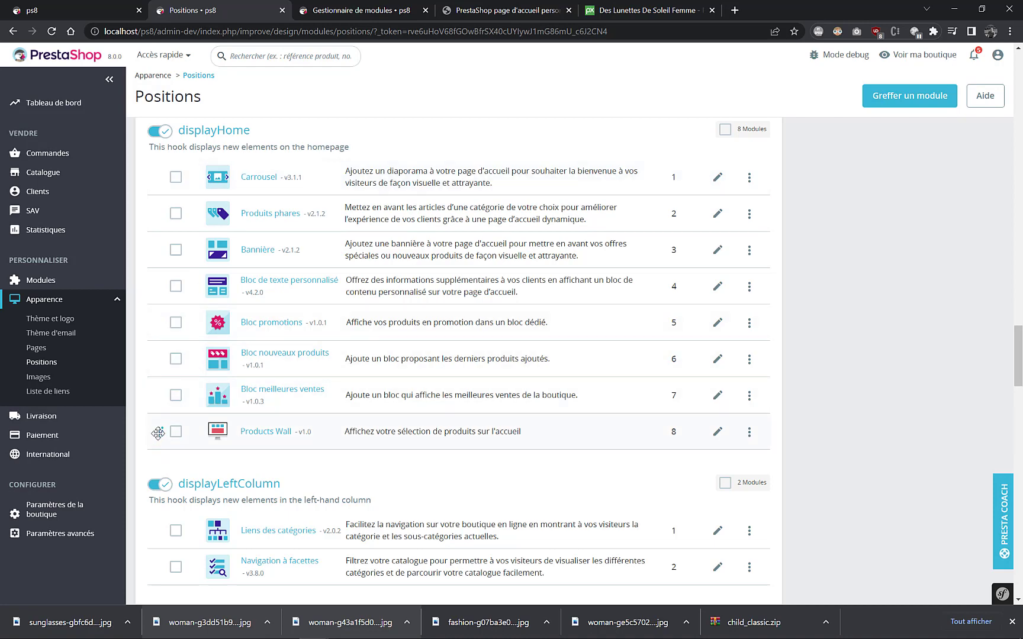
{"action": "left_click_drag", "start_coordinate": [155, 427], "coordinate": [152, 210]}
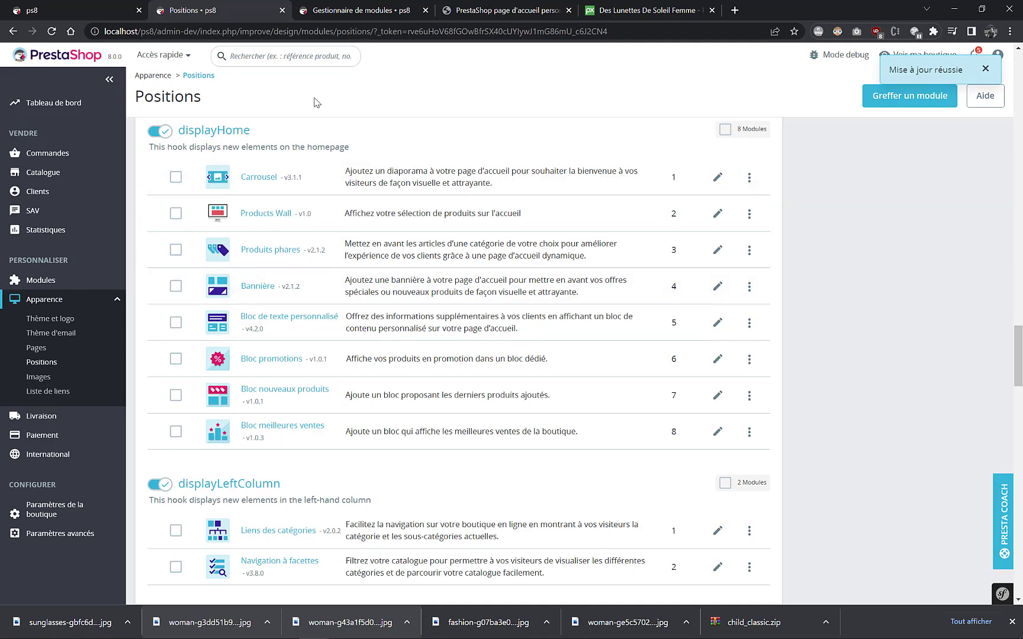
- Reload the storefront home page and examine how the Products Wall sits between the carousel and the popular products
{"action": "left_click", "coordinate": [78, 9]}
{"action": "key", "text": "F5"}
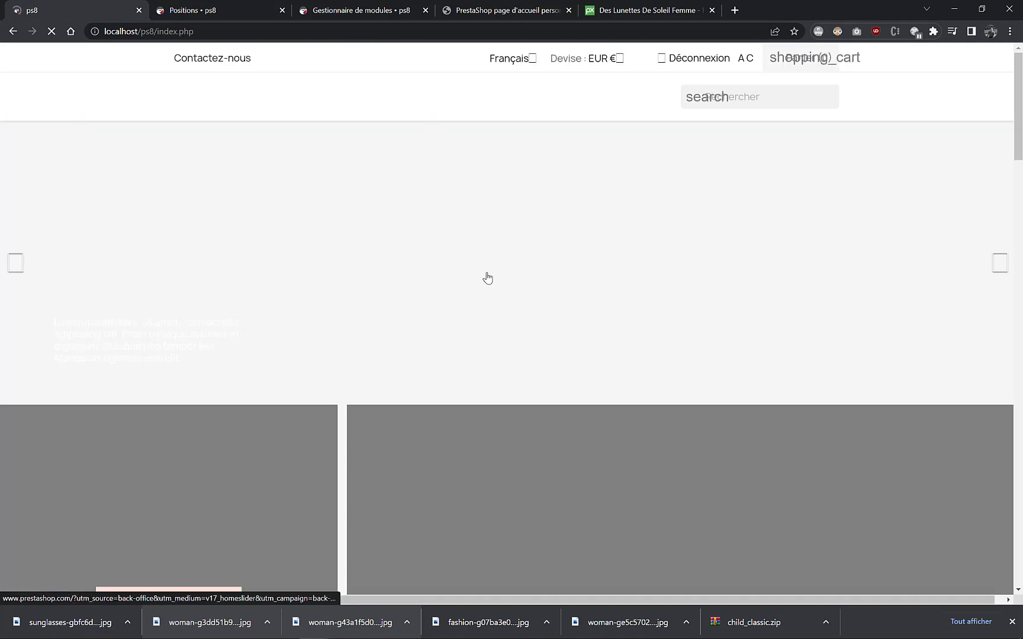
{"action": "scroll", "coordinate": [486, 265], "scroll_direction": "down", "scroll_amount": 6}
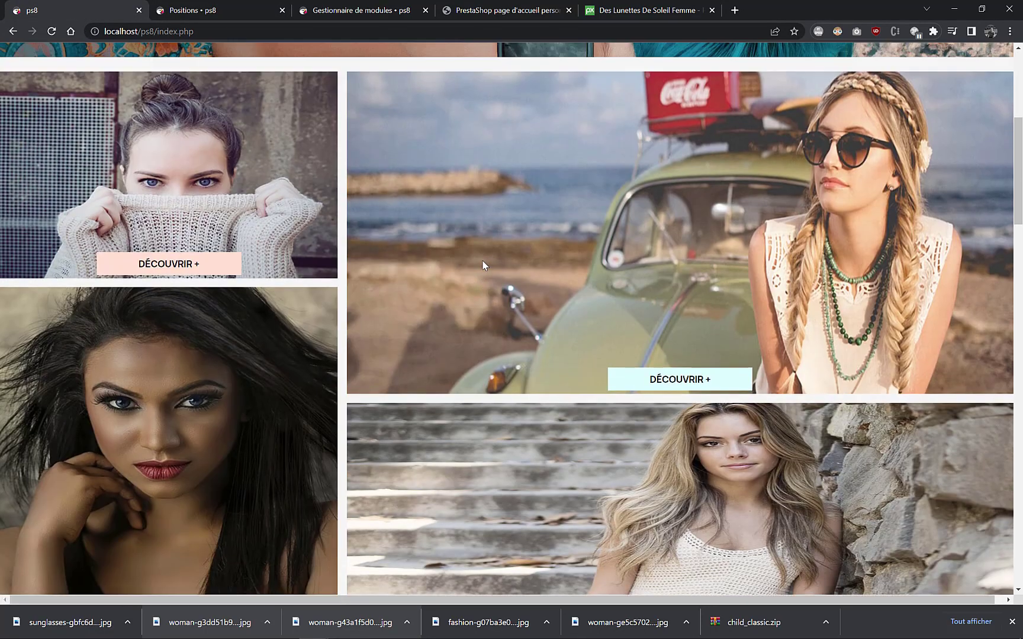
{"action": "scroll", "coordinate": [483, 265], "scroll_direction": "up", "scroll_amount": 6}
{"action": "scroll", "coordinate": [484, 265], "scroll_direction": "down", "scroll_amount": 8}
{"action": "scroll", "coordinate": [483, 265], "scroll_direction": "up", "scroll_amount": 4}
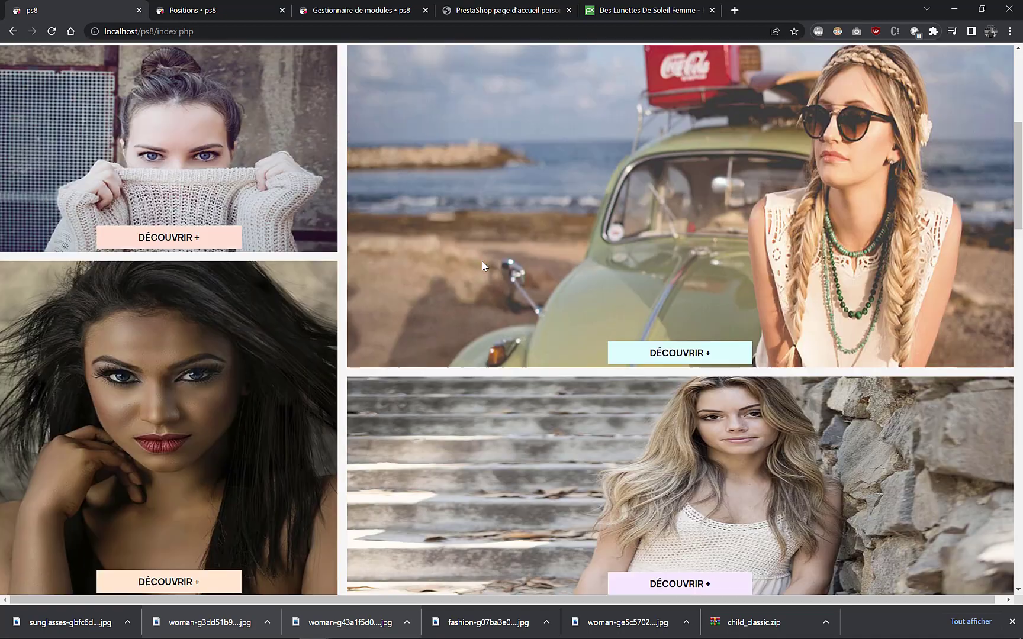
{"action": "scroll", "coordinate": [482, 262], "scroll_direction": "up", "scroll_amount": 2}
{"action": "scroll", "coordinate": [482, 261], "scroll_direction": "down", "scroll_amount": 4}
{"action": "scroll", "coordinate": [482, 261], "scroll_direction": "down", "scroll_amount": 2}
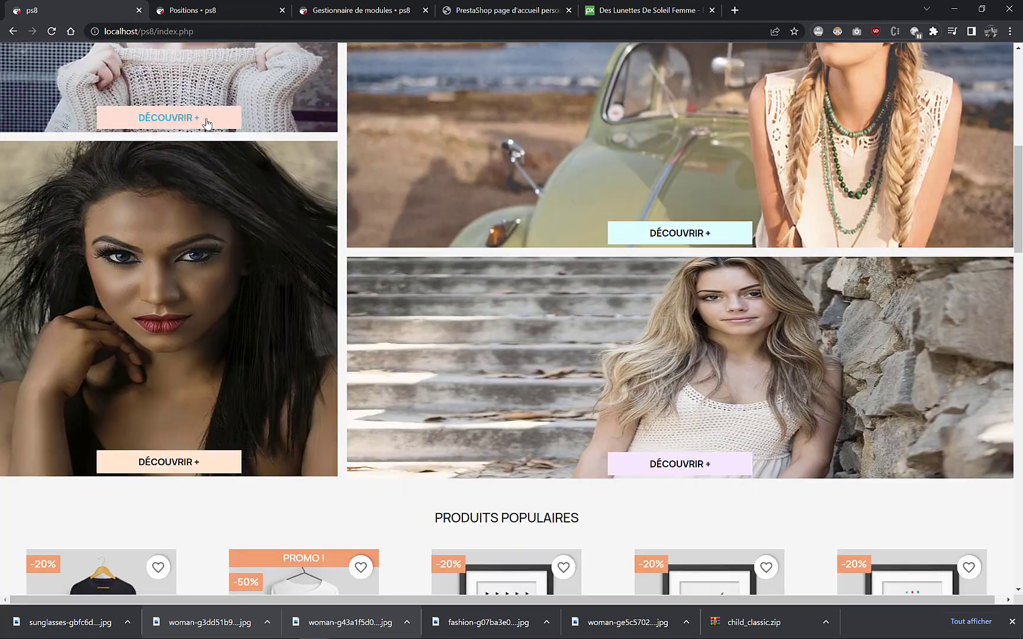
{"action": "scroll", "coordinate": [610, 418], "scroll_direction": "up", "scroll_amount": 2}
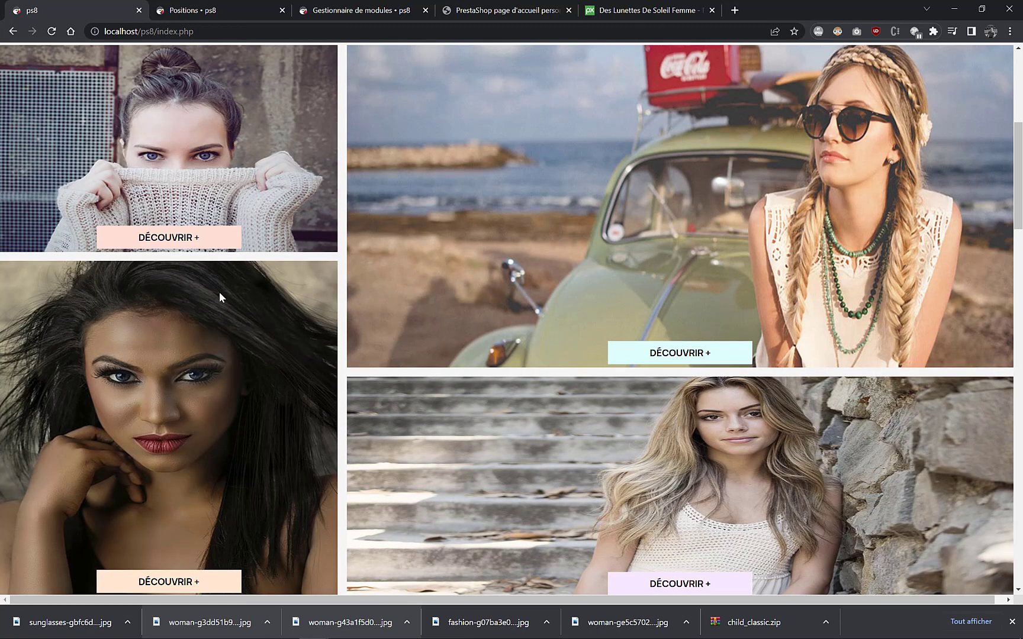
- Test block 1's DÉCOUVRIR + link, return to the home page and review the product sections below the wall
{"action": "left_click", "coordinate": [190, 239]}
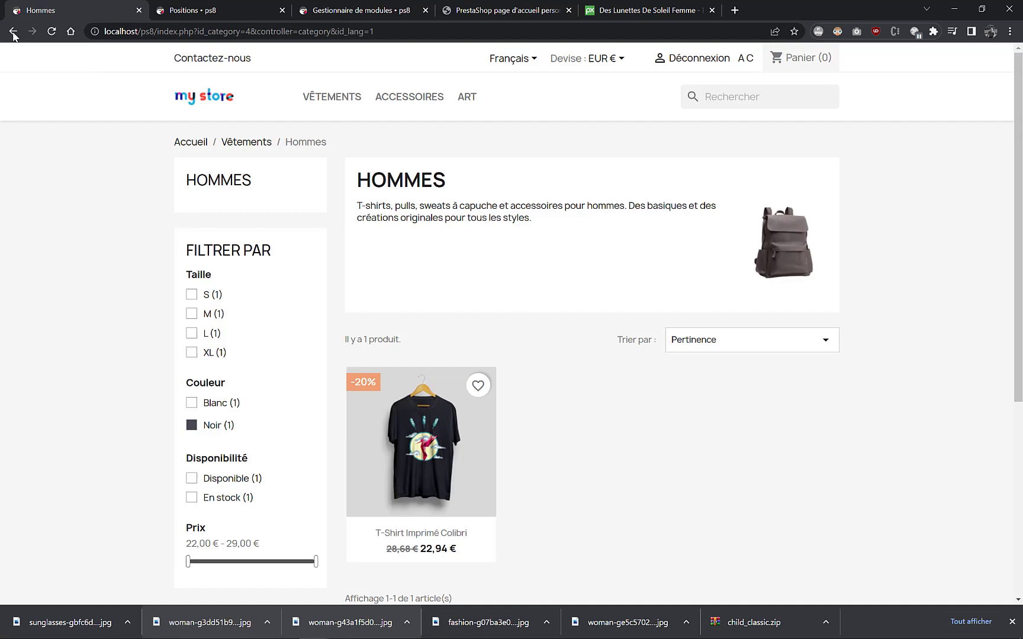
{"action": "left_click", "coordinate": [13, 32]}
{"action": "scroll", "coordinate": [362, 207], "scroll_direction": "down", "scroll_amount": 8}
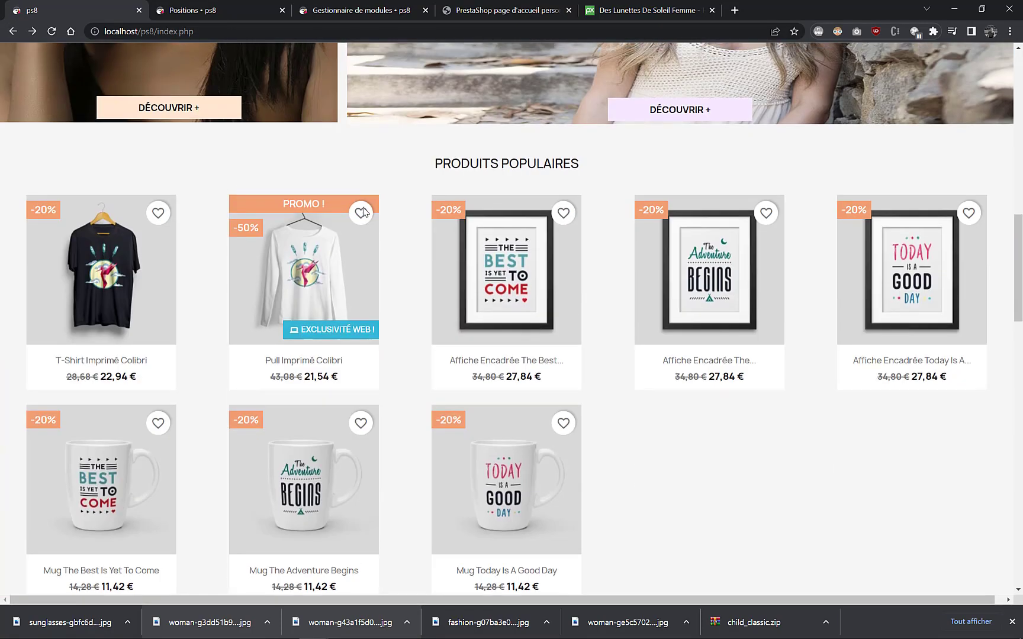
{"action": "scroll", "coordinate": [362, 212], "scroll_direction": "down", "scroll_amount": 10}
{"action": "scroll", "coordinate": [383, 263], "scroll_direction": "up", "scroll_amount": 15}
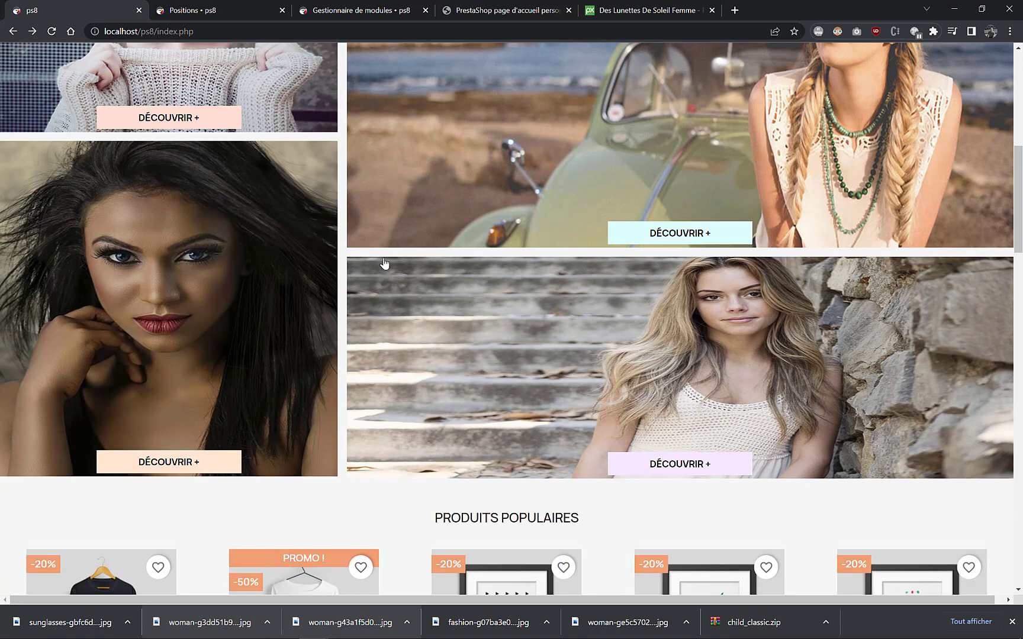
- Inspect block 4's image element in the developer tools, then close them and view the block again
{"action": "right_click", "coordinate": [376, 287]}
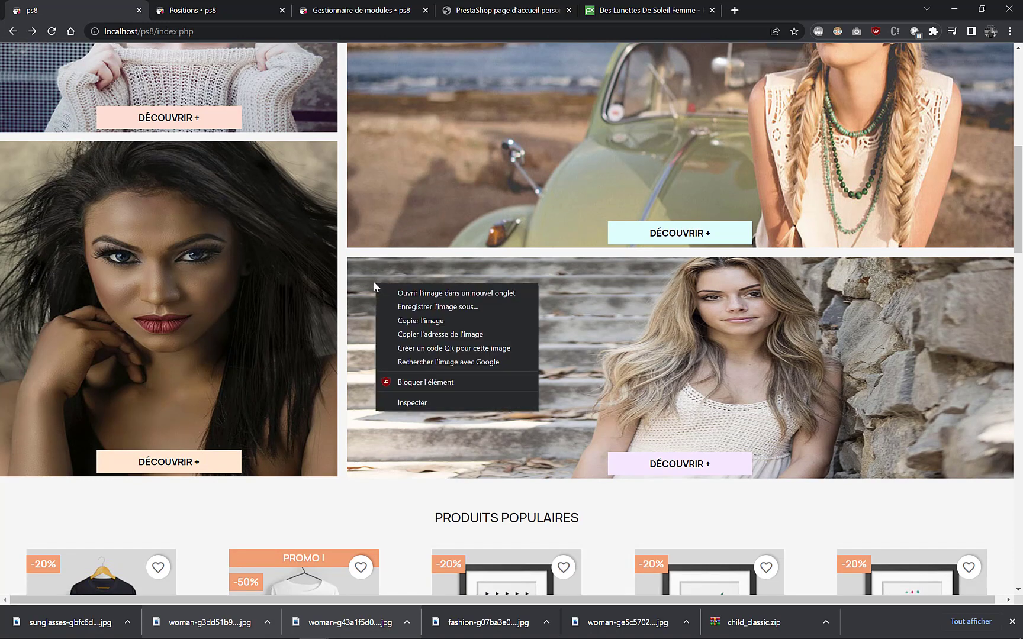
{"action": "left_click", "coordinate": [410, 404]}
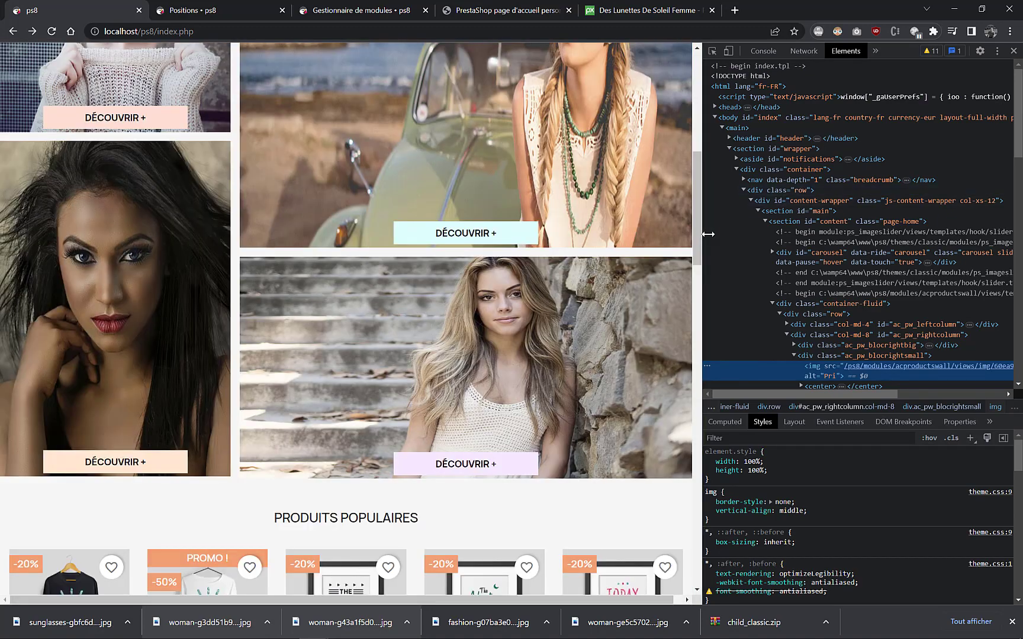
{"action": "mouse_move", "coordinate": [699, 234]}
{"action": "left_mouse_down"}
{"action": "mouse_move", "coordinate": [734, 235]}
{"action": "mouse_move", "coordinate": [710, 235]}
{"action": "left_mouse_up"}
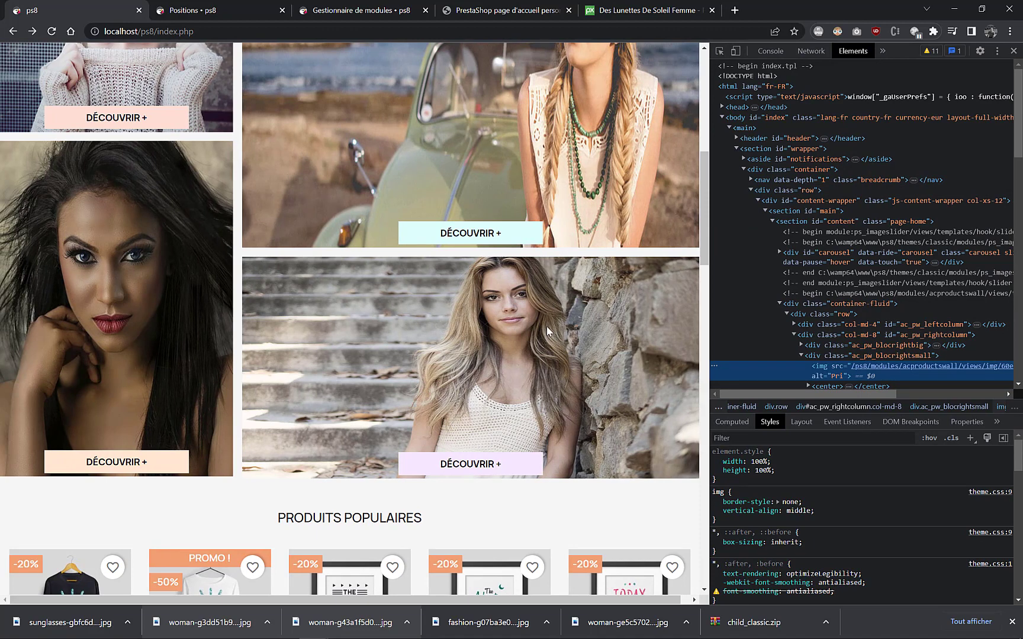
{"action": "key", "text": "F12"}
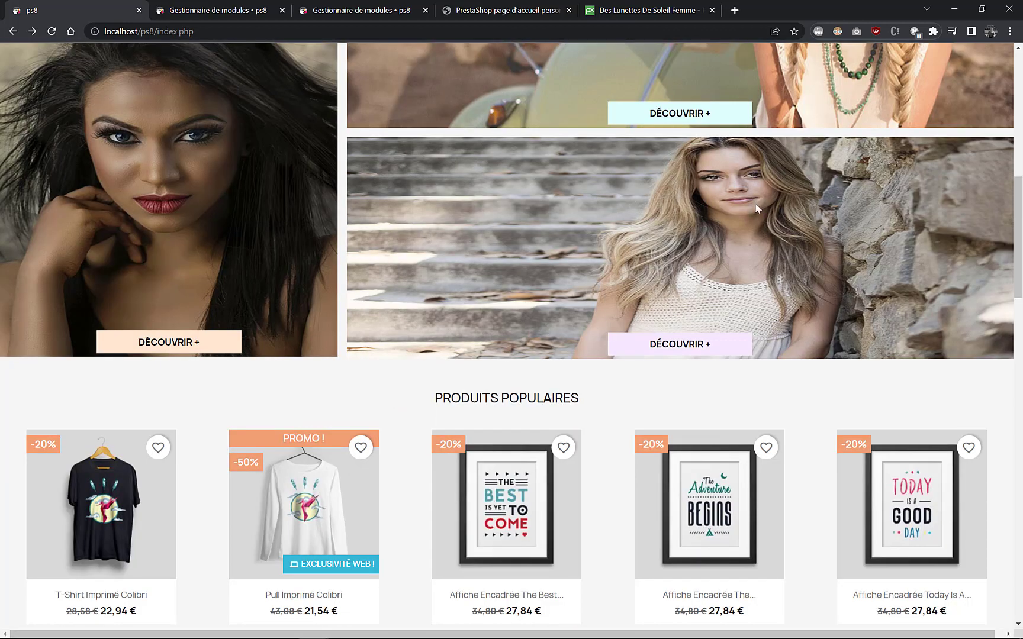
{"action": "scroll", "coordinate": [727, 244], "scroll_direction": "up", "scroll_amount": 2}
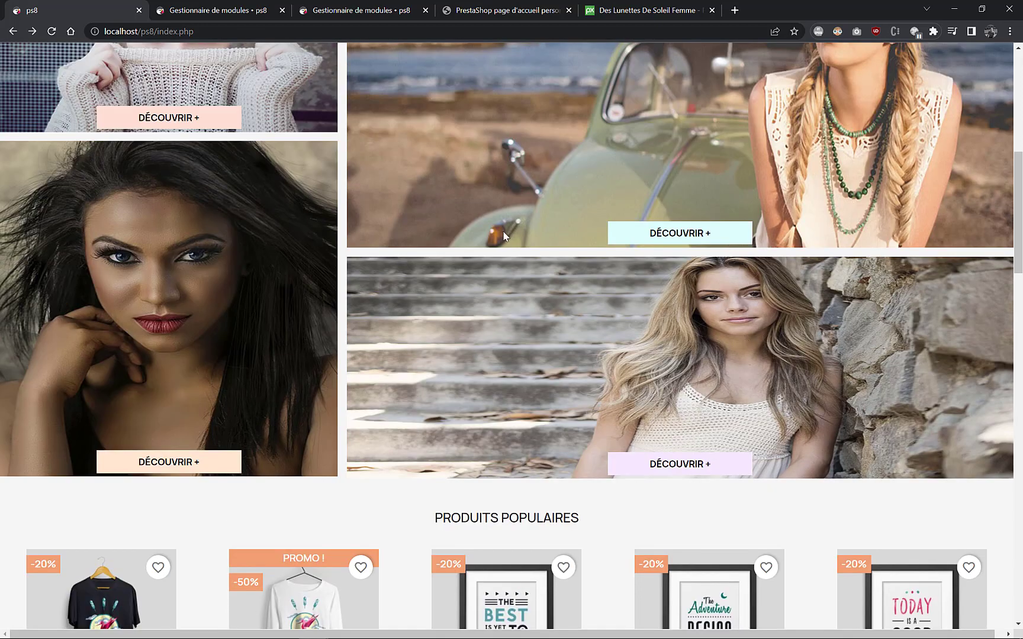
- Replace block 4's image with 4_full_2.jpg in the Products Wall configuration, save it and dismiss the notices
{"action": "left_click", "coordinate": [216, 10]}
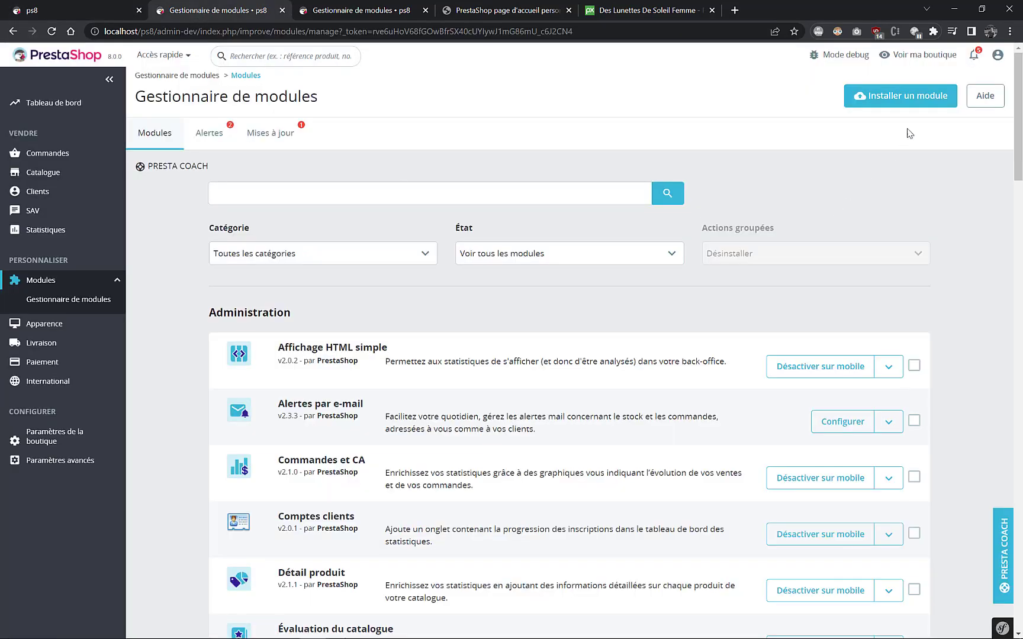
{"action": "scroll", "coordinate": [727, 296], "scroll_direction": "down", "scroll_amount": 10}
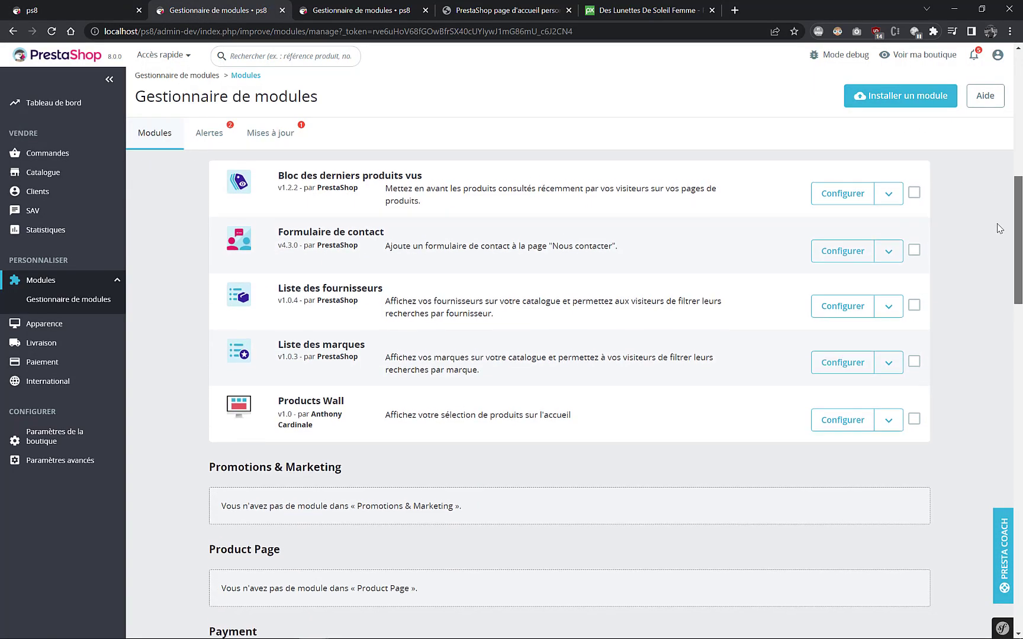
{"action": "left_click", "coordinate": [853, 417]}
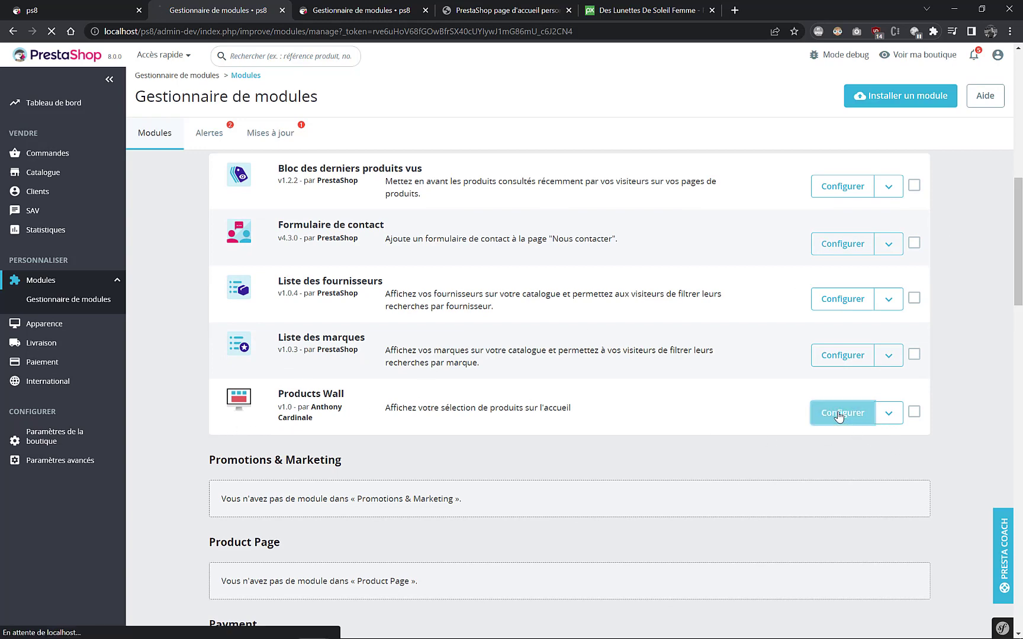
{"action": "scroll", "coordinate": [676, 304], "scroll_direction": "down", "scroll_amount": 8}
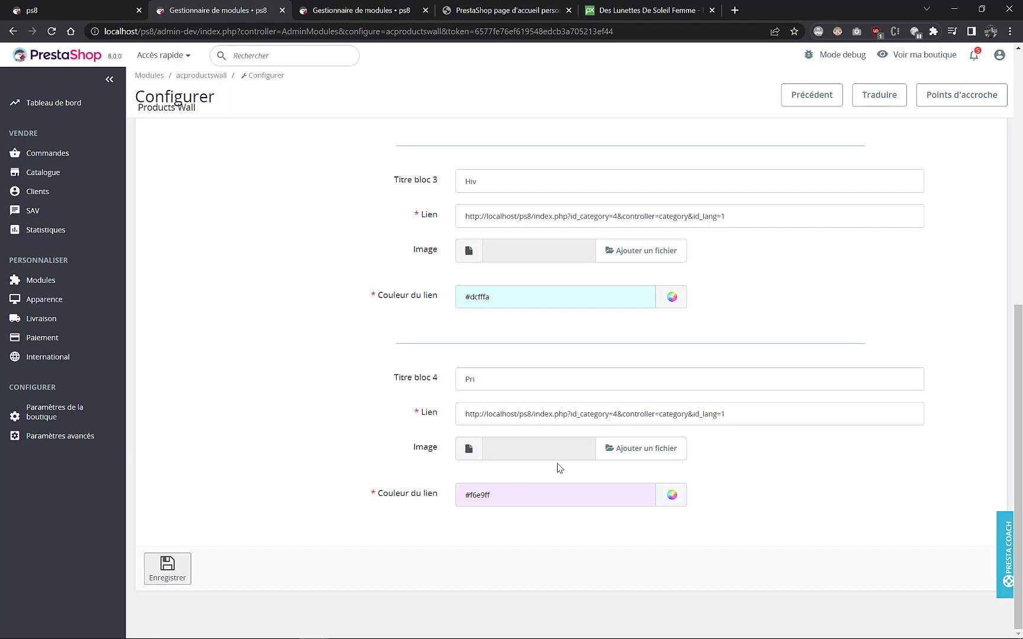
{"action": "left_click", "coordinate": [641, 449]}
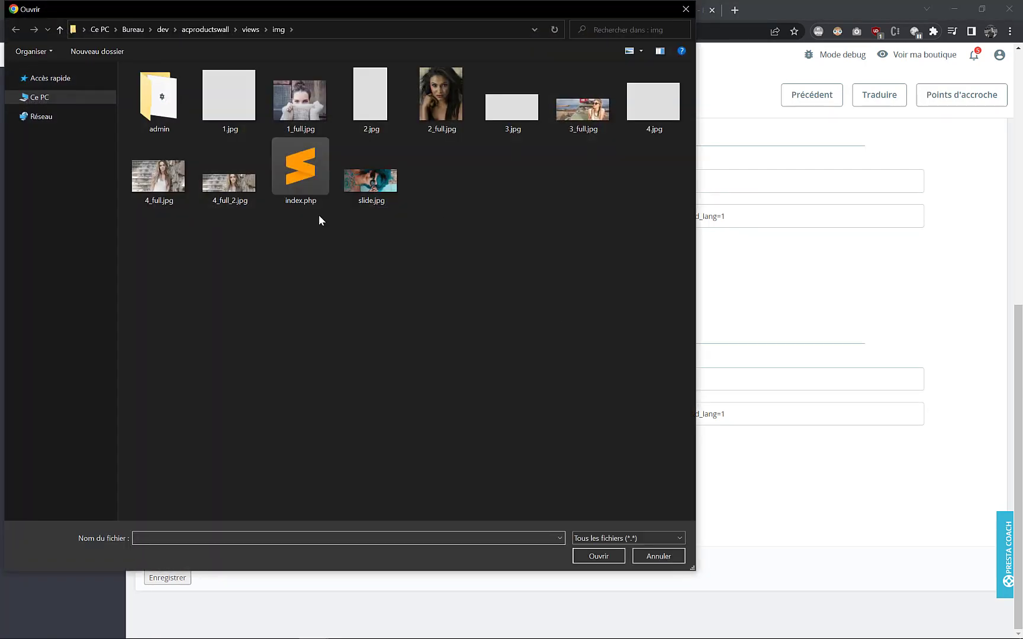
{"action": "double_click", "coordinate": [216, 180]}
{"action": "left_click", "coordinate": [167, 569]}
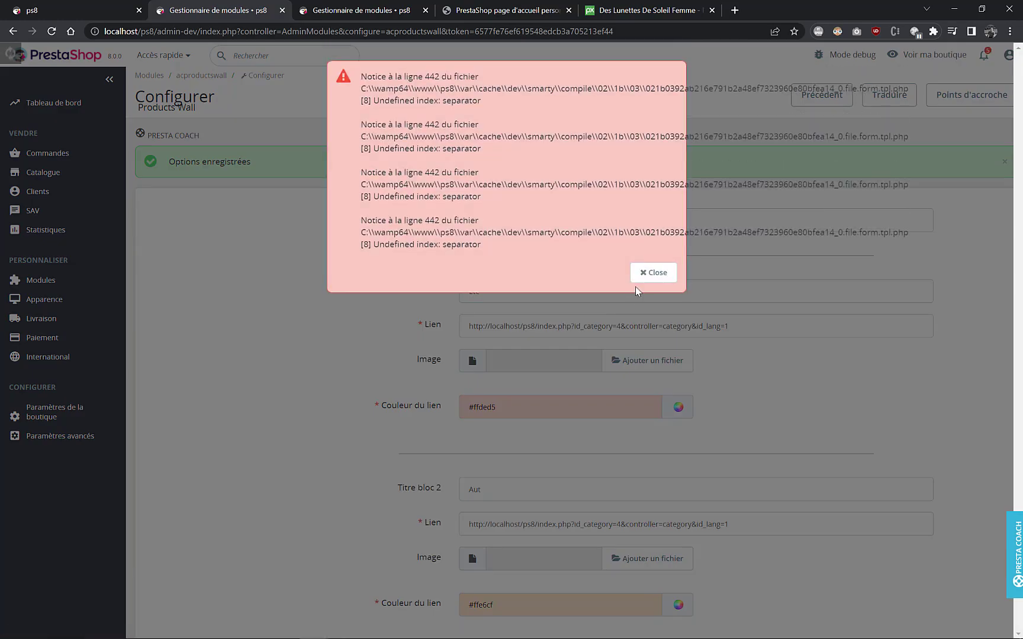
{"action": "left_click", "coordinate": [649, 272]}
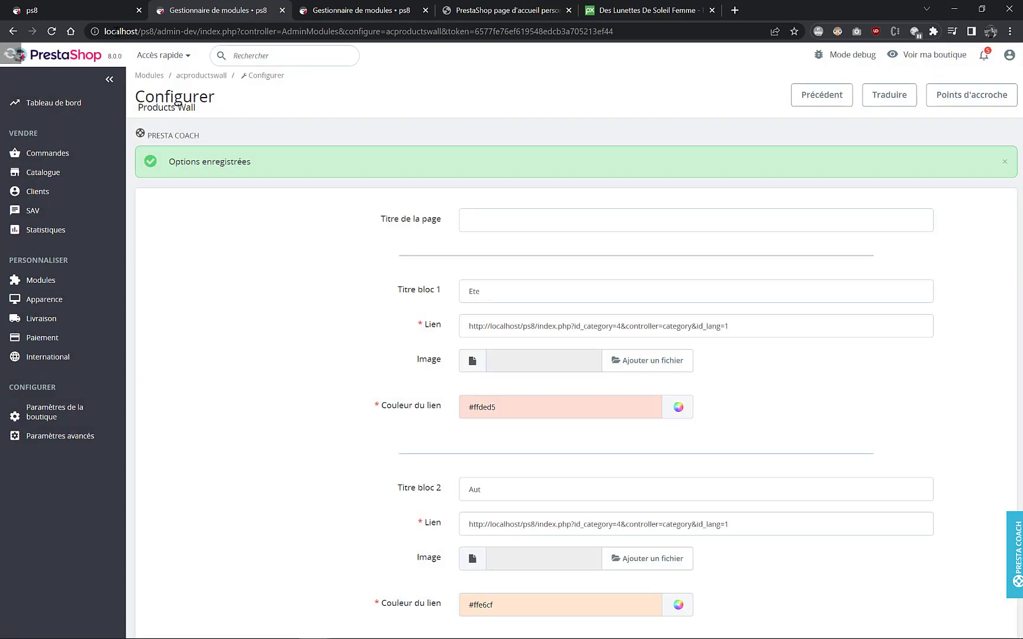
- Reload the storefront and check block 4's replacement photo along with the carousel and the sections below the wall
{"action": "left_click", "coordinate": [78, 12]}
{"action": "key", "text": "F5"}
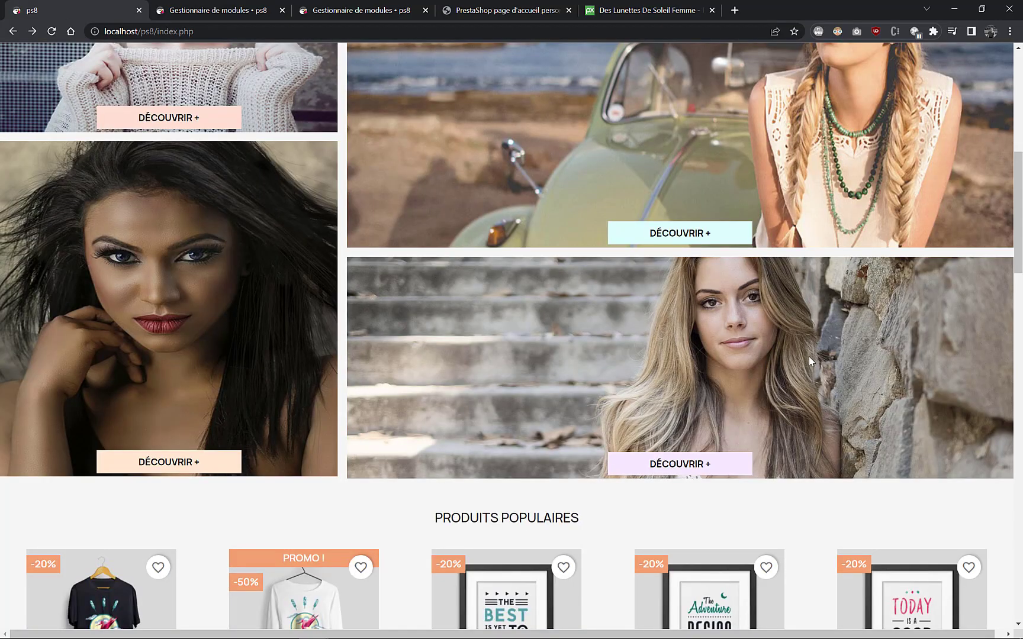
{"action": "scroll", "coordinate": [809, 357], "scroll_direction": "up", "scroll_amount": 7}
{"action": "scroll", "coordinate": [797, 362], "scroll_direction": "up", "scroll_amount": 1}
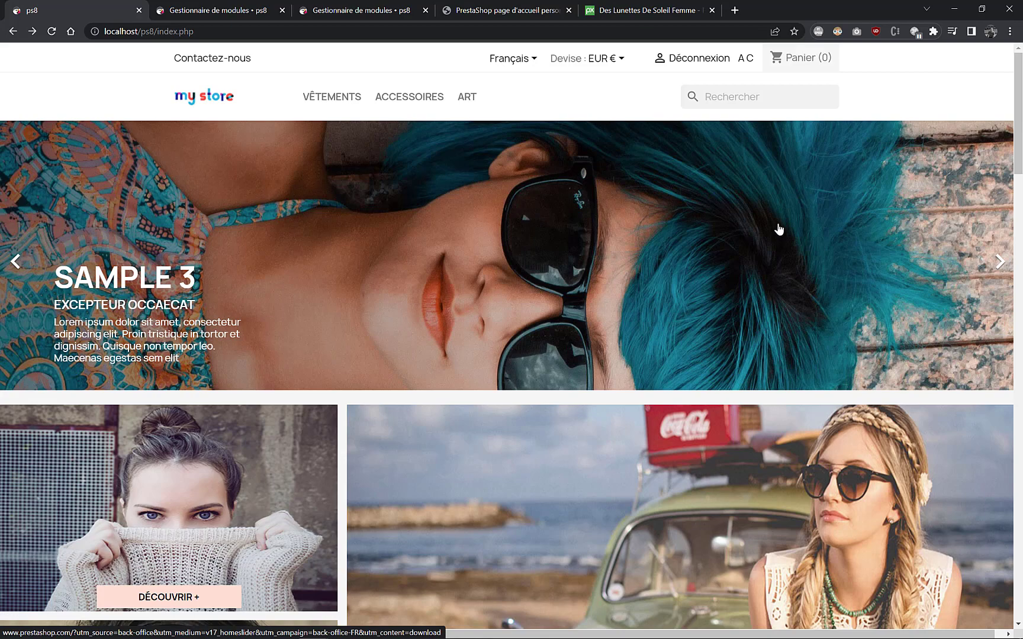
{"action": "scroll", "coordinate": [560, 237], "scroll_direction": "down", "scroll_amount": 4}
{"action": "scroll", "coordinate": [378, 240], "scroll_direction": "down", "scroll_amount": 15}
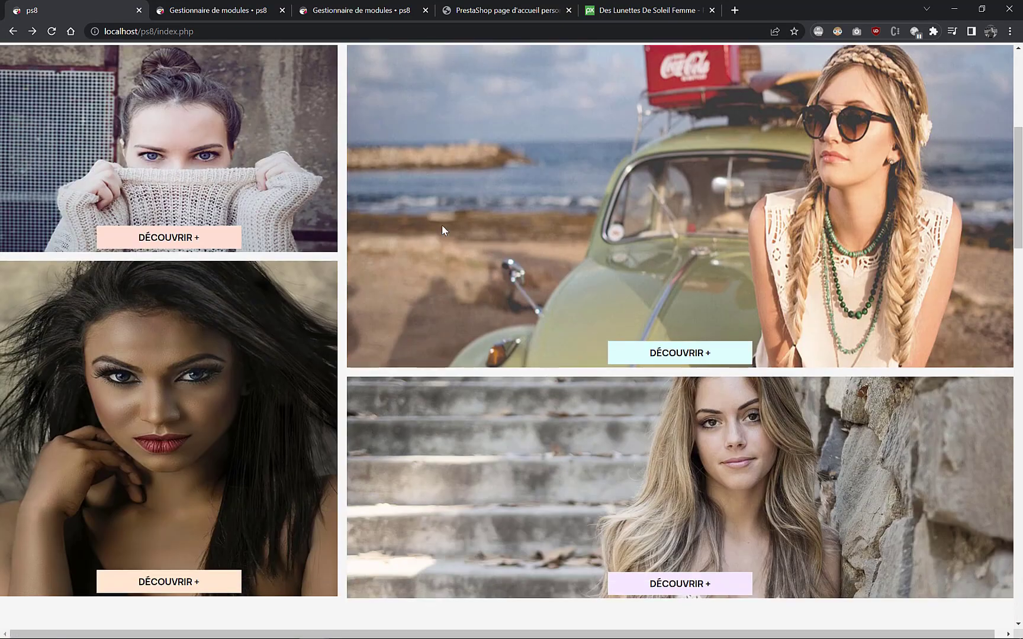
{"action": "scroll", "coordinate": [537, 258], "scroll_direction": "down", "scroll_amount": 4}
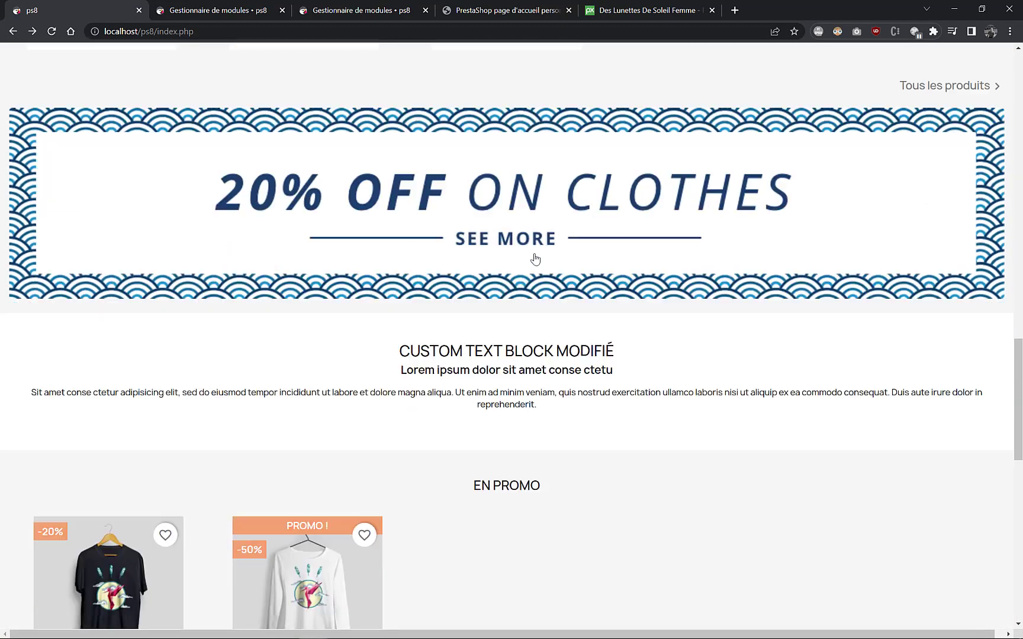
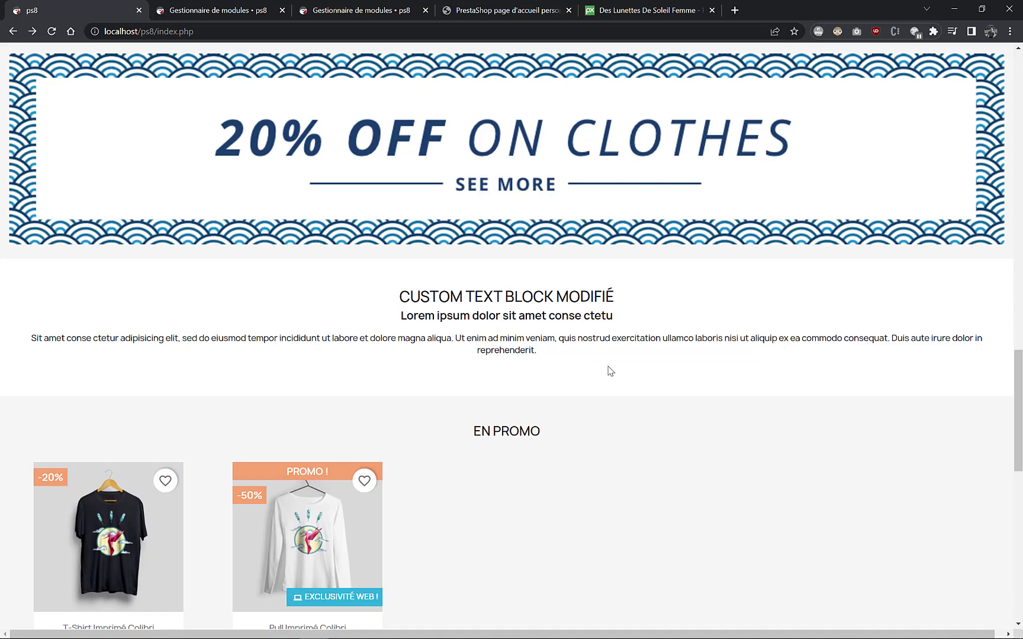
- Open the configuration of the Bloc de texte personnalisé module from the back office's module manager
{"action": "left_click", "coordinate": [333, 12]}
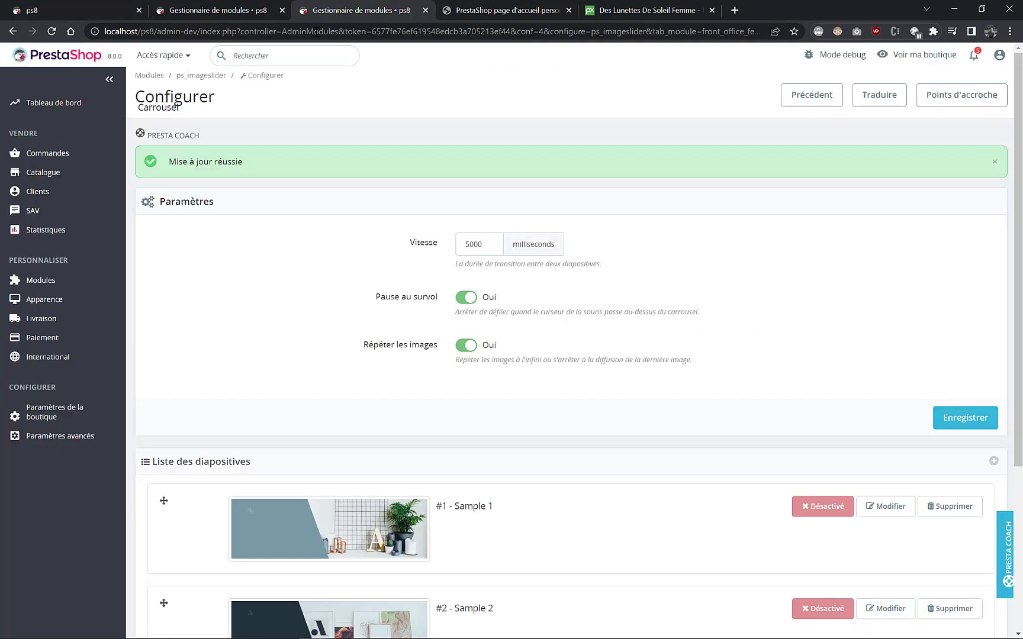
{"action": "left_click", "coordinate": [240, 12]}
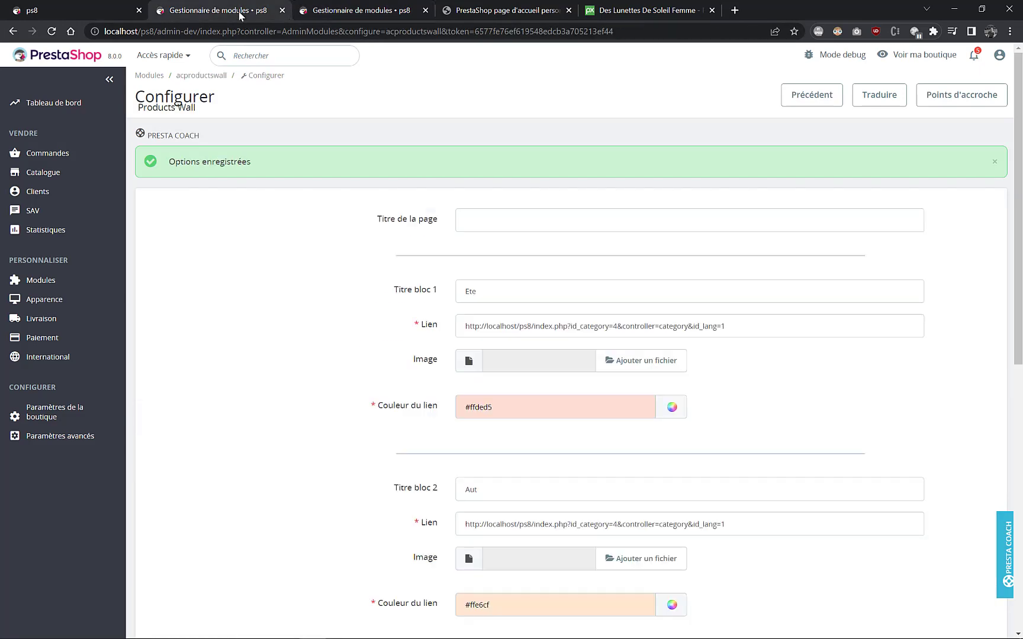
{"action": "left_click", "coordinate": [317, 11]}
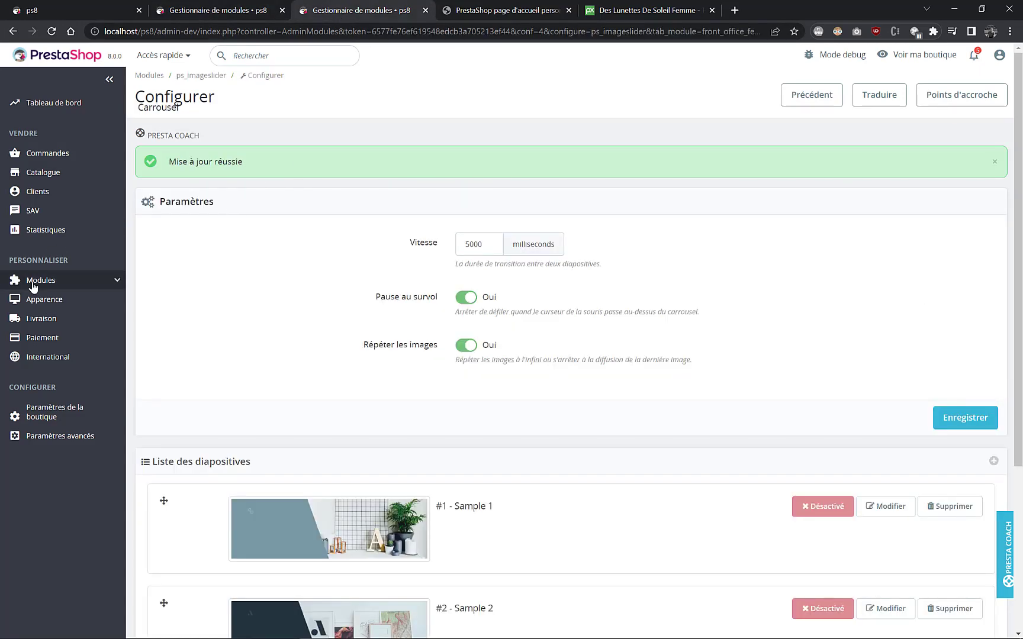
{"action": "left_click", "coordinate": [74, 299]}
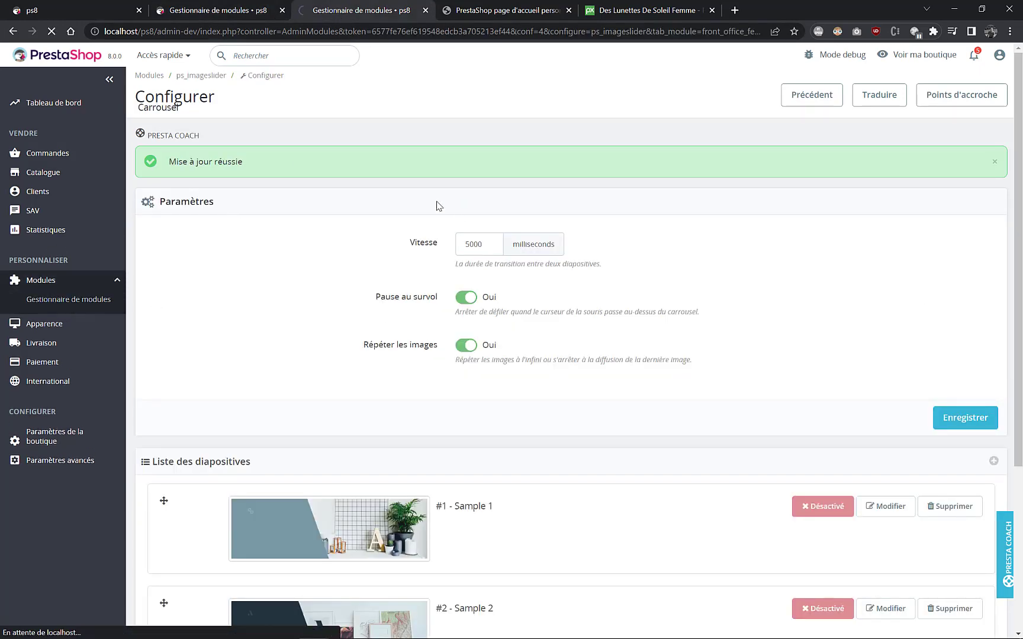
{"action": "scroll", "coordinate": [1006, 203], "scroll_direction": "down", "scroll_amount": 10}
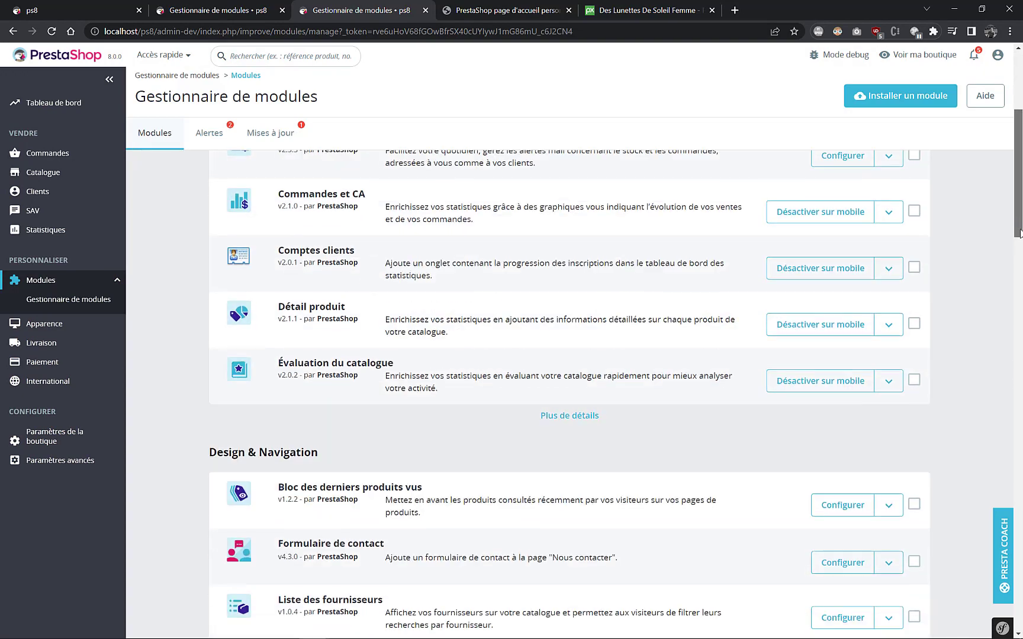
{"action": "scroll", "coordinate": [1002, 369], "scroll_direction": "down", "scroll_amount": 11}
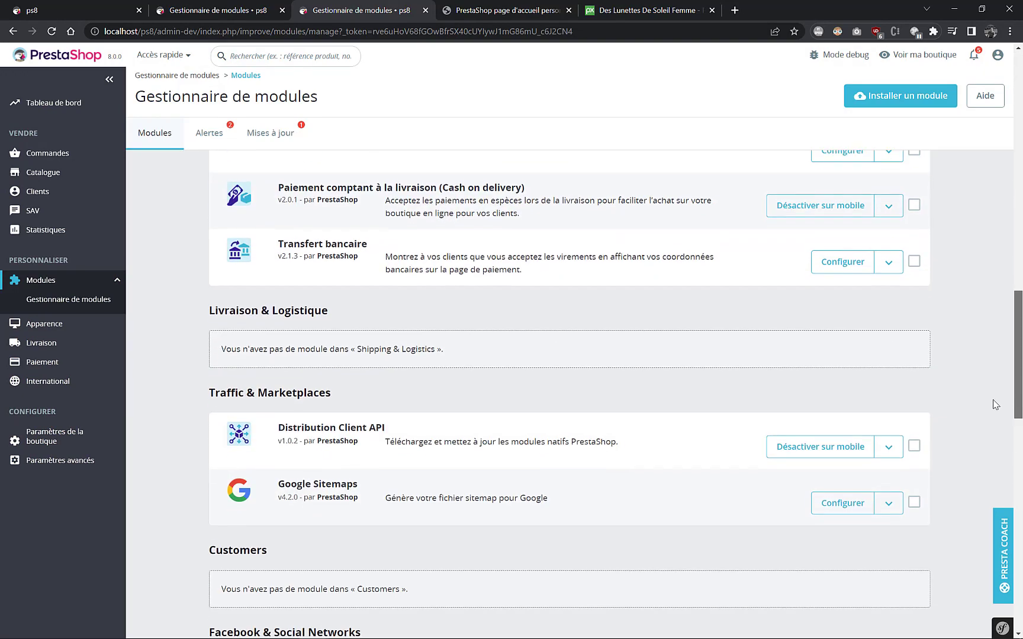
{"action": "scroll", "coordinate": [987, 524], "scroll_direction": "down", "scroll_amount": 1}
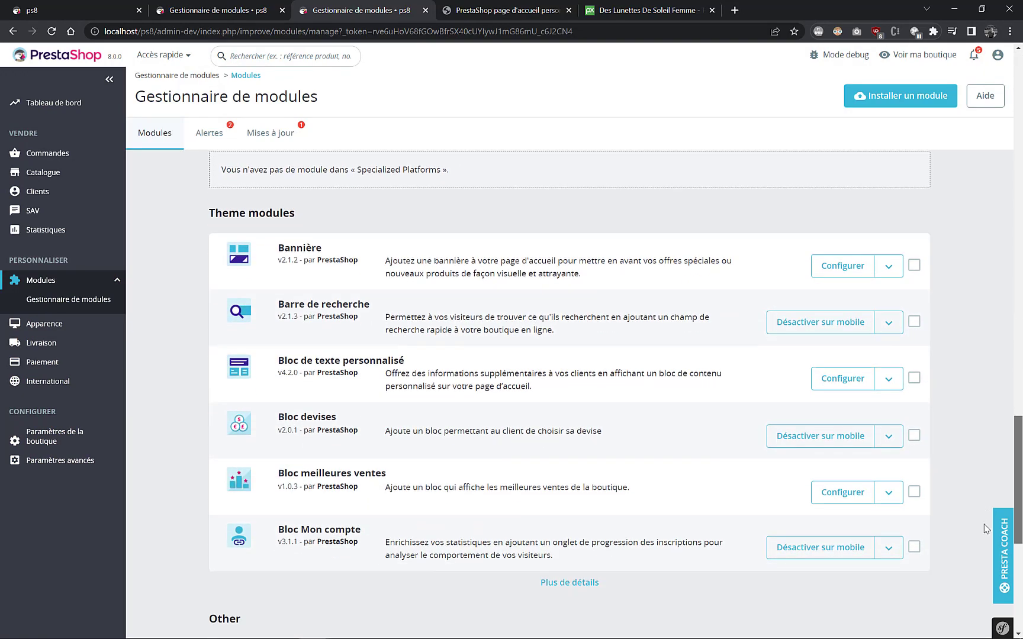
{"action": "scroll", "coordinate": [986, 530], "scroll_direction": "down", "scroll_amount": 1}
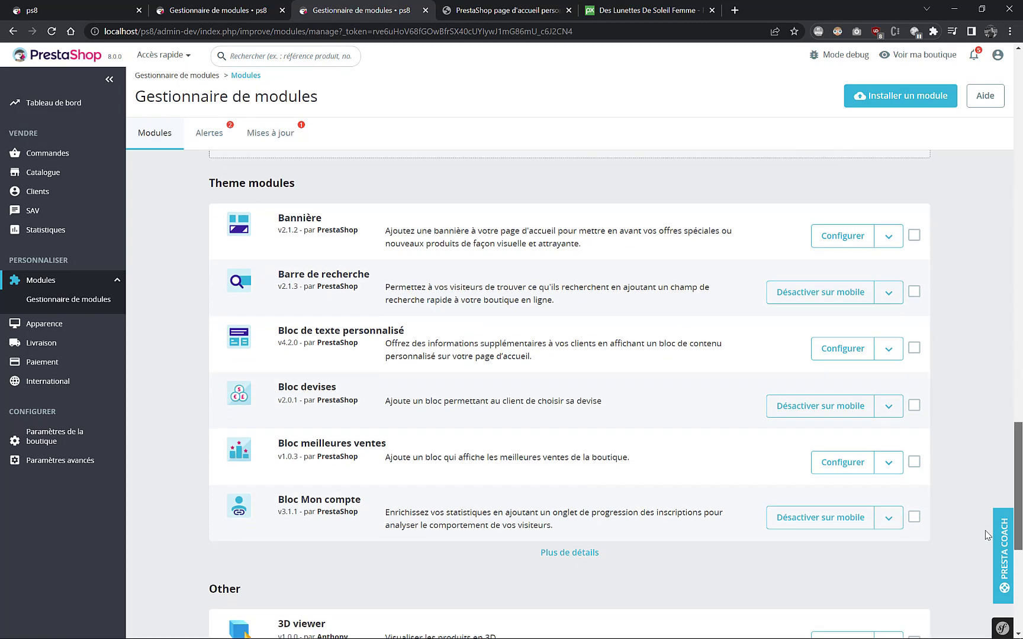
{"action": "left_click", "coordinate": [844, 349]}
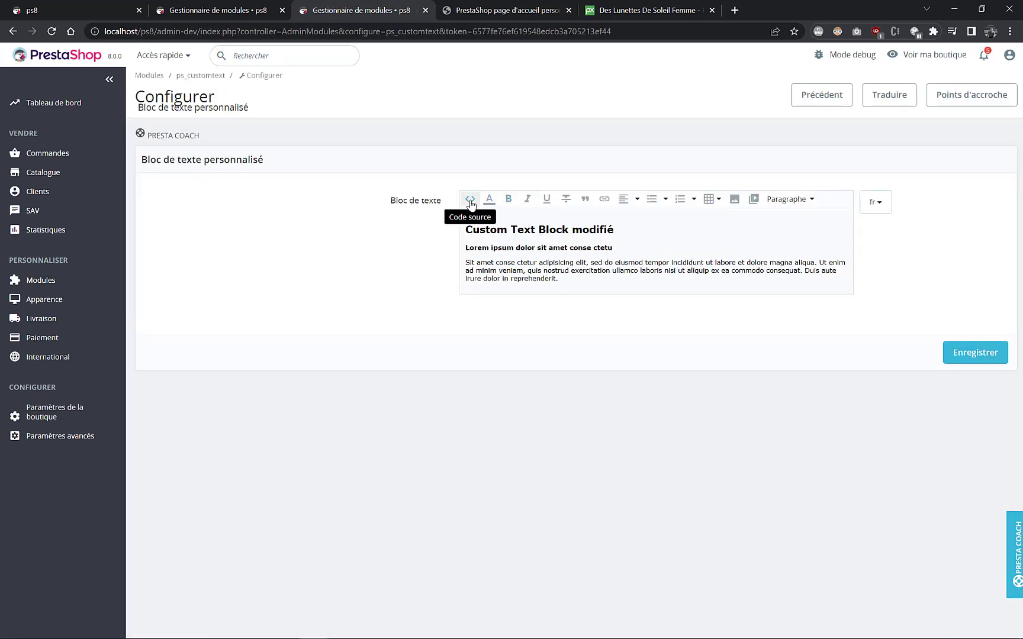
- Open the custom text block's HTML source code and delete all of its existing content
{"action": "left_click", "coordinate": [470, 203]}
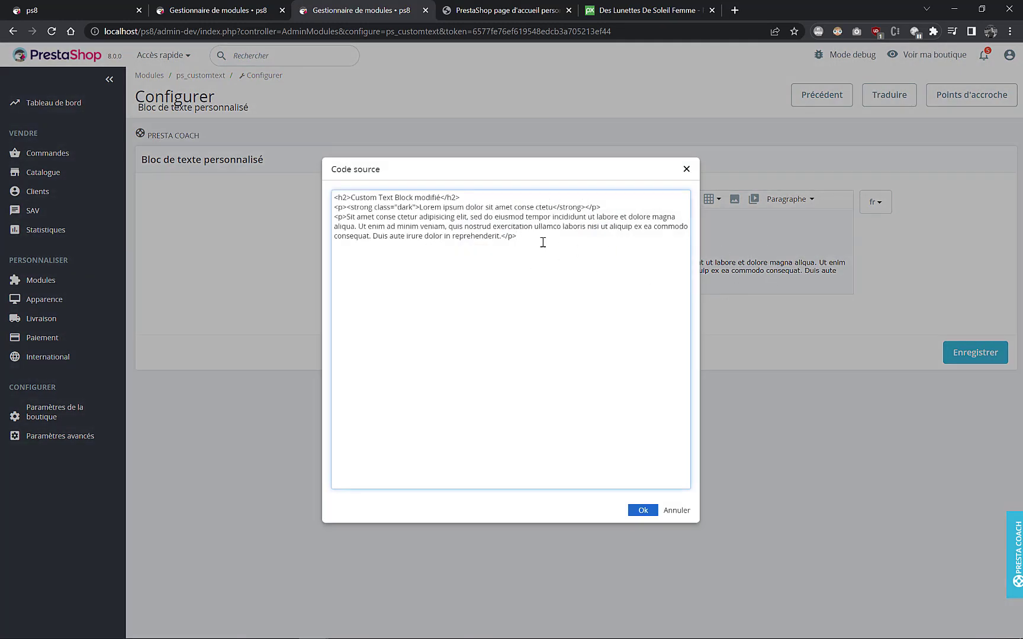
{"action": "left_click_drag", "start_coordinate": [517, 236], "coordinate": [332, 198]}
{"action": "key", "text": "BackSpace"}
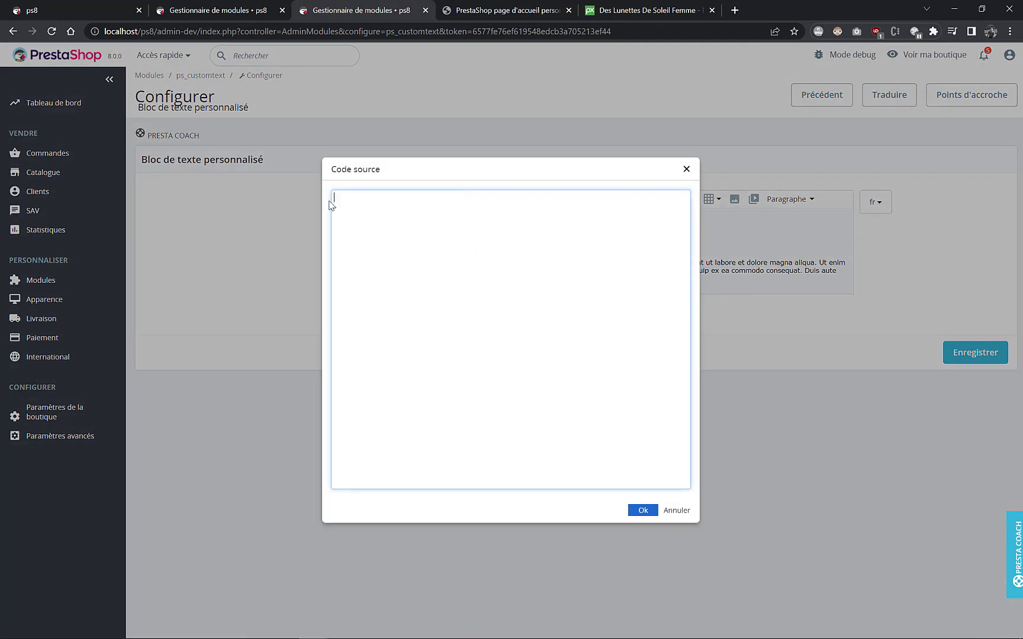
- Copy the videoWrapper iframe code from the tutorial's download page, insert it as the text block's source code and save the module
{"action": "left_click", "coordinate": [502, 18]}
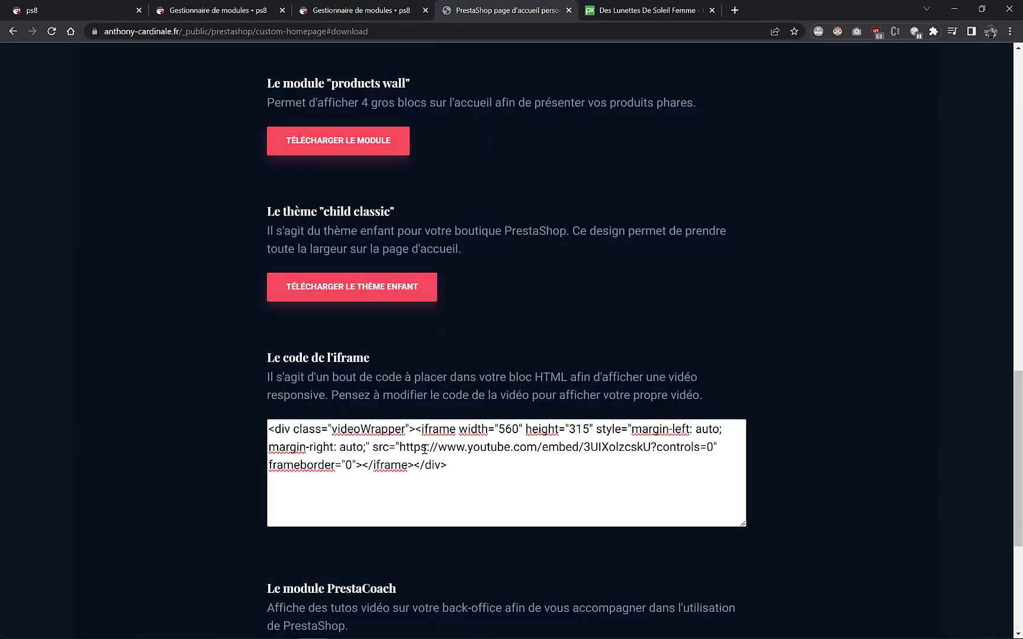
{"action": "left_click_drag", "start_coordinate": [461, 469], "coordinate": [272, 427]}
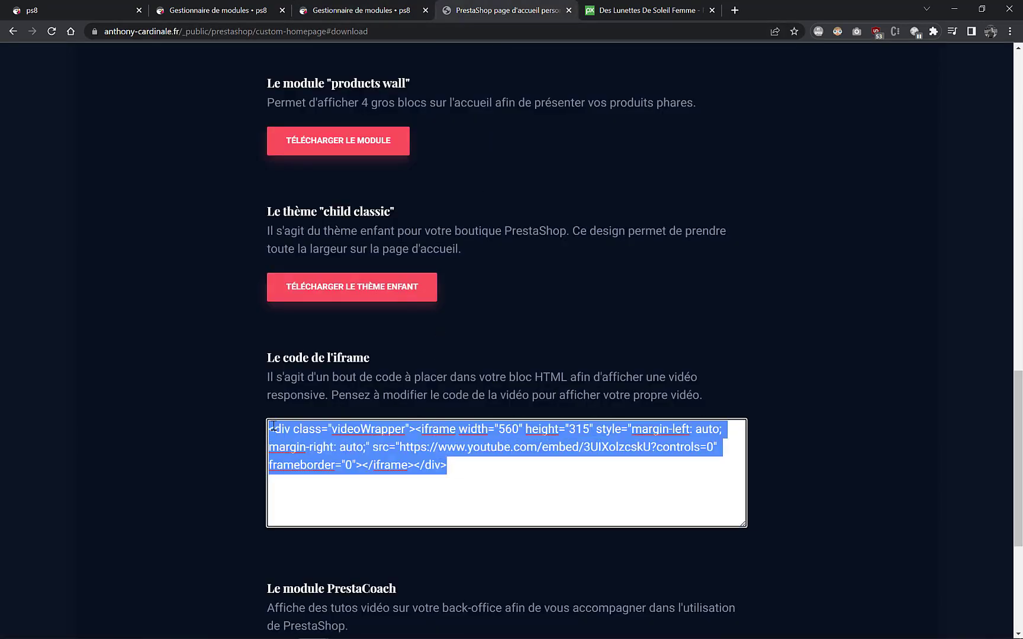
{"action": "right_click", "coordinate": [298, 430]}
{"action": "left_click", "coordinate": [357, 477]}
{"action": "left_click", "coordinate": [345, 15]}
{"action": "right_click", "coordinate": [397, 226]}
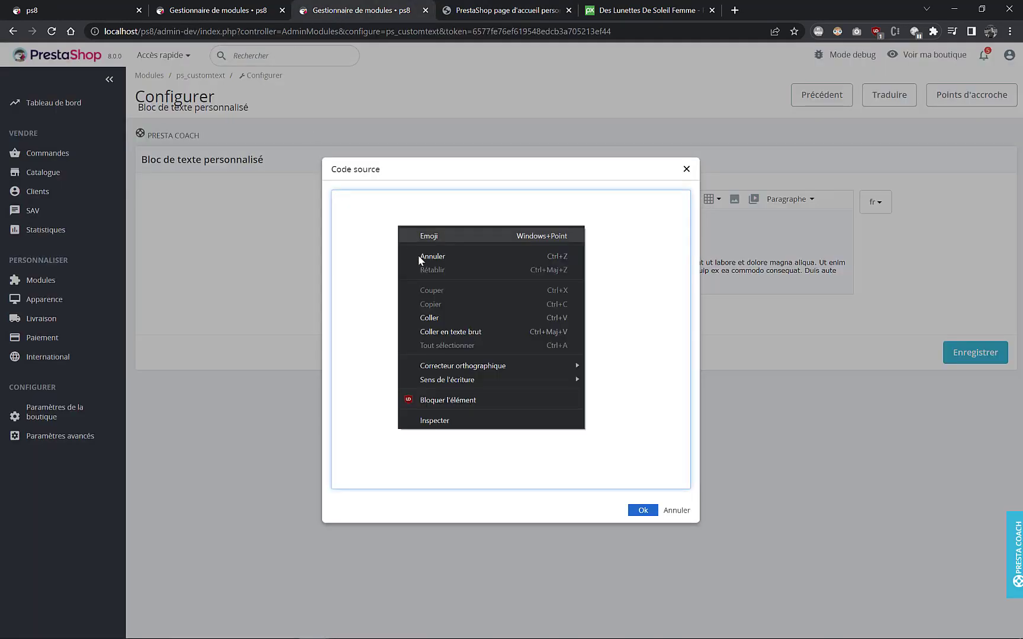
{"action": "left_click", "coordinate": [445, 314]}
{"action": "left_click", "coordinate": [644, 510]}
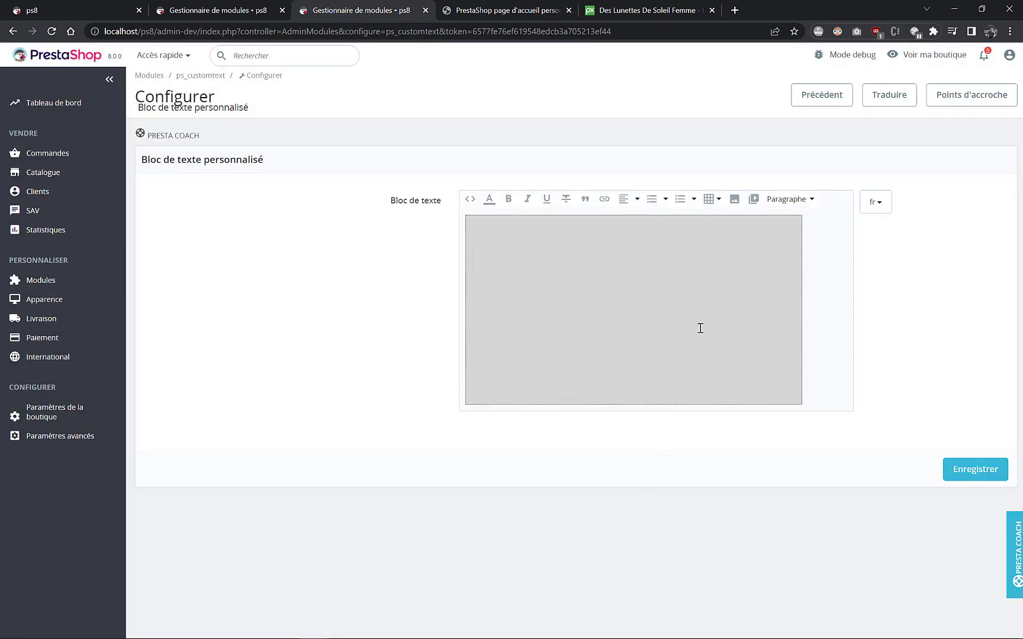
{"action": "left_click", "coordinate": [664, 243]}
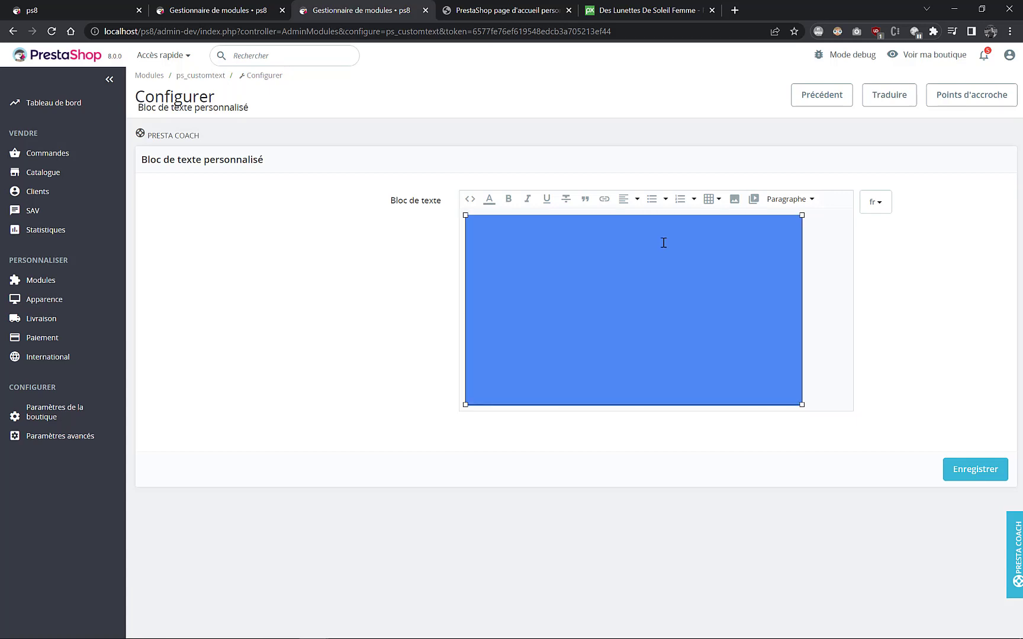
{"action": "left_click", "coordinate": [949, 467]}
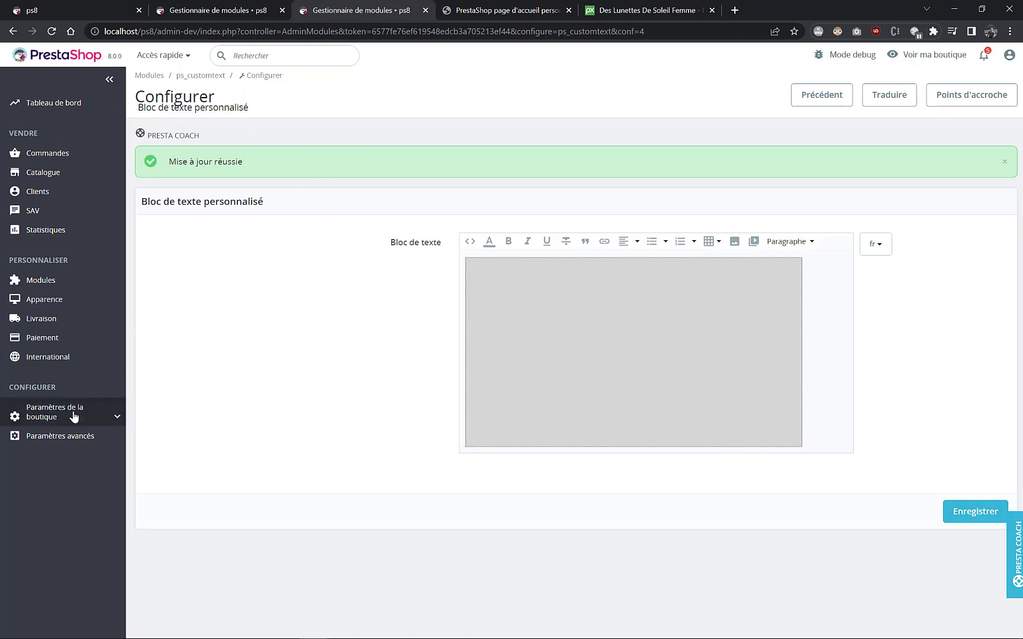
- View the storefront home page and check the embedded YouTube video between the clothes banner and the EN PROMO section
{"action": "mouse_move", "coordinate": [75, 417]}
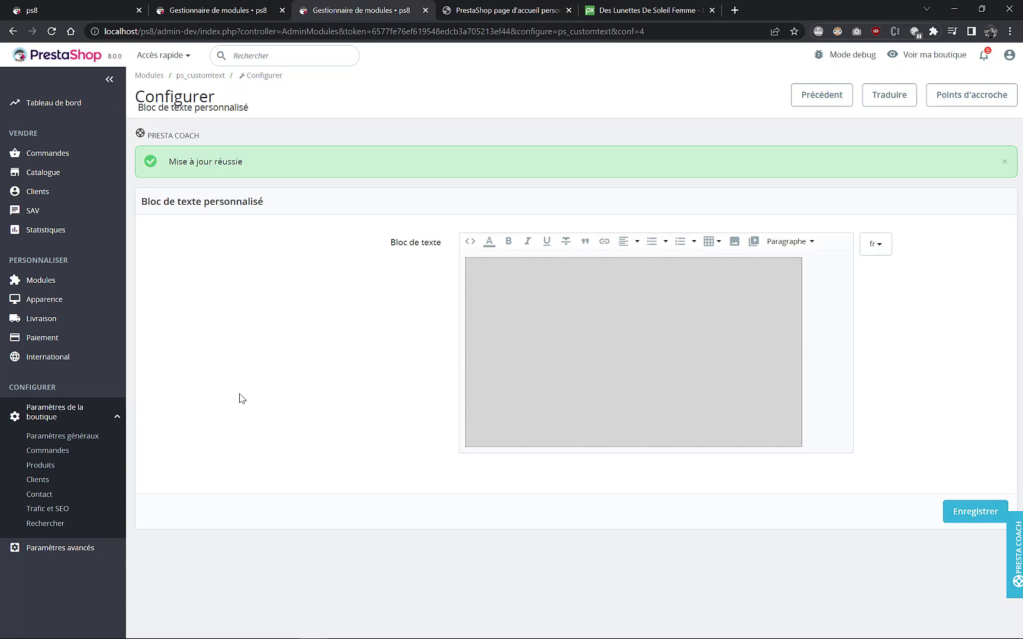
{"action": "left_click", "coordinate": [237, 10]}
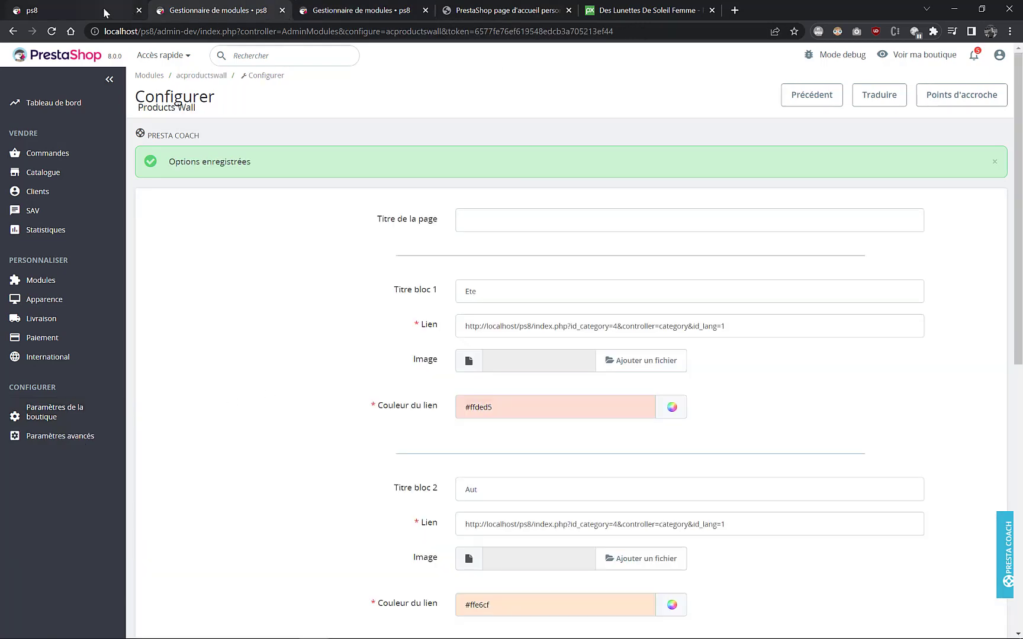
{"action": "left_click", "coordinate": [103, 9]}
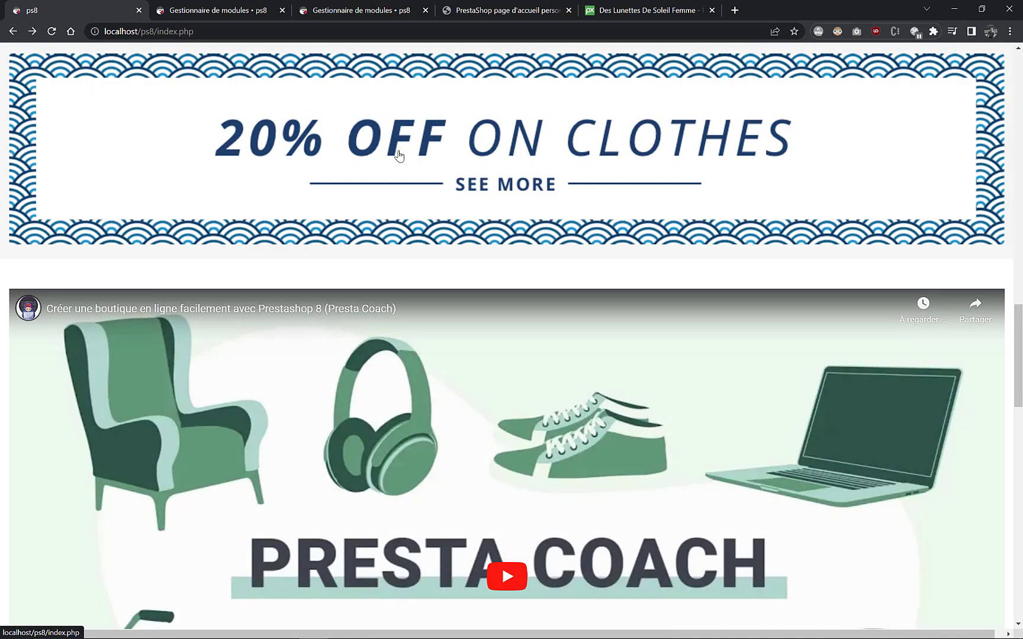
{"action": "scroll", "coordinate": [408, 159], "scroll_direction": "down", "scroll_amount": 5}
{"action": "scroll", "coordinate": [409, 163], "scroll_direction": "up", "scroll_amount": 2}
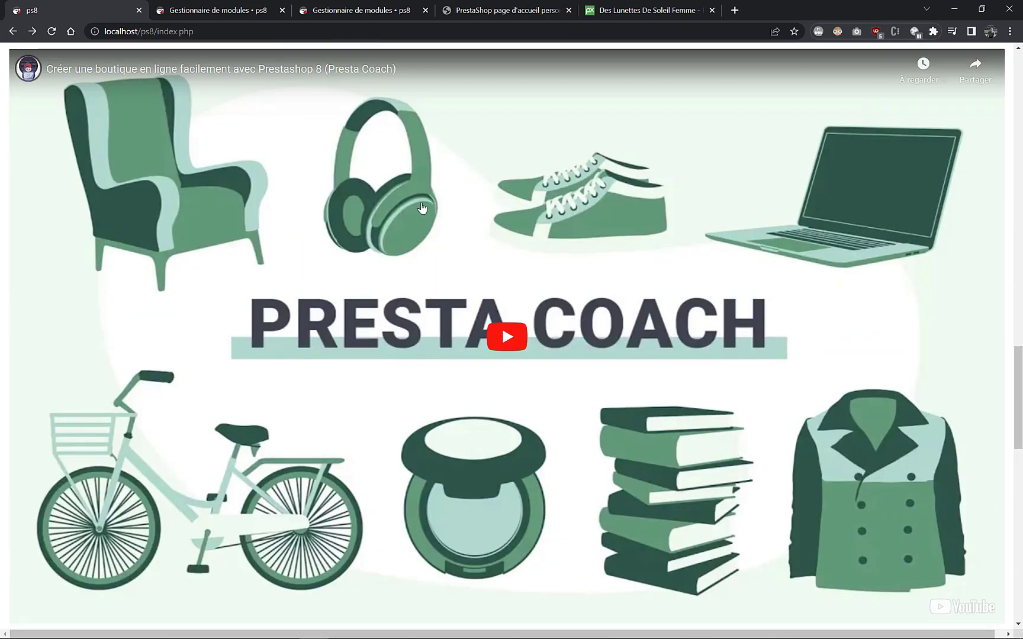
{"action": "scroll", "coordinate": [423, 207], "scroll_direction": "down", "scroll_amount": 3}
{"action": "scroll", "coordinate": [434, 224], "scroll_direction": "down", "scroll_amount": 1}
{"action": "scroll", "coordinate": [456, 230], "scroll_direction": "up", "scroll_amount": 5}
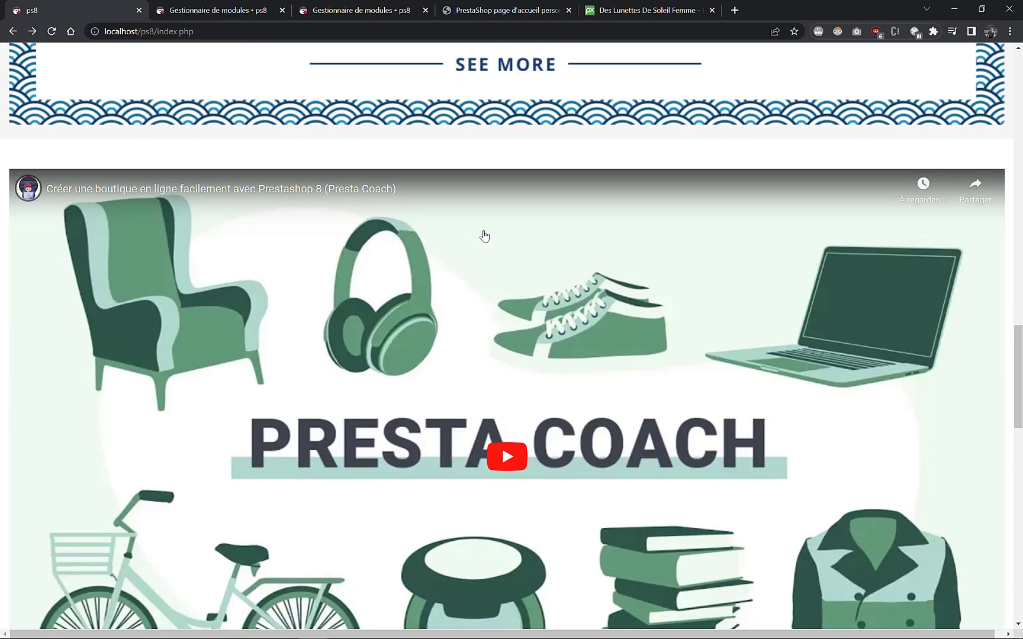
- Open the developer tools, narrow and widen the page to test the video's responsiveness, then close them
{"action": "key", "text": "F12"}
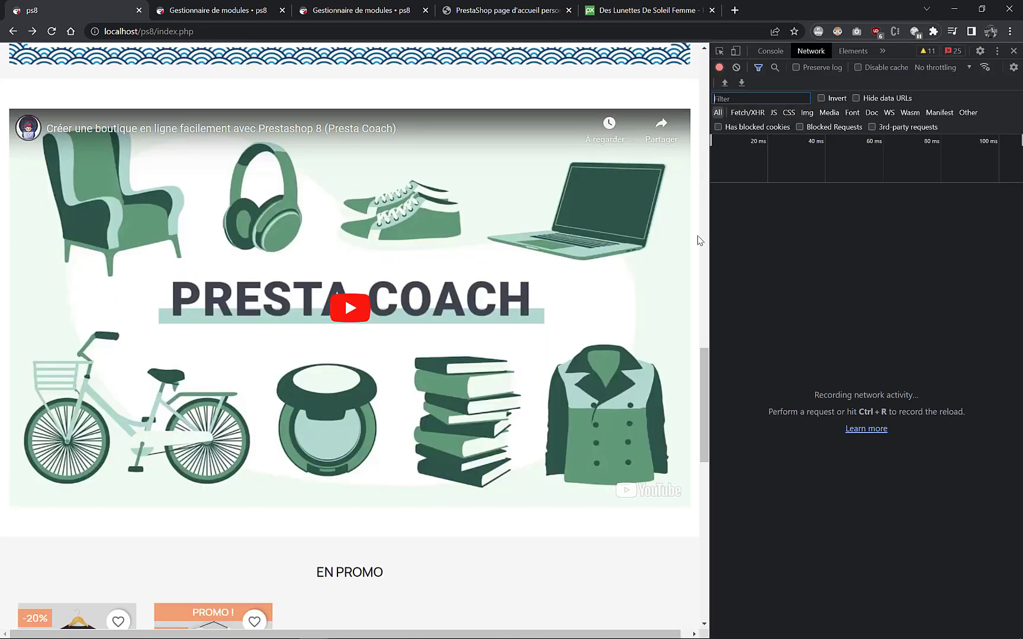
{"action": "left_click_drag", "start_coordinate": [709, 225], "coordinate": [440, 237]}
{"action": "left_click_drag", "start_coordinate": [555, 244], "coordinate": [714, 245]}
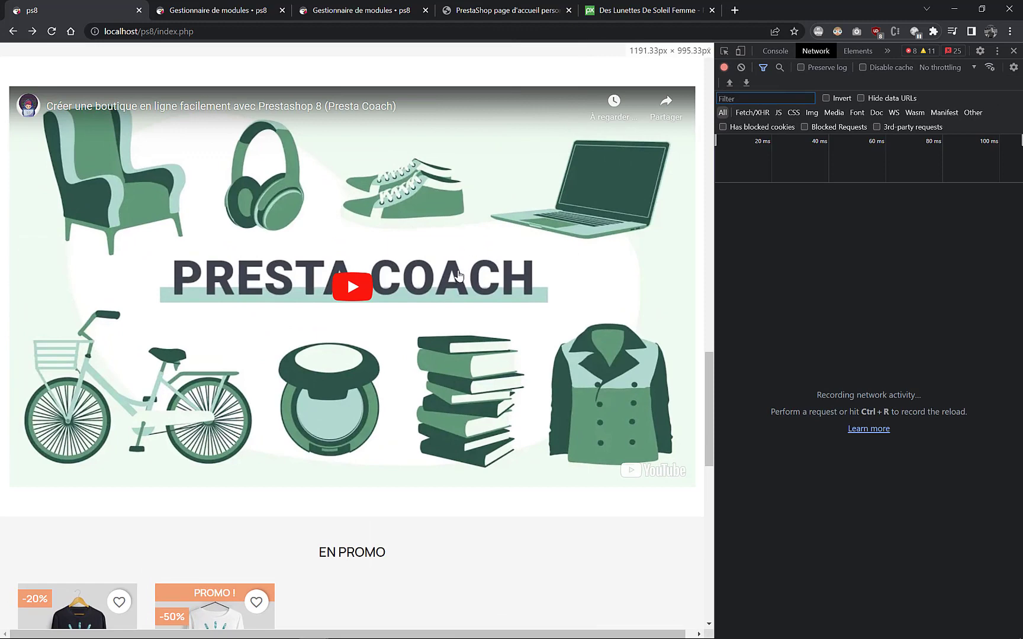
{"action": "left_click", "coordinate": [1014, 51]}
- Review the whole home page, from the carousel and products wall through the popular products, banner, video and promotions
{"action": "scroll", "coordinate": [498, 278], "scroll_direction": "down", "scroll_amount": 6}
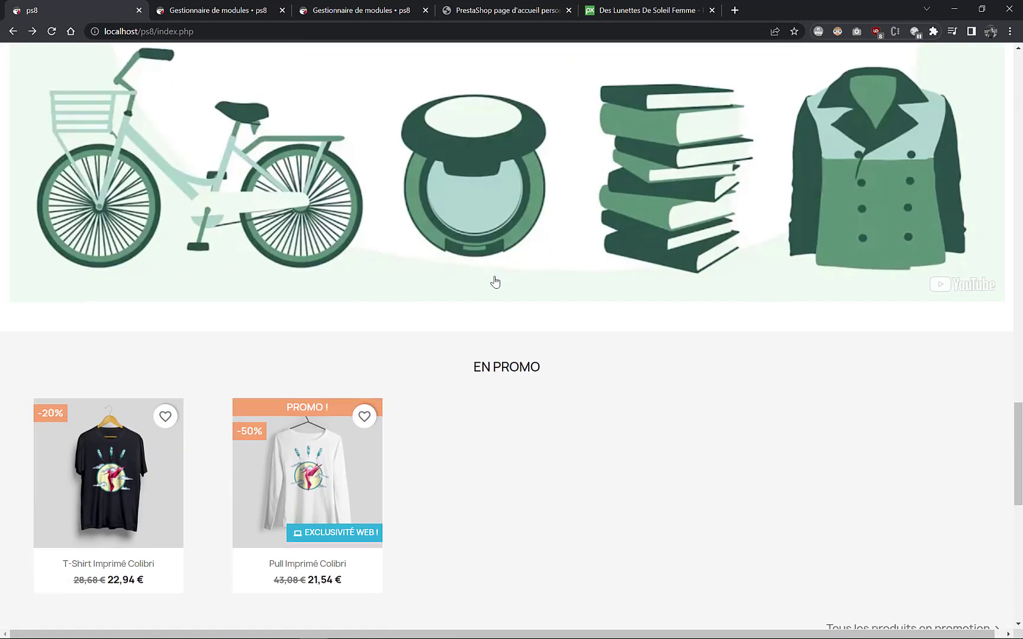
{"action": "scroll", "coordinate": [503, 278], "scroll_direction": "up", "scroll_amount": 8}
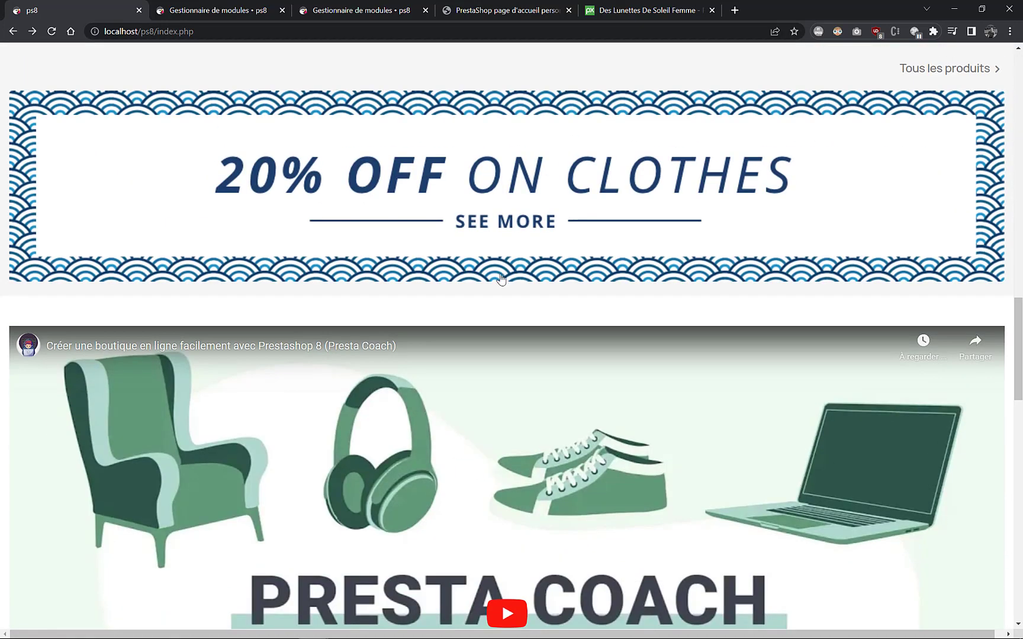
{"action": "scroll", "coordinate": [501, 278], "scroll_direction": "down", "scroll_amount": 2}
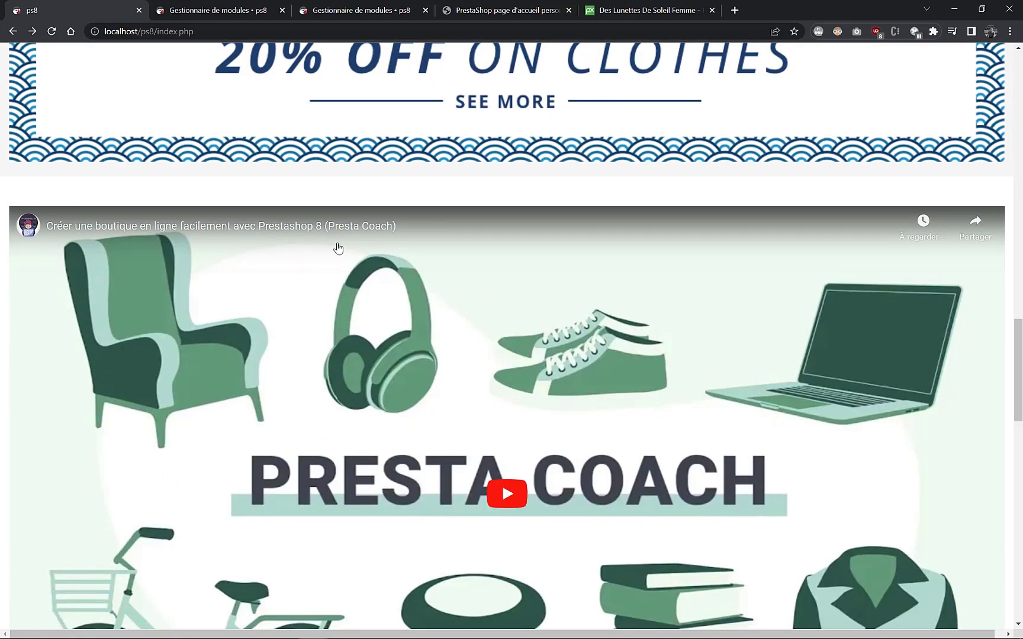
{"action": "scroll", "coordinate": [742, 315], "scroll_direction": "down", "scroll_amount": 6}
{"action": "scroll", "coordinate": [734, 319], "scroll_direction": "up", "scroll_amount": 5}
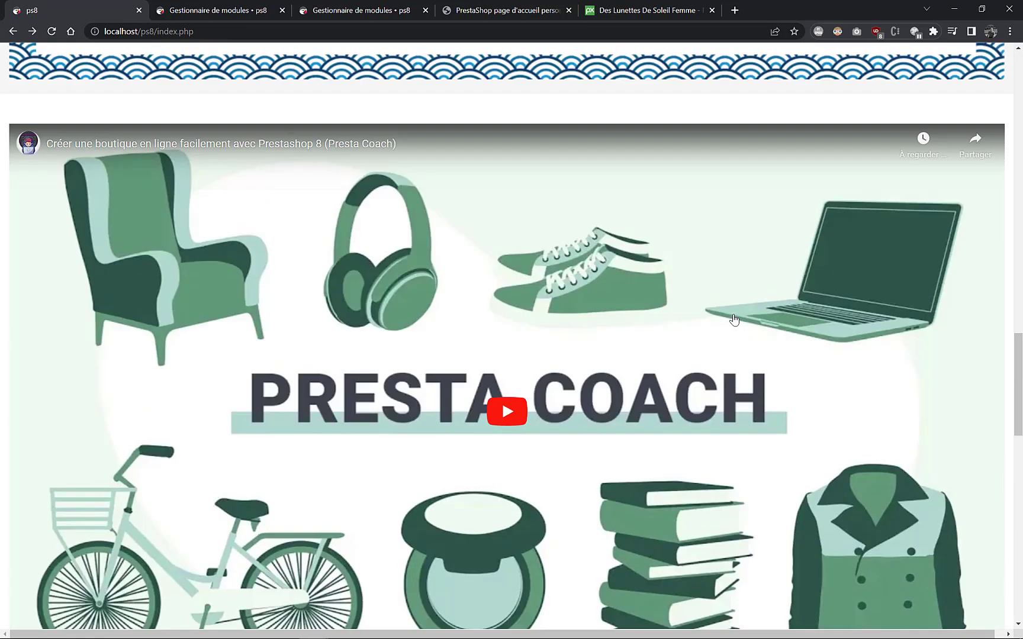
{"action": "scroll", "coordinate": [734, 320], "scroll_direction": "up", "scroll_amount": 10}
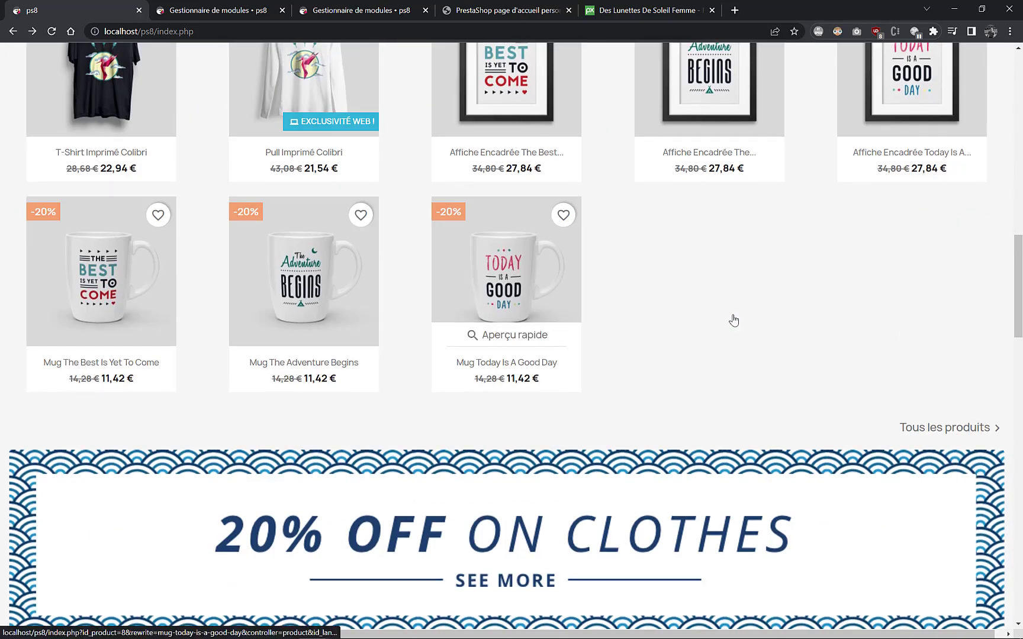
{"action": "scroll", "coordinate": [734, 320], "scroll_direction": "down", "scroll_amount": 2}
{"action": "scroll", "coordinate": [734, 320], "scroll_direction": "up", "scroll_amount": 15}
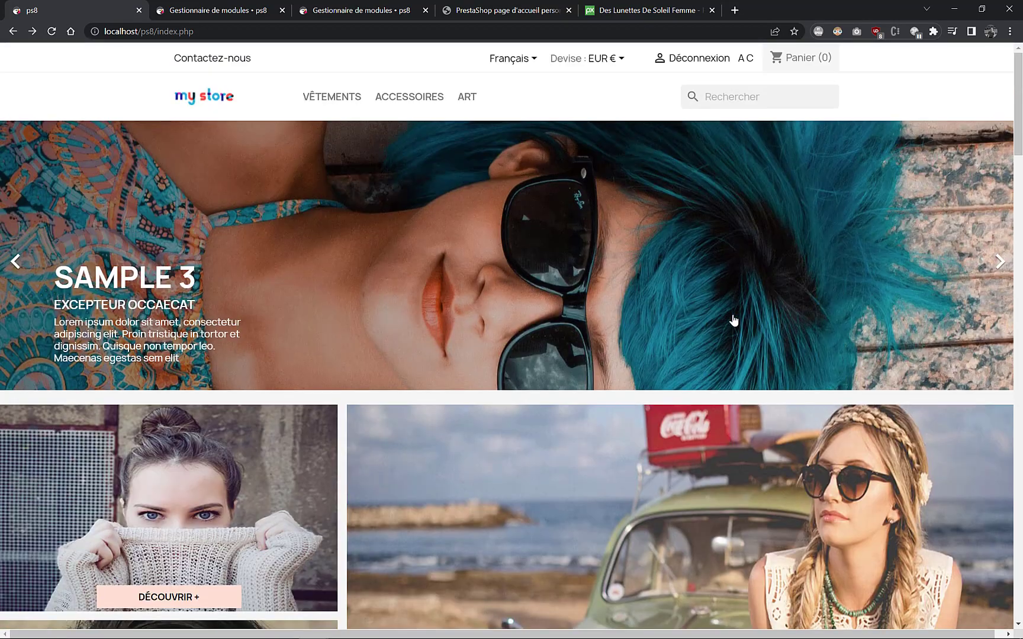
{"action": "scroll", "coordinate": [734, 319], "scroll_direction": "down", "scroll_amount": 4}
{"action": "scroll", "coordinate": [733, 320], "scroll_direction": "up", "scroll_amount": 2}
{"action": "scroll", "coordinate": [696, 318], "scroll_direction": "down", "scroll_amount": 6}
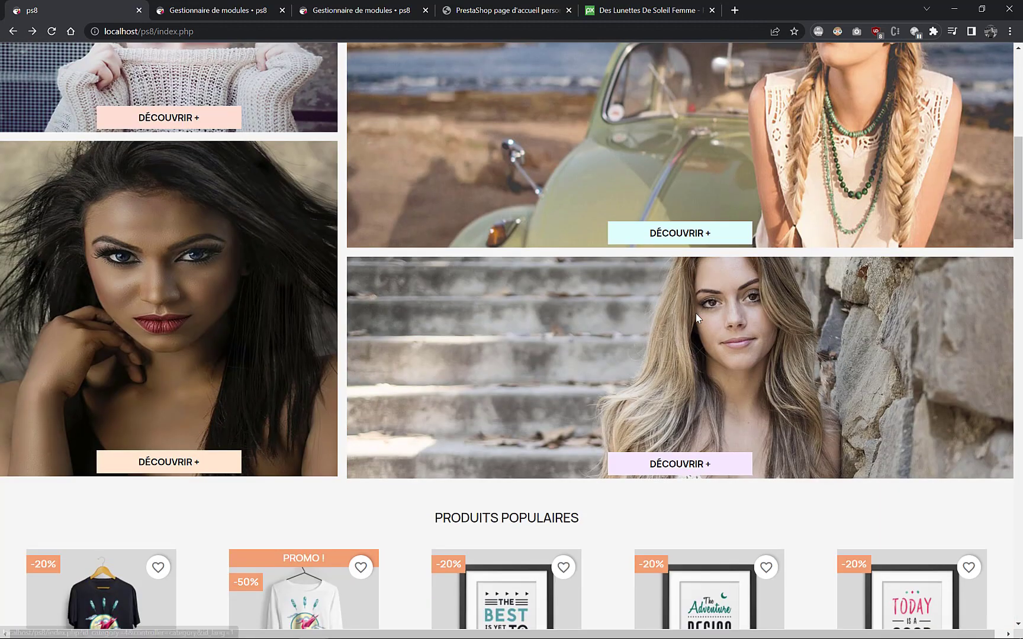
{"action": "scroll", "coordinate": [696, 316], "scroll_direction": "down", "scroll_amount": 12}
{"action": "scroll", "coordinate": [683, 317], "scroll_direction": "up", "scroll_amount": 2}
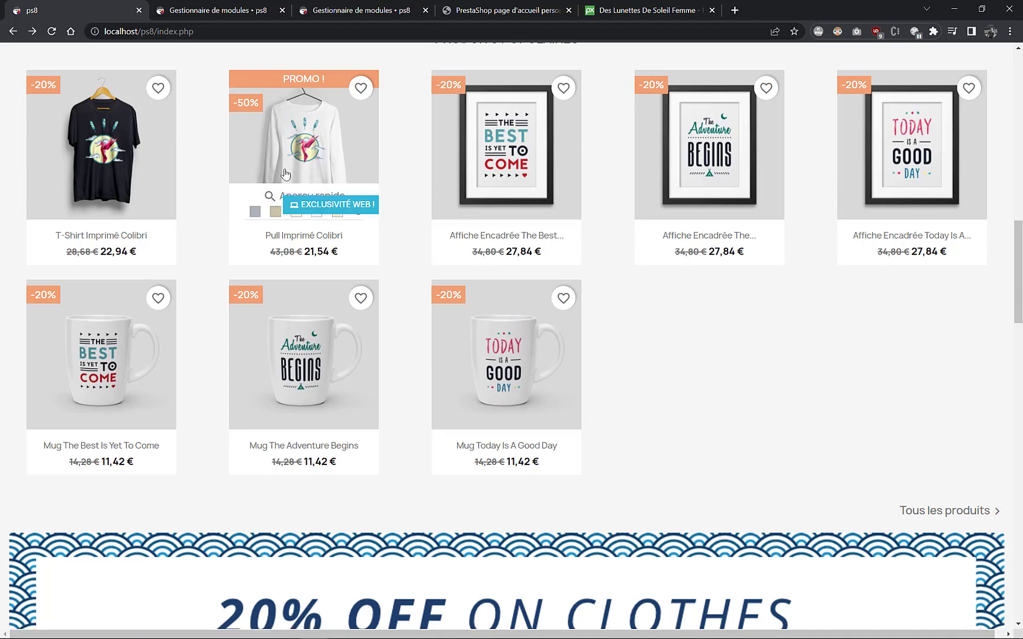
- Open the module manager in the back office and check the popular products block on the storefront home page
{"action": "left_click", "coordinate": [347, 7]}
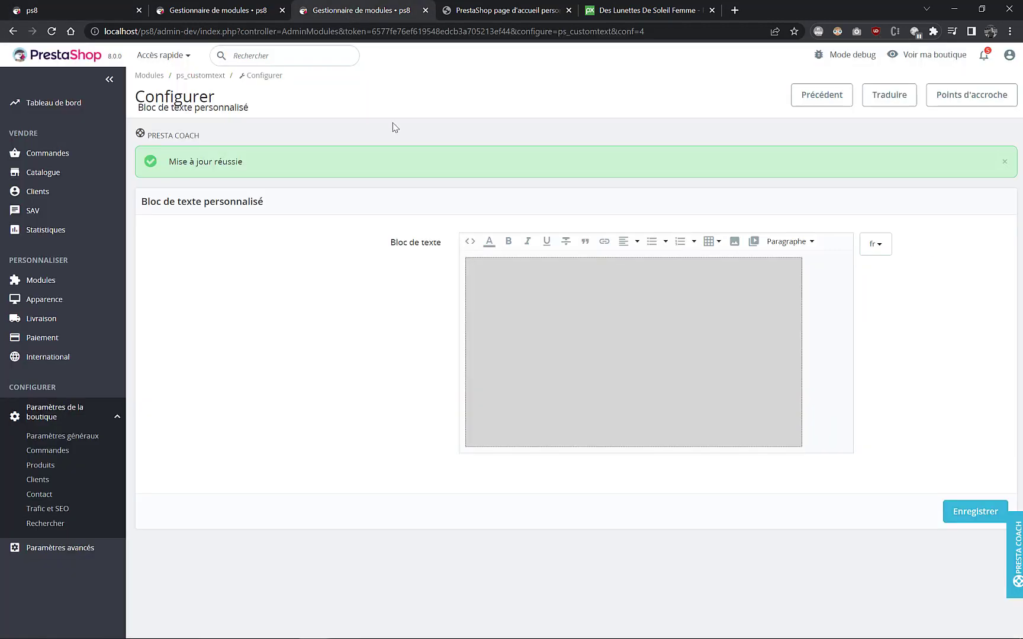
{"action": "mouse_move", "coordinate": [52, 283]}
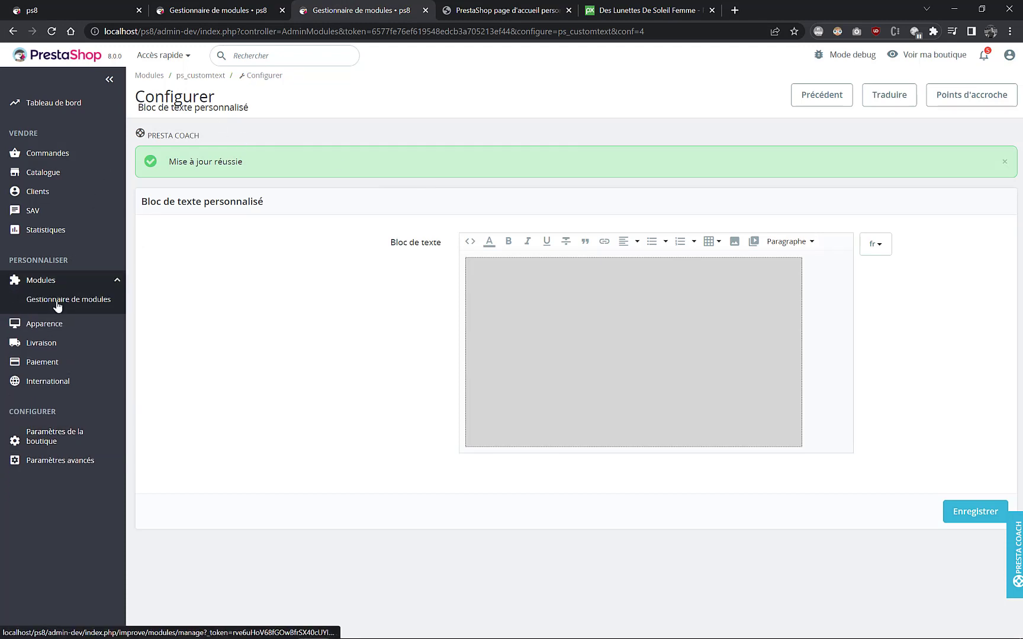
{"action": "left_click", "coordinate": [58, 305]}
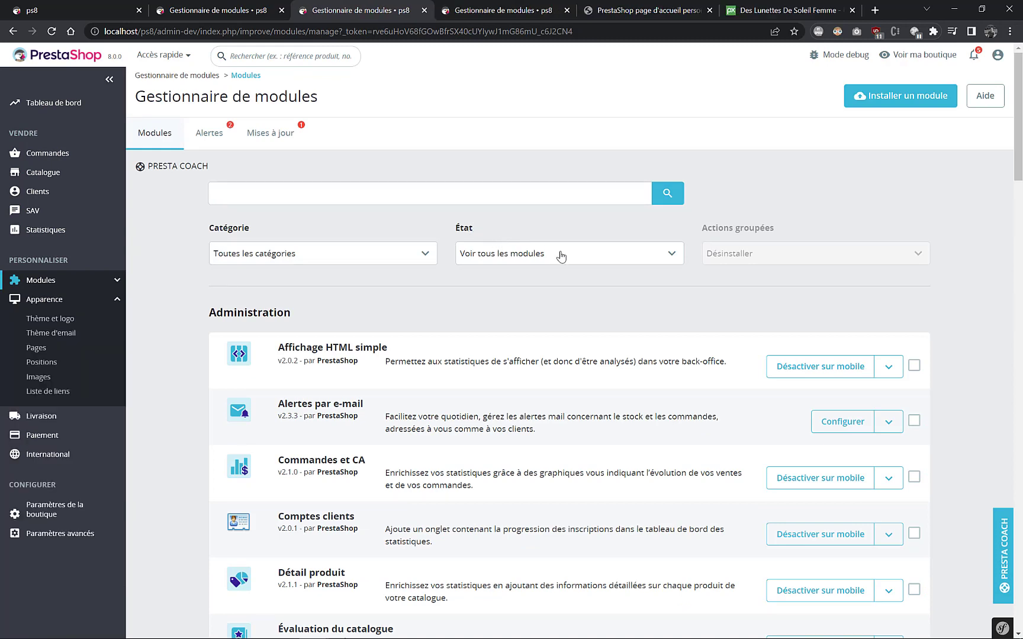
{"action": "left_click", "coordinate": [124, 10]}
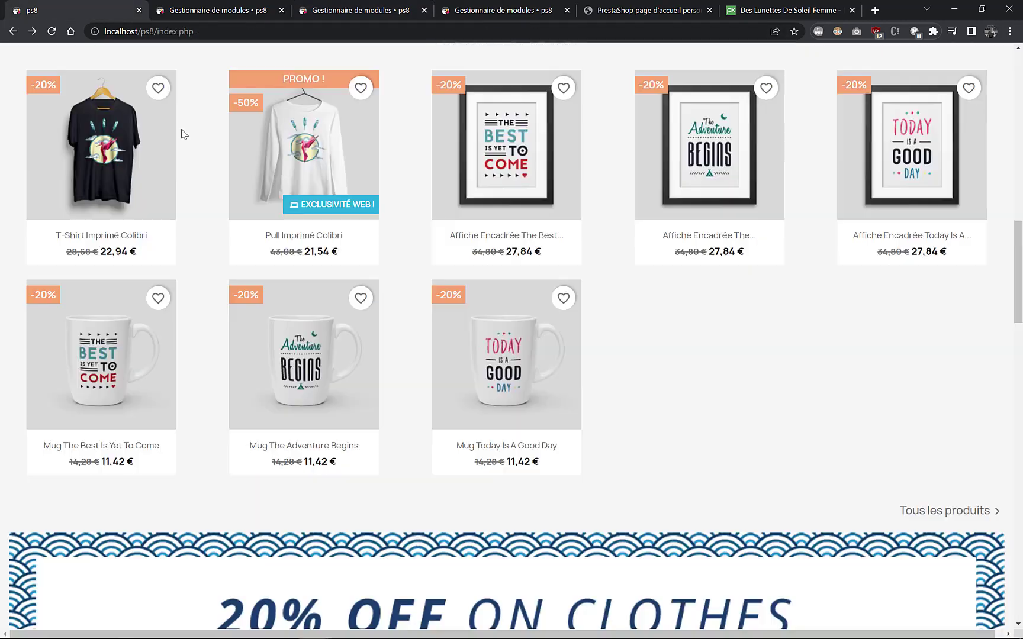
{"action": "scroll", "coordinate": [429, 237], "scroll_direction": "up", "scroll_amount": 2}
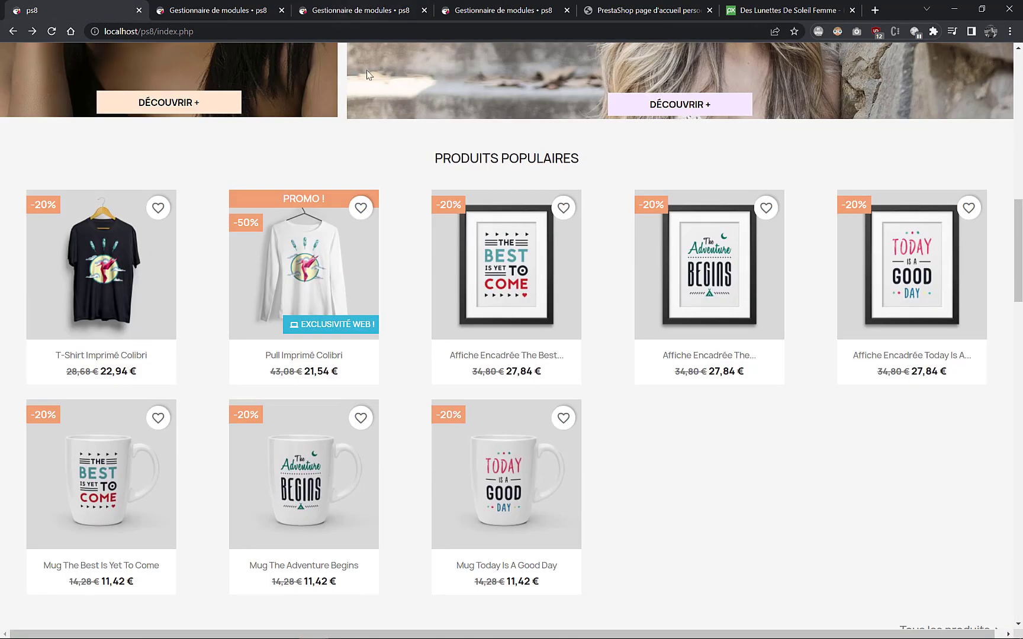
{"action": "left_click", "coordinate": [351, 13]}
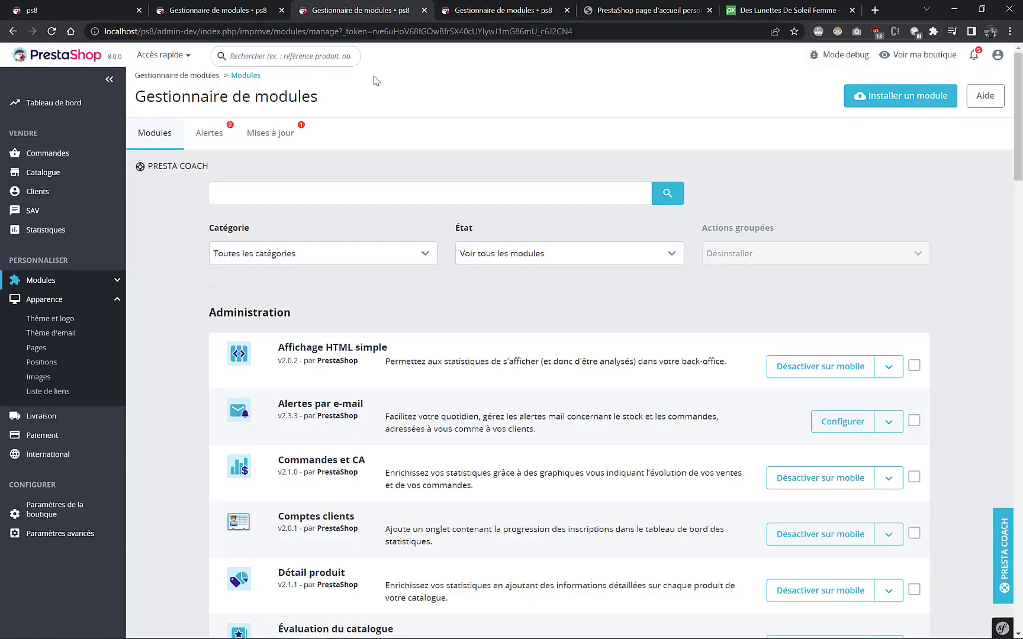
- Search the modules for "produits phare" and open the configuration of the Produits phares module
{"action": "left_click", "coordinate": [339, 198]}
{"action": "type", "text": "produits phare"}
{"action": "key", "text": "Return"}
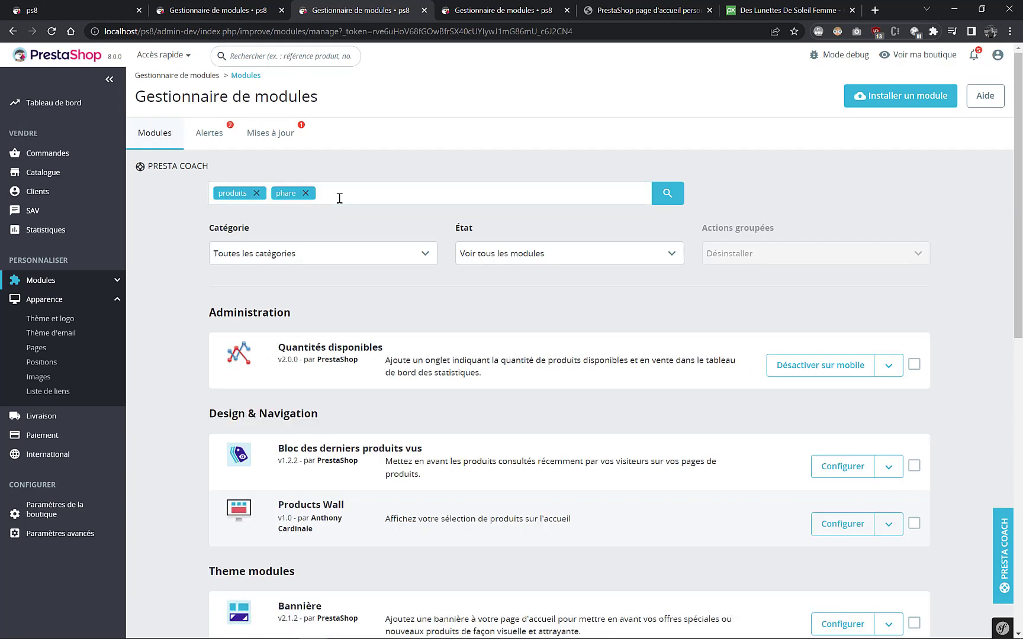
{"action": "scroll", "coordinate": [340, 219], "scroll_direction": "down", "scroll_amount": 2}
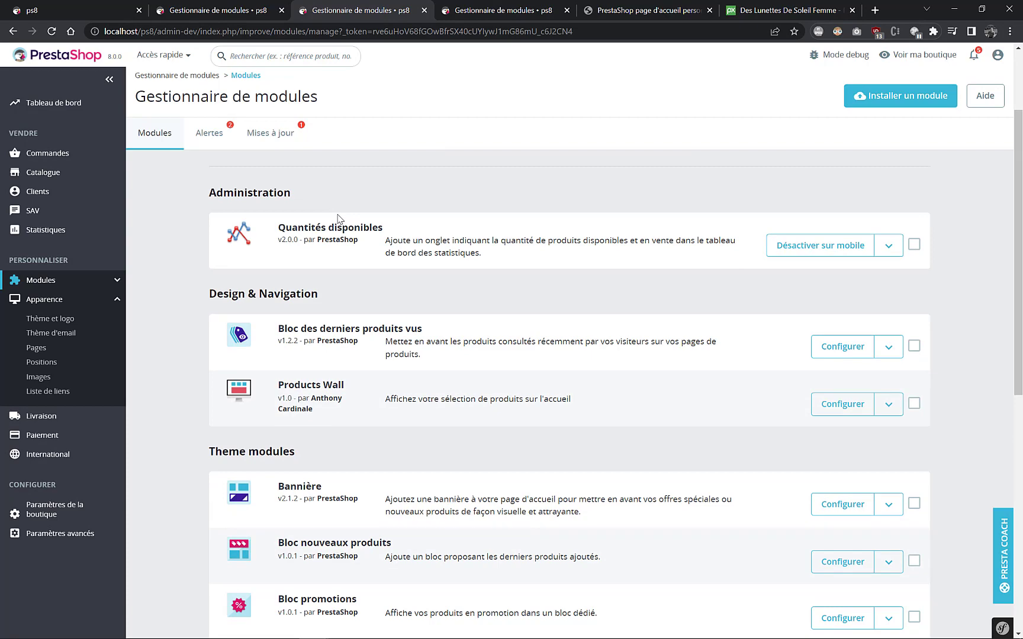
{"action": "scroll", "coordinate": [340, 219], "scroll_direction": "down", "scroll_amount": 6}
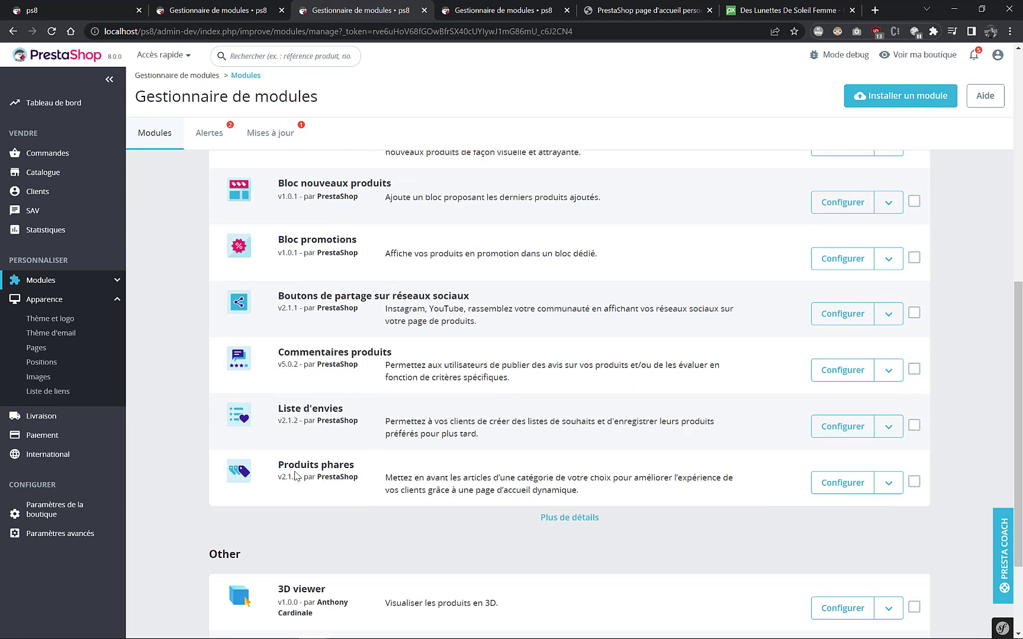
{"action": "left_click", "coordinate": [831, 486]}
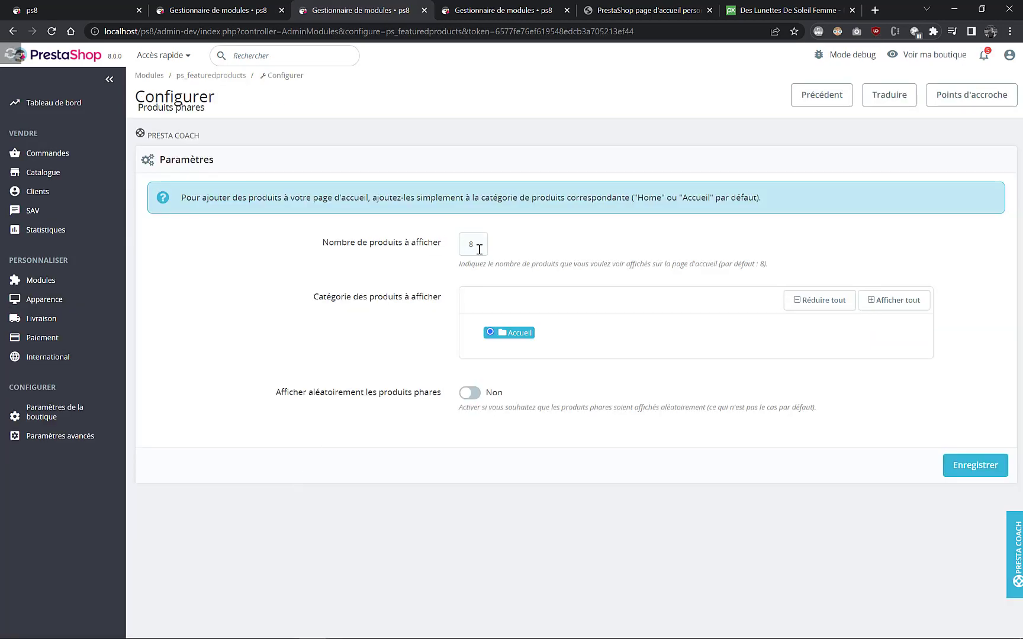
- Set the number of featured products to display to 10 and save the module settings
{"action": "left_click", "coordinate": [476, 248]}
{"action": "left_click_drag", "start_coordinate": [457, 252], "coordinate": [451, 251]}
{"action": "type", "text": "10"}
{"action": "left_click", "coordinate": [948, 466]}
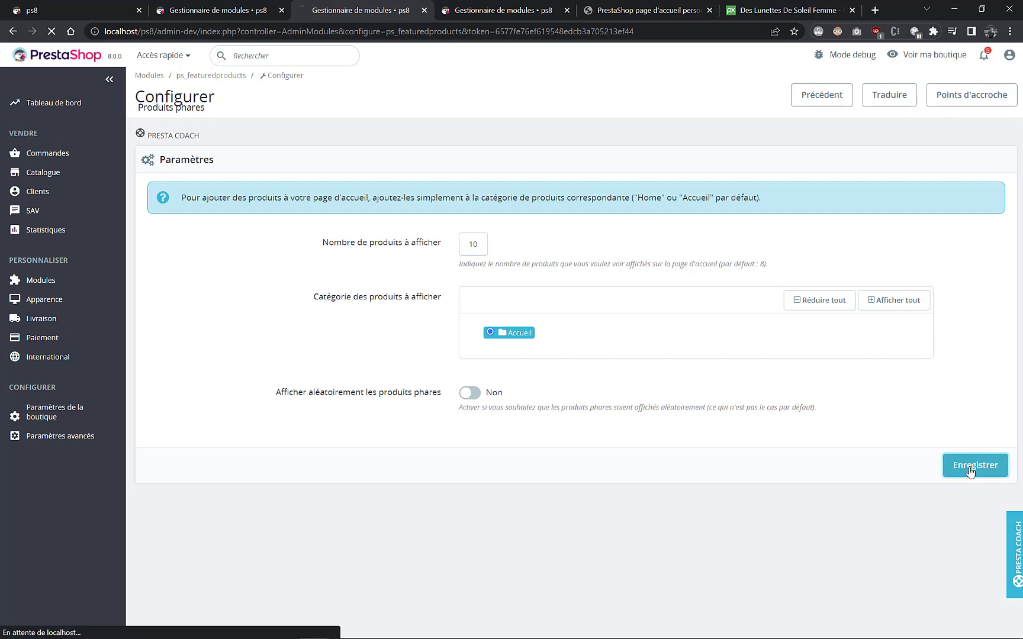
- Reload the storefront home page and review it from the carousel through the popular products to the clothes banner
{"action": "left_click", "coordinate": [36, 10]}
{"action": "left_click", "coordinate": [52, 32]}
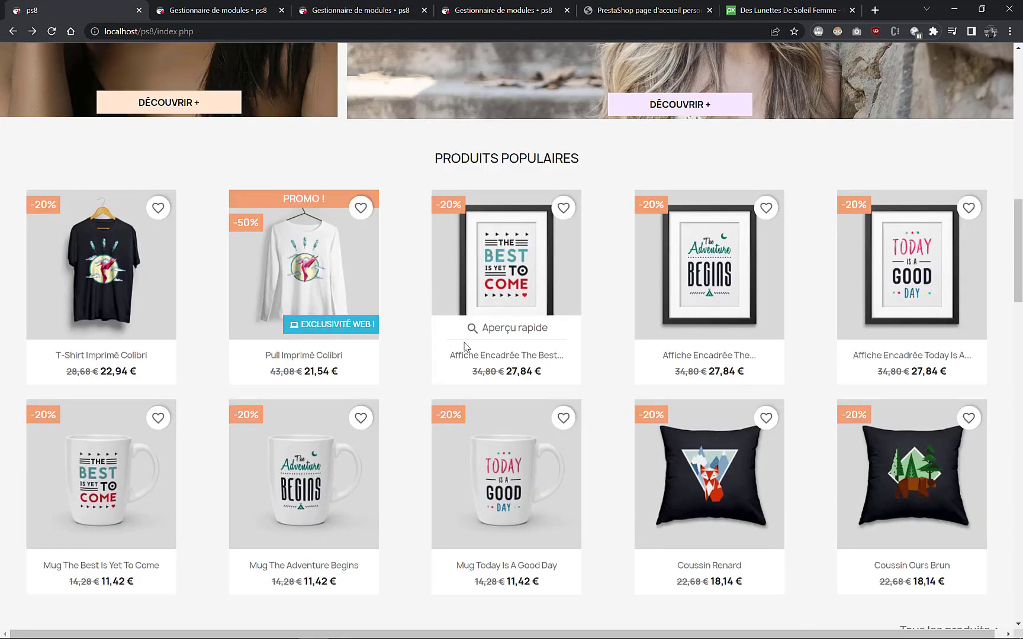
{"action": "scroll", "coordinate": [439, 351], "scroll_direction": "up", "scroll_amount": 15}
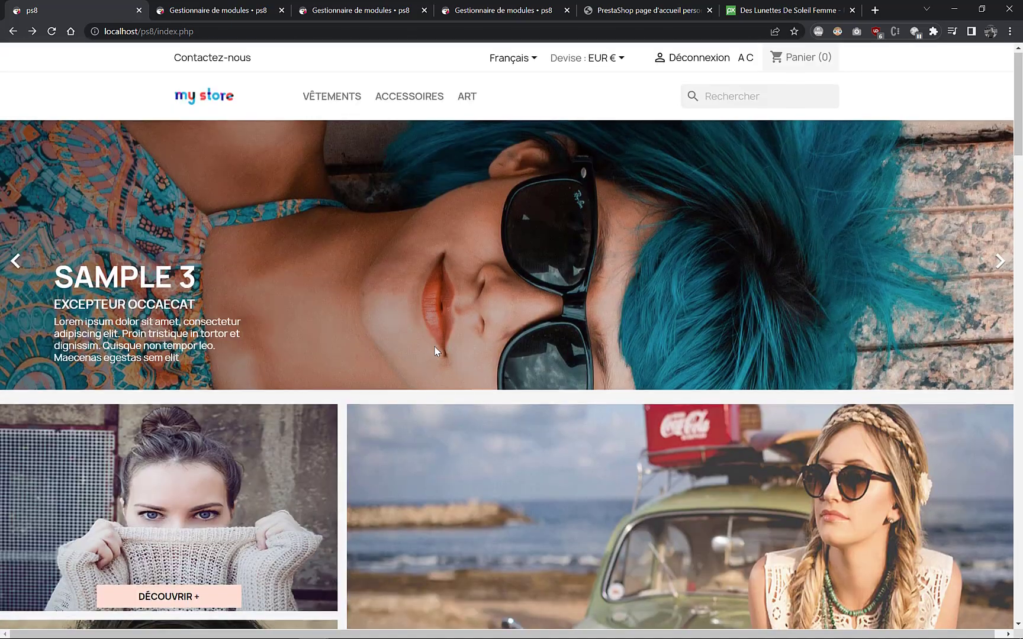
{"action": "scroll", "coordinate": [435, 352], "scroll_direction": "down", "scroll_amount": 5}
{"action": "scroll", "coordinate": [434, 350], "scroll_direction": "down", "scroll_amount": 8}
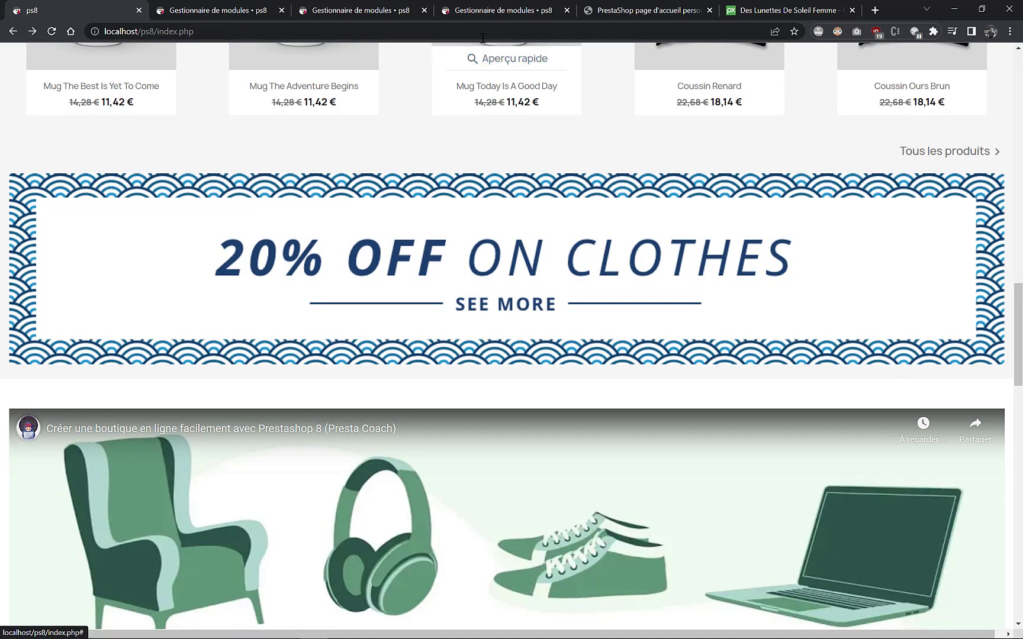
- Locate the Bannière module among the theme modules in the module manager and go to its configuration page
{"action": "left_click", "coordinate": [487, 13]}
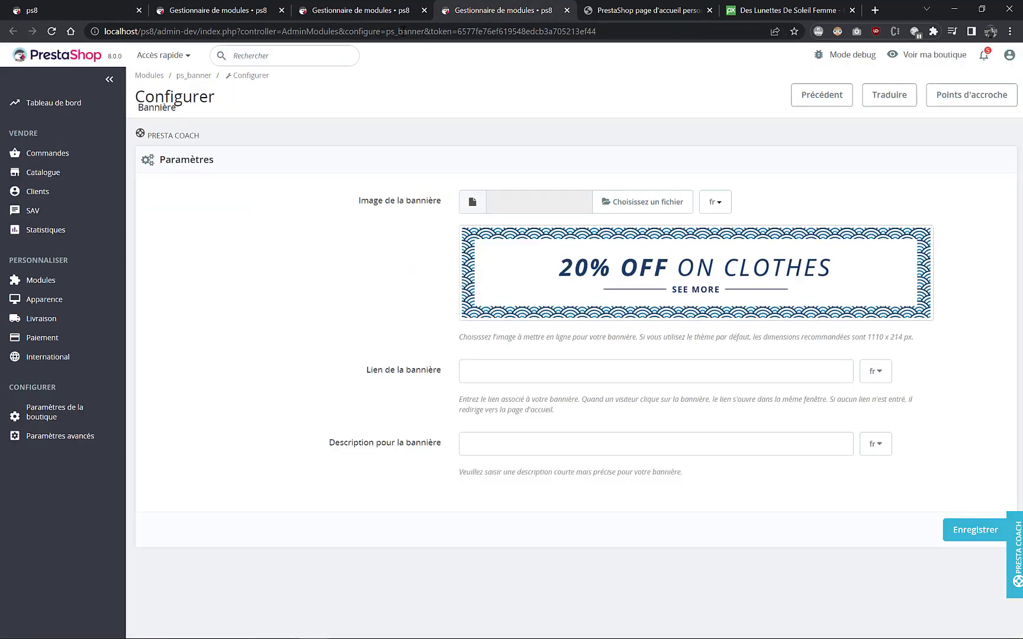
{"action": "key", "text": "ctrl+shift+Tab"}
{"action": "mouse_move", "coordinate": [42, 283]}
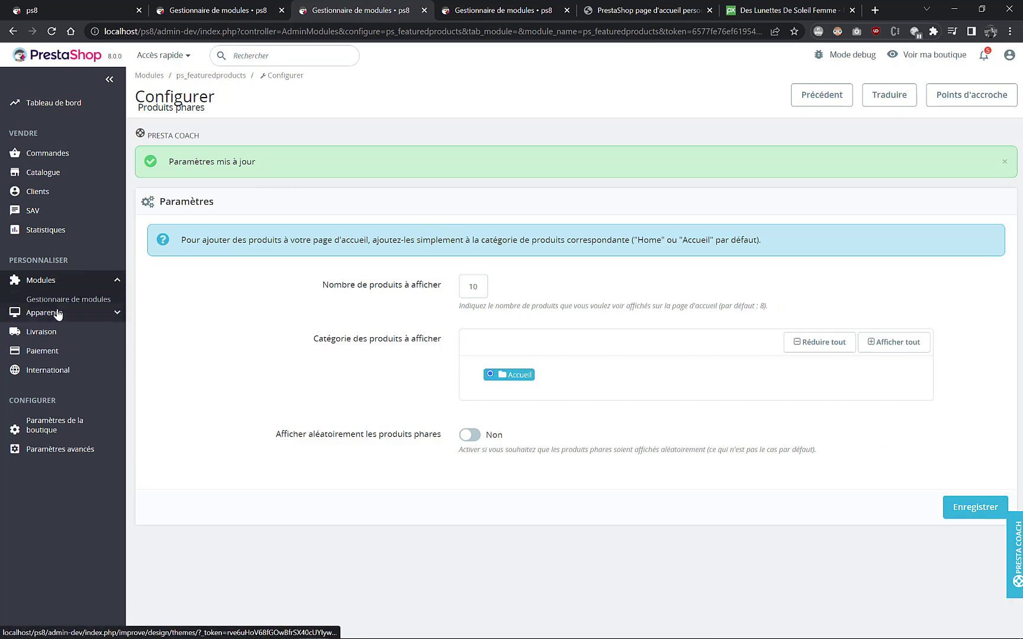
{"action": "left_click", "coordinate": [60, 300]}
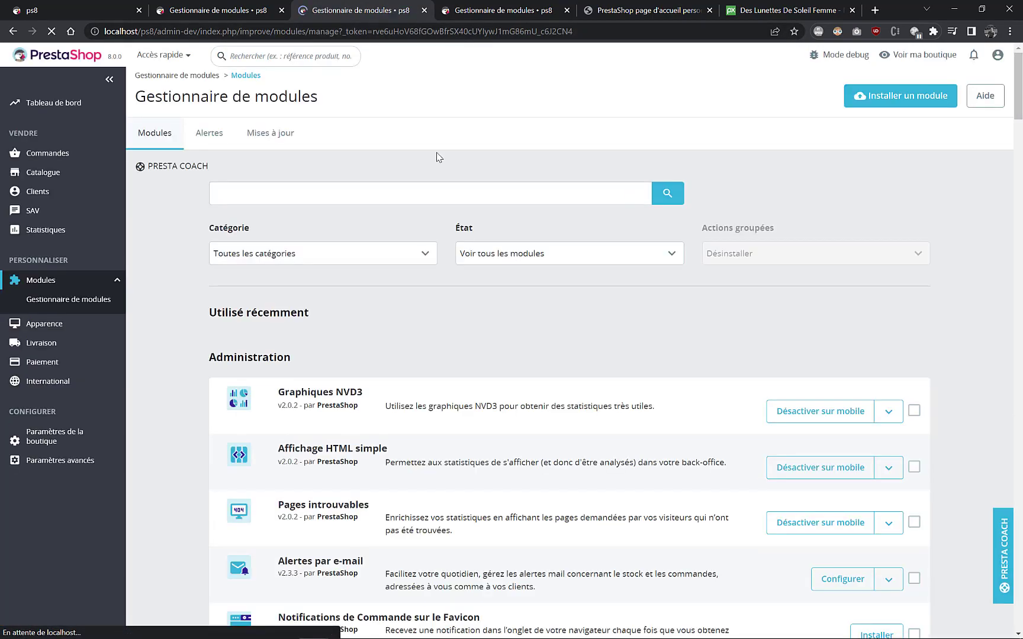
{"action": "scroll", "coordinate": [406, 271], "scroll_direction": "down", "scroll_amount": 10}
{"action": "scroll", "coordinate": [406, 271], "scroll_direction": "up", "scroll_amount": 4}
{"action": "scroll", "coordinate": [406, 272], "scroll_direction": "down", "scroll_amount": 10}
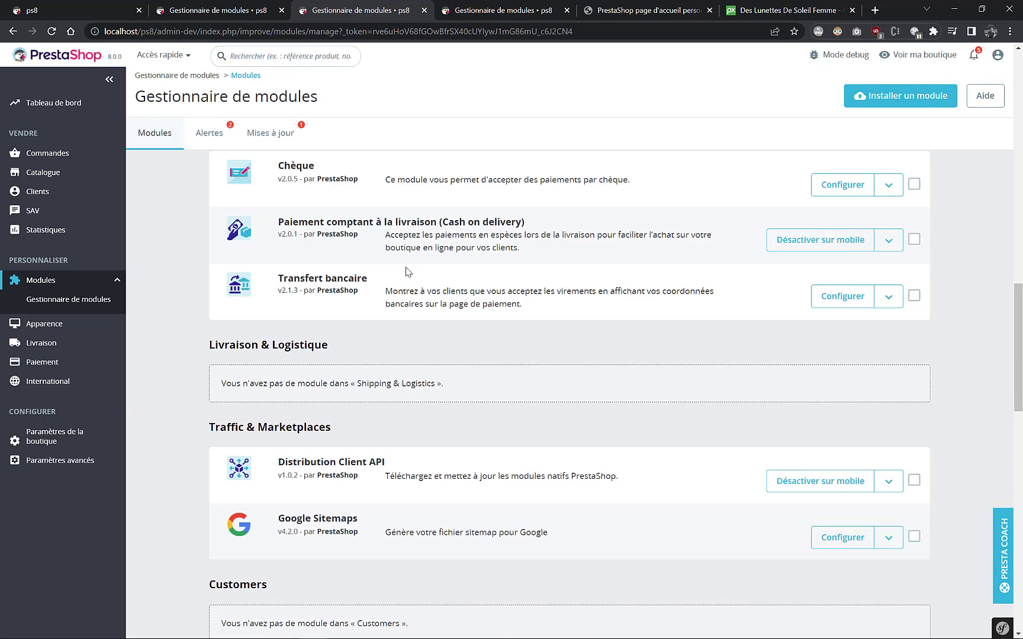
{"action": "scroll", "coordinate": [406, 271], "scroll_direction": "up", "scroll_amount": 4}
{"action": "scroll", "coordinate": [406, 271], "scroll_direction": "down", "scroll_amount": 6}
{"action": "scroll", "coordinate": [406, 271], "scroll_direction": "down", "scroll_amount": 8}
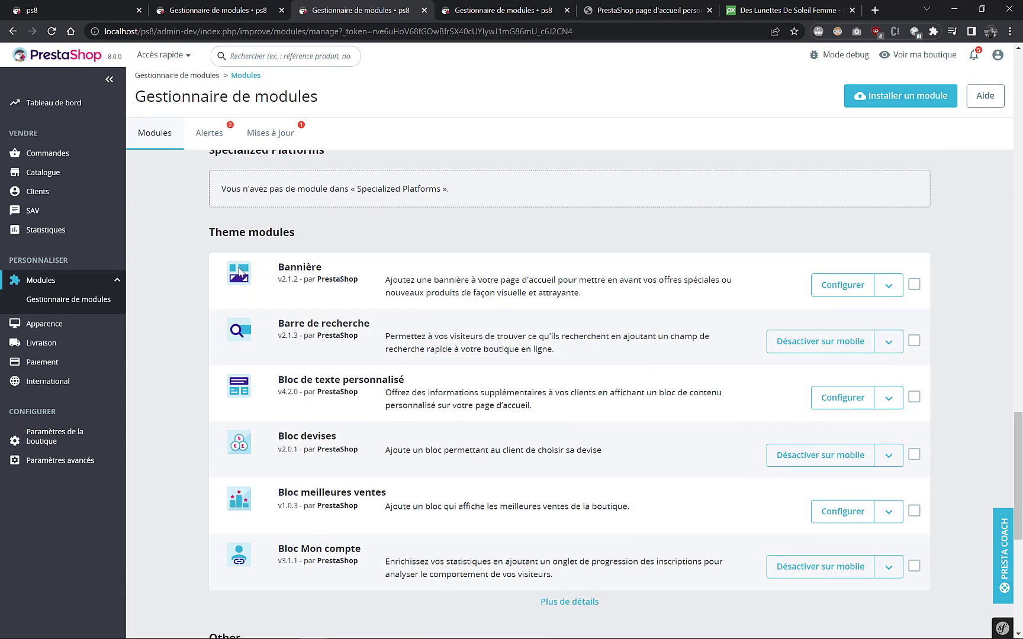
{"action": "key", "text": "ctrl+Tab"}
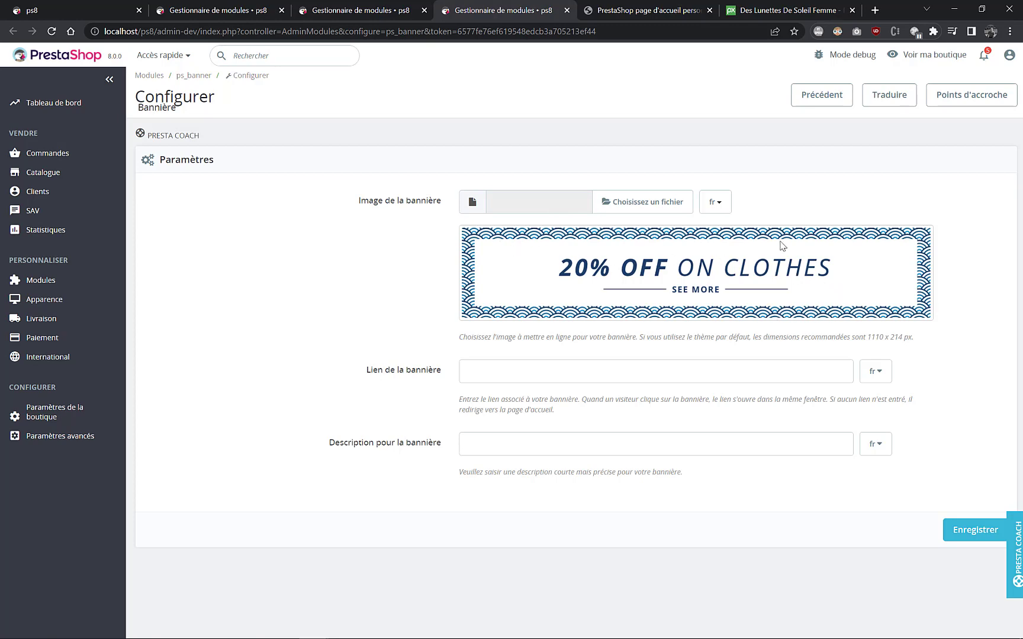
- From the Pixabay fashion results, download the photo of the couple with the pug at 1920×1279
{"action": "left_click", "coordinate": [753, 16]}
{"action": "left_click", "coordinate": [526, 12]}
{"action": "left_click", "coordinate": [740, 12]}
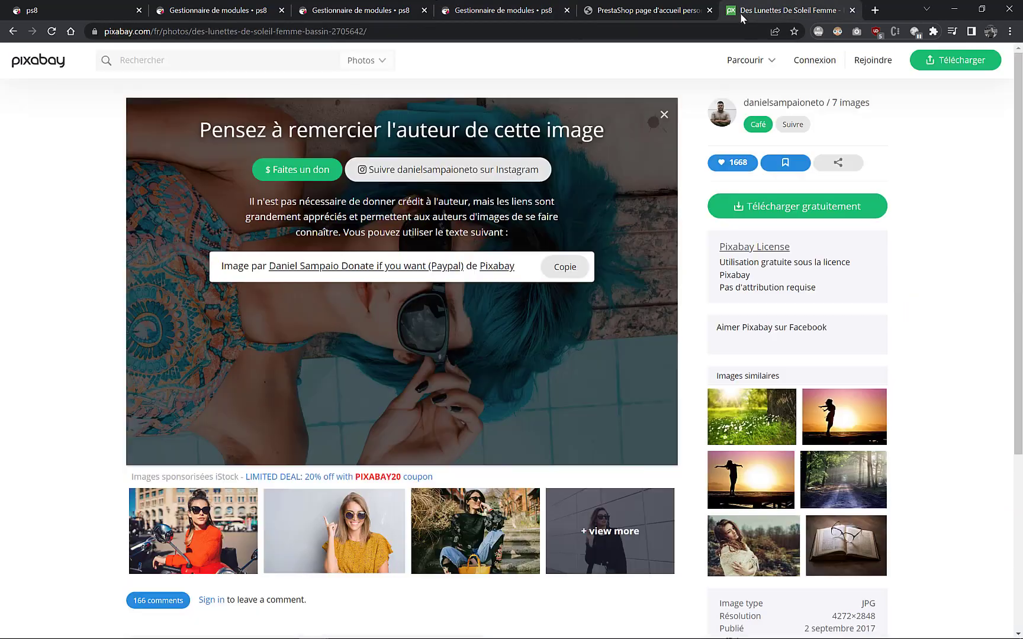
{"action": "key", "text": "alt+Left"}
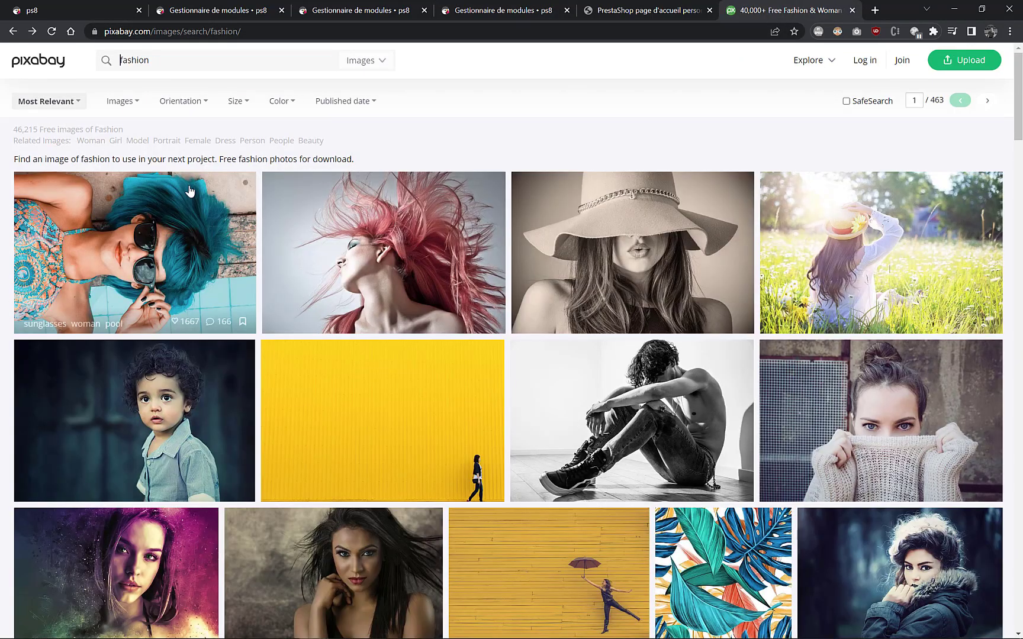
{"action": "scroll", "coordinate": [189, 190], "scroll_direction": "down", "scroll_amount": 8}
{"action": "left_click", "coordinate": [135, 217]}
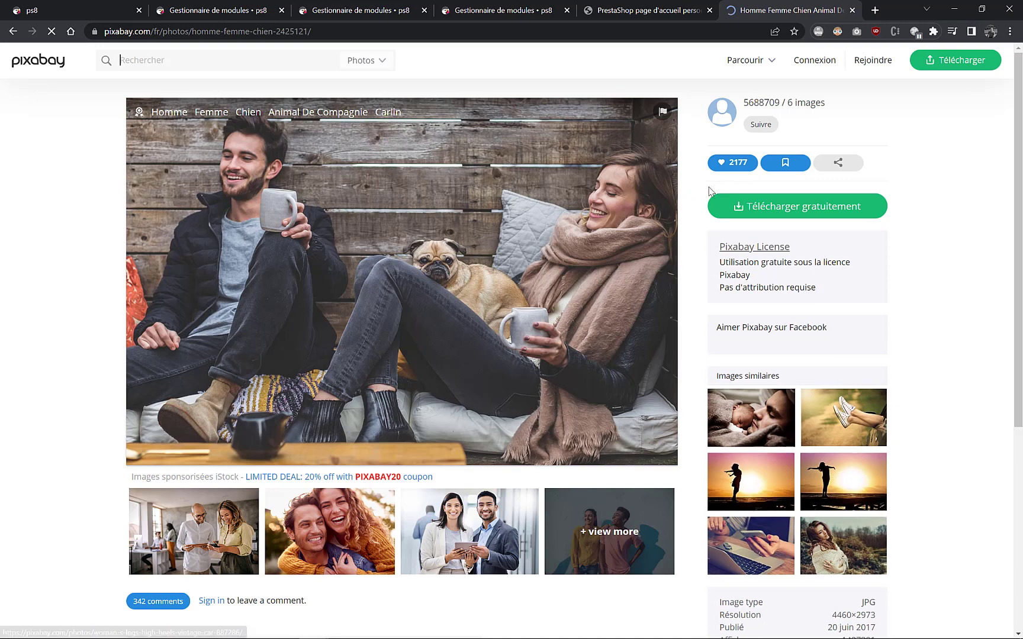
{"action": "left_click", "coordinate": [738, 206]}
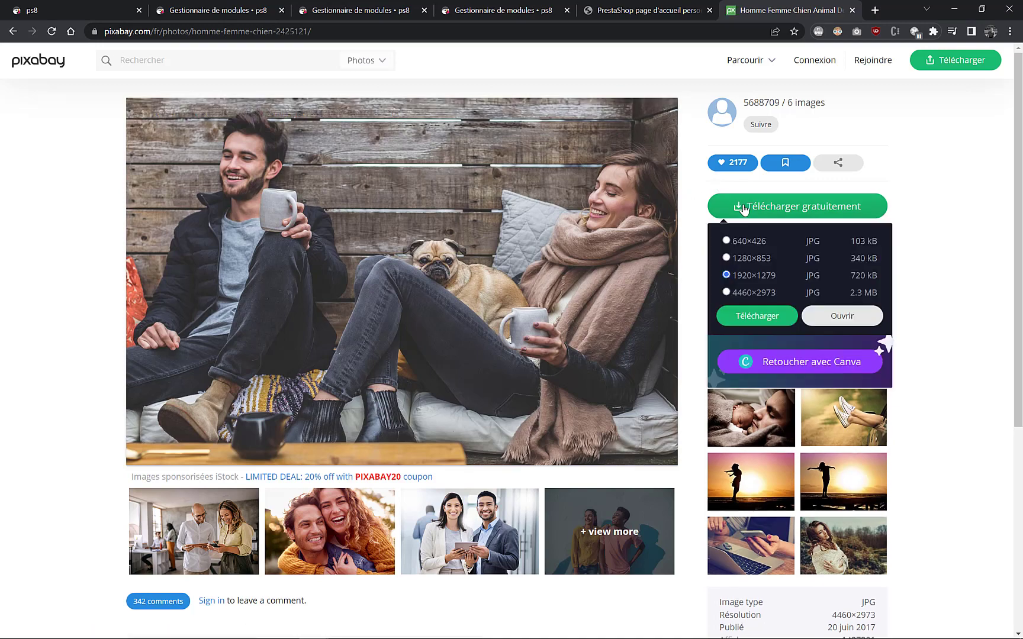
{"action": "left_click", "coordinate": [757, 316]}
{"action": "left_click", "coordinate": [433, 354]}
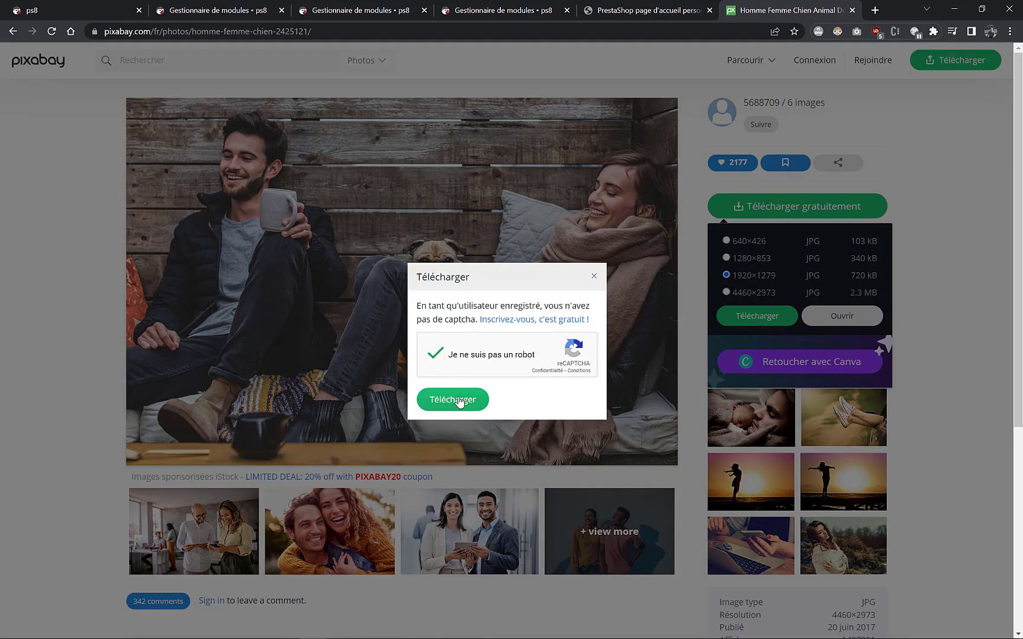
{"action": "left_click", "coordinate": [452, 400]}
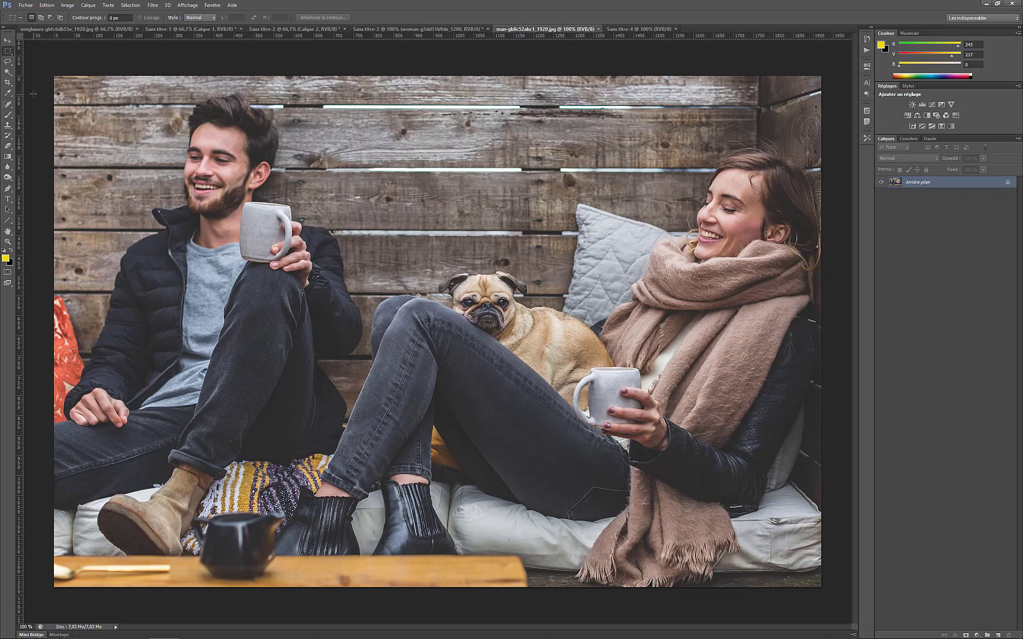
- In Photoshop, copy a full-width band from the upper part of the couple photo and paste it into the blank banner document
{"action": "left_click_drag", "start_coordinate": [33, 94], "coordinate": [838, 322]}
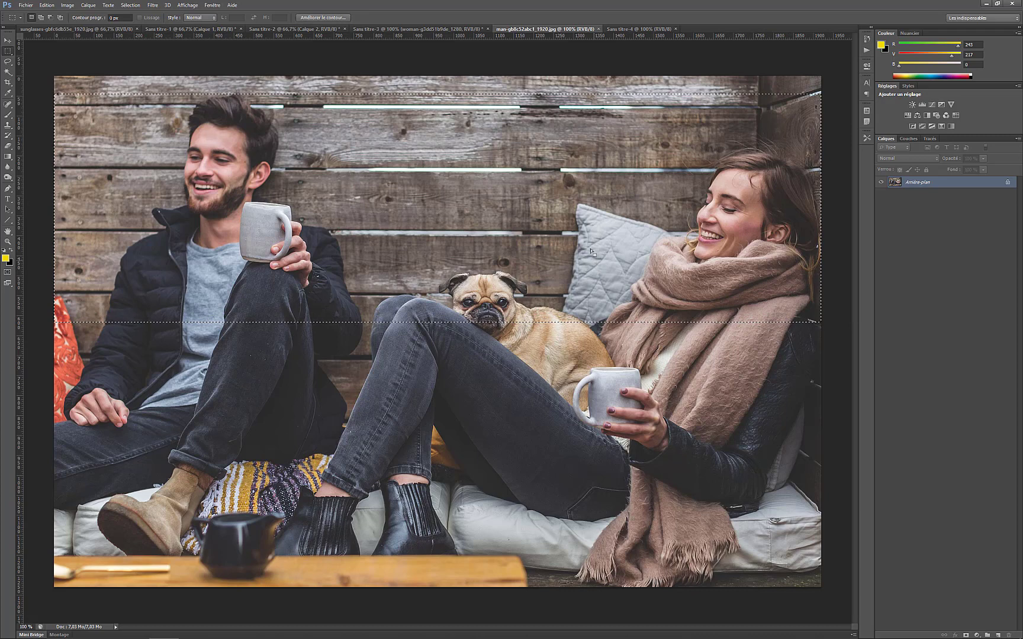
{"action": "left_click", "coordinate": [620, 29]}
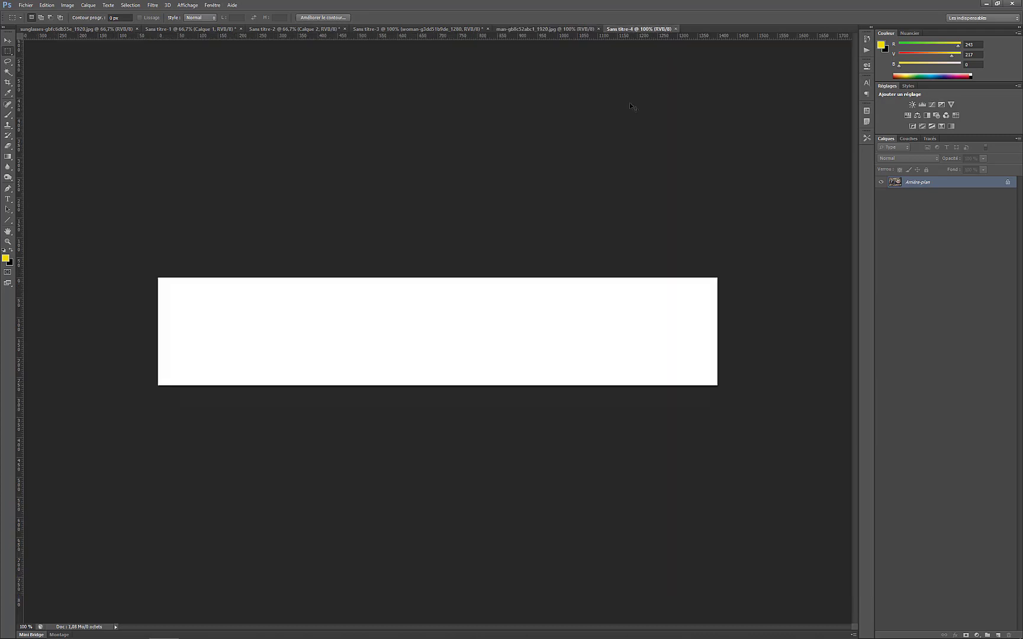
{"action": "key", "text": "ctrl+v"}
- Scale the pasted photo layer to about 73% to span the banner's width, position both faces within it and apply the transform
{"action": "key", "text": "ctrl+t"}
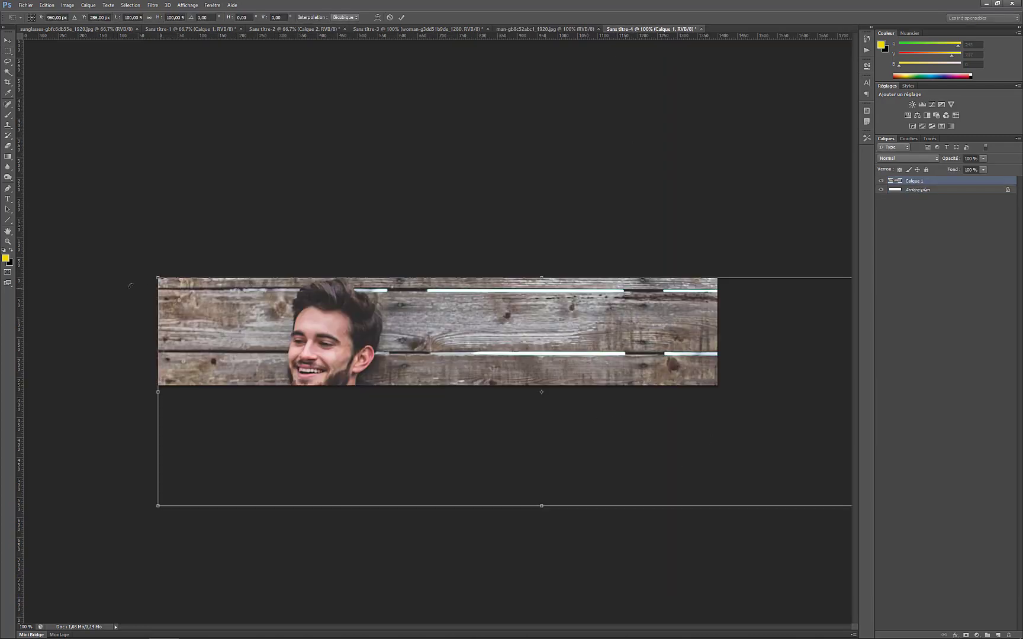
{"action": "left_click_drag", "start_coordinate": [157, 276], "coordinate": [541, 391]}
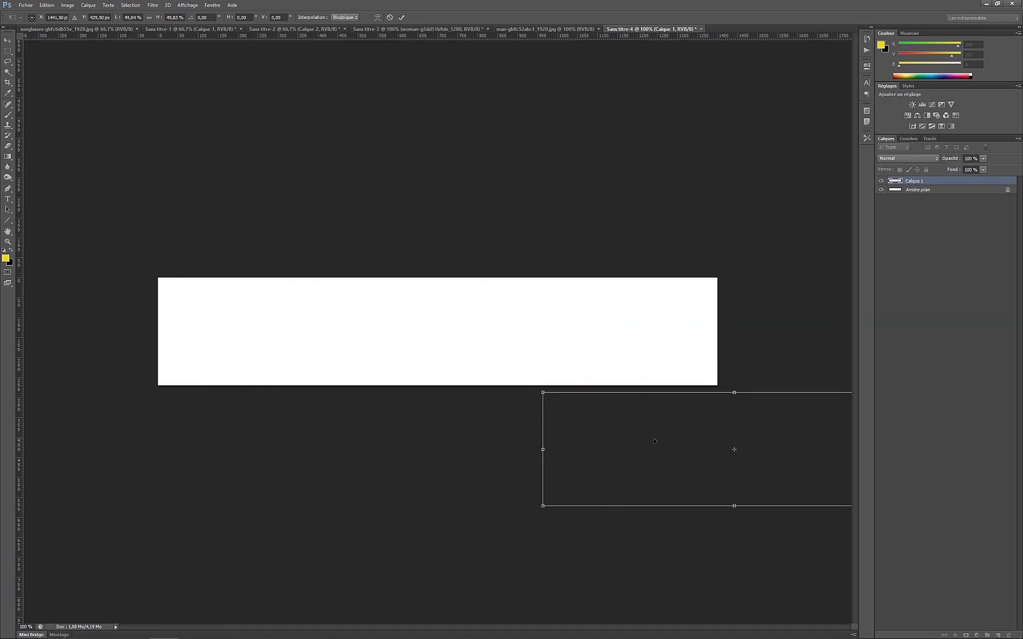
{"action": "left_click_drag", "start_coordinate": [653, 437], "coordinate": [254, 322]}
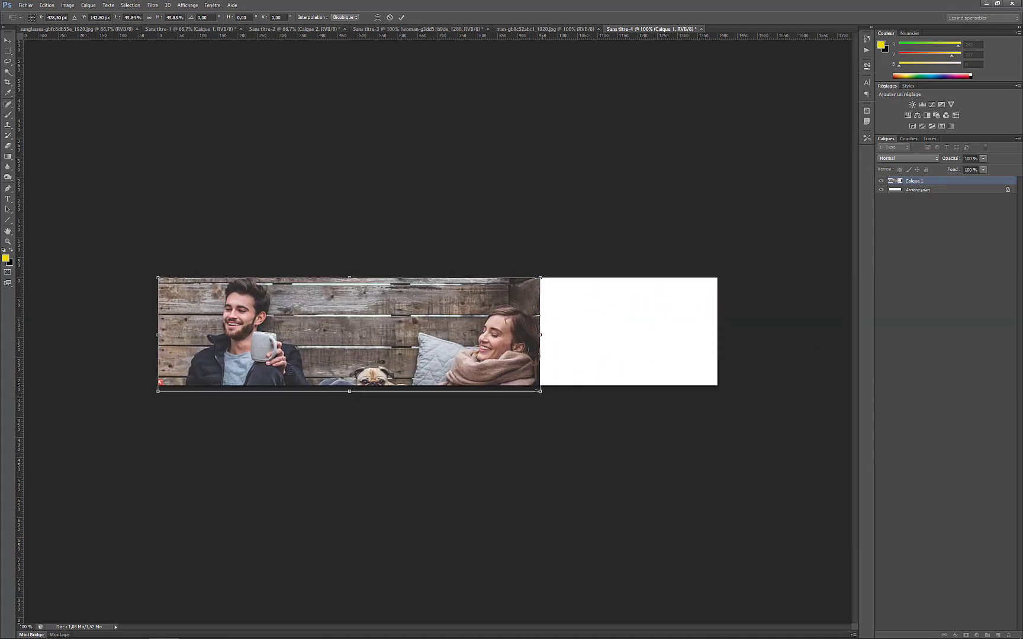
{"action": "left_click_drag", "start_coordinate": [613, 411], "coordinate": [719, 444]}
{"action": "left_click_drag", "start_coordinate": [647, 340], "coordinate": [652, 328]}
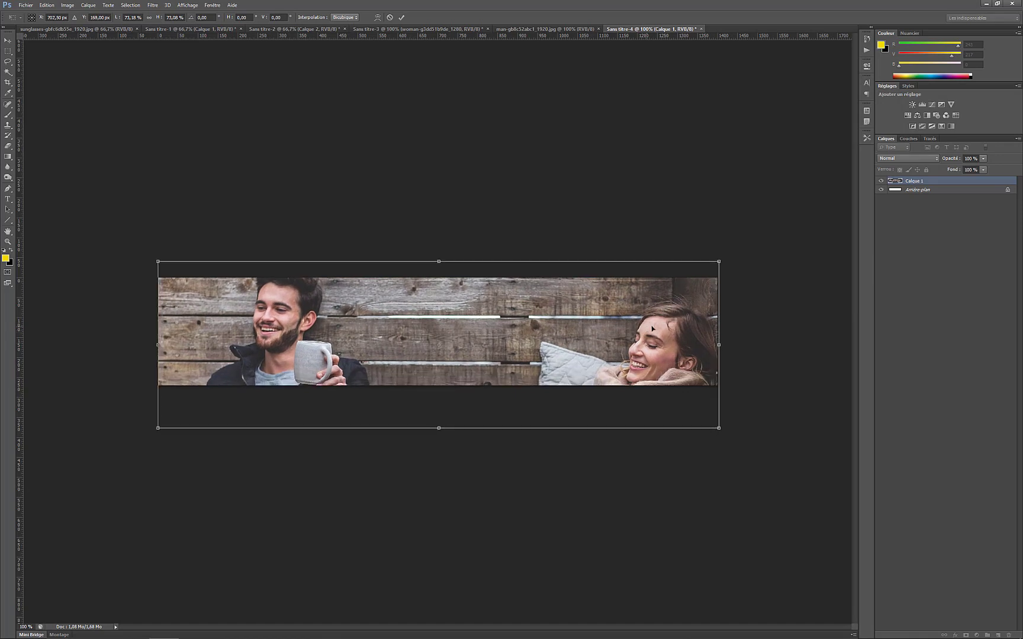
{"action": "key", "text": "Return"}
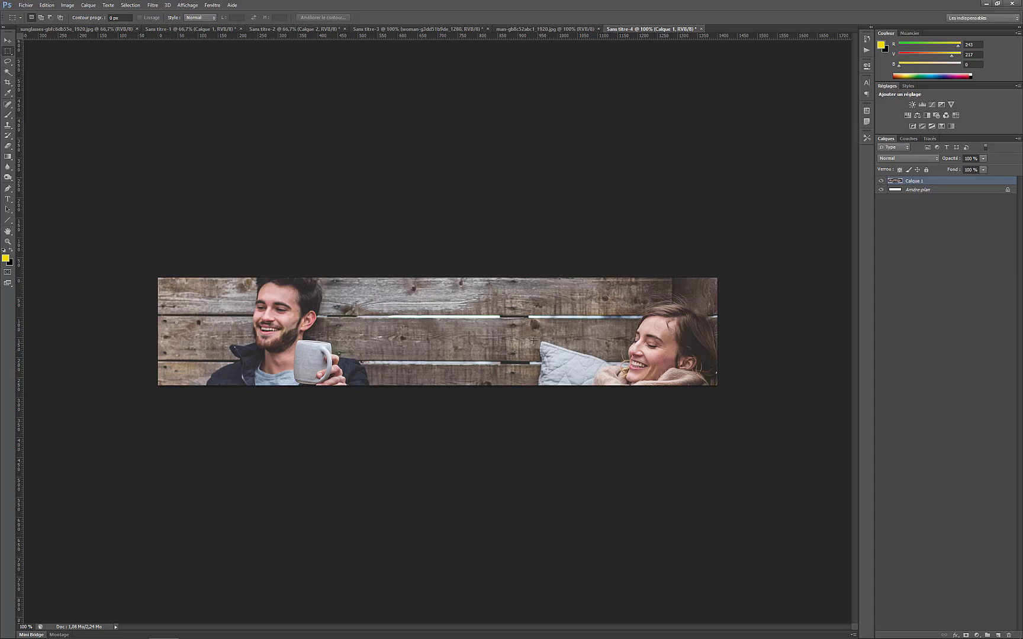
- Save the banner design as ban.jpg, choose it as the Bannière module's banner image and save the module settings
{"action": "left_click", "coordinate": [27, 5]}
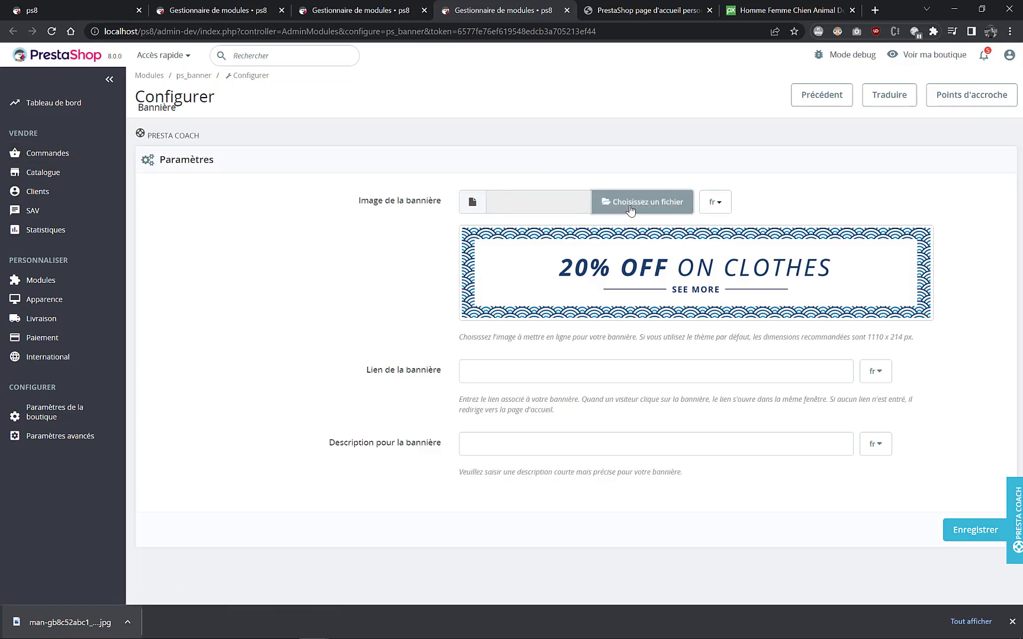
{"action": "left_click", "coordinate": [631, 204]}
{"action": "double_click", "coordinate": [293, 188]}
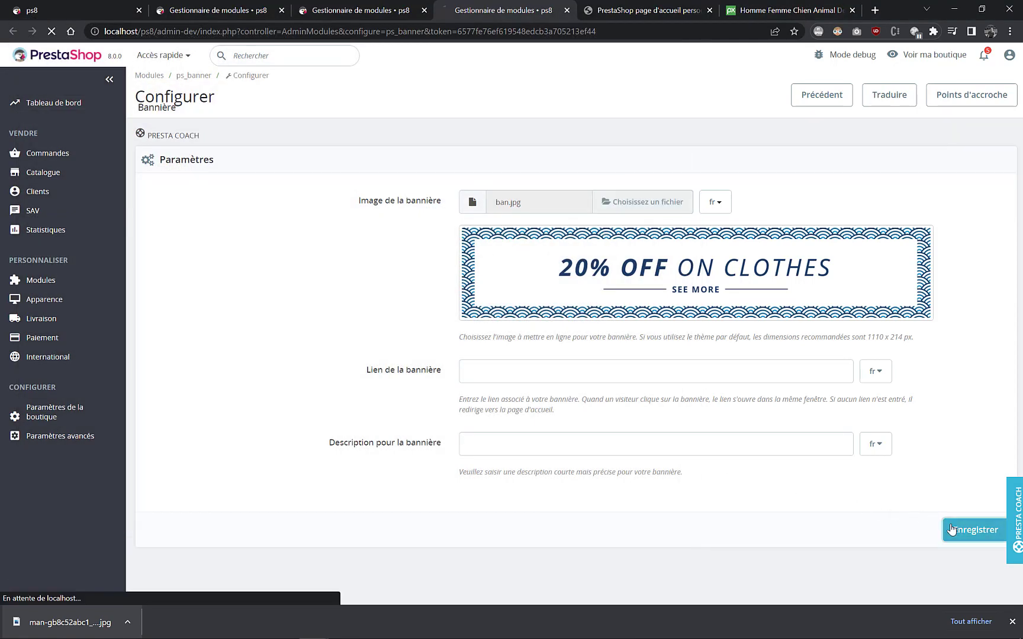
- Reload the shop's home page and check the new photo banner and the overall layout down to the footer
{"action": "left_click", "coordinate": [69, 10]}
{"action": "left_click", "coordinate": [52, 31]}
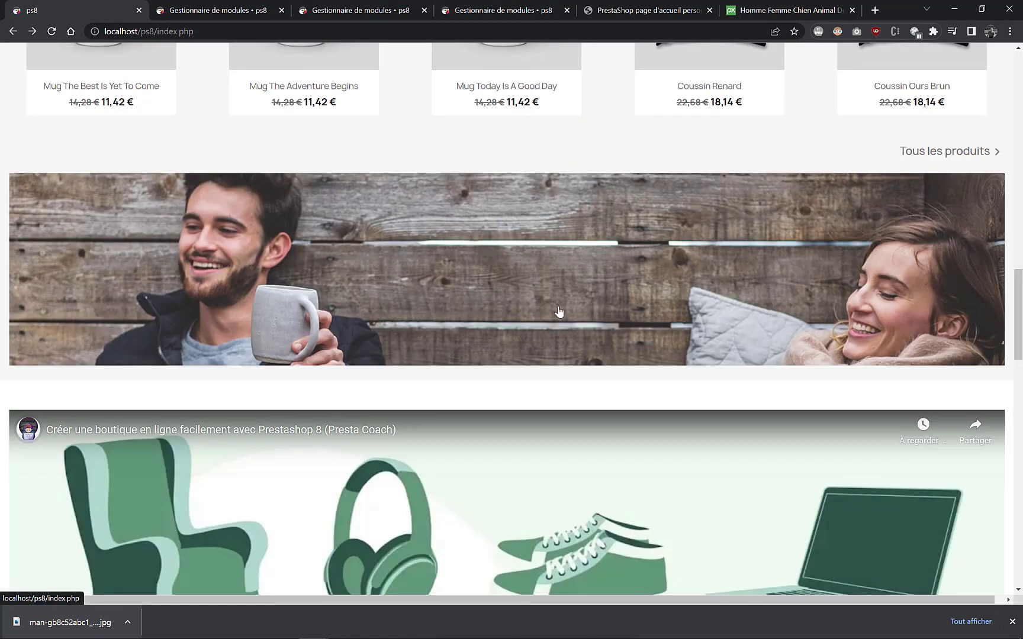
{"action": "scroll", "coordinate": [559, 312], "scroll_direction": "down", "scroll_amount": 20}
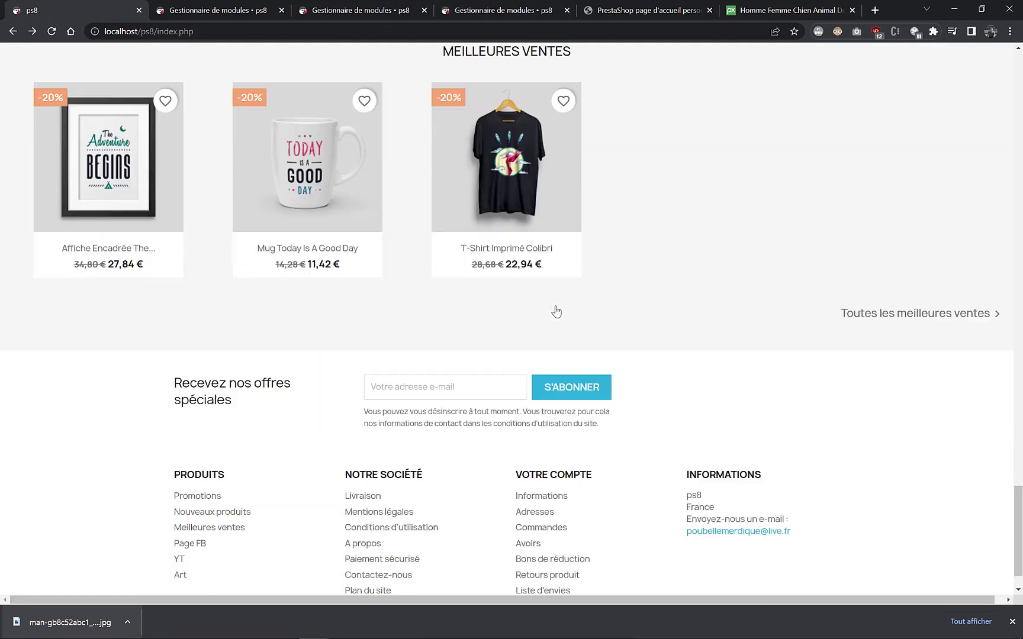
{"action": "scroll", "coordinate": [556, 311], "scroll_direction": "up", "scroll_amount": 20}
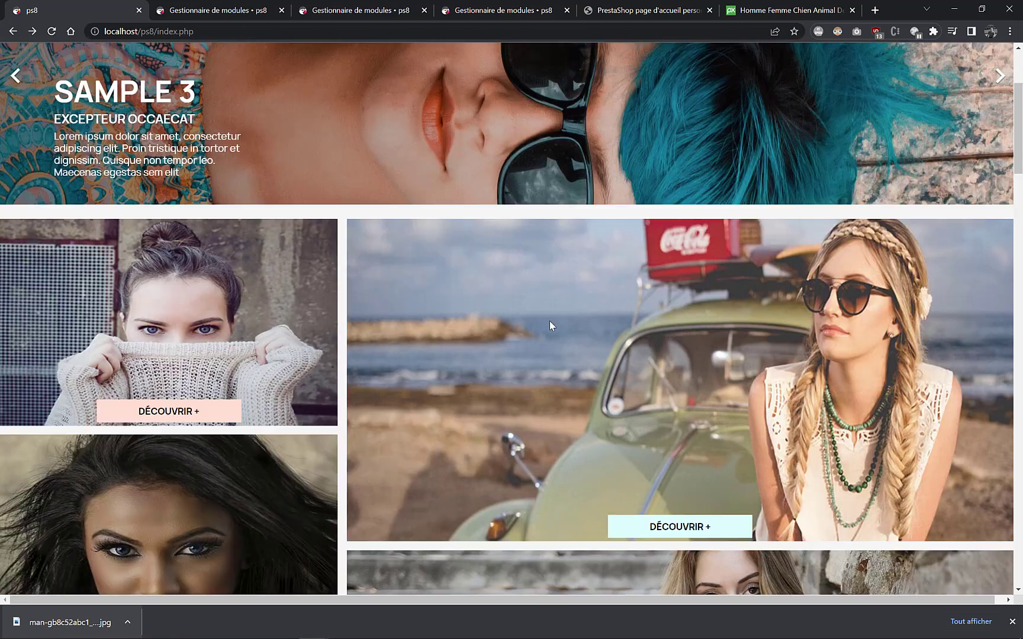
{"action": "scroll", "coordinate": [550, 325], "scroll_direction": "up", "scroll_amount": 3}
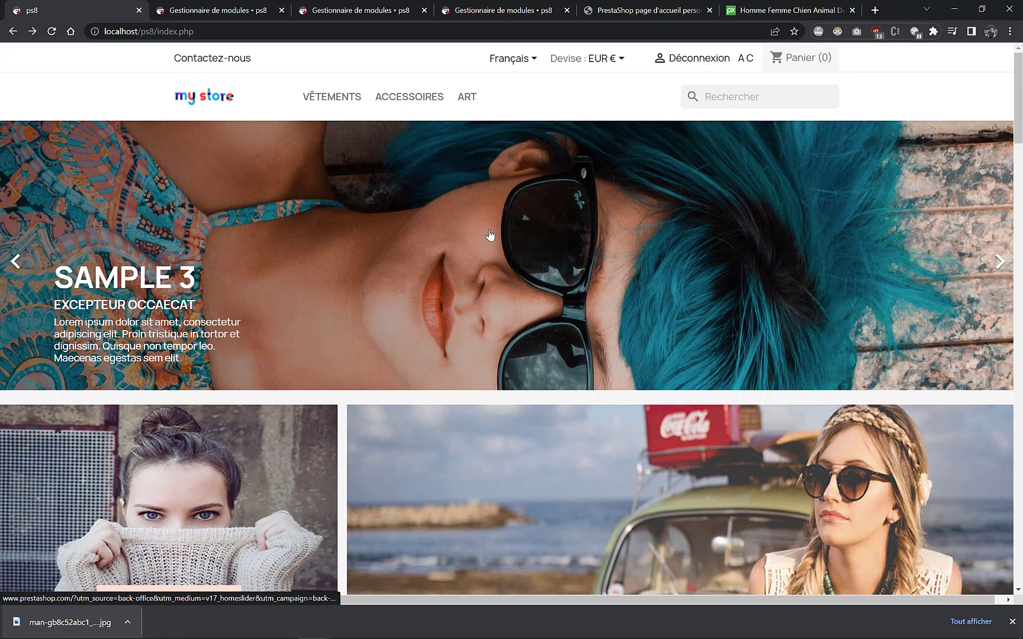
- Examine how the full-width carousel and the Products Wall image blocks look together on the home page
{"action": "scroll", "coordinate": [349, 199], "scroll_direction": "down", "scroll_amount": 8}
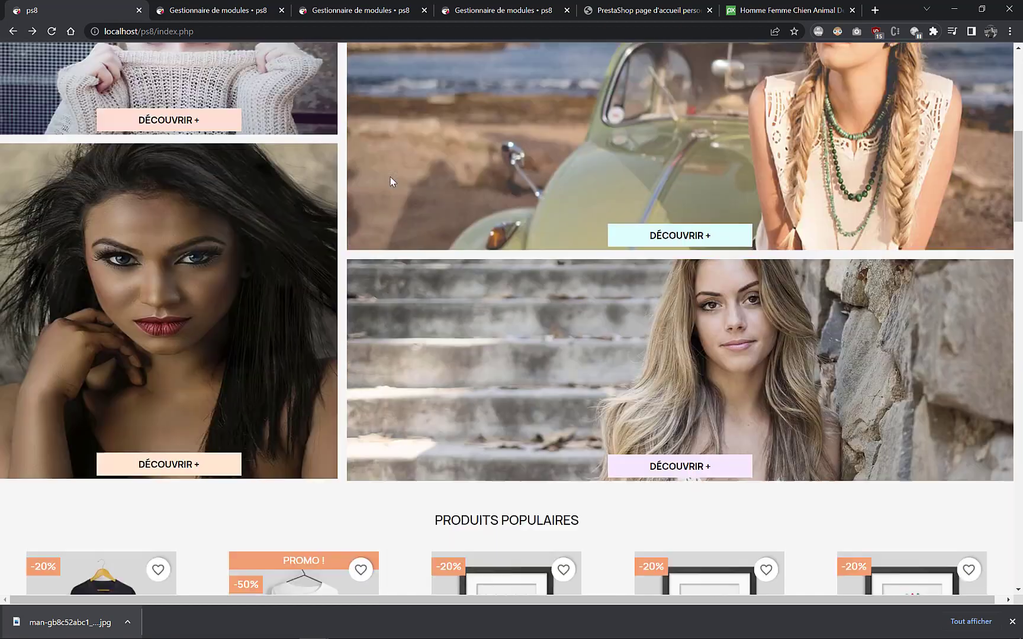
{"action": "scroll", "coordinate": [396, 180], "scroll_direction": "up", "scroll_amount": 8}
{"action": "scroll", "coordinate": [347, 141], "scroll_direction": "down", "scroll_amount": 6}
{"action": "scroll", "coordinate": [493, 258], "scroll_direction": "up", "scroll_amount": 6}
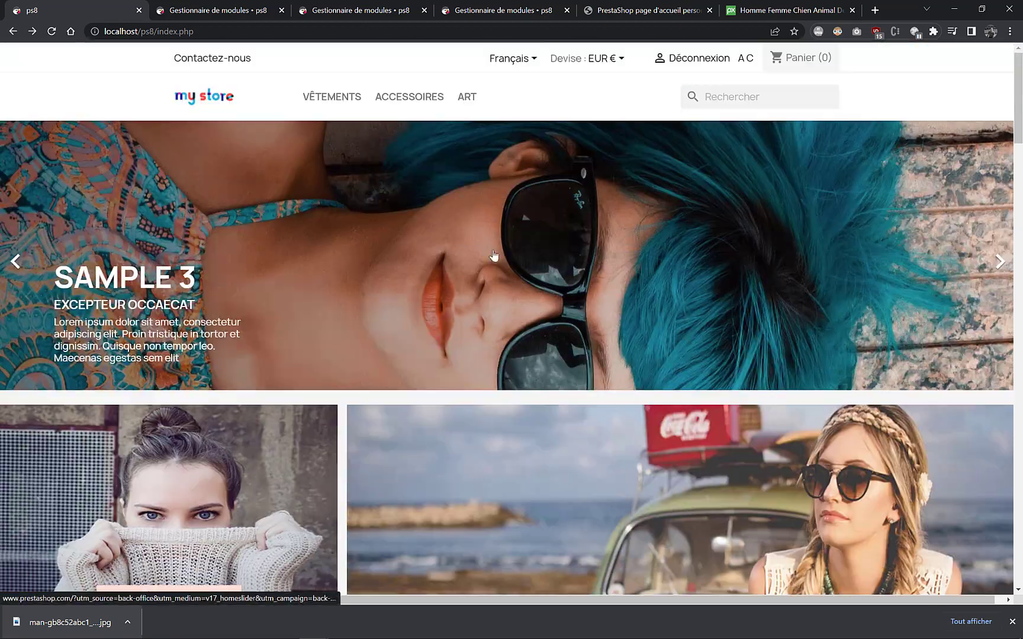
{"action": "scroll", "coordinate": [480, 228], "scroll_direction": "down", "scroll_amount": 4}
{"action": "scroll", "coordinate": [479, 228], "scroll_direction": "up", "scroll_amount": 4}
{"action": "scroll", "coordinate": [479, 228], "scroll_direction": "down", "scroll_amount": 6}
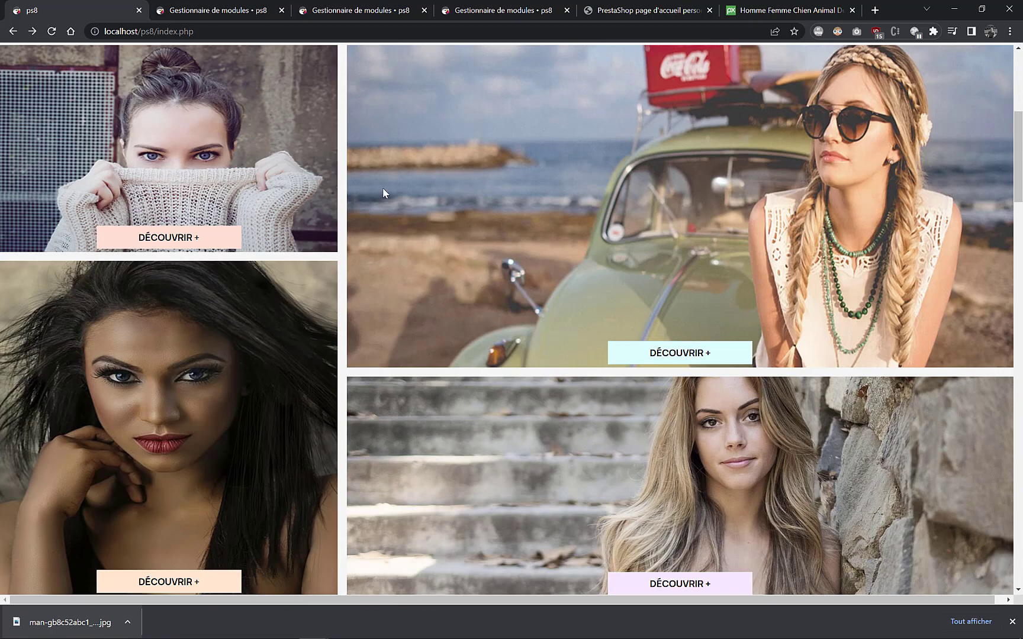
{"action": "scroll", "coordinate": [572, 243], "scroll_direction": "up", "scroll_amount": 4}
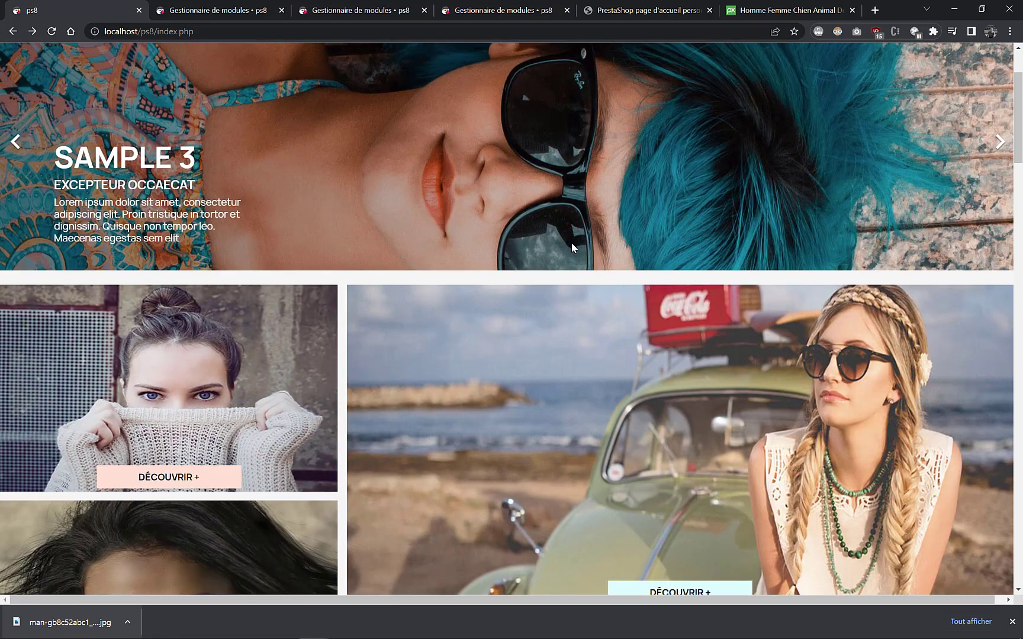
- Review the popular products grid, the couple photo banner and the video block against the rest of the home page
{"action": "scroll", "coordinate": [571, 243], "scroll_direction": "down", "scroll_amount": 14}
{"action": "scroll", "coordinate": [571, 247], "scroll_direction": "down", "scroll_amount": 10}
{"action": "scroll", "coordinate": [572, 247], "scroll_direction": "up", "scroll_amount": 8}
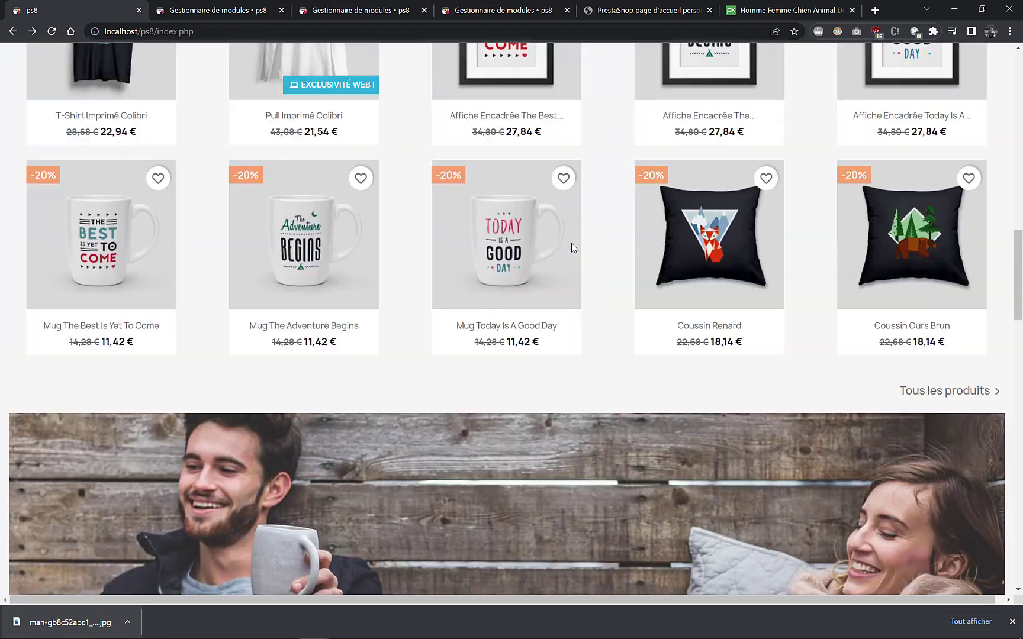
{"action": "scroll", "coordinate": [572, 247], "scroll_direction": "down", "scroll_amount": 16}
{"action": "left_click_drag", "start_coordinate": [1021, 454], "coordinate": [978, 138]}
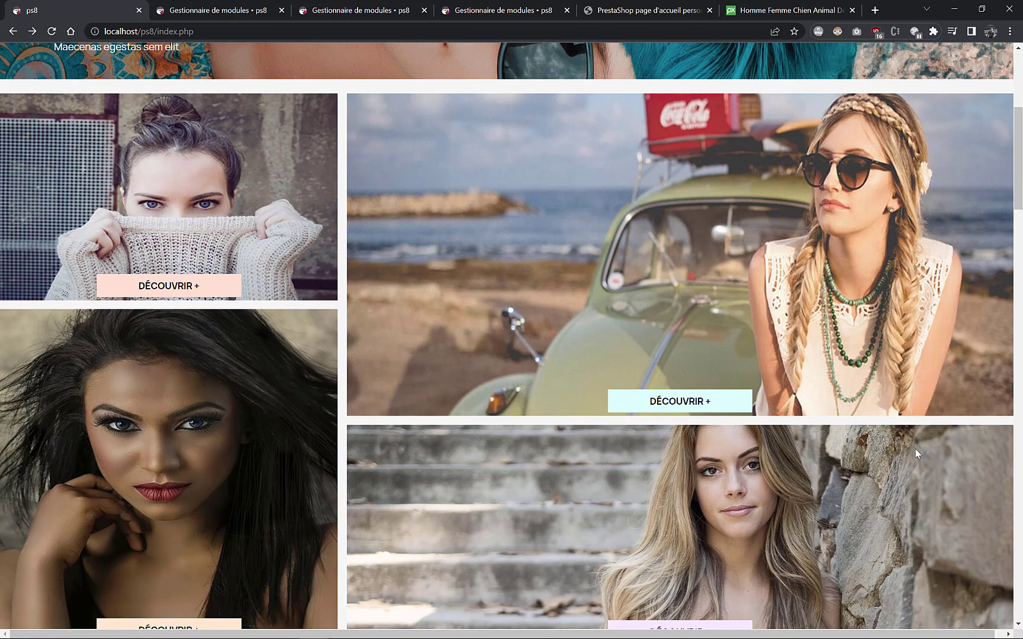
{"action": "scroll", "coordinate": [916, 453], "scroll_direction": "down", "scroll_amount": 20}
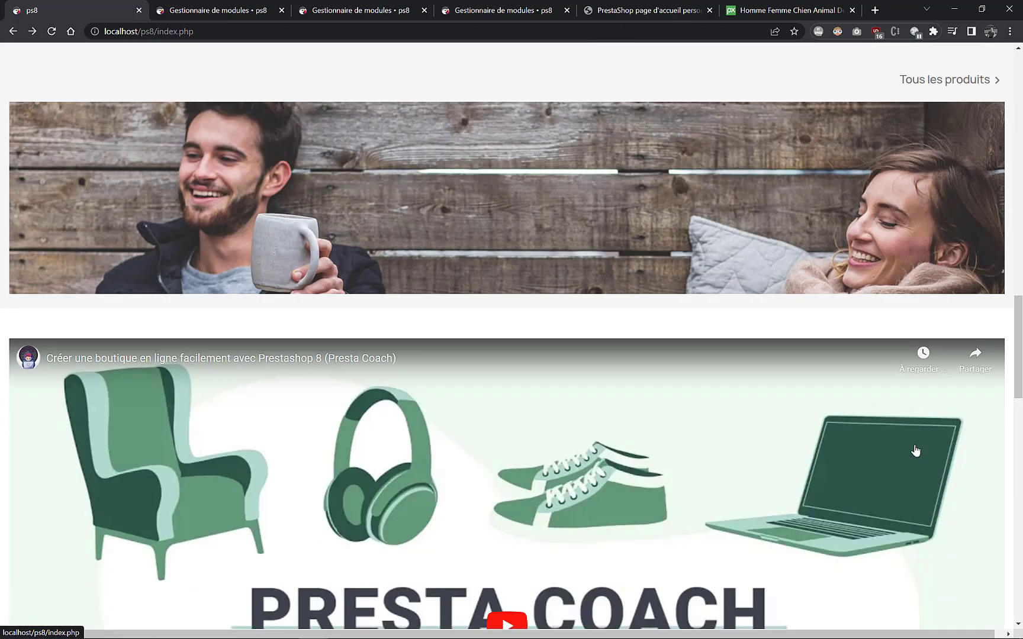
{"action": "scroll", "coordinate": [916, 448], "scroll_direction": "up", "scroll_amount": 8}
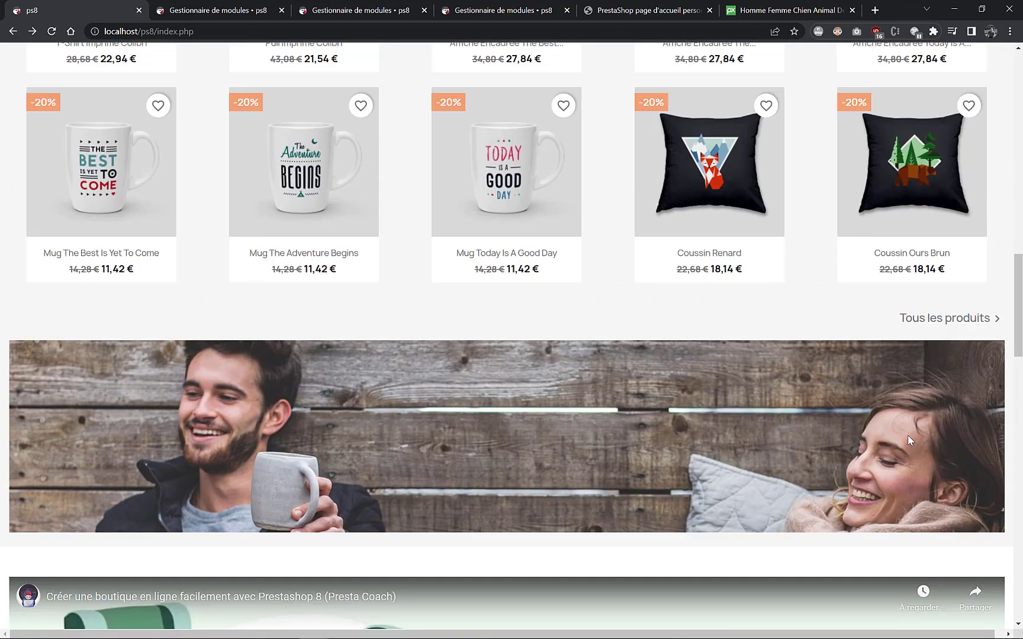
{"action": "scroll", "coordinate": [909, 439], "scroll_direction": "up", "scroll_amount": 12}
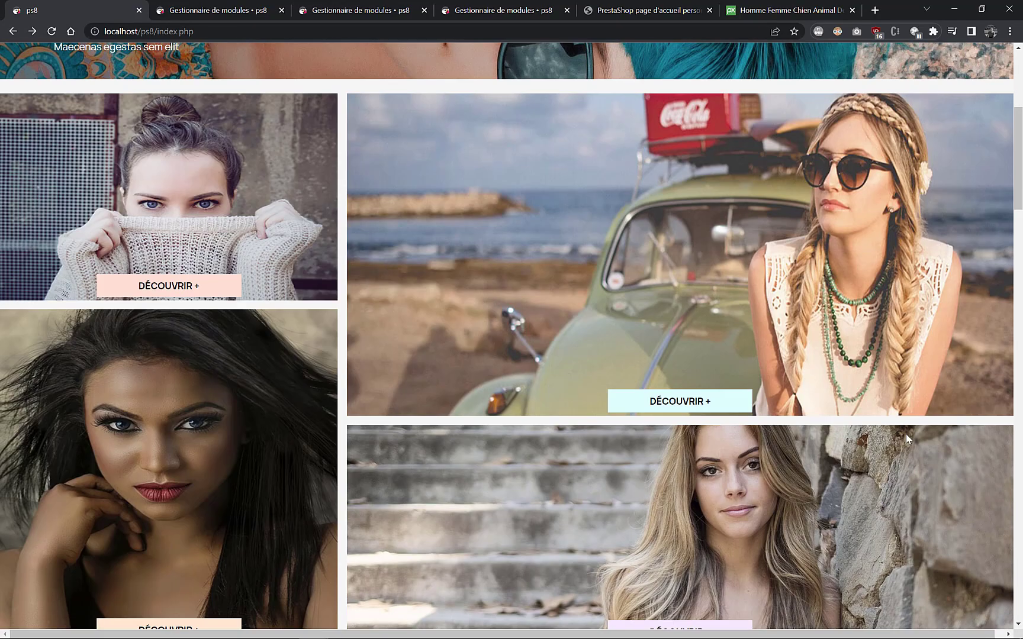